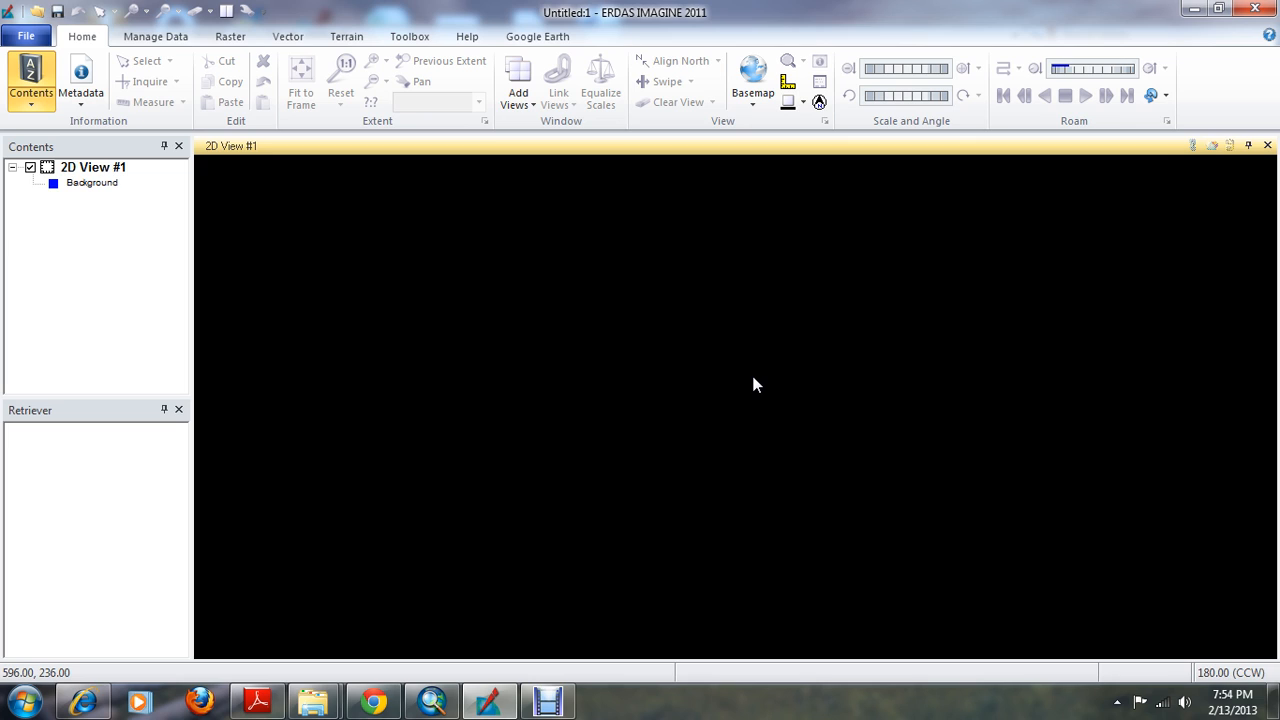
click(755, 386)
click(765, 368)
click(773, 222)
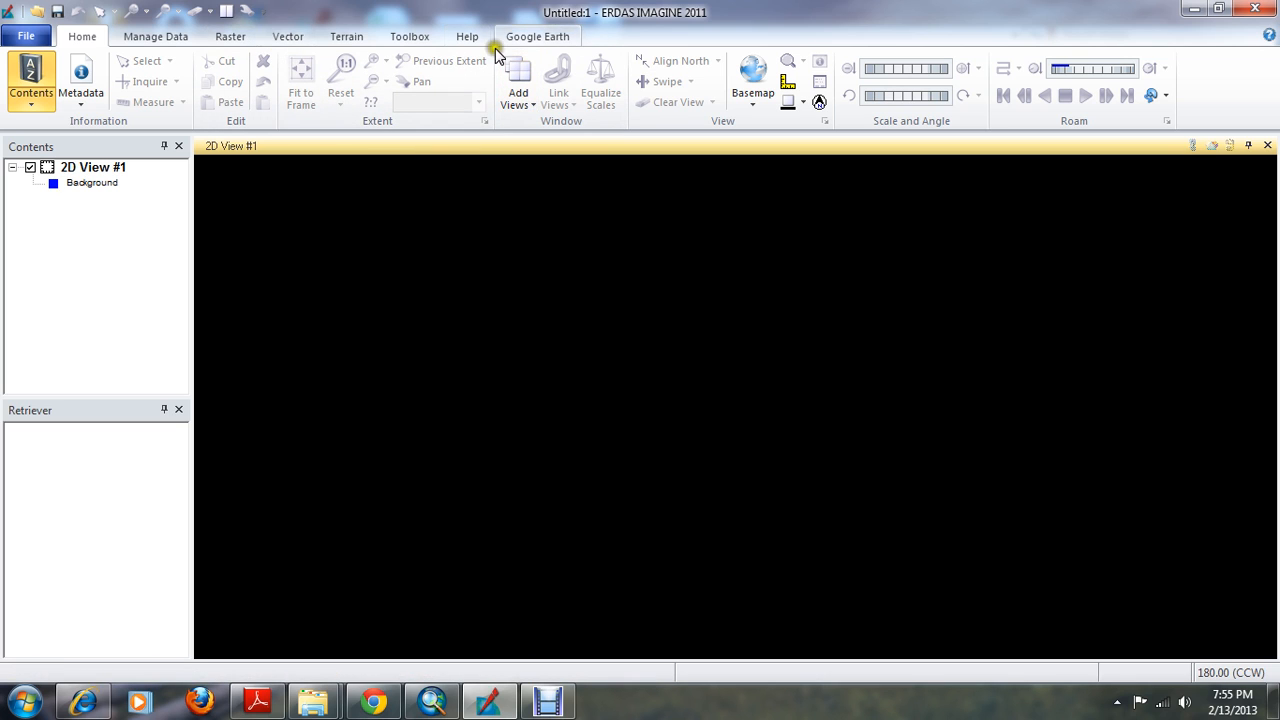
Launch the AutoSync Workstation and start creating a new project
click(421, 38)
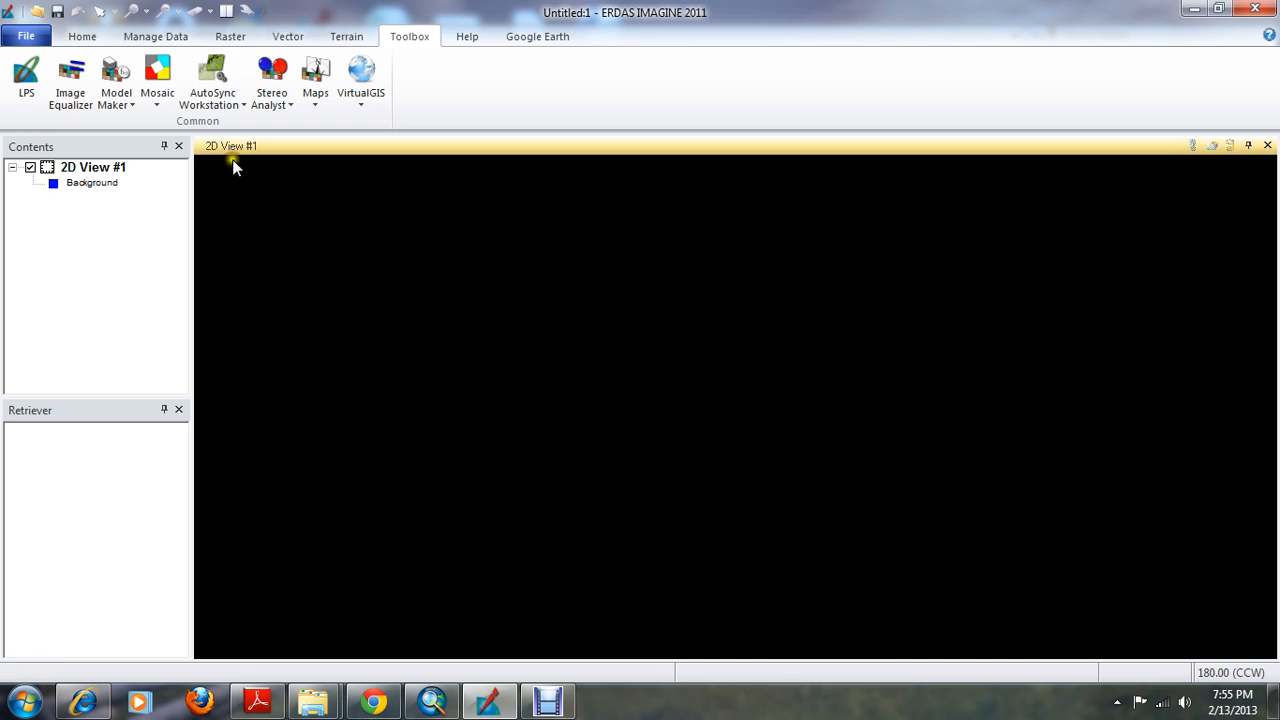
click(218, 100)
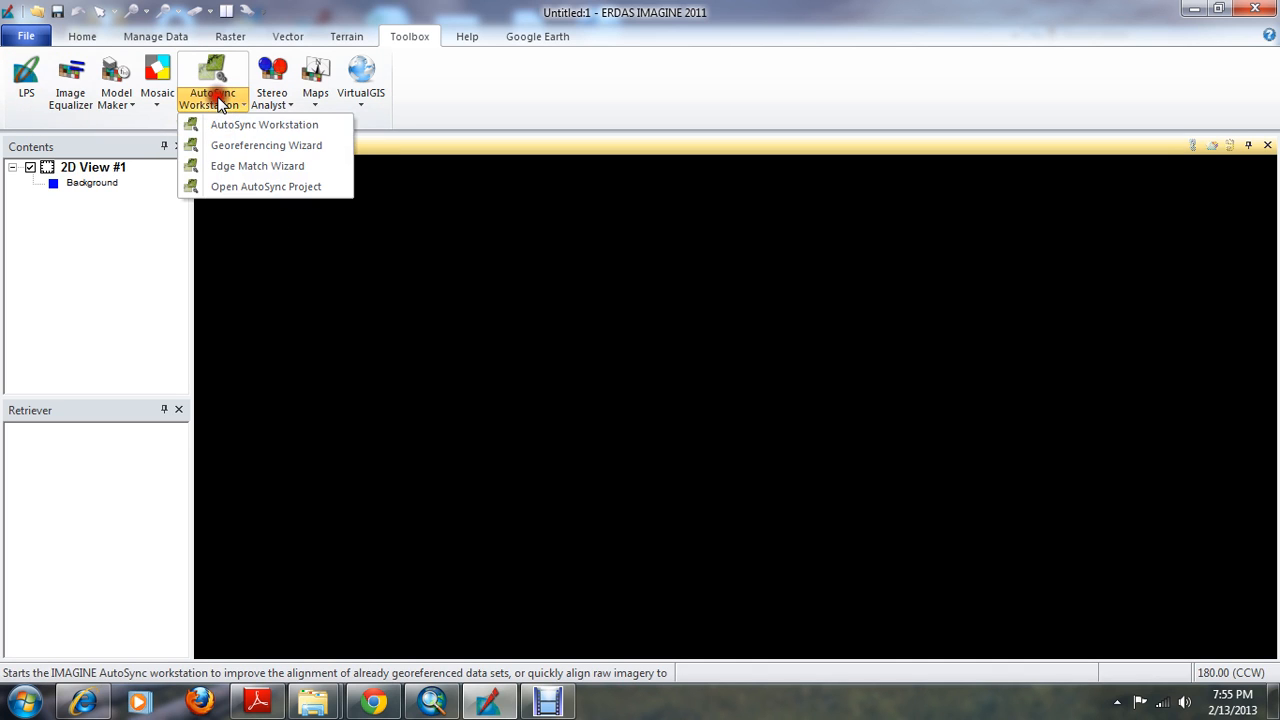
click(255, 124)
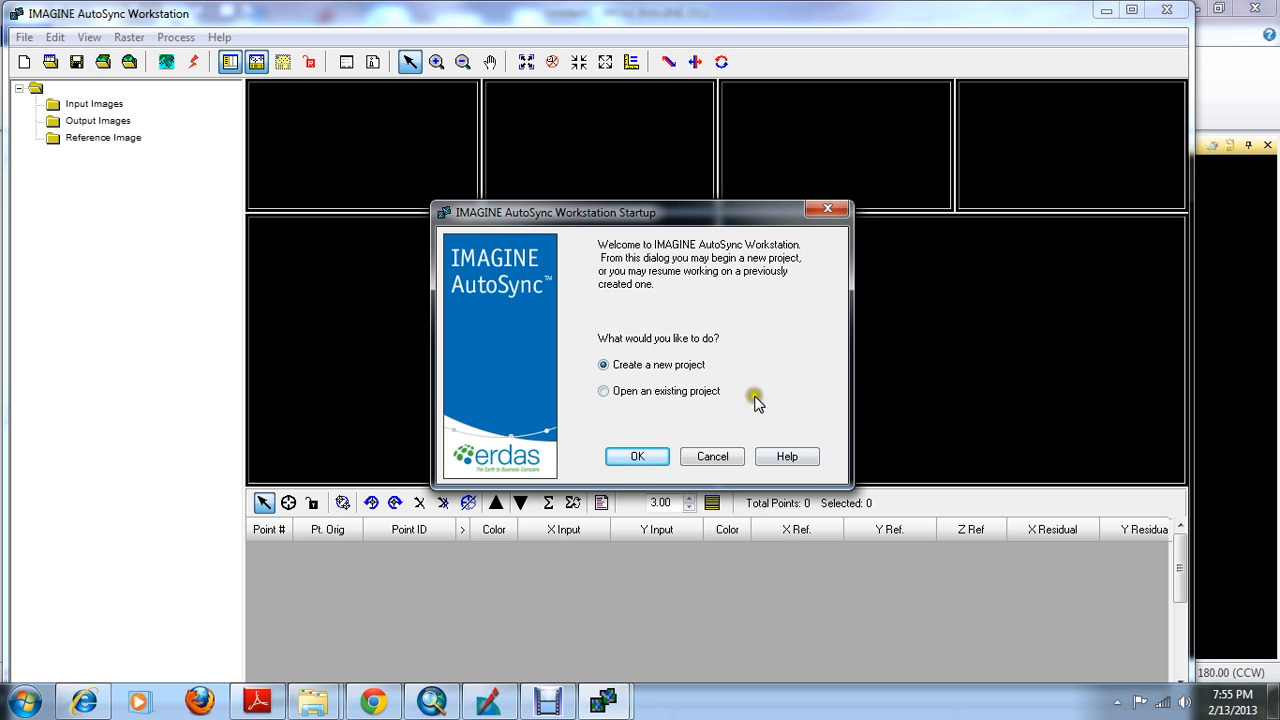
click(651, 455)
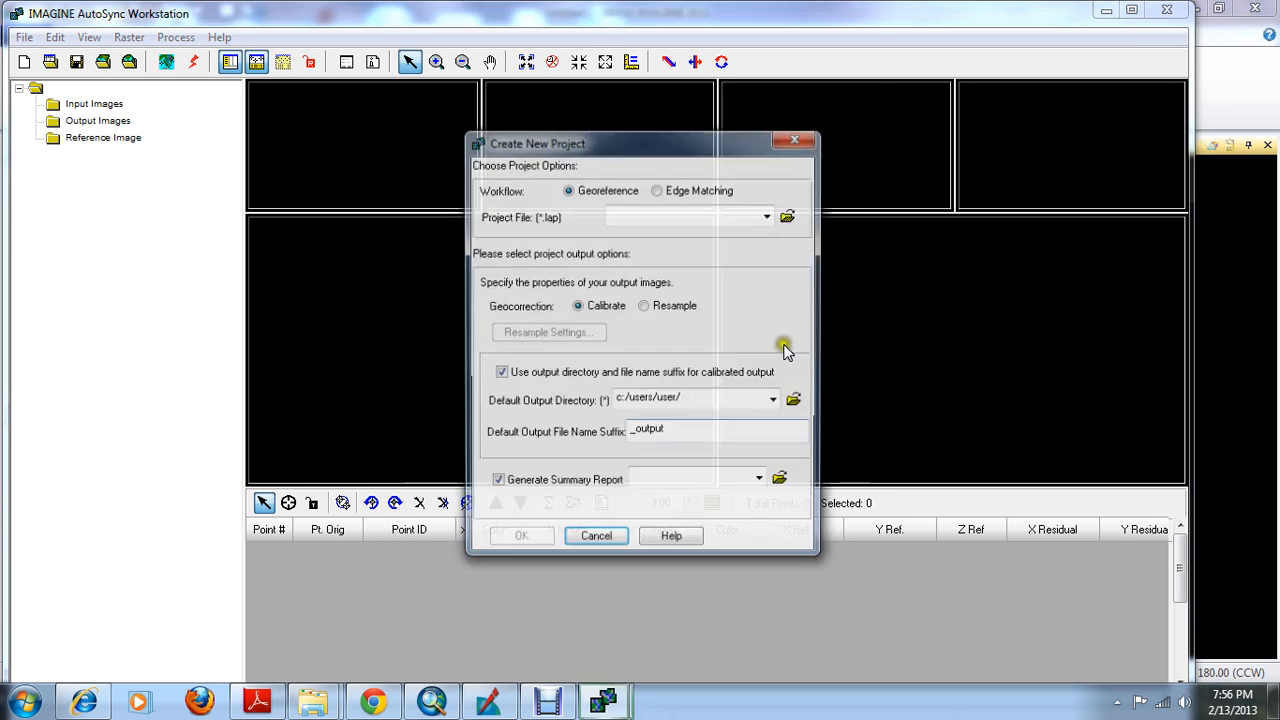
Set the project file to autosync.lap in the delete/AUTOSYNC folder on the WORKING_DATA (D:) drive
click(790, 214)
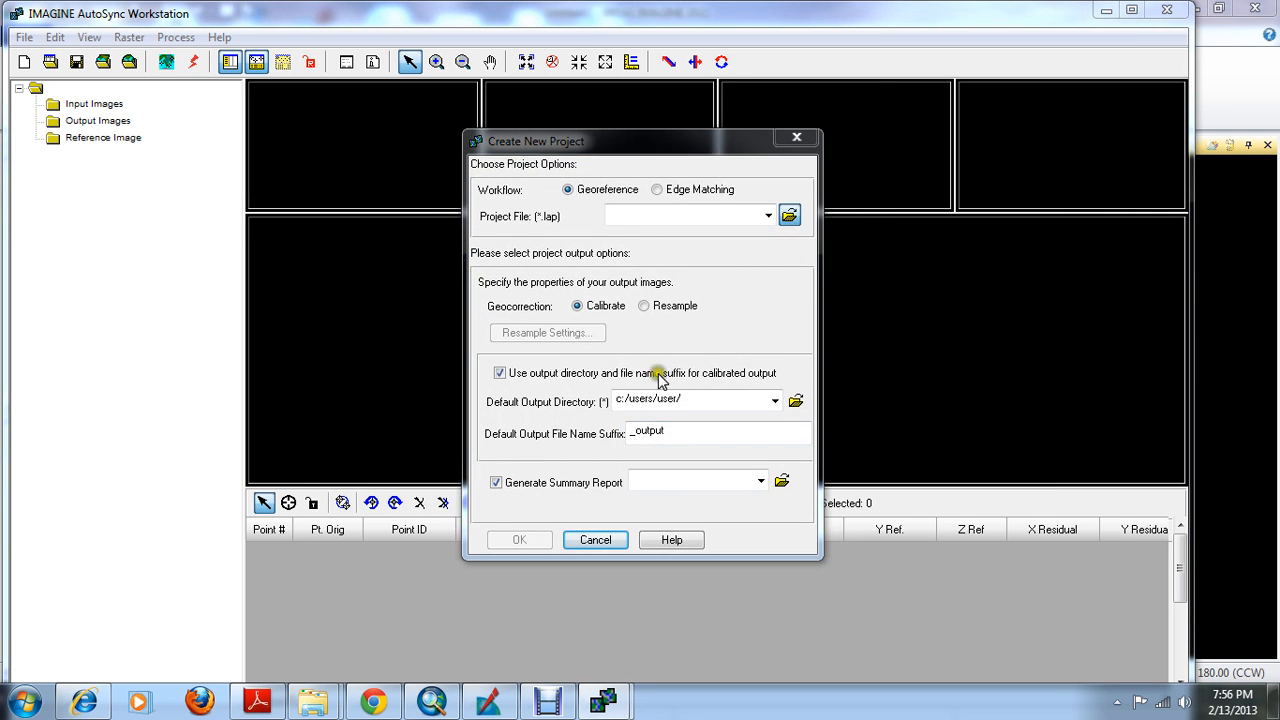
click(640, 231)
click(560, 317)
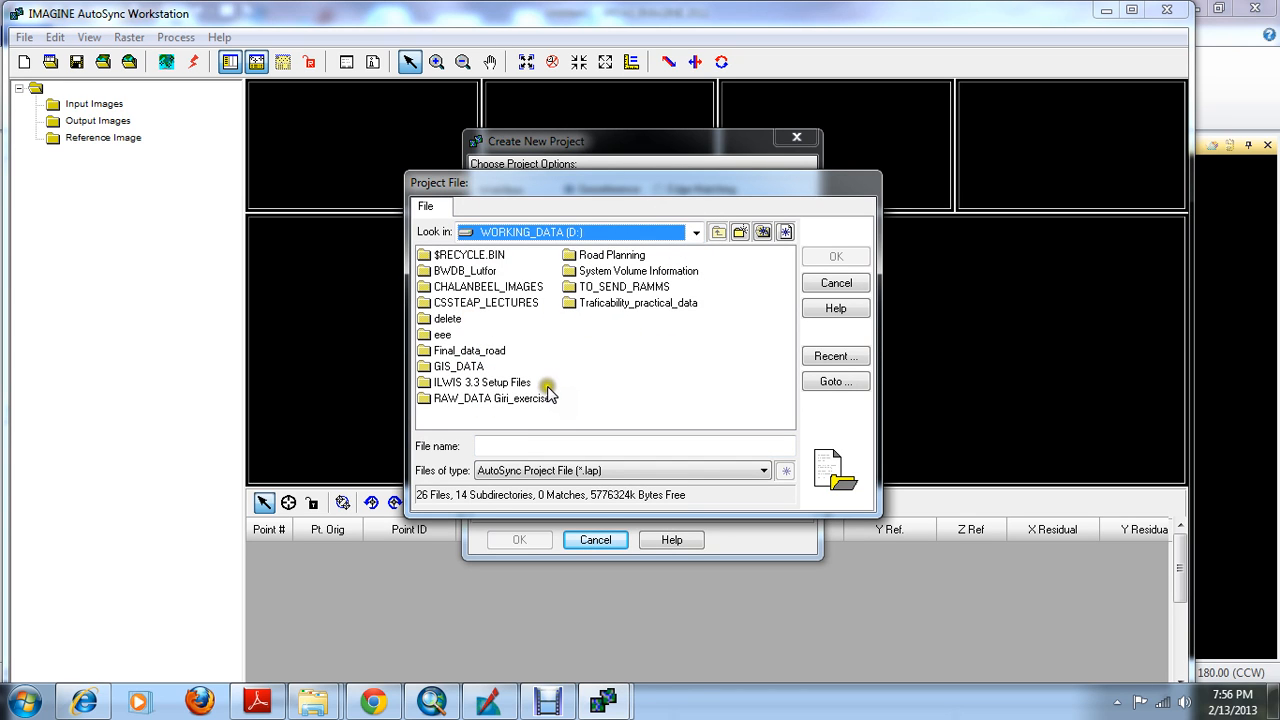
double_click(440, 318)
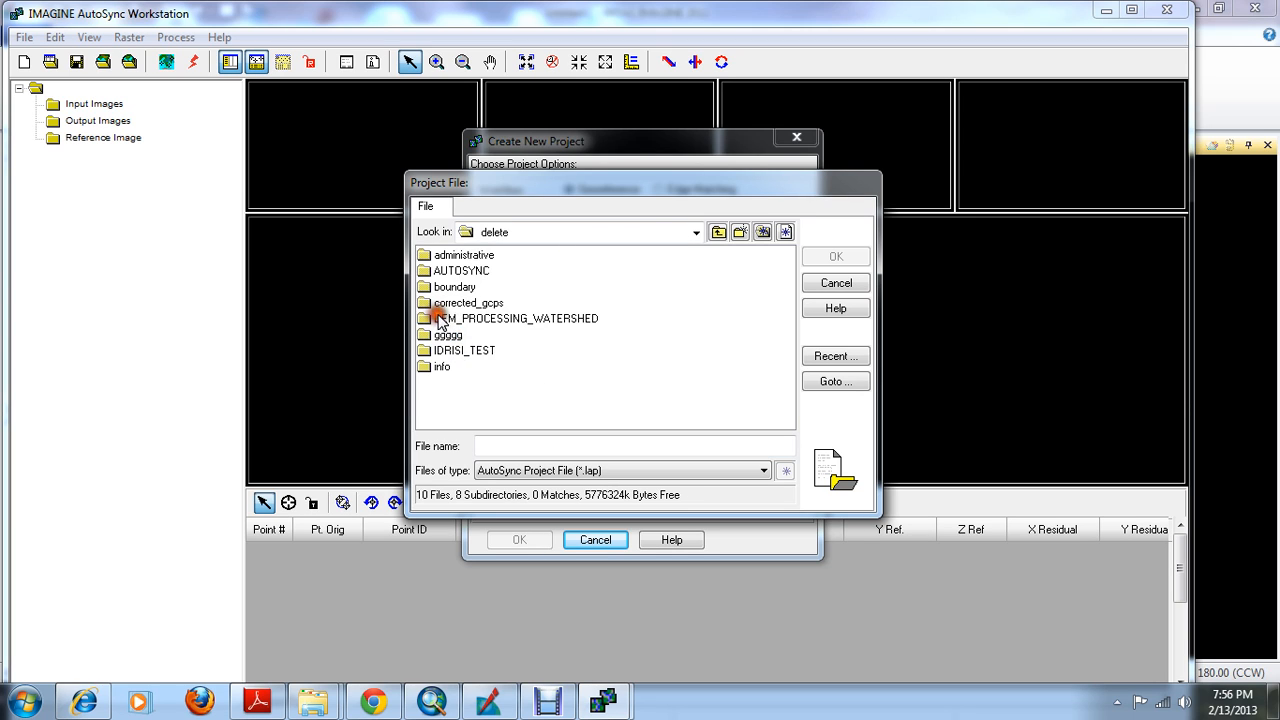
click(460, 272)
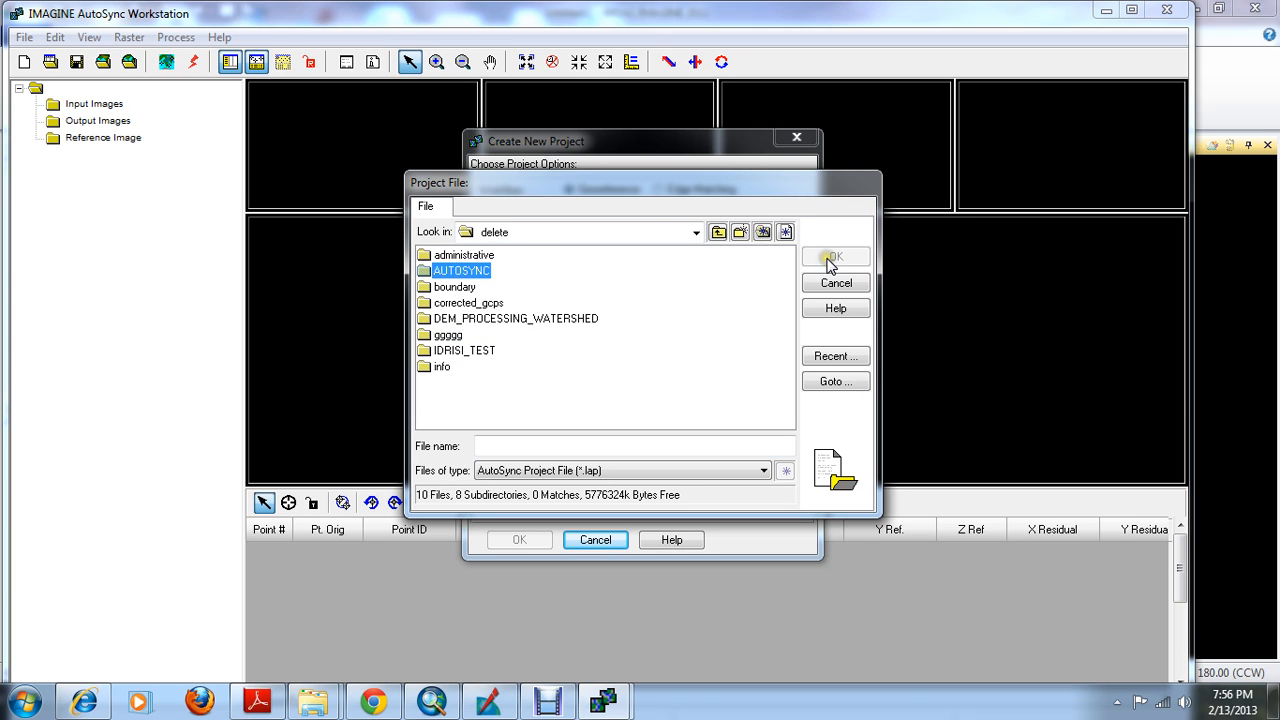
double_click(445, 274)
click(508, 449)
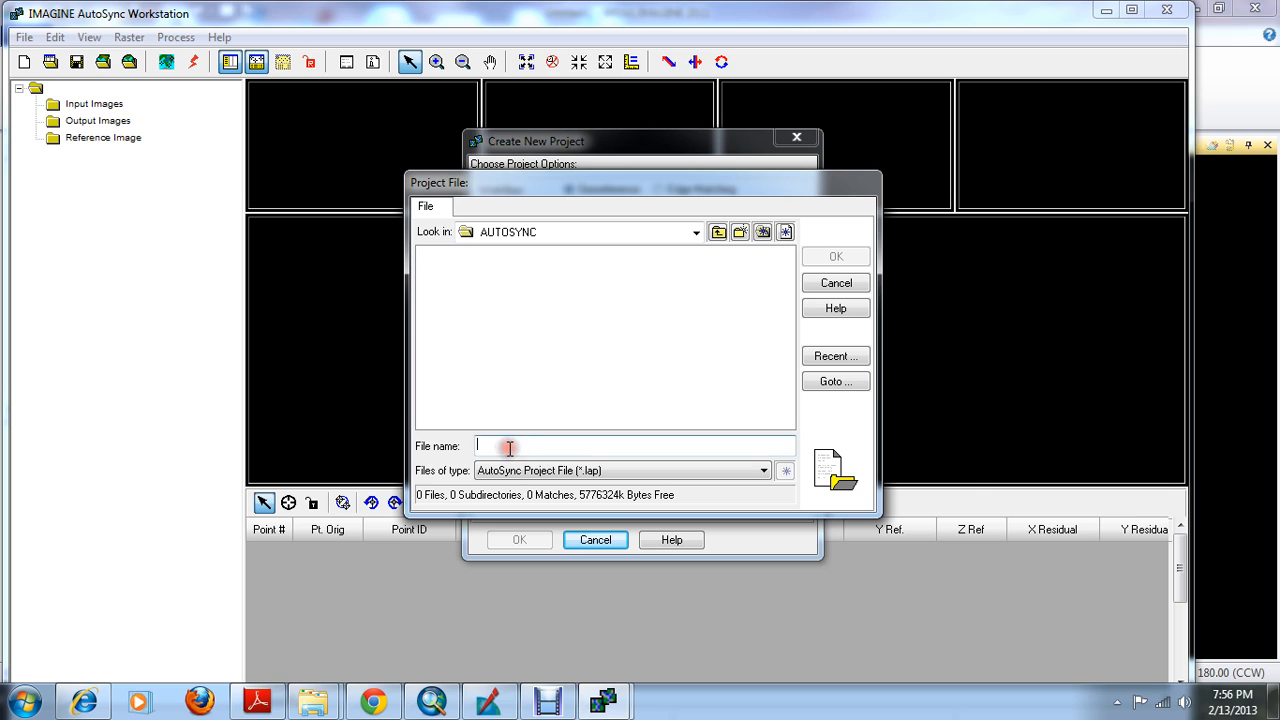
text(autosyn)
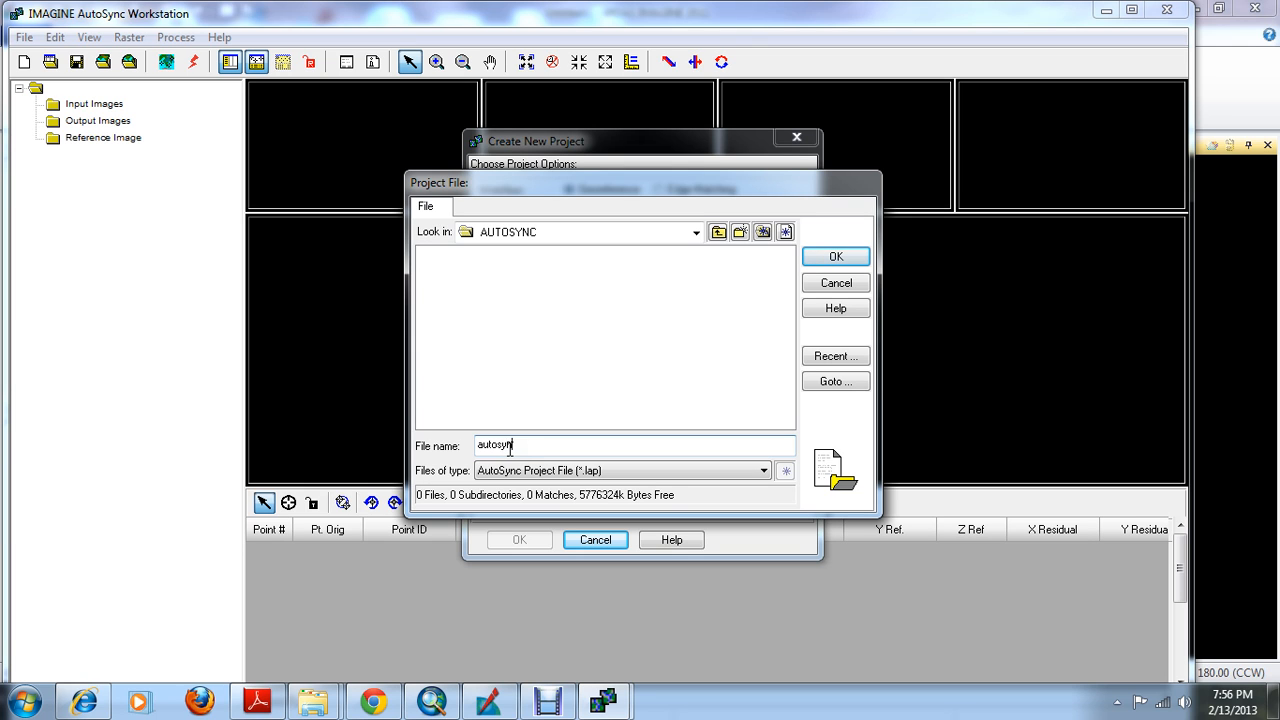
text(c)
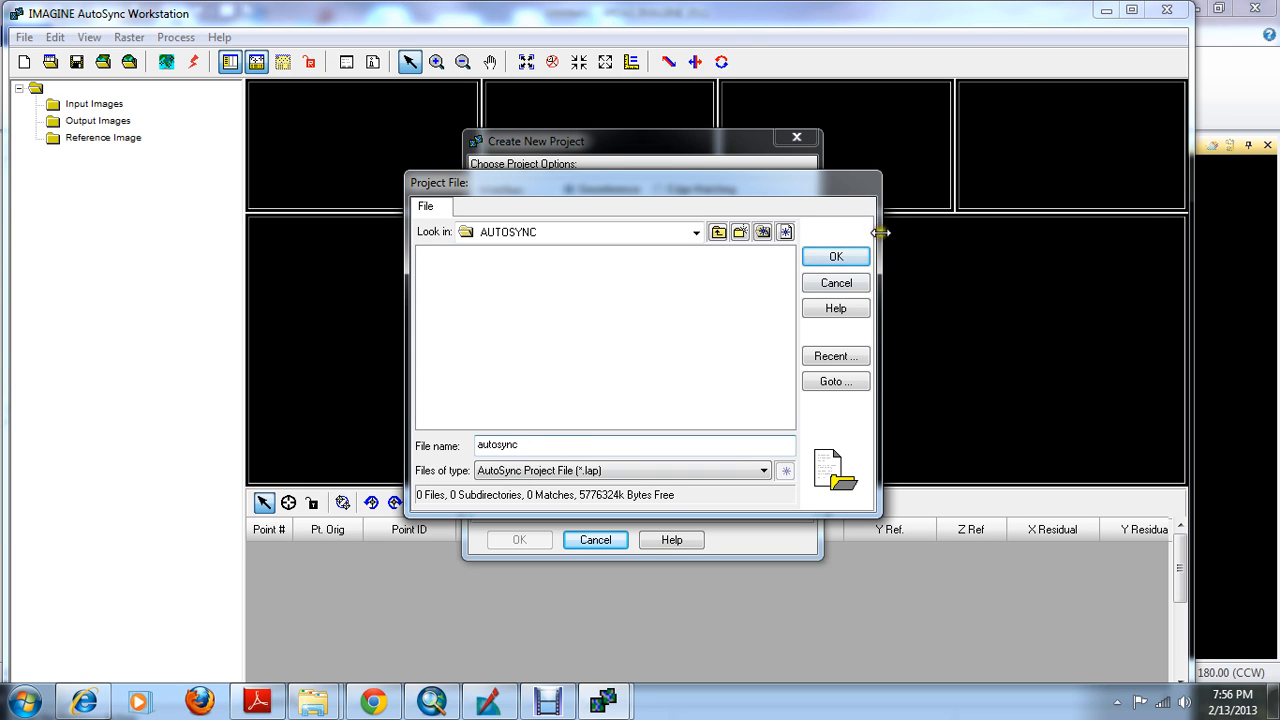
click(834, 257)
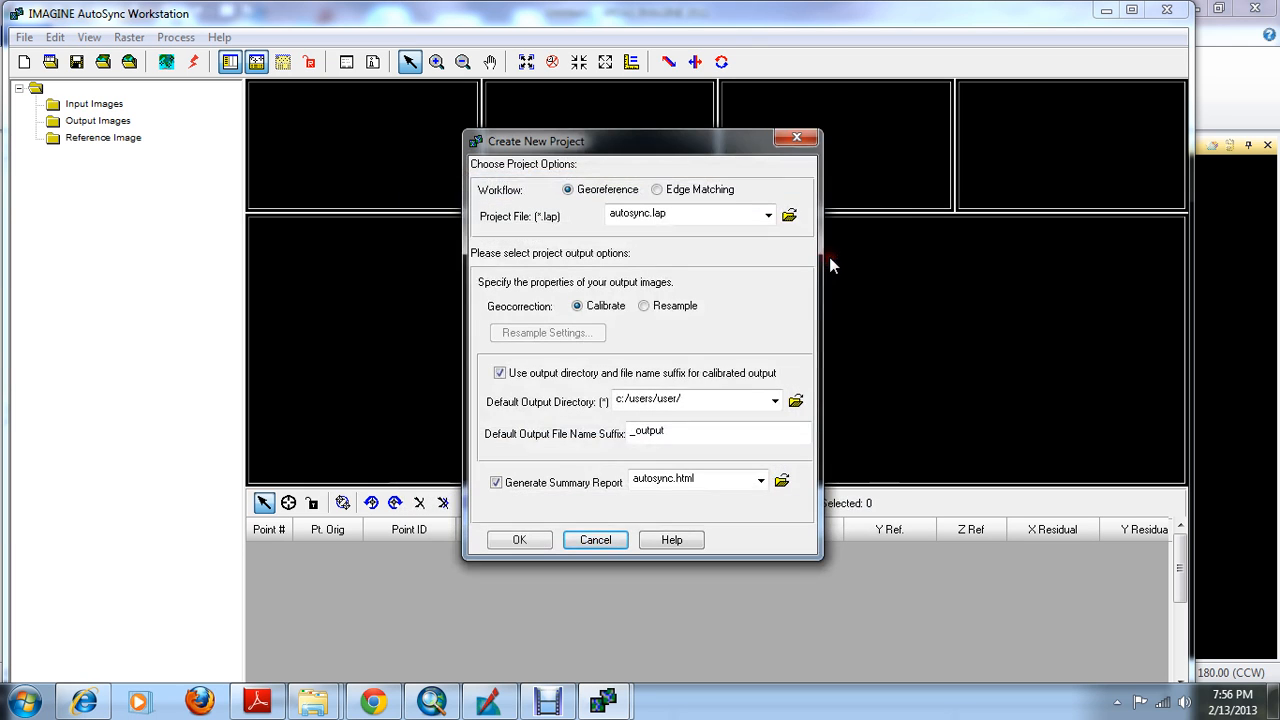
Set the geocorrection to Resample with the Bilinear Interpolation method
click(643, 306)
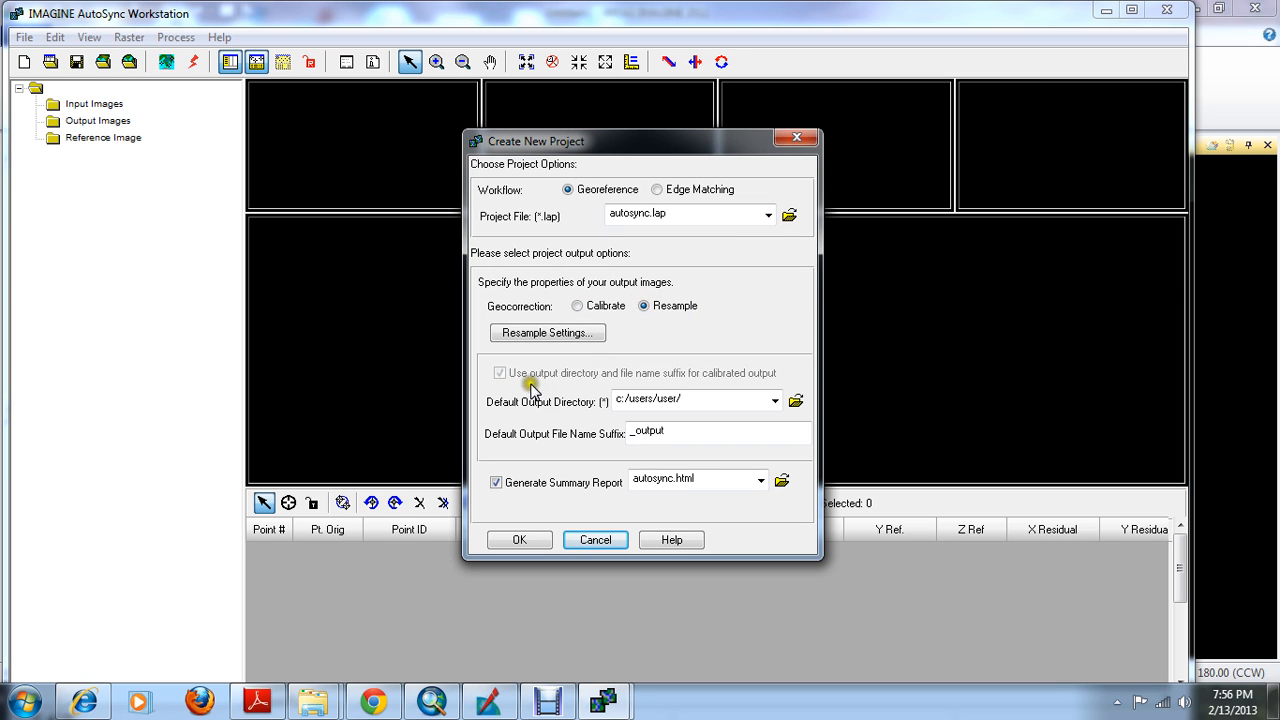
click(580, 333)
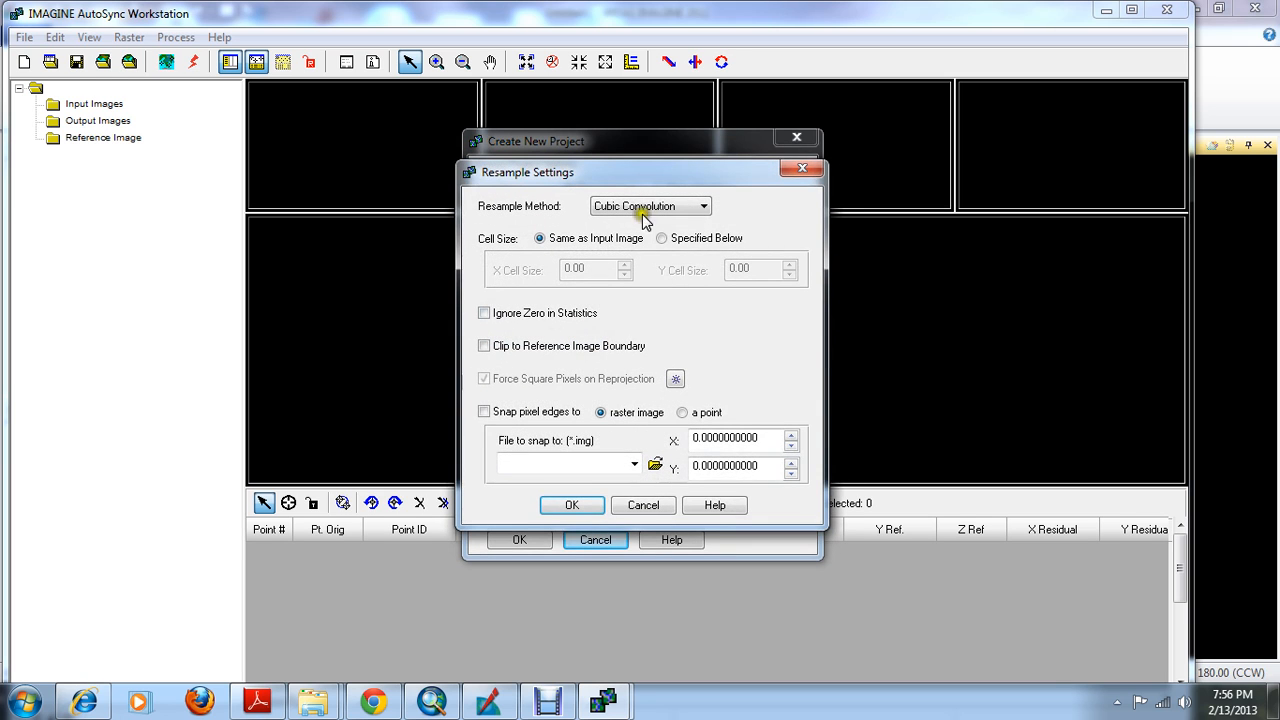
click(643, 210)
click(648, 241)
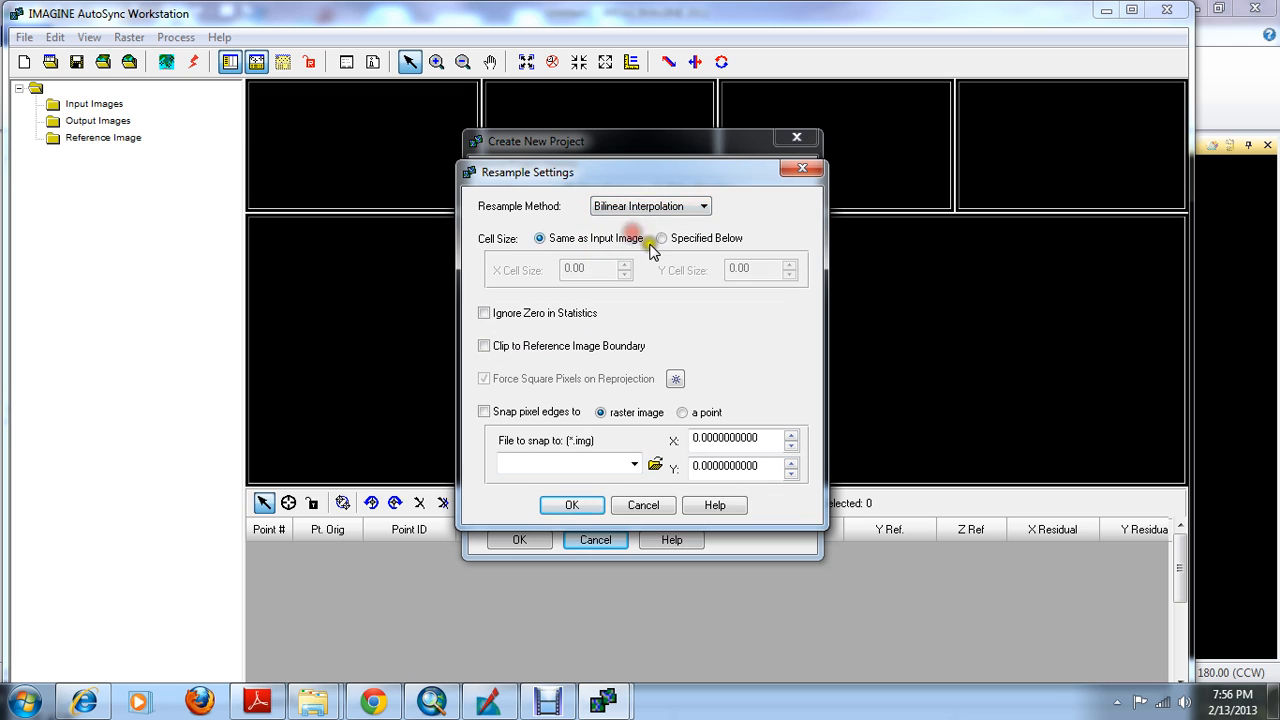
click(646, 206)
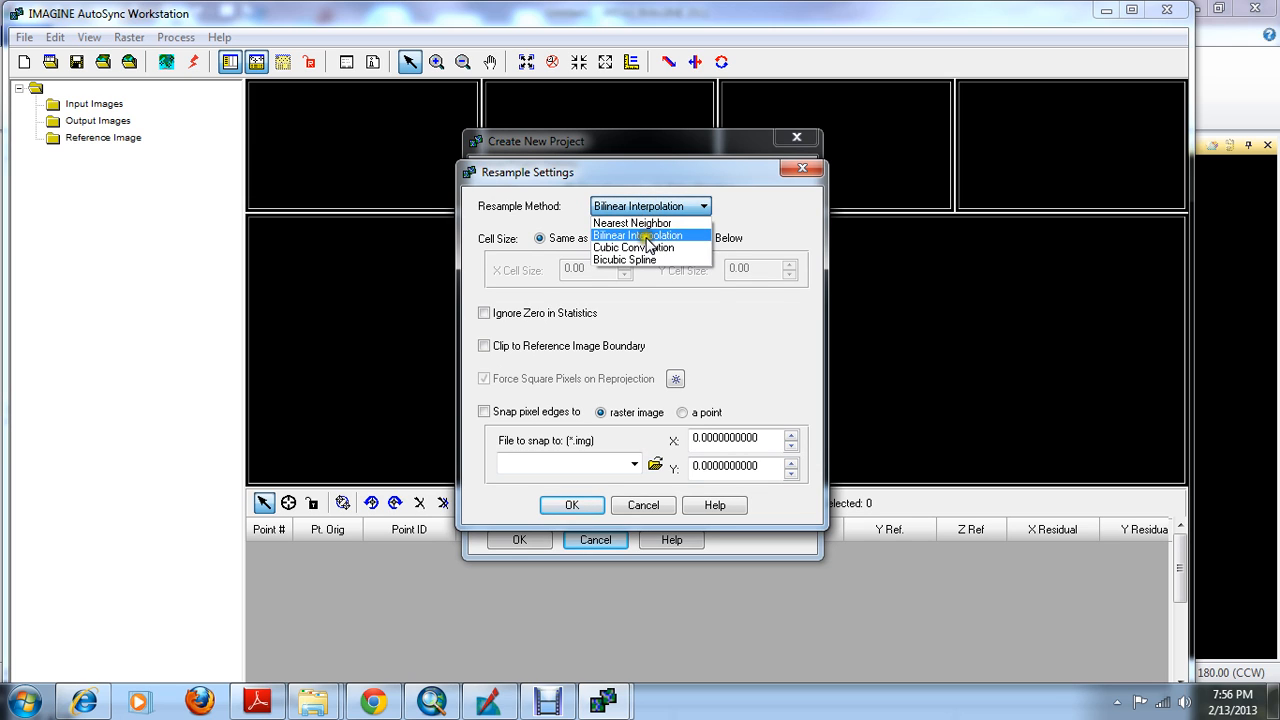
click(646, 237)
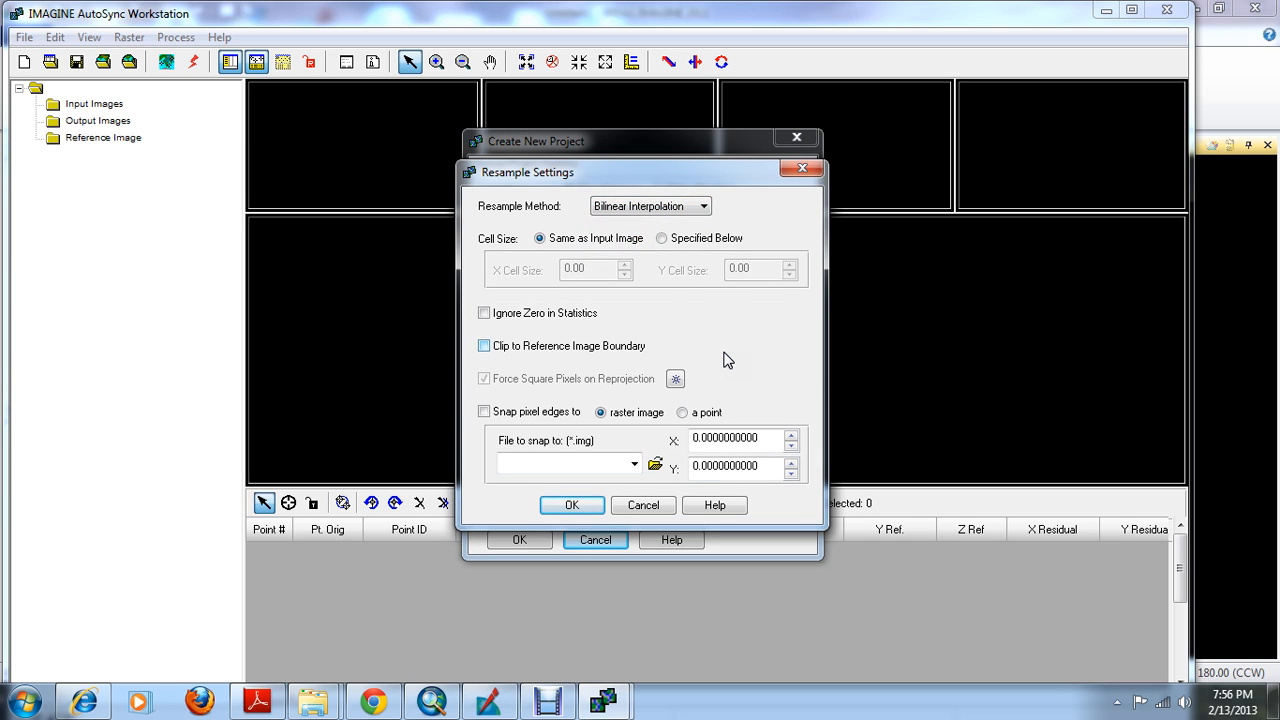
click(572, 505)
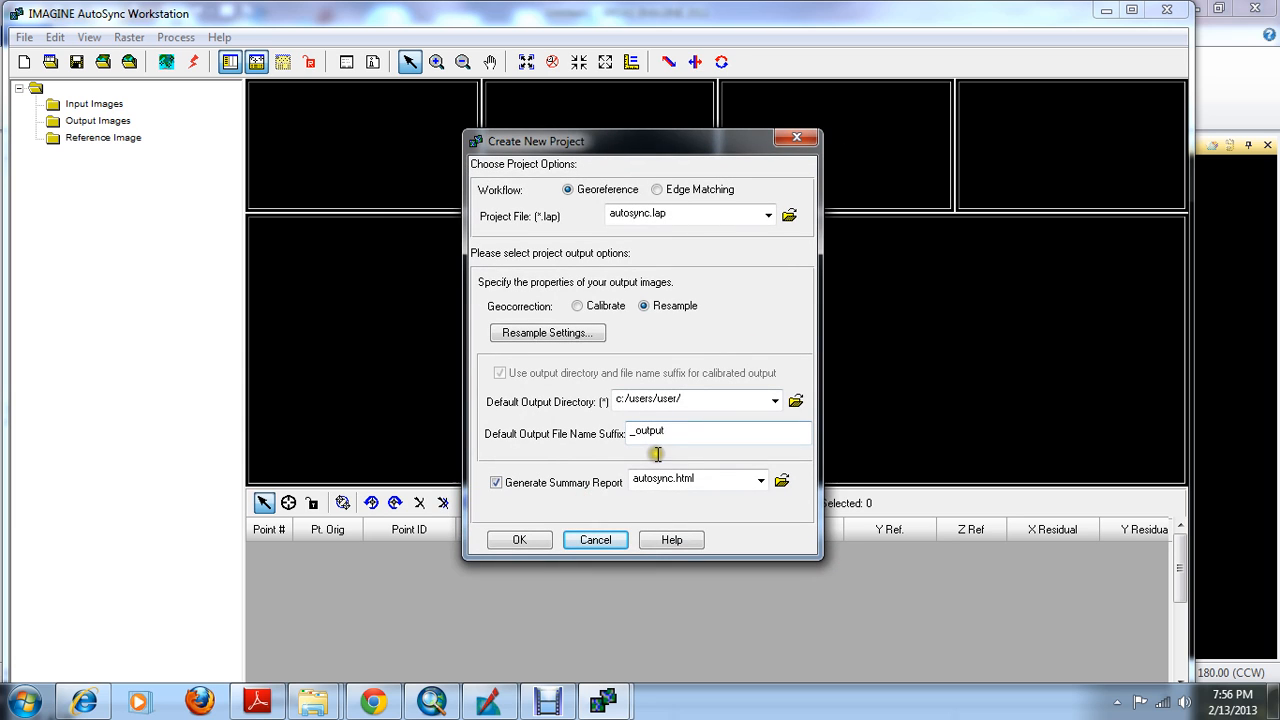
Set the default output directory to d:/delete/ and create the project
click(795, 400)
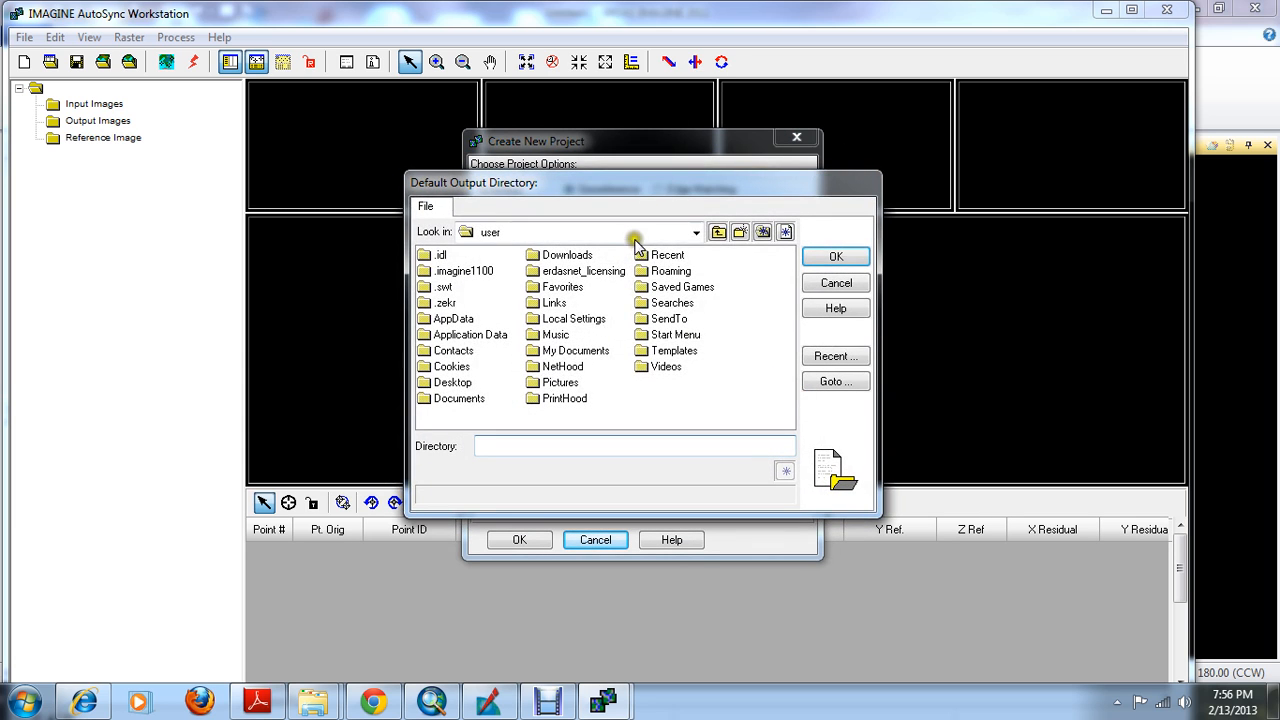
click(638, 232)
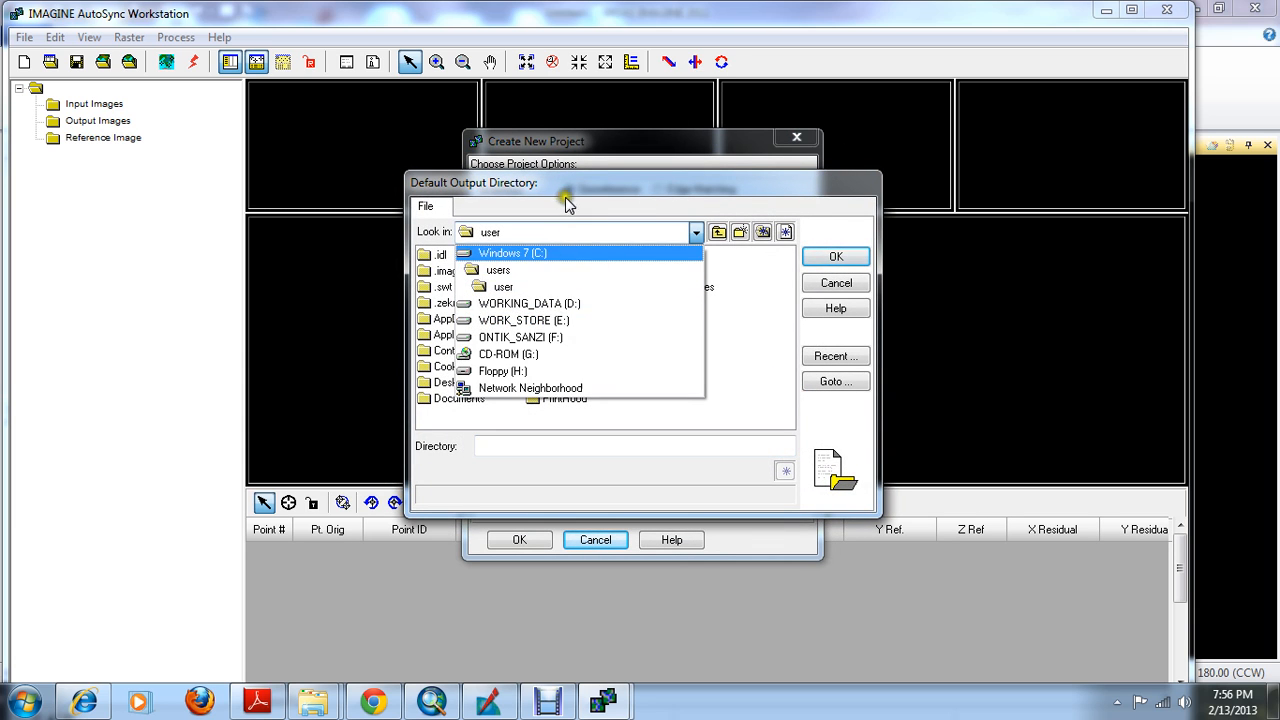
click(567, 204)
drag(656, 191, 689, 182)
click(594, 219)
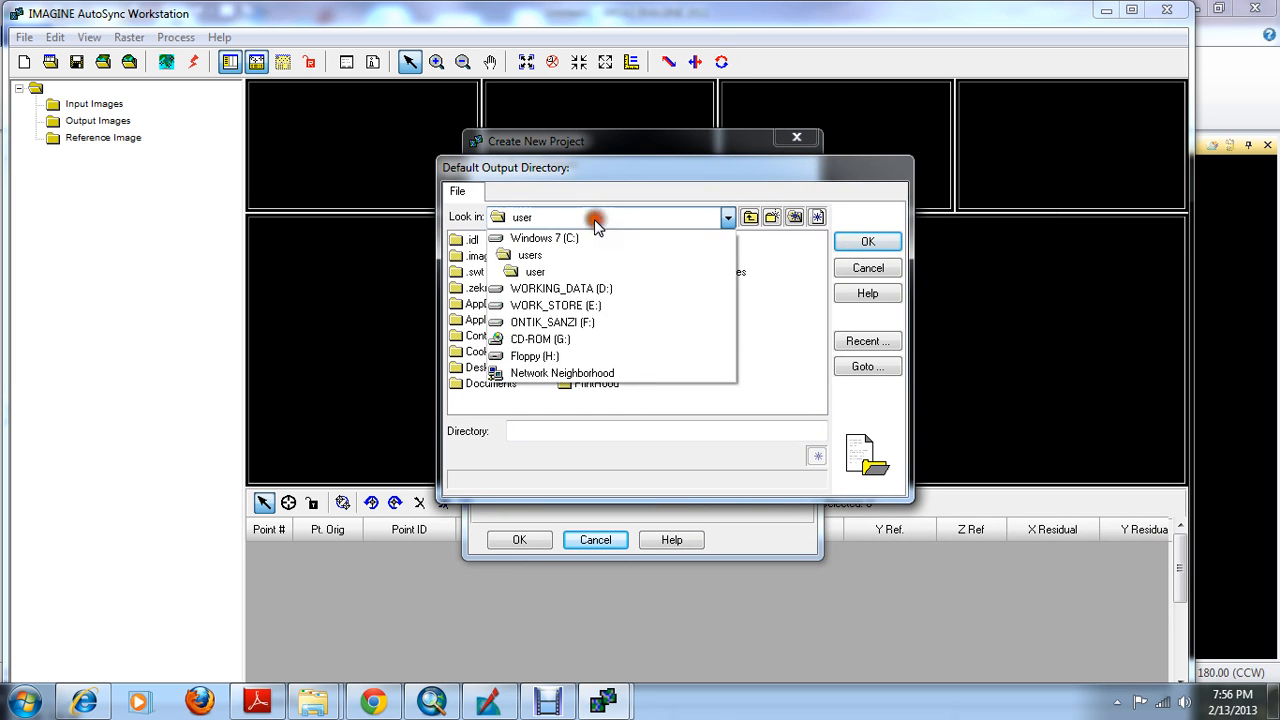
click(583, 289)
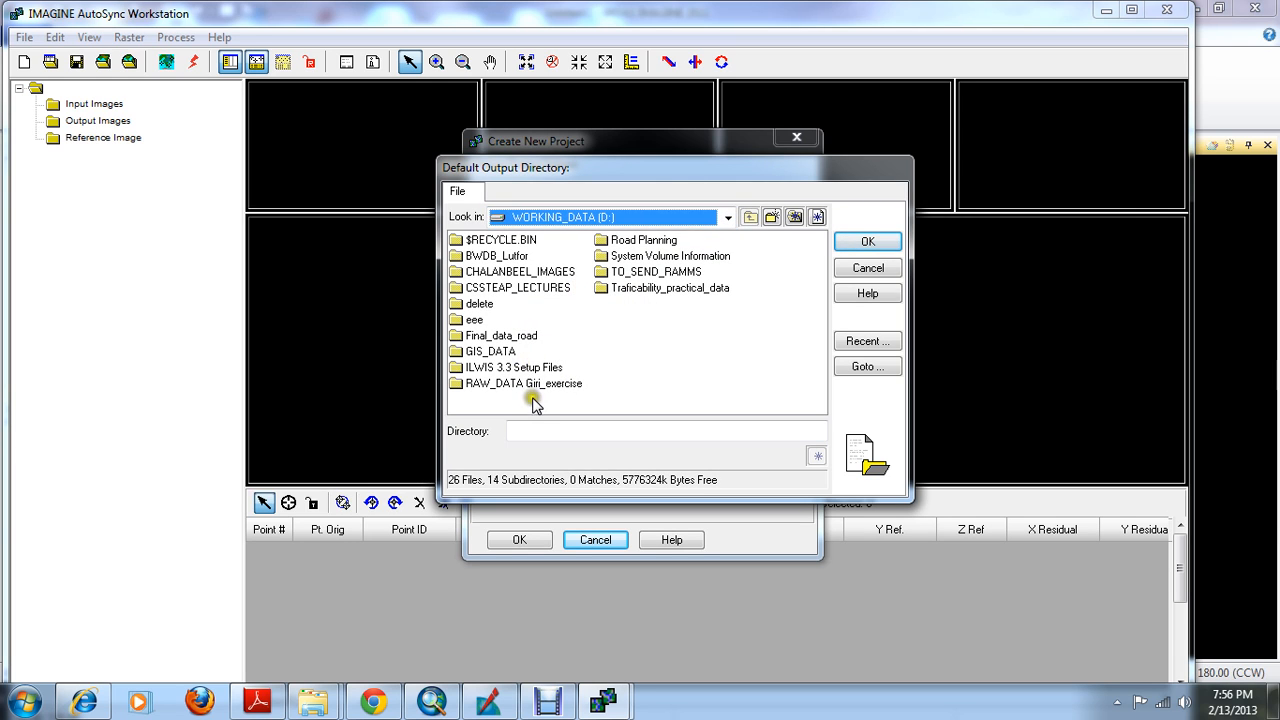
double_click(479, 304)
click(493, 258)
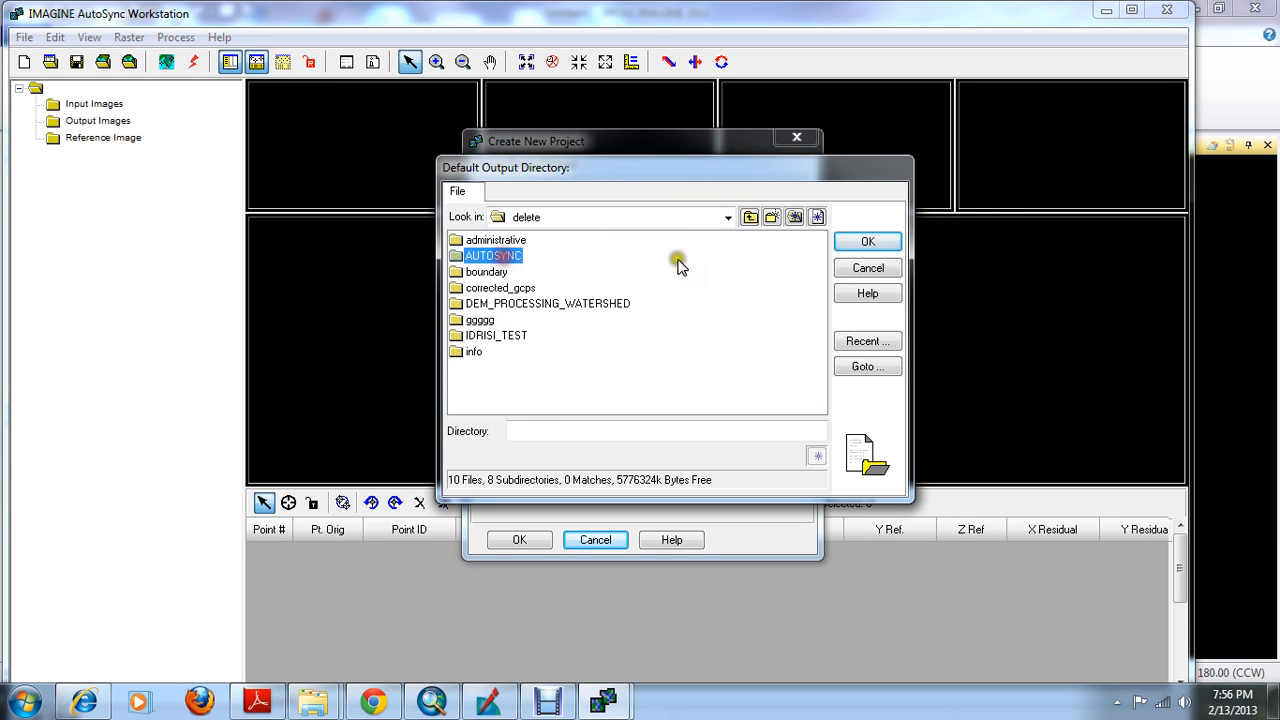
click(858, 242)
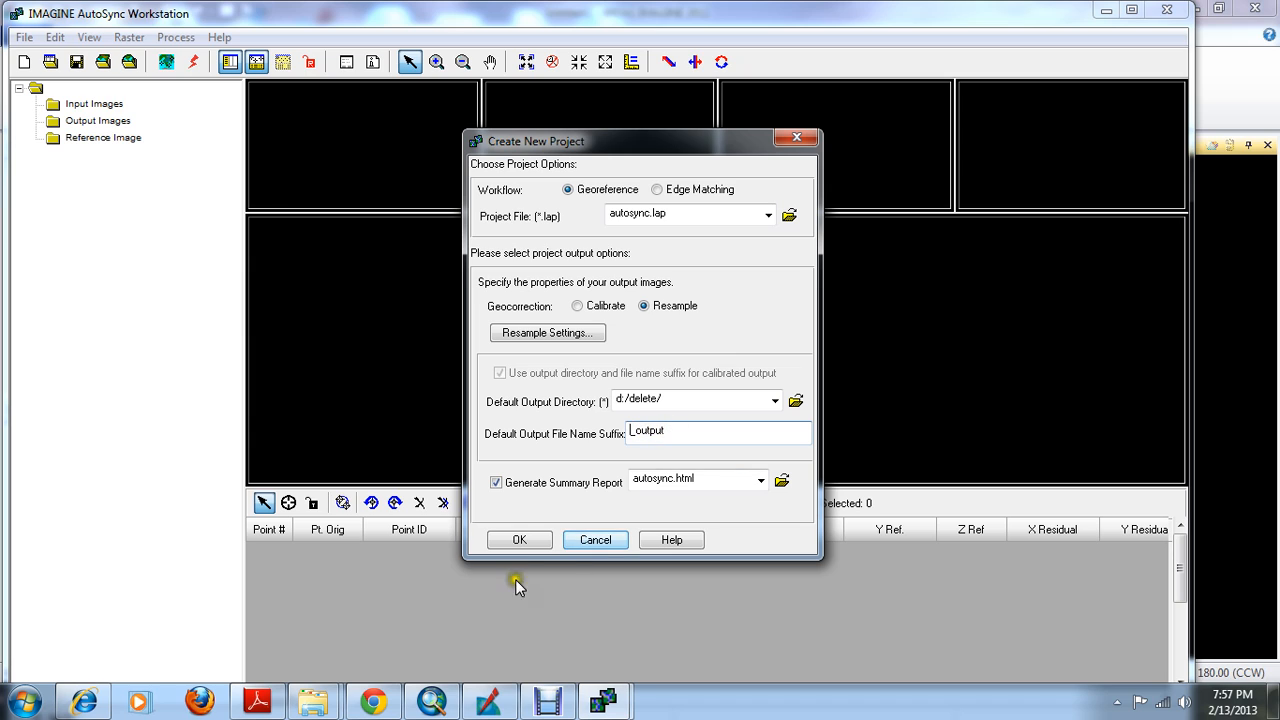
click(524, 539)
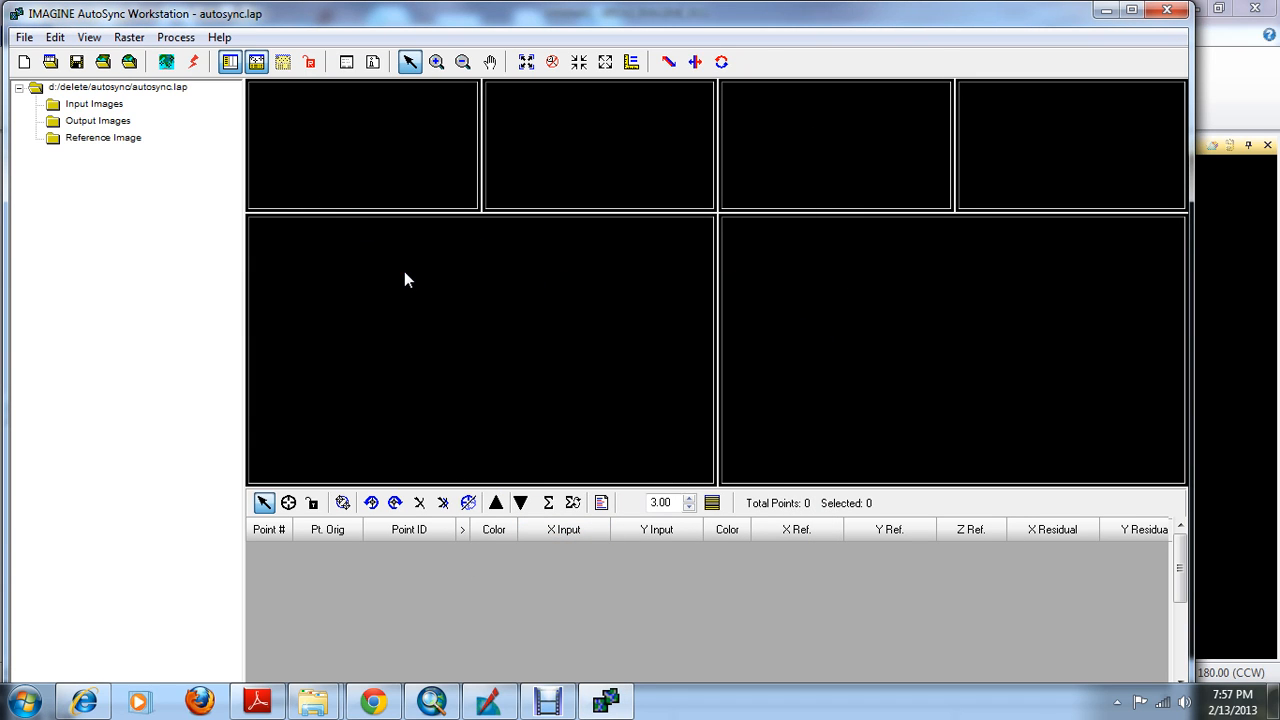
Add orthobanda.img from the TEST_BLOCK folder, under CARTOSAT on the WORK_STORE (E:) drive, as the input image
click(88, 106)
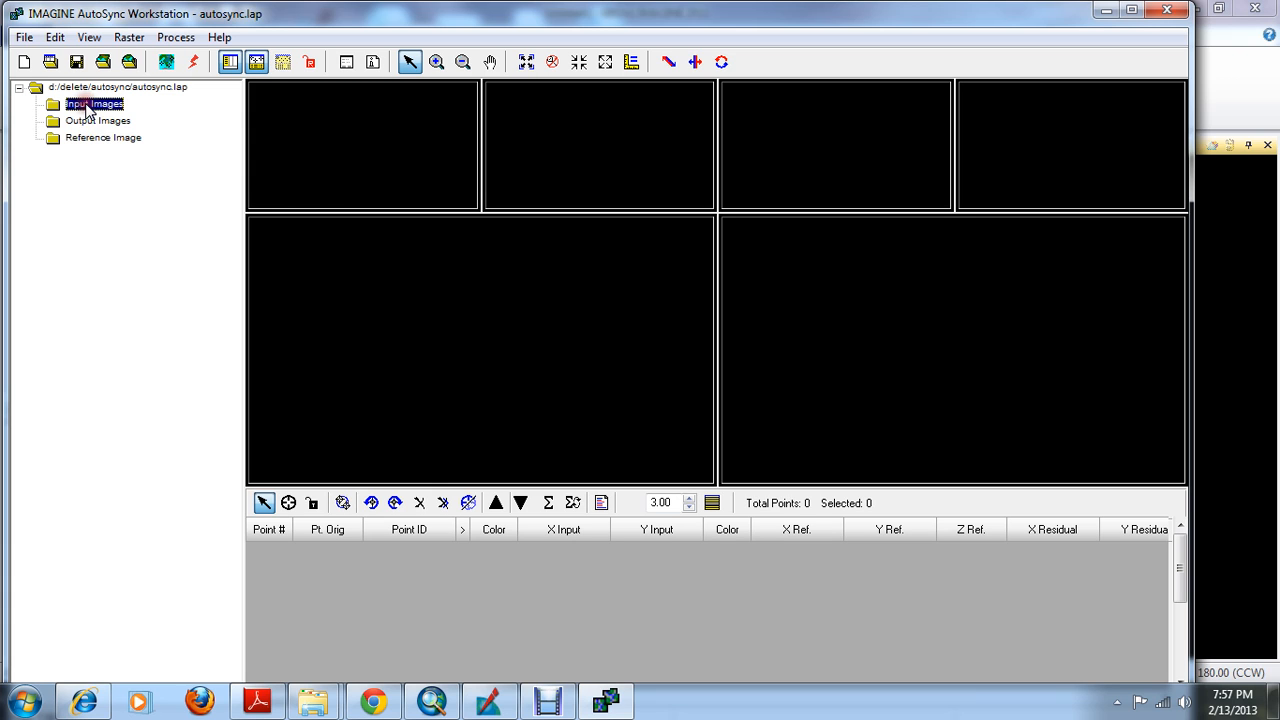
right_click(89, 107)
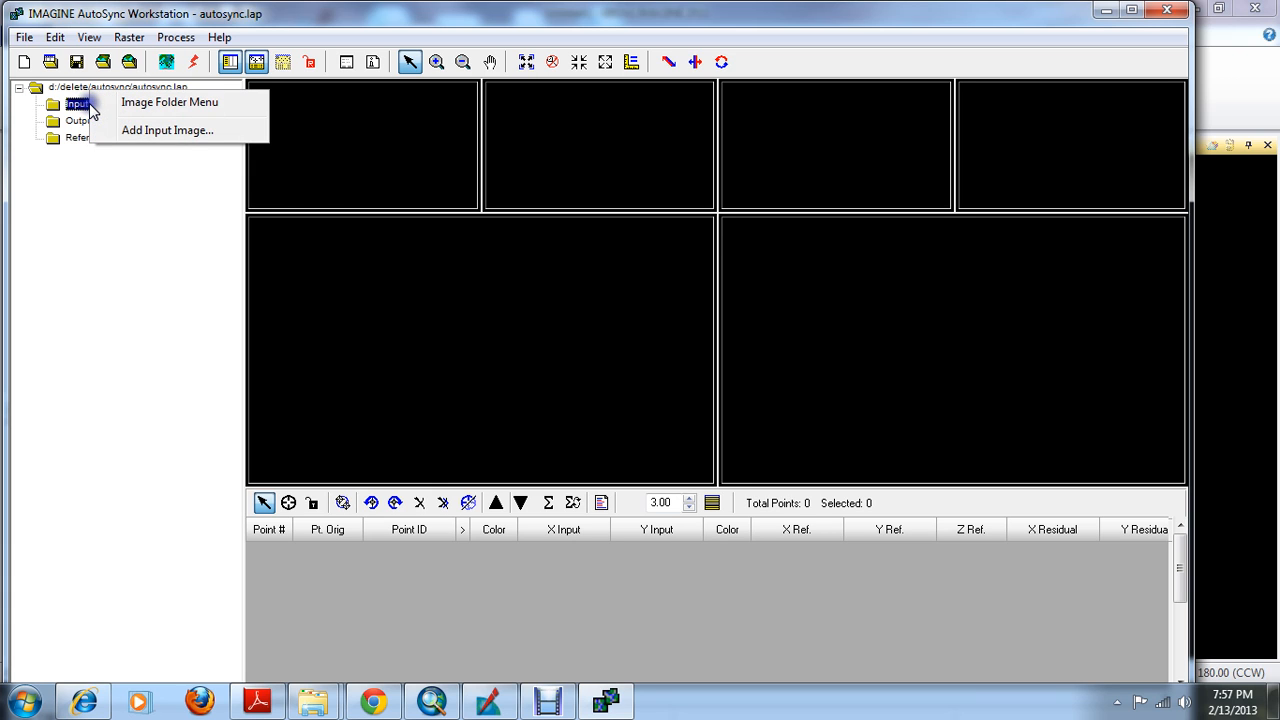
click(145, 129)
click(650, 257)
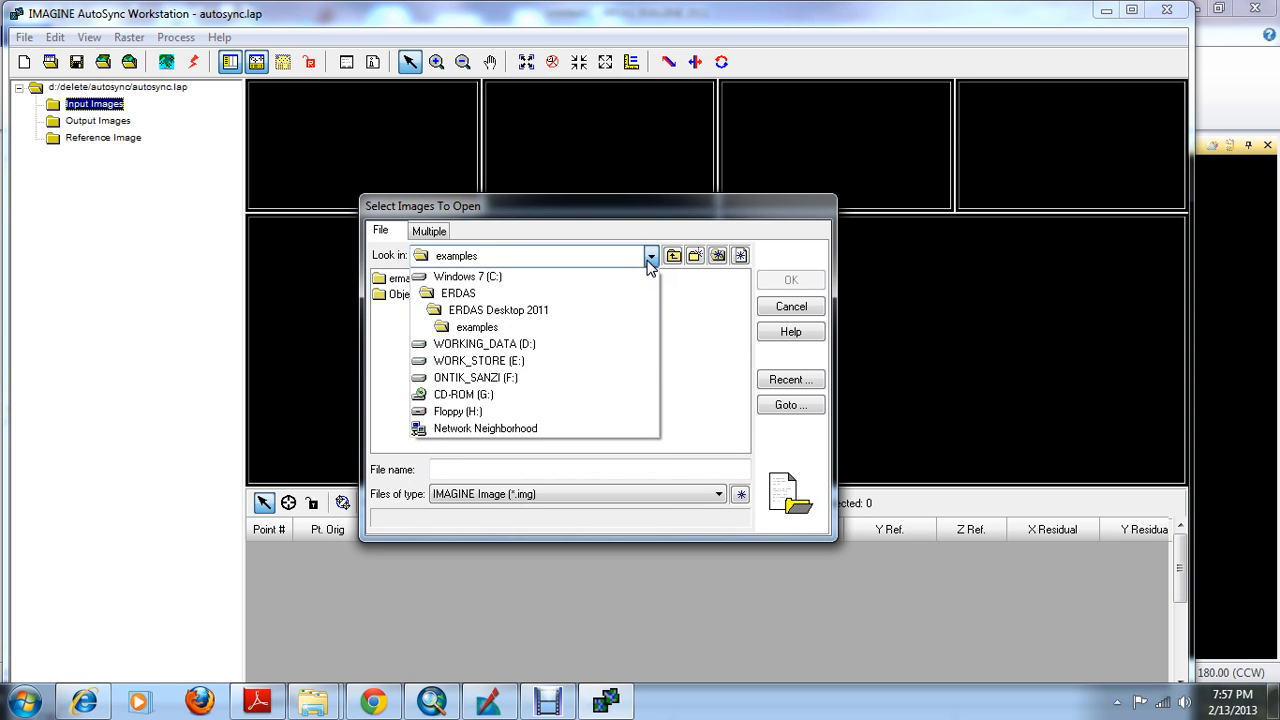
click(519, 362)
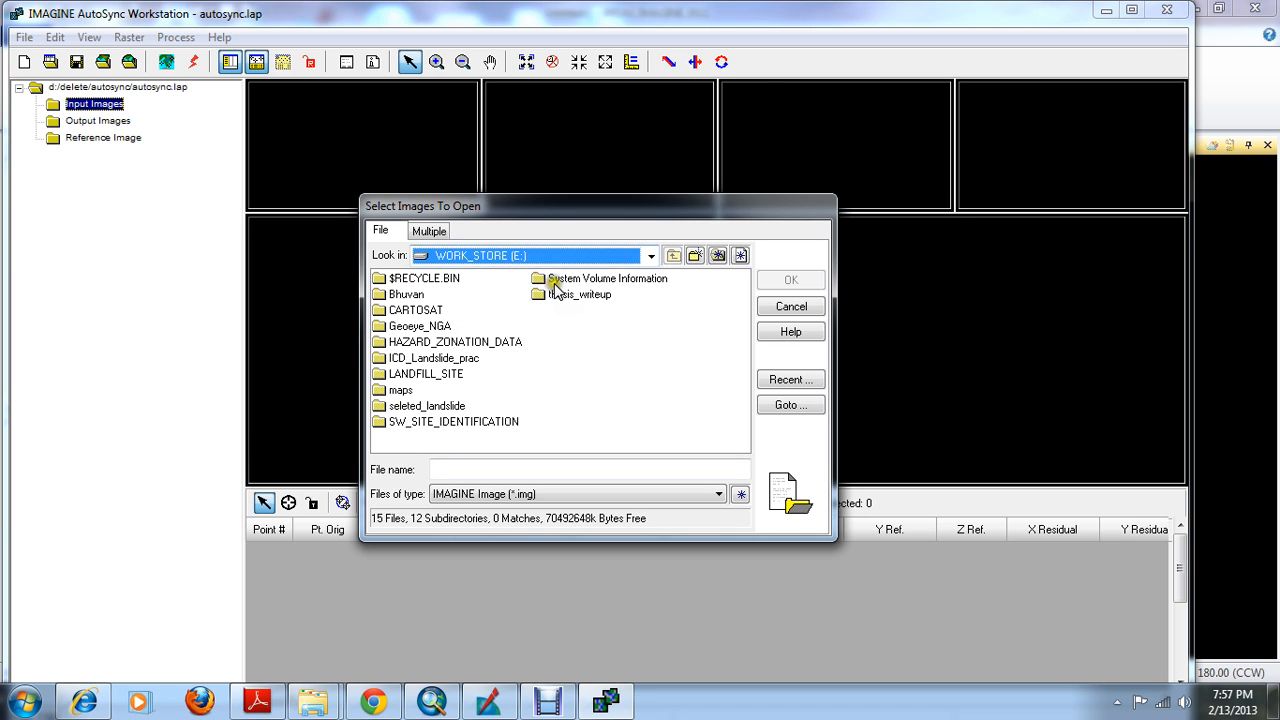
double_click(412, 310)
click(415, 326)
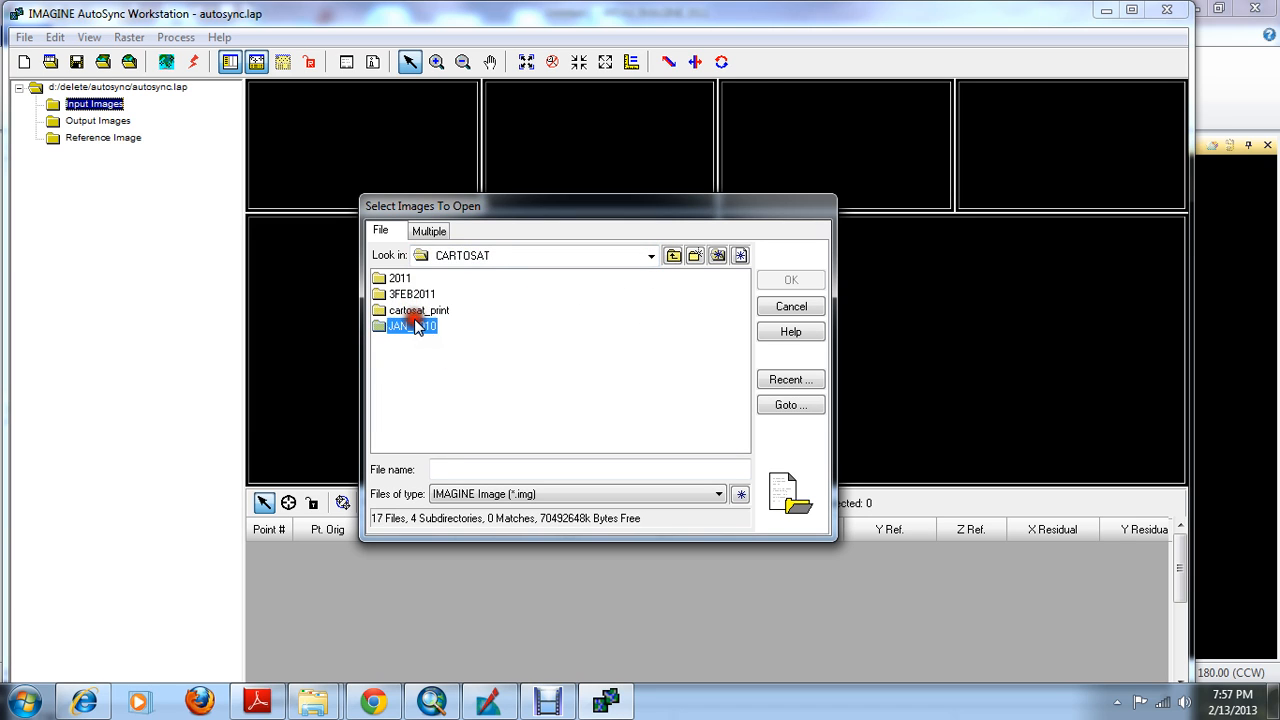
double_click(415, 326)
double_click(420, 297)
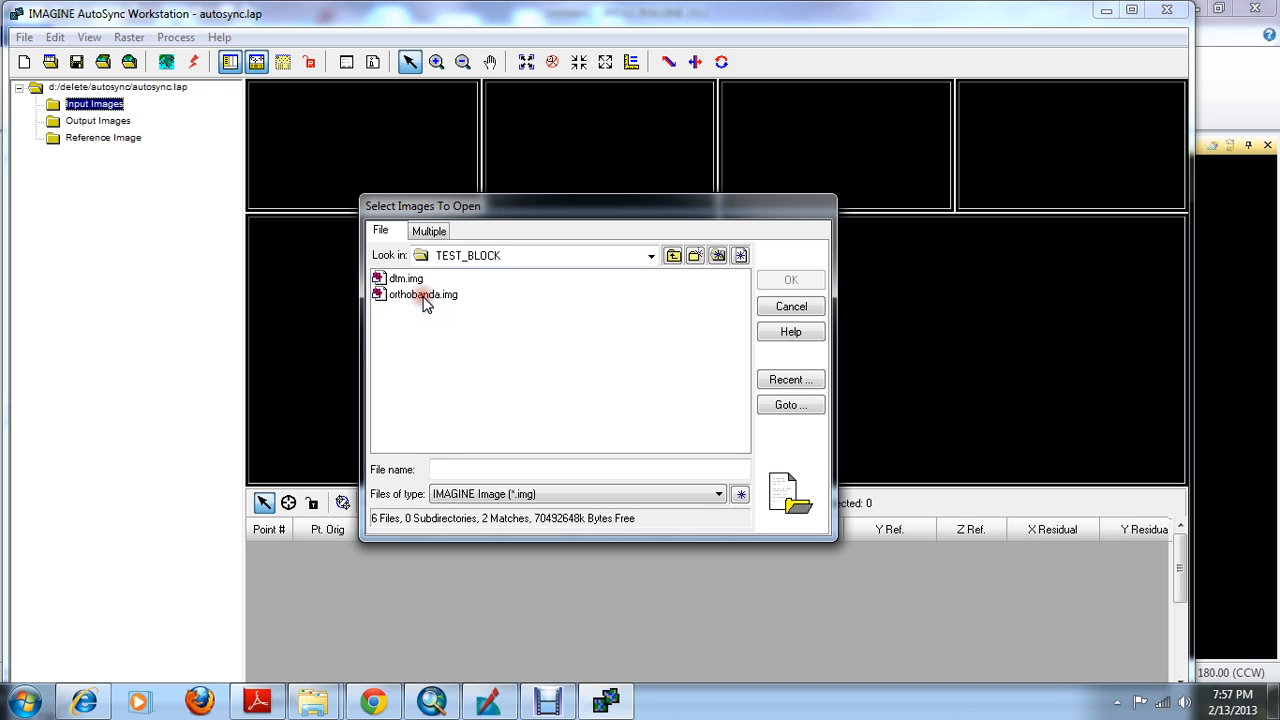
click(425, 296)
click(790, 283)
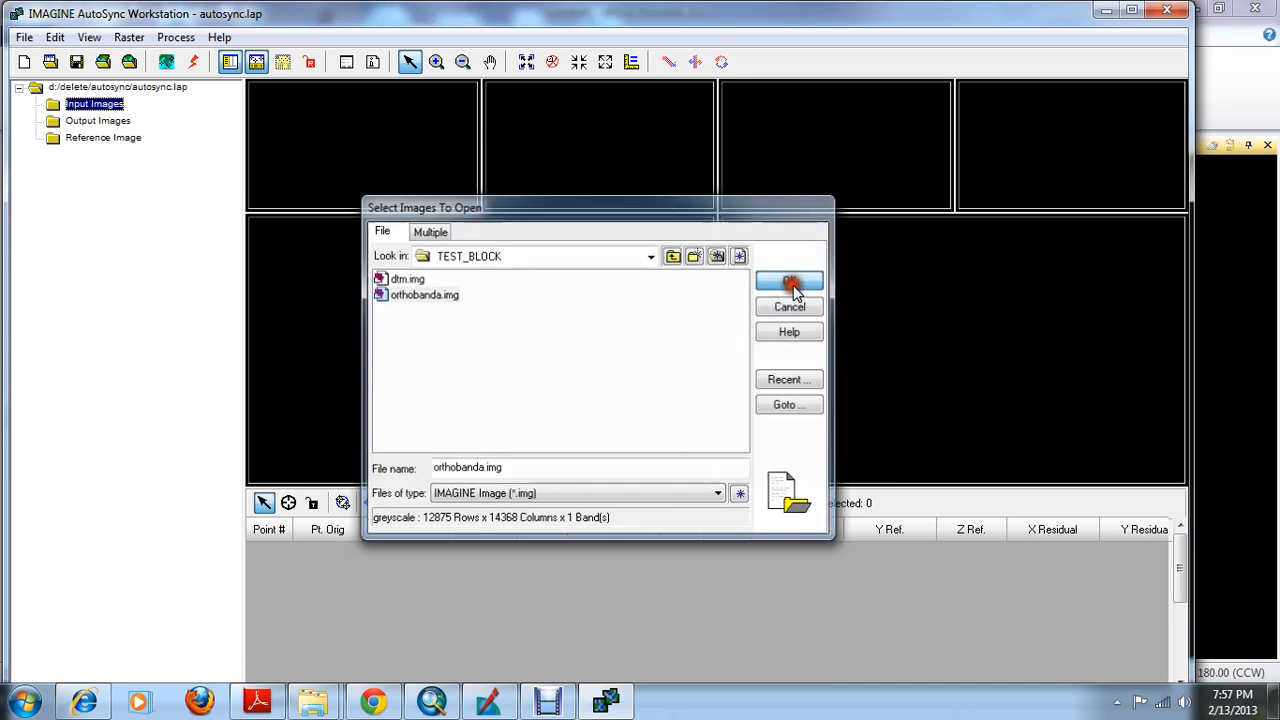
Add 2012_01_29-97-49.img from the project's LISS_IV folder, under CSSTEAP_3RD_MODULE on the F: drive, as the reference image
click(127, 175)
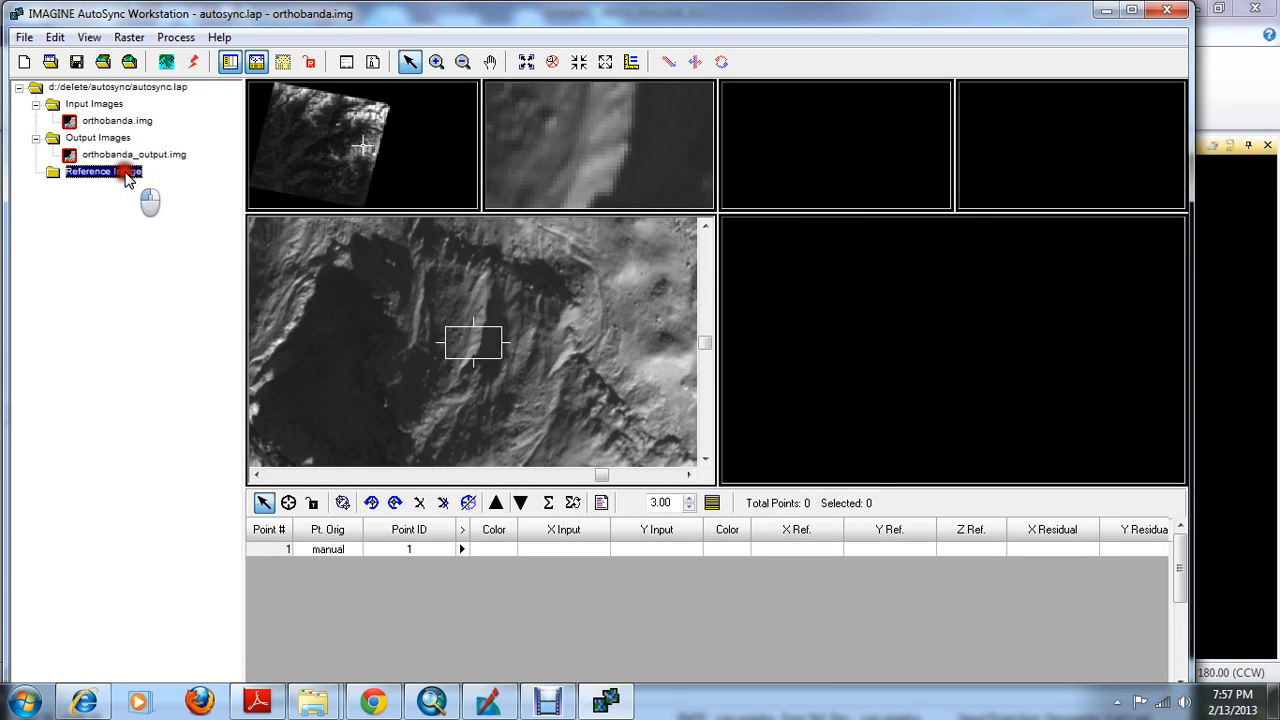
right_click(127, 175)
click(162, 194)
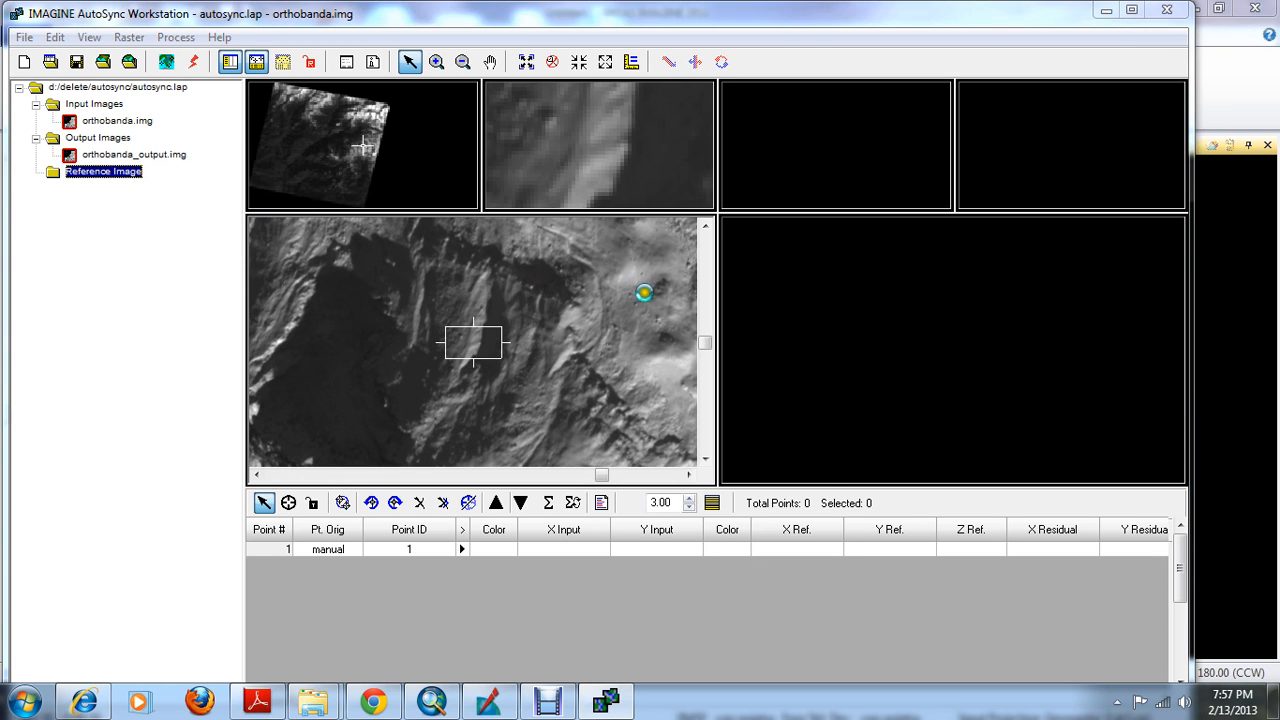
click(650, 256)
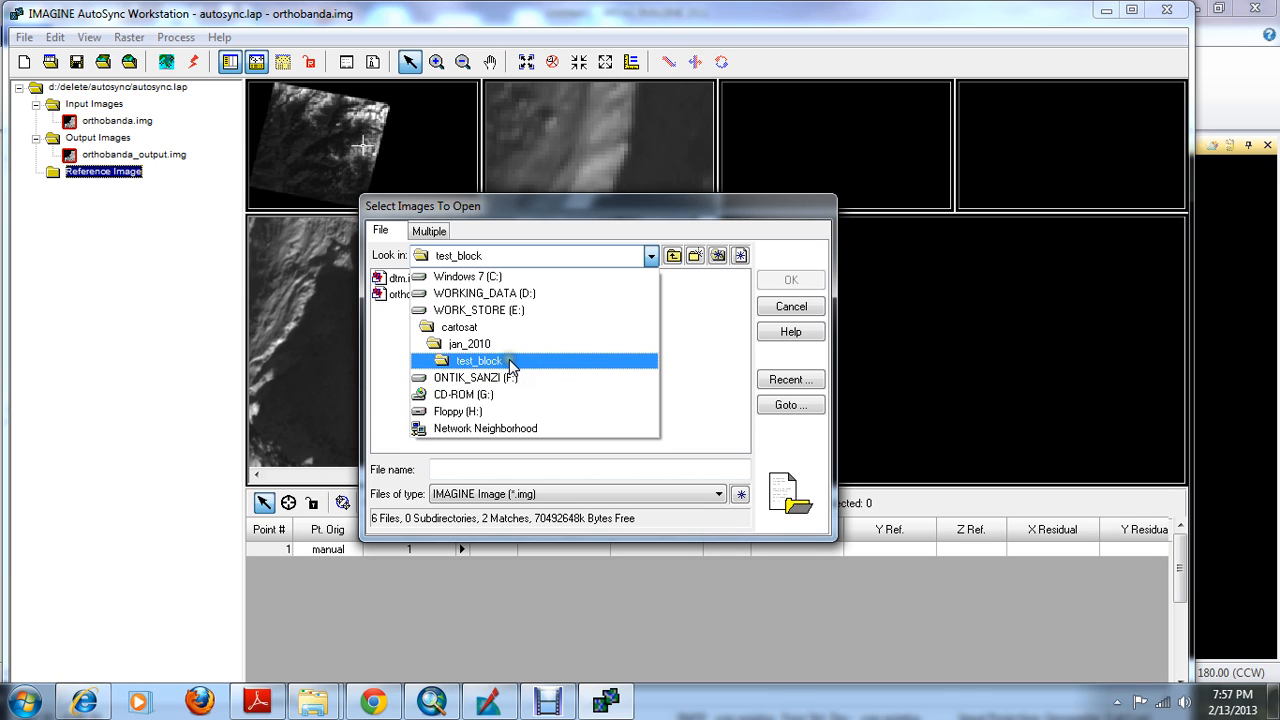
click(495, 377)
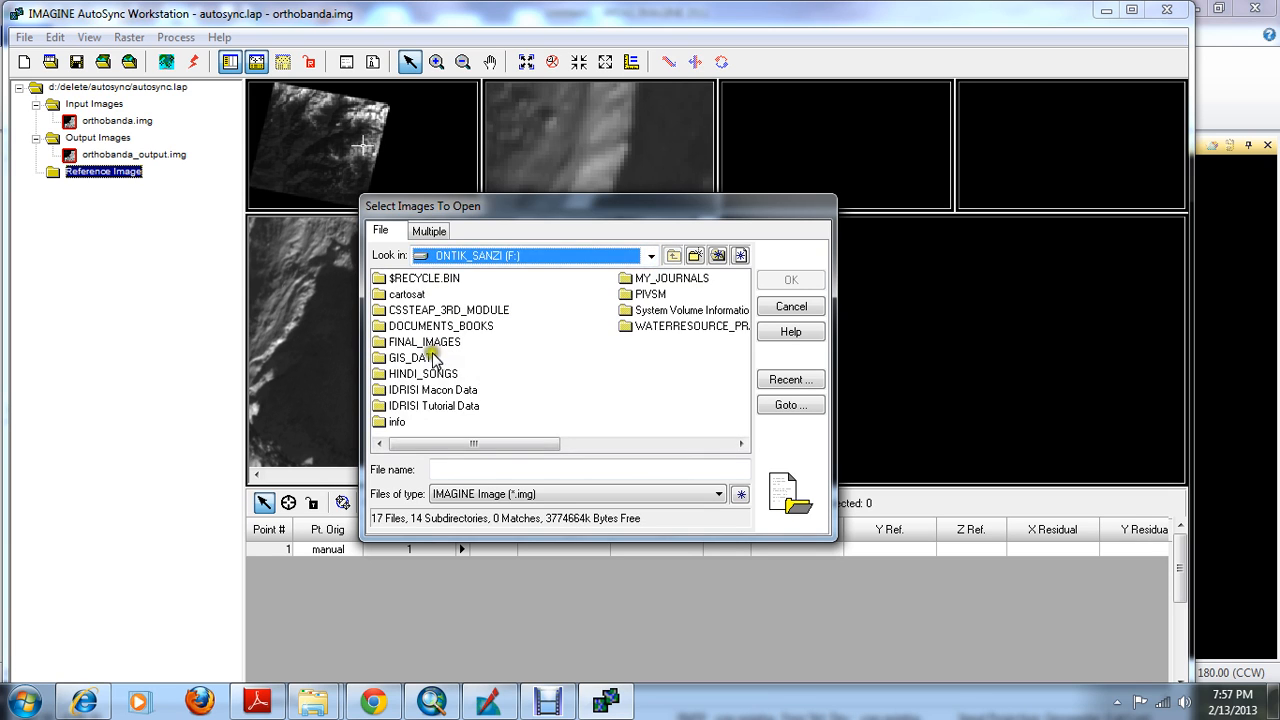
double_click(428, 344)
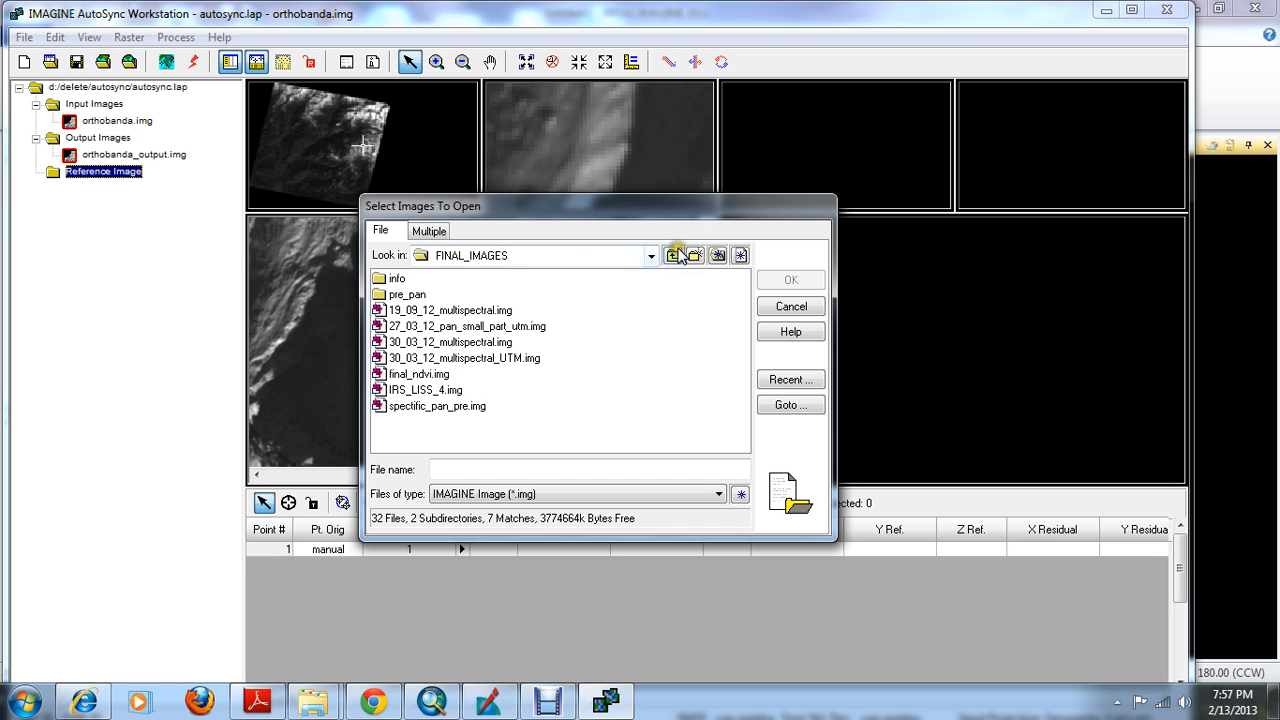
click(675, 255)
double_click(427, 310)
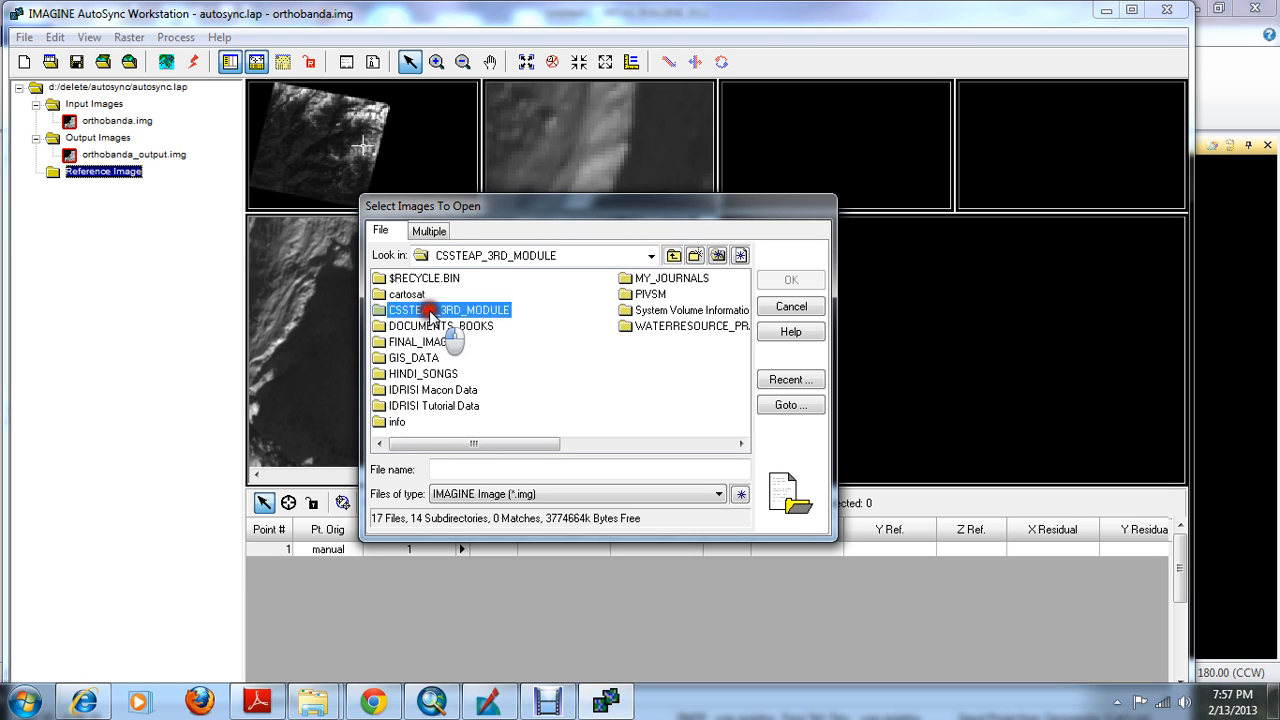
double_click(414, 281)
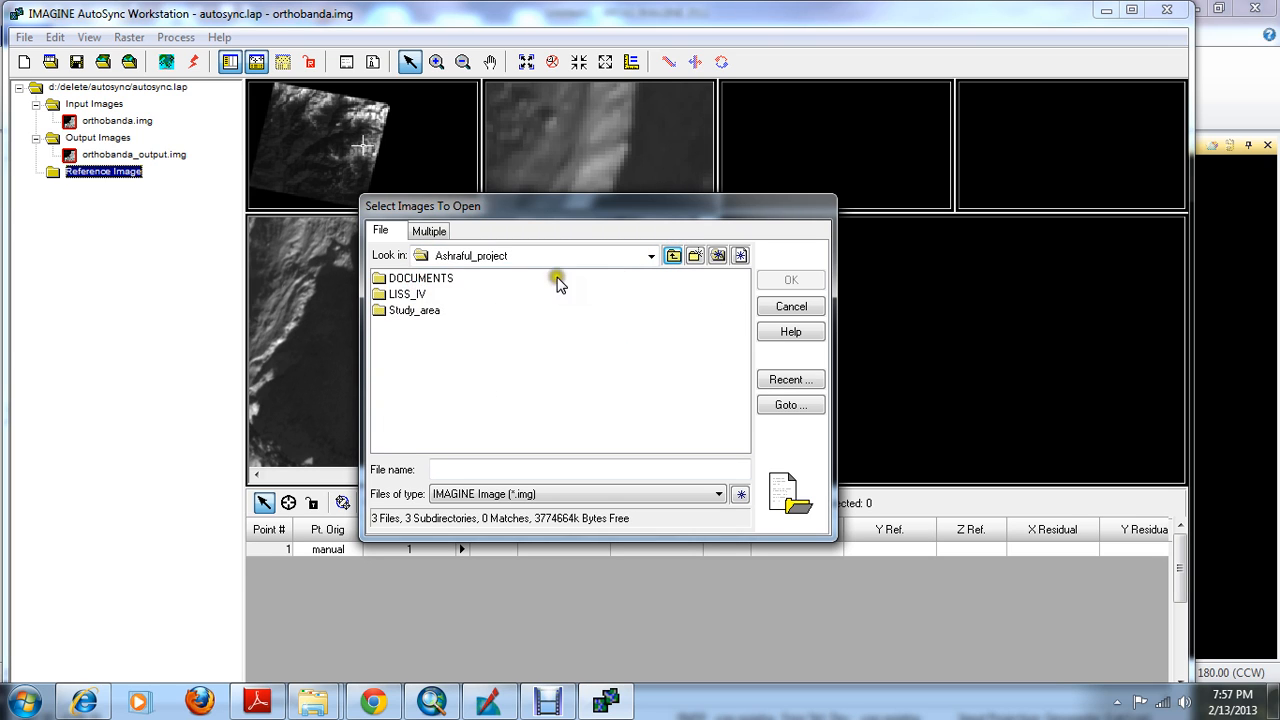
double_click(405, 294)
click(445, 310)
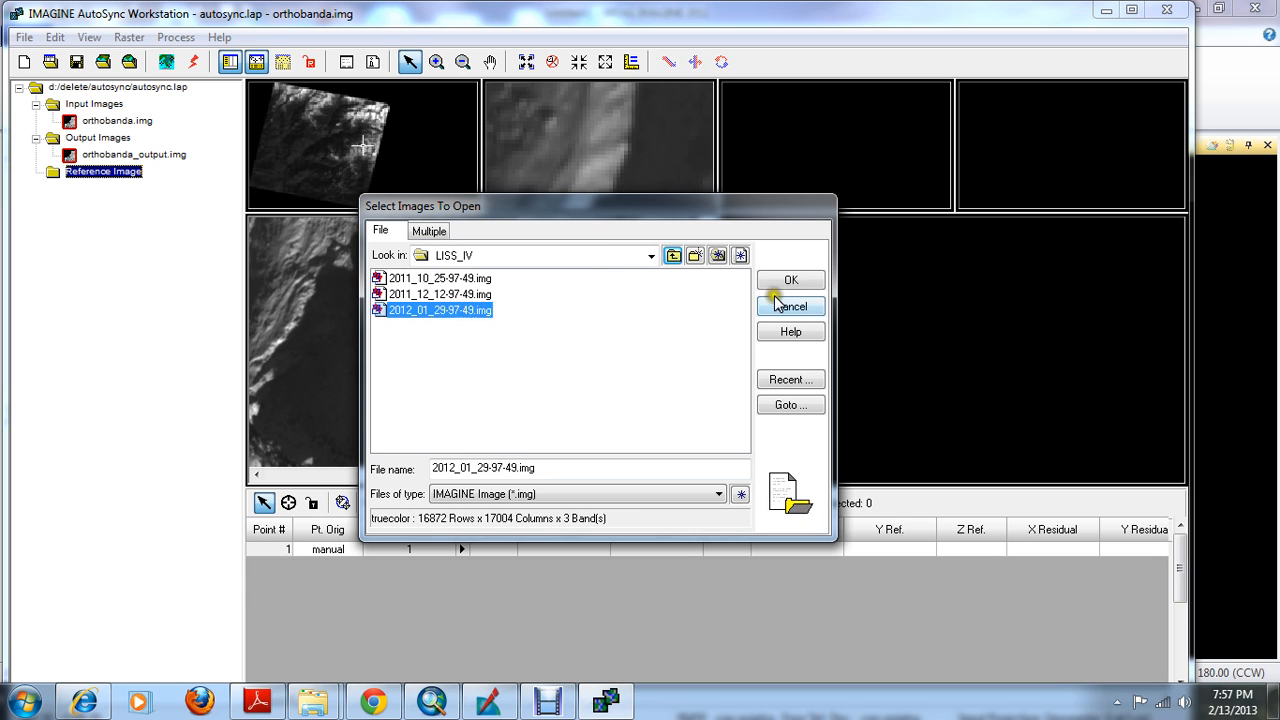
click(779, 284)
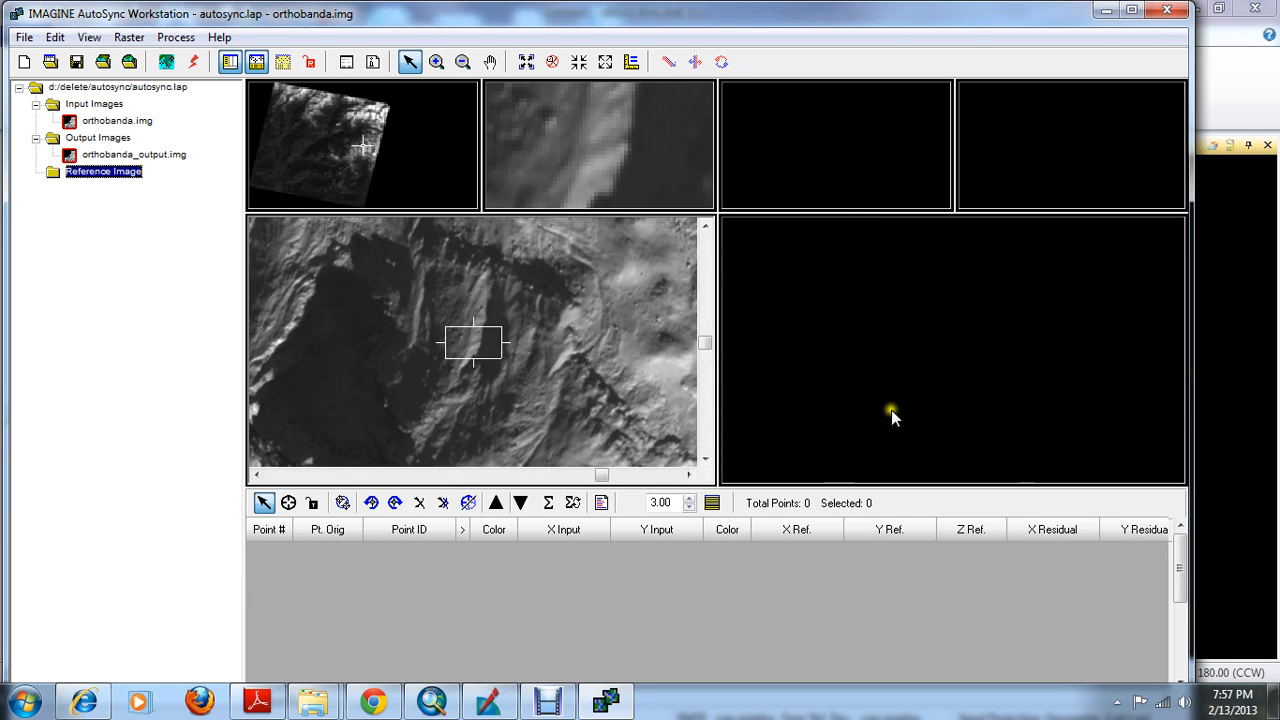
Fit the reference and input images to their main view windows and switch to the ERDAS IMAGINE 2D viewer
right_click(852, 277)
click(945, 441)
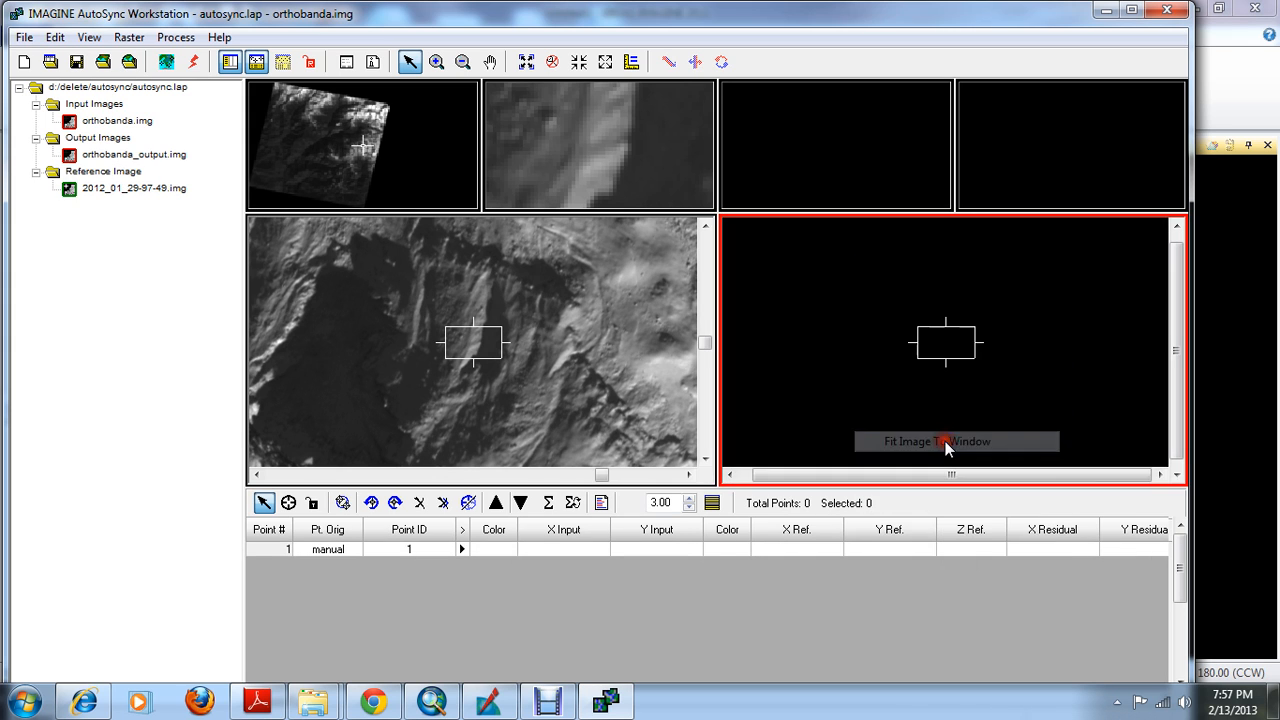
right_click(530, 348)
click(640, 465)
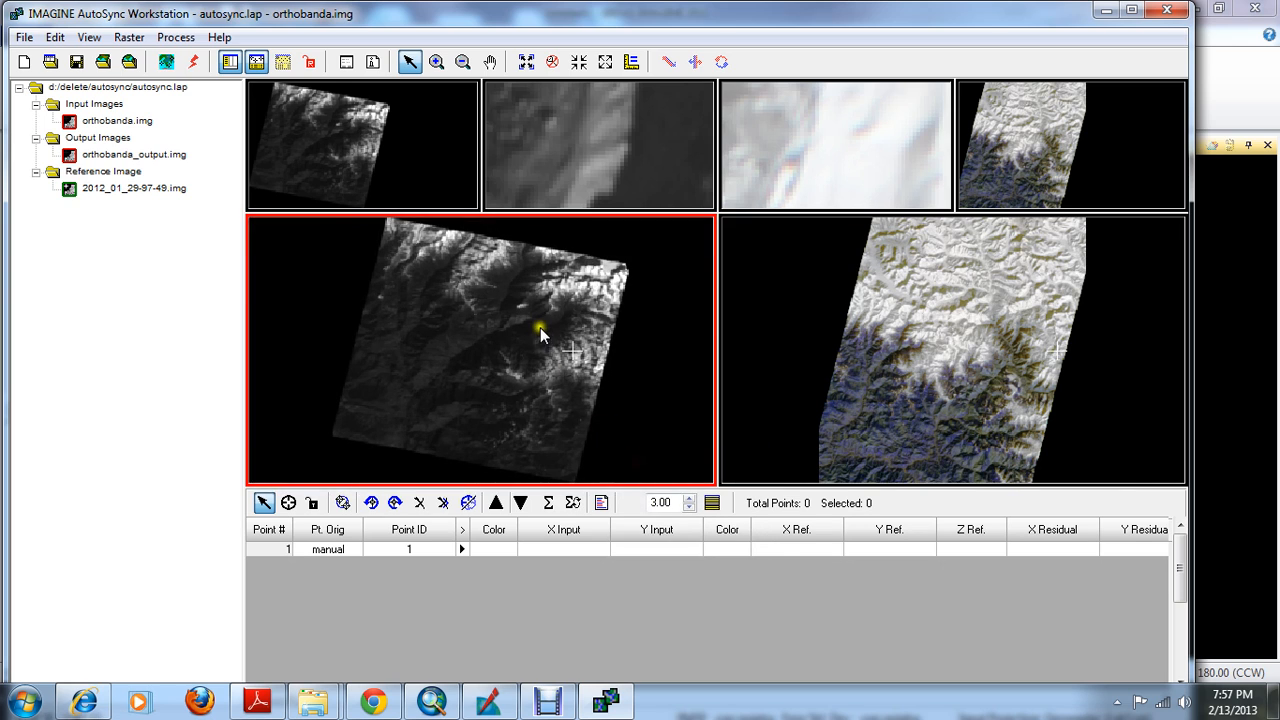
right_click(916, 336)
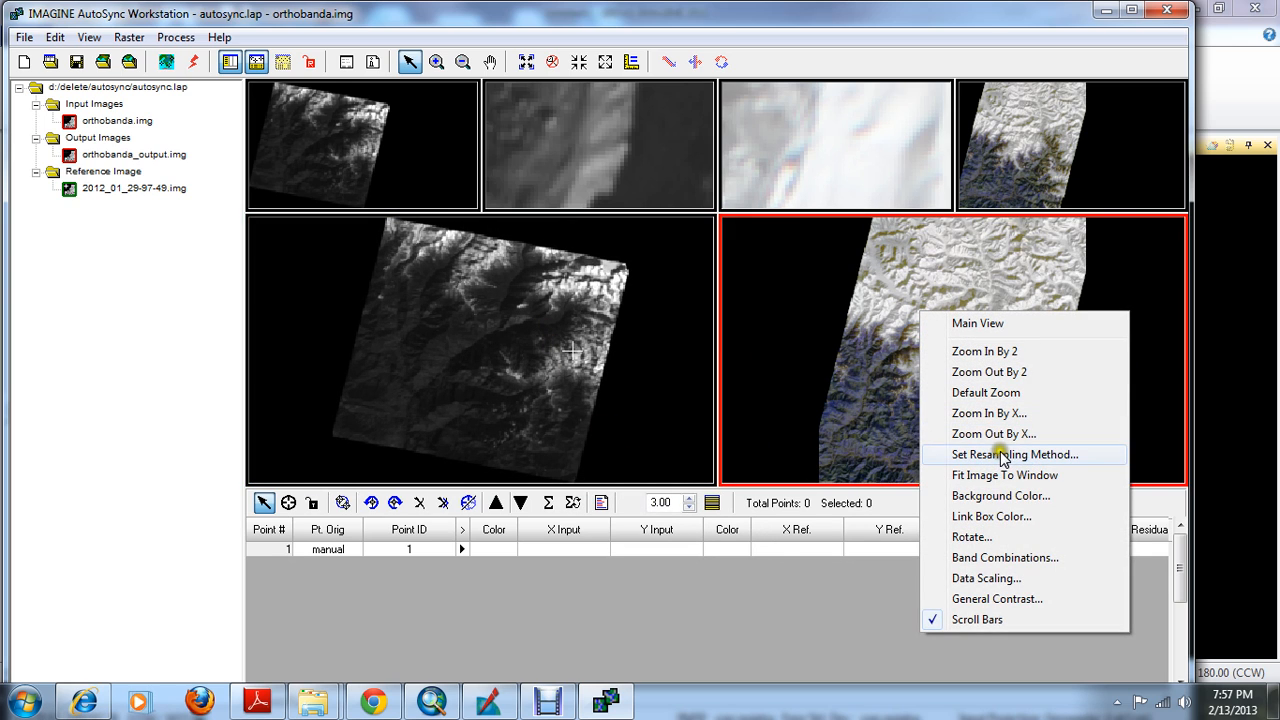
click(1104, 10)
right_click(777, 273)
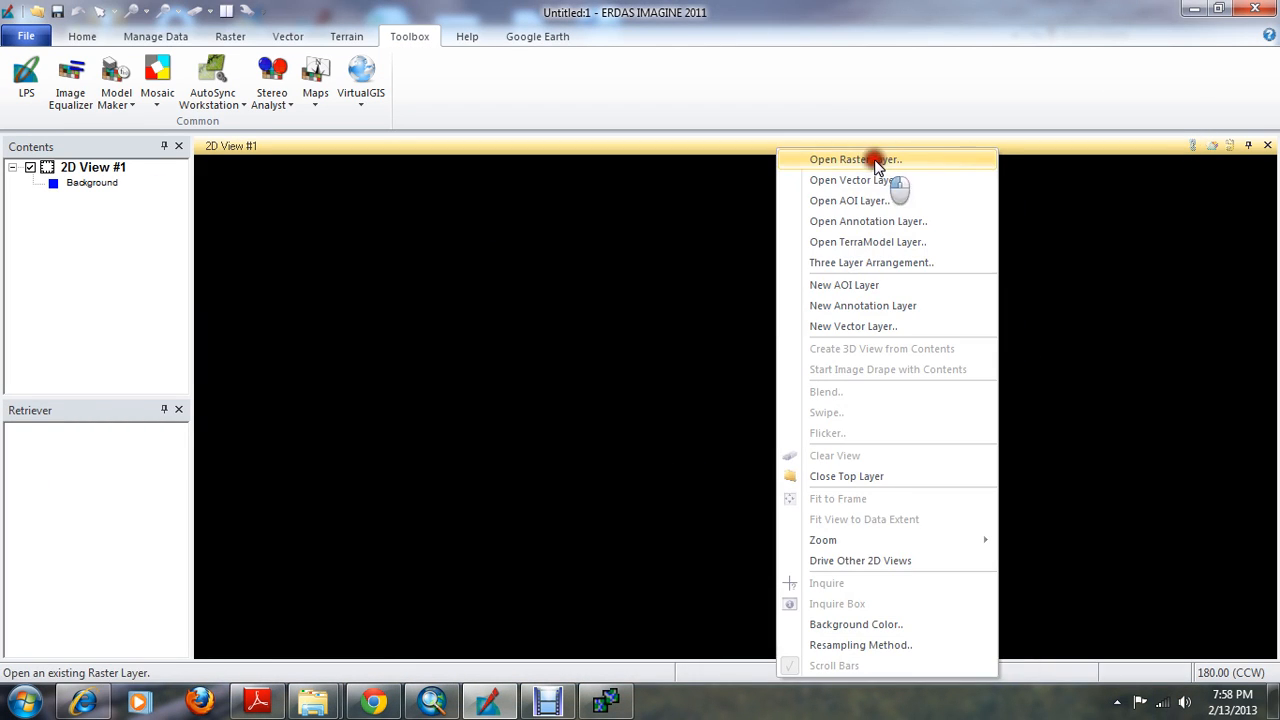
click(876, 162)
click(691, 229)
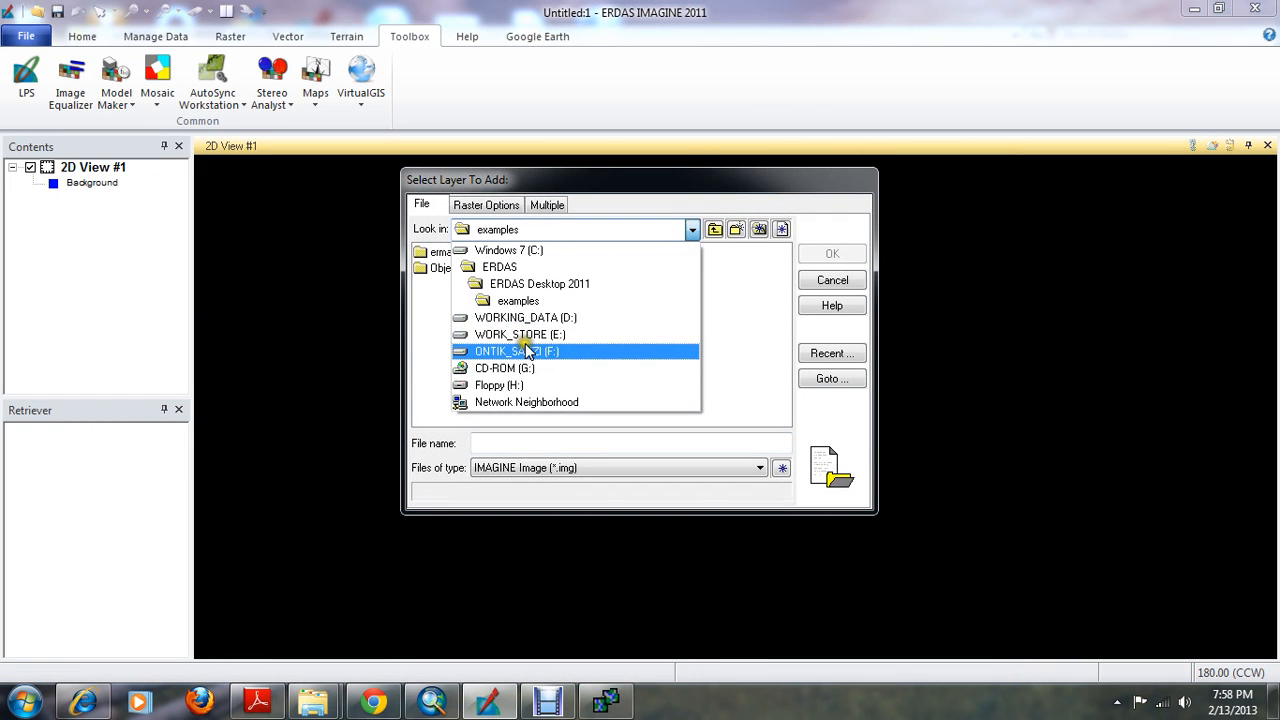
click(990, 302)
click(355, 205)
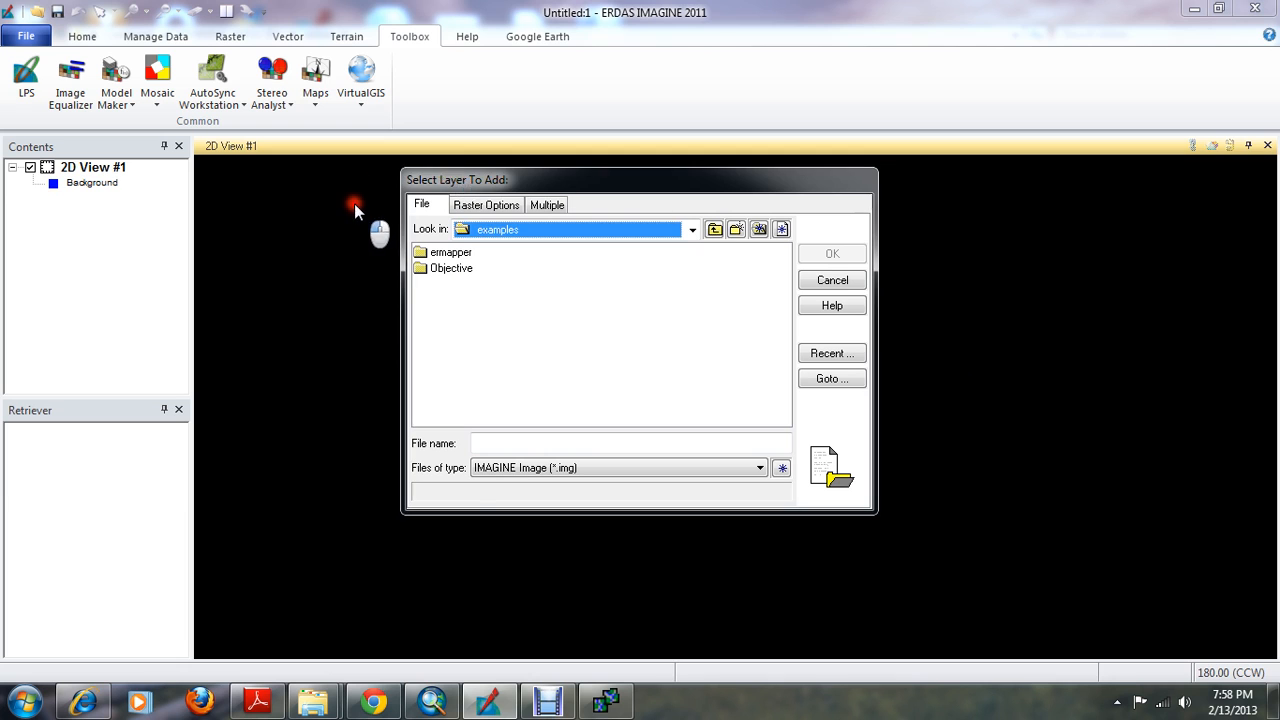
click(498, 701)
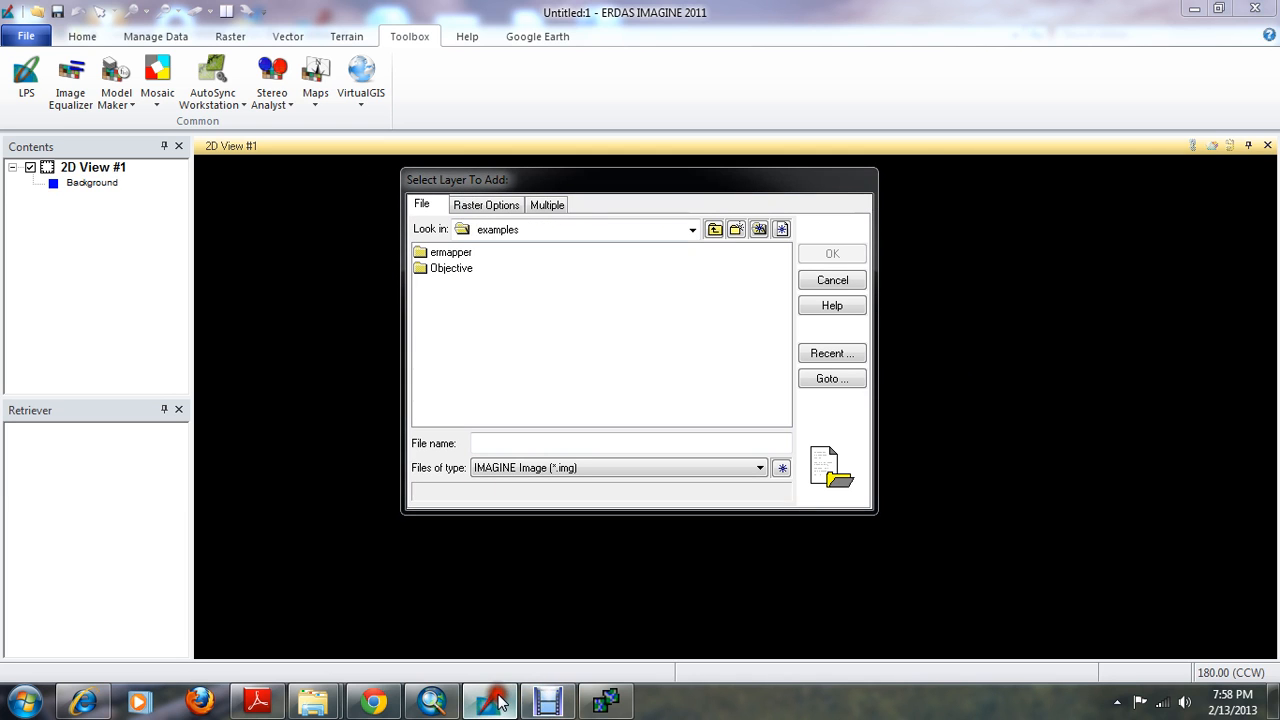
click(830, 281)
click(488, 706)
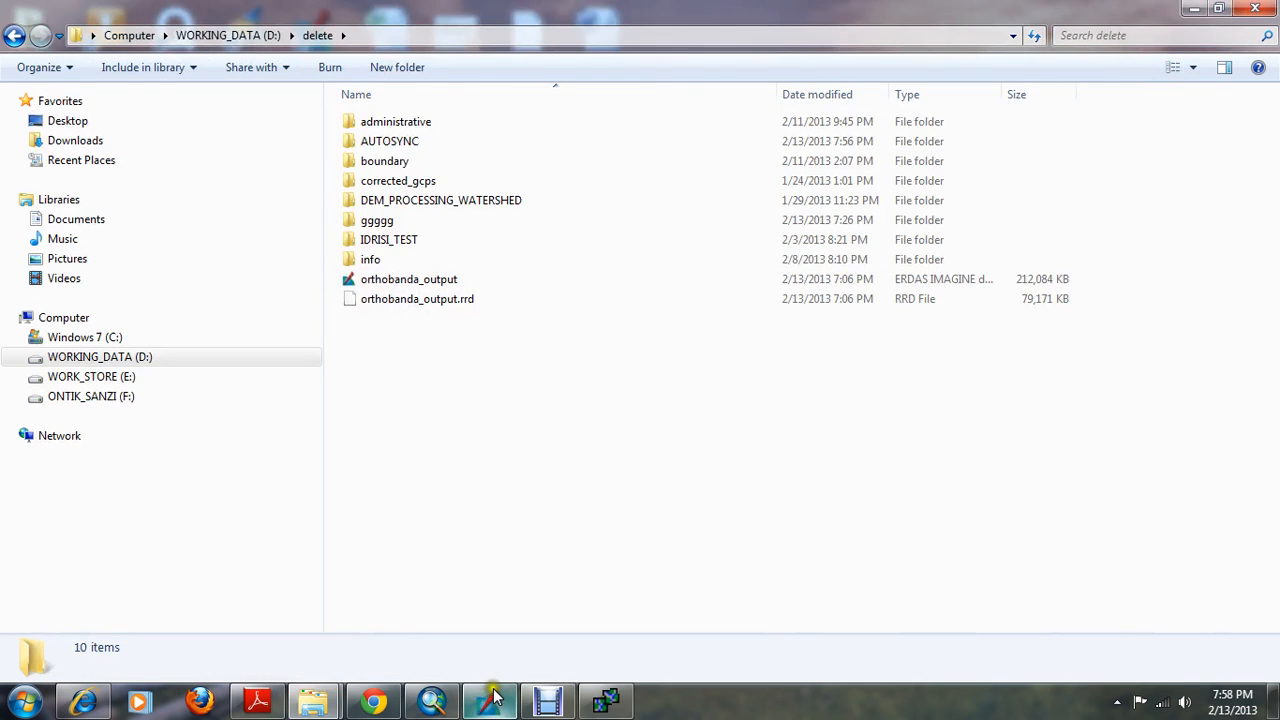
click(493, 697)
Open orthobanda.img from CARTOSAT/JAN_2010/TEST_BLOCK on the WORK_STORE (E:) drive as a raster layer and fit it to the frame
right_click(632, 300)
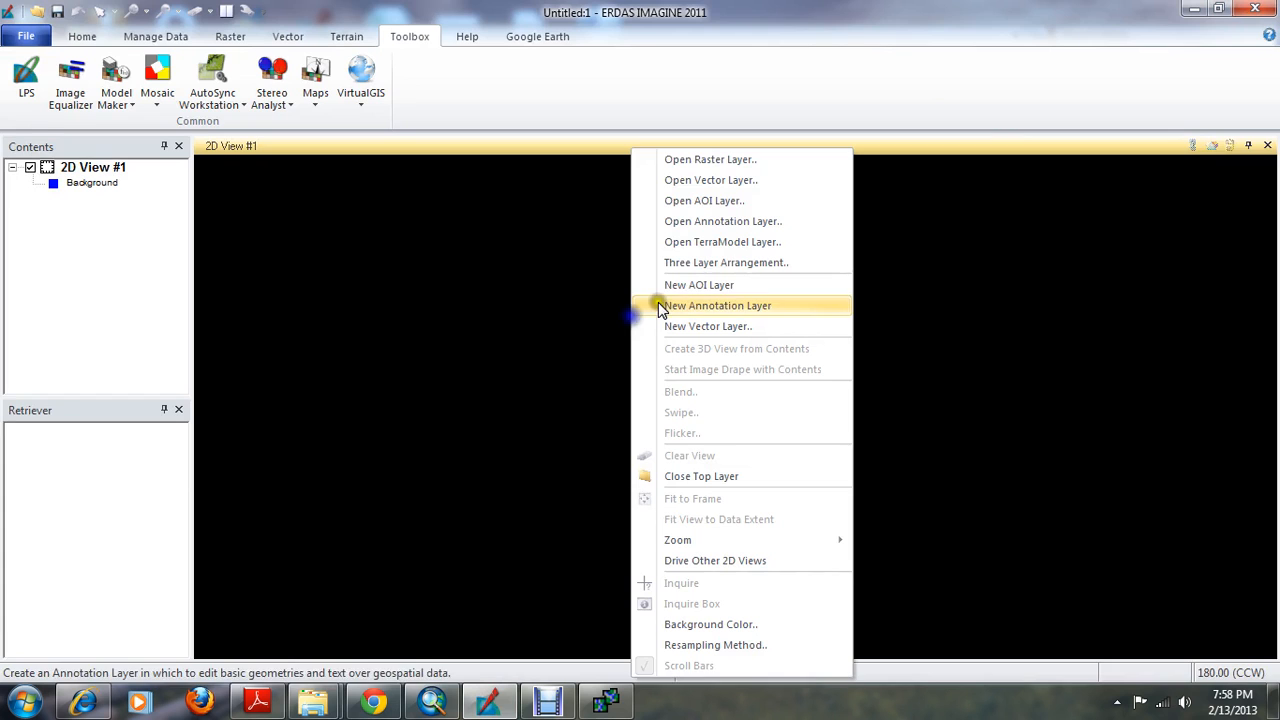
click(82, 36)
right_click(644, 245)
click(748, 161)
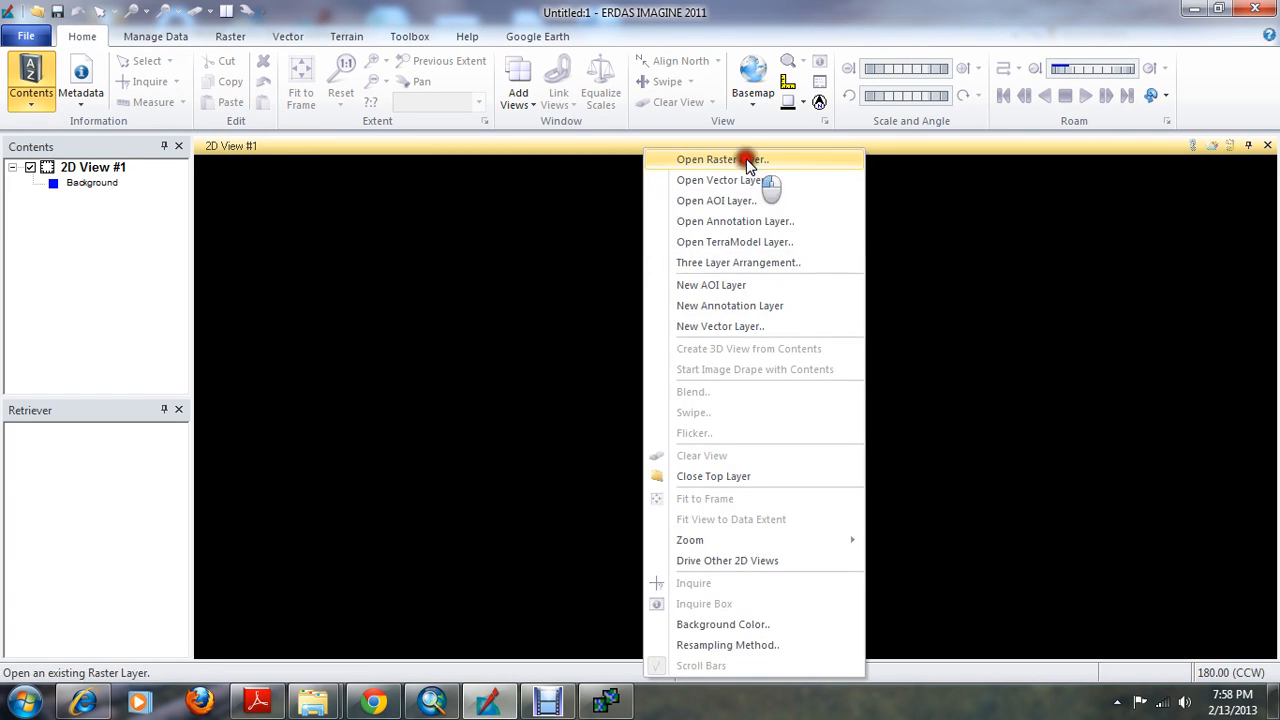
click(690, 229)
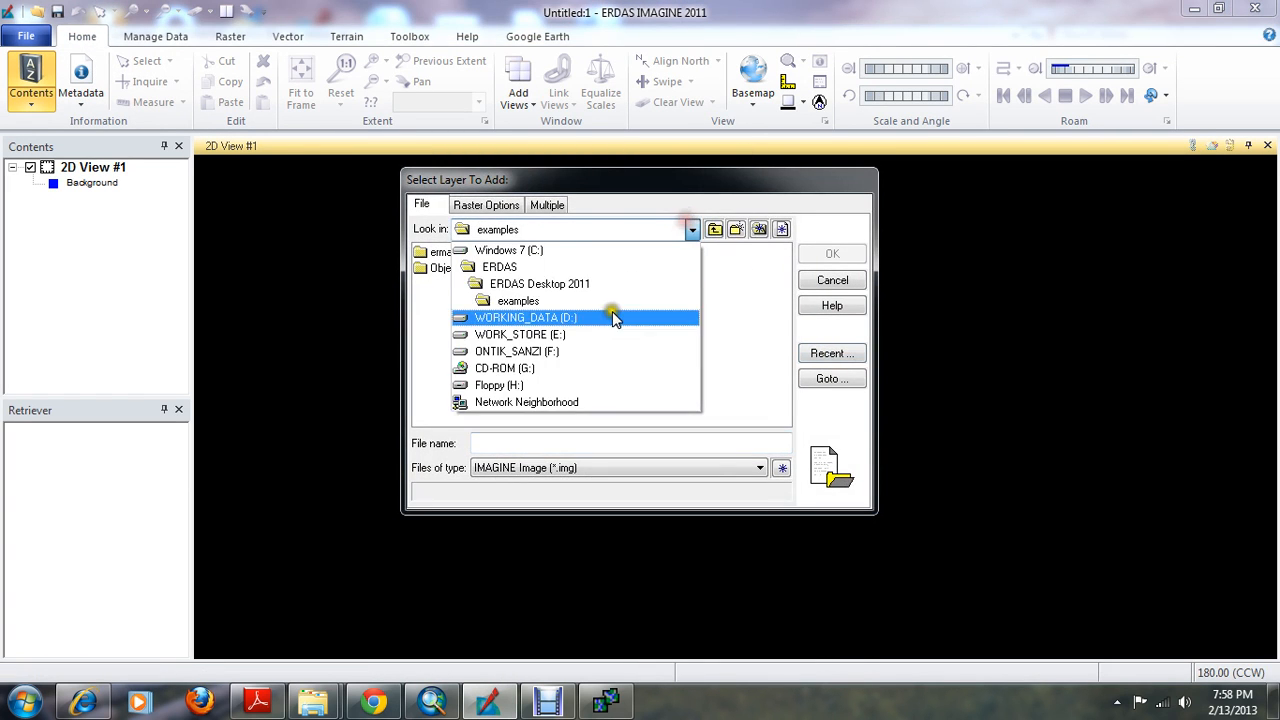
click(552, 334)
double_click(457, 284)
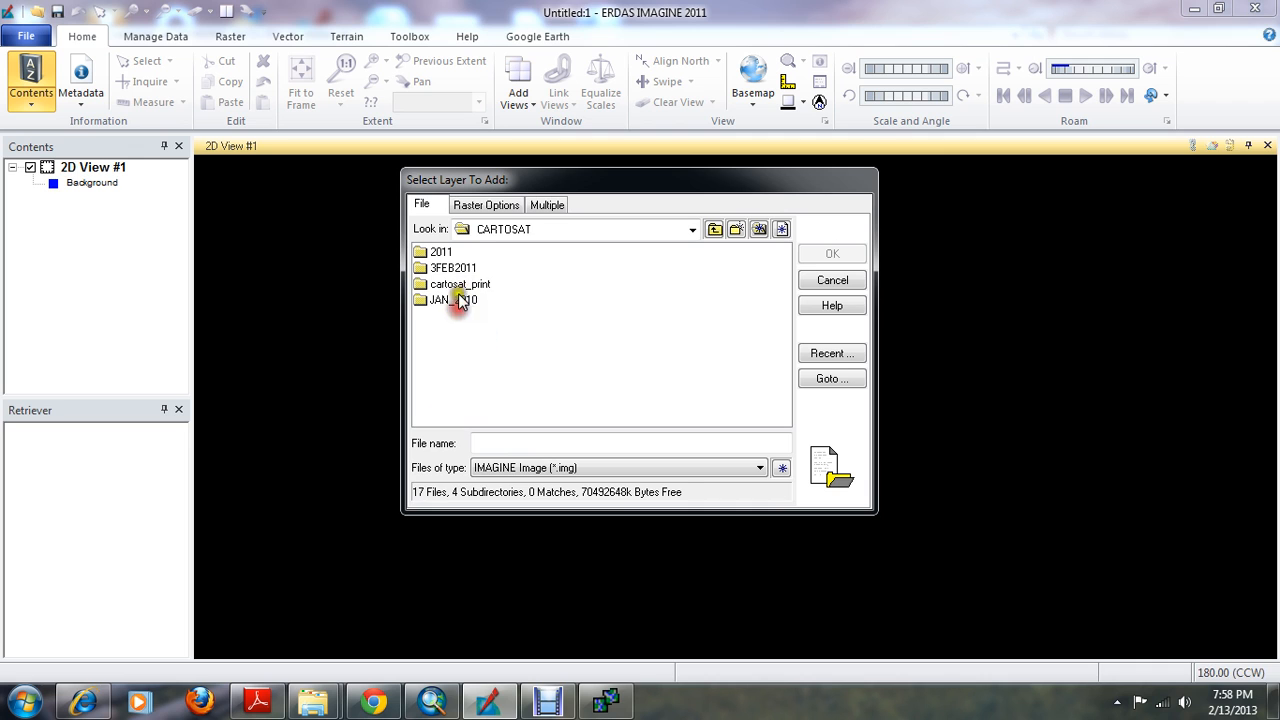
double_click(459, 300)
double_click(462, 268)
click(457, 268)
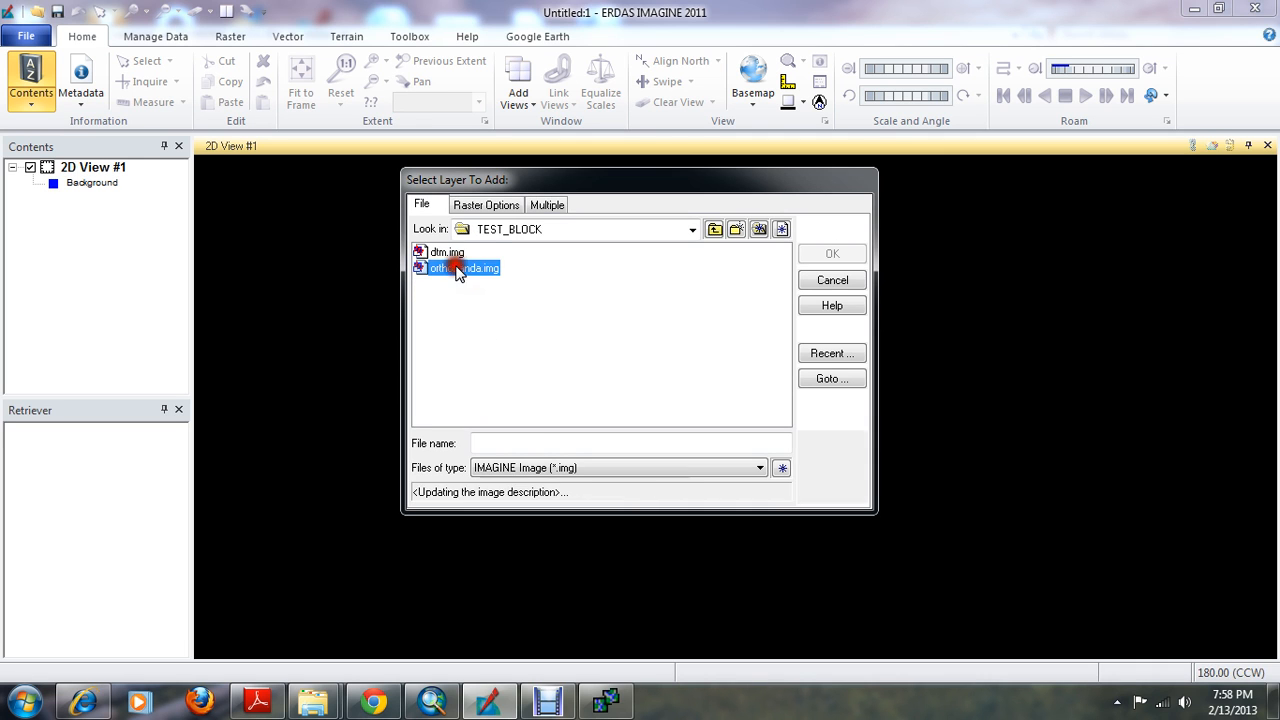
click(832, 254)
right_click(770, 228)
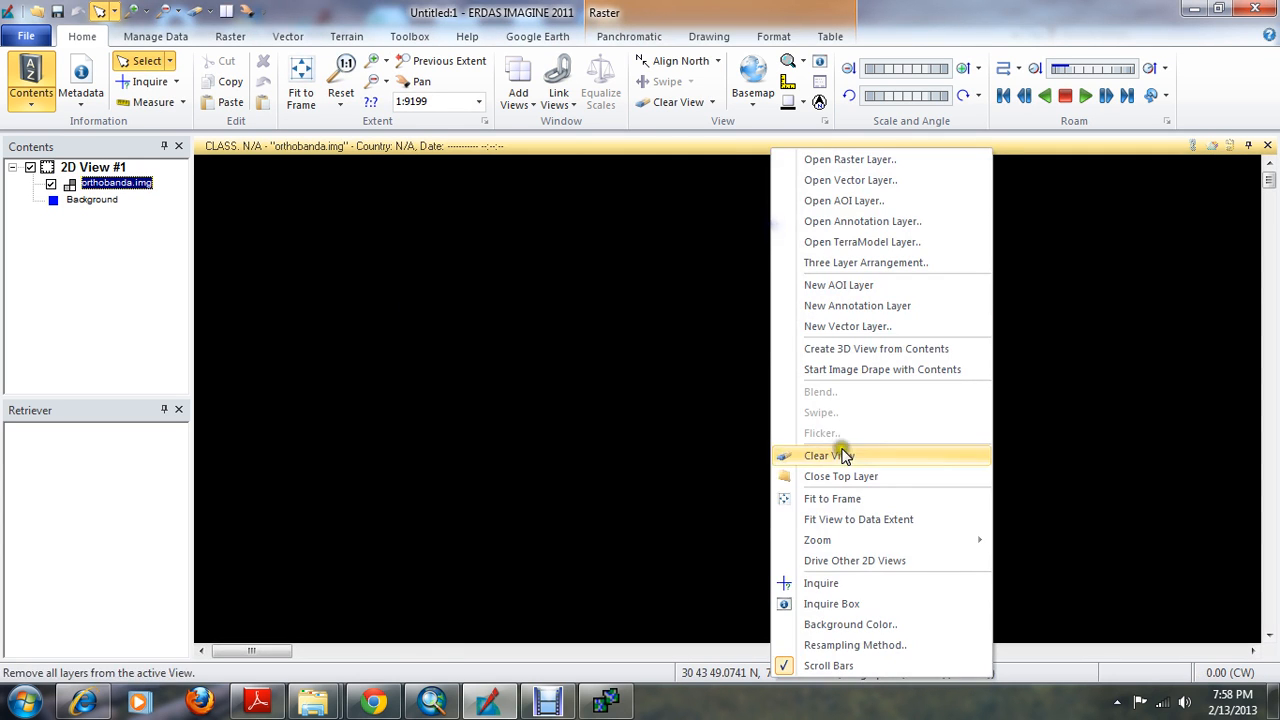
click(824, 500)
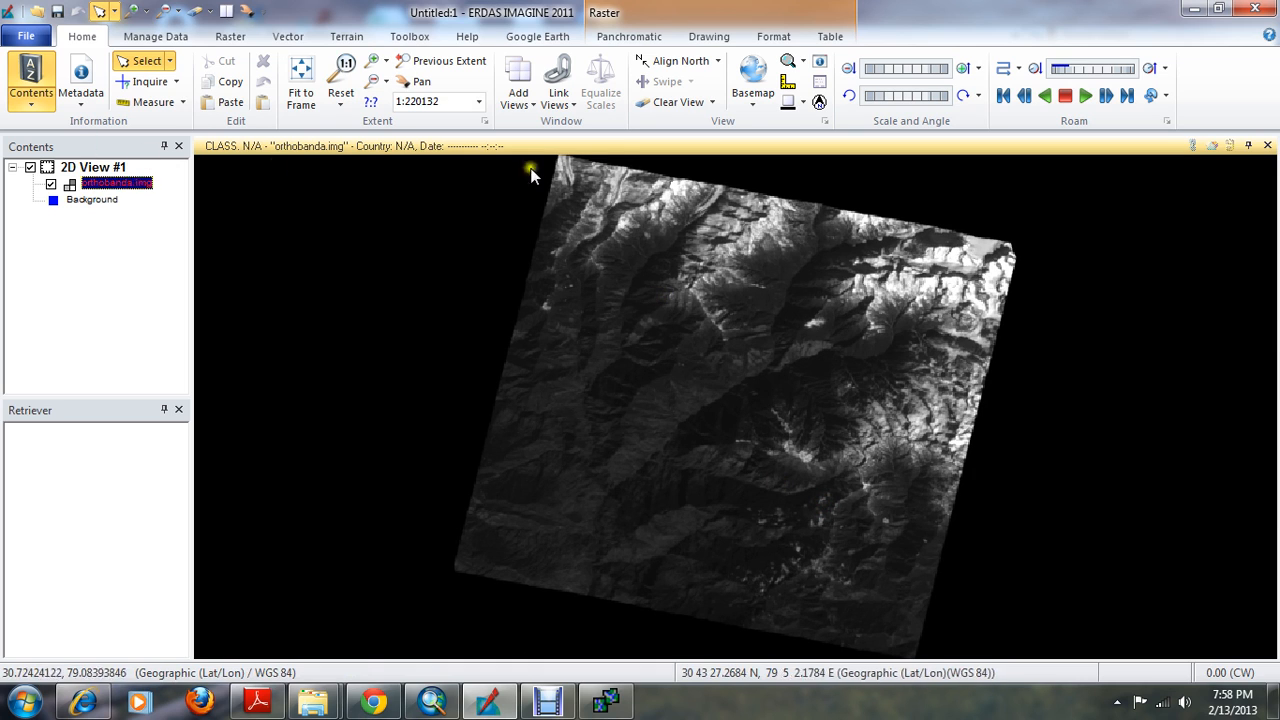
Apply a Histogram Equalize contrast enhancement to orthobanda.img and inspect the terrain up close
click(629, 37)
click(24, 104)
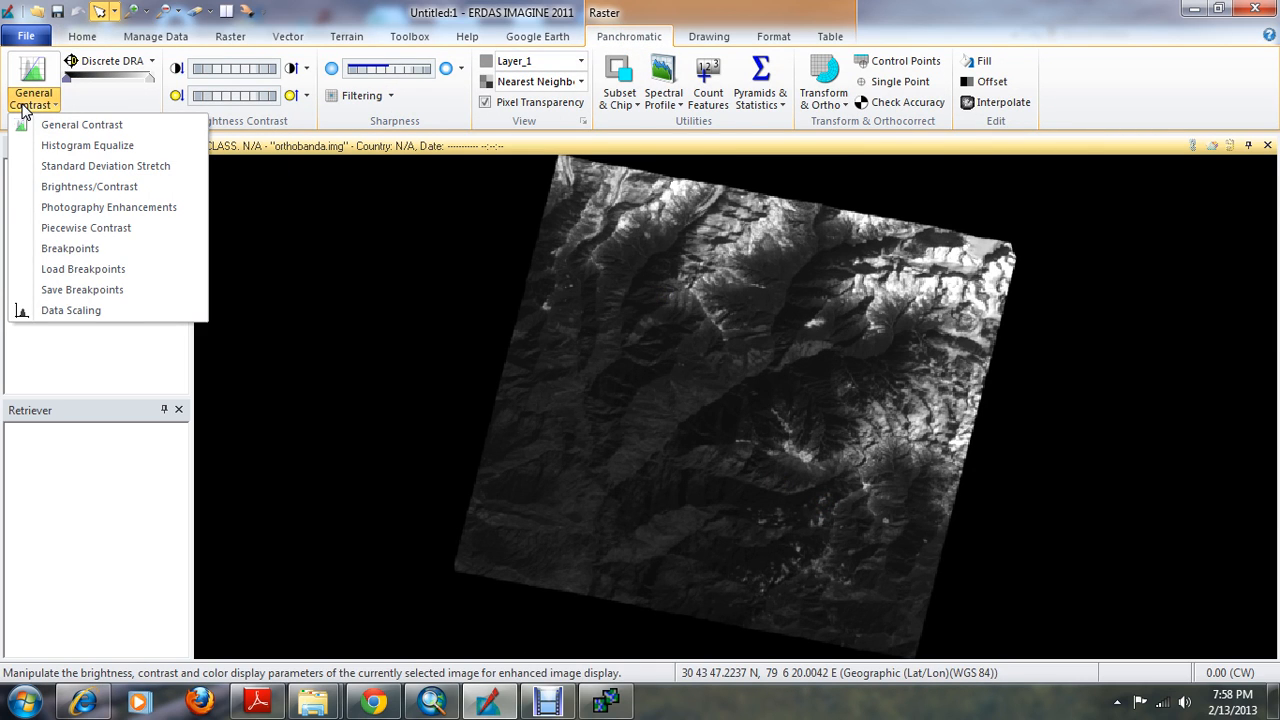
click(82, 145)
scroll(597, 445, up, 1)
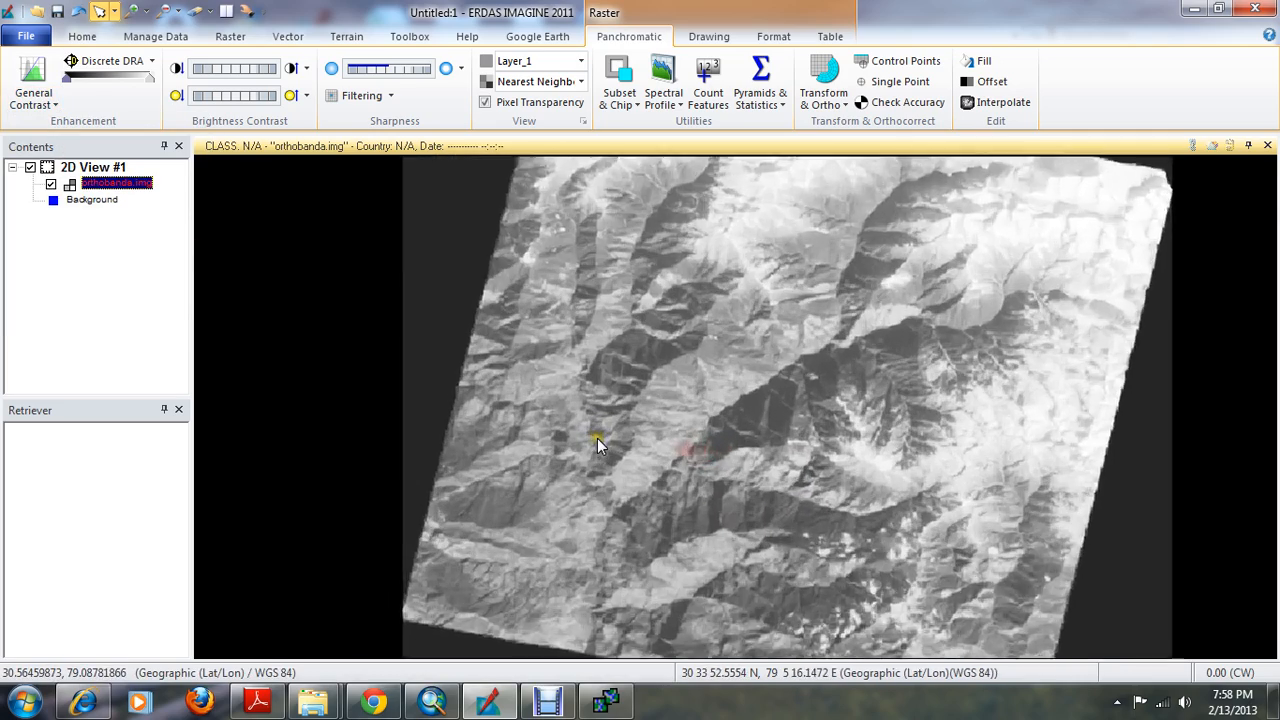
scroll(597, 438, up, 2)
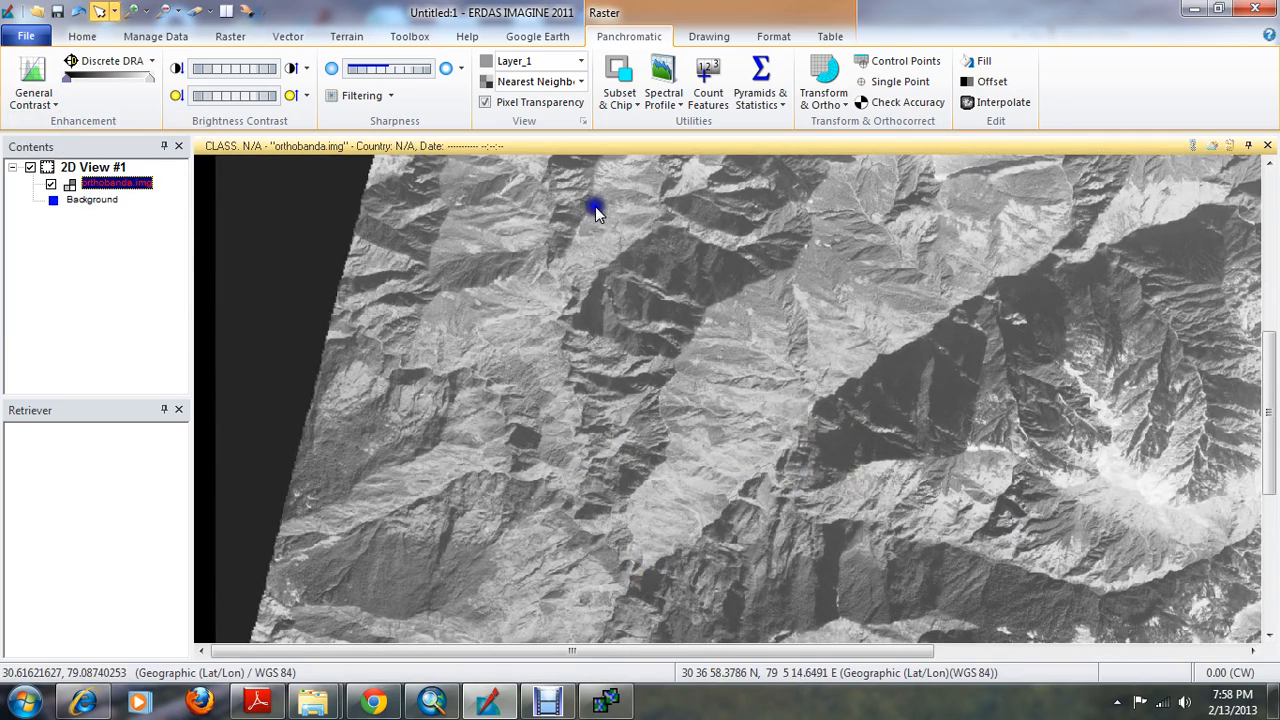
Add 2012_01_29-97-49.img from the project's LISS_IV folder on the F: drive as a second raster layer and fit it to the view
right_click(595, 206)
click(658, 167)
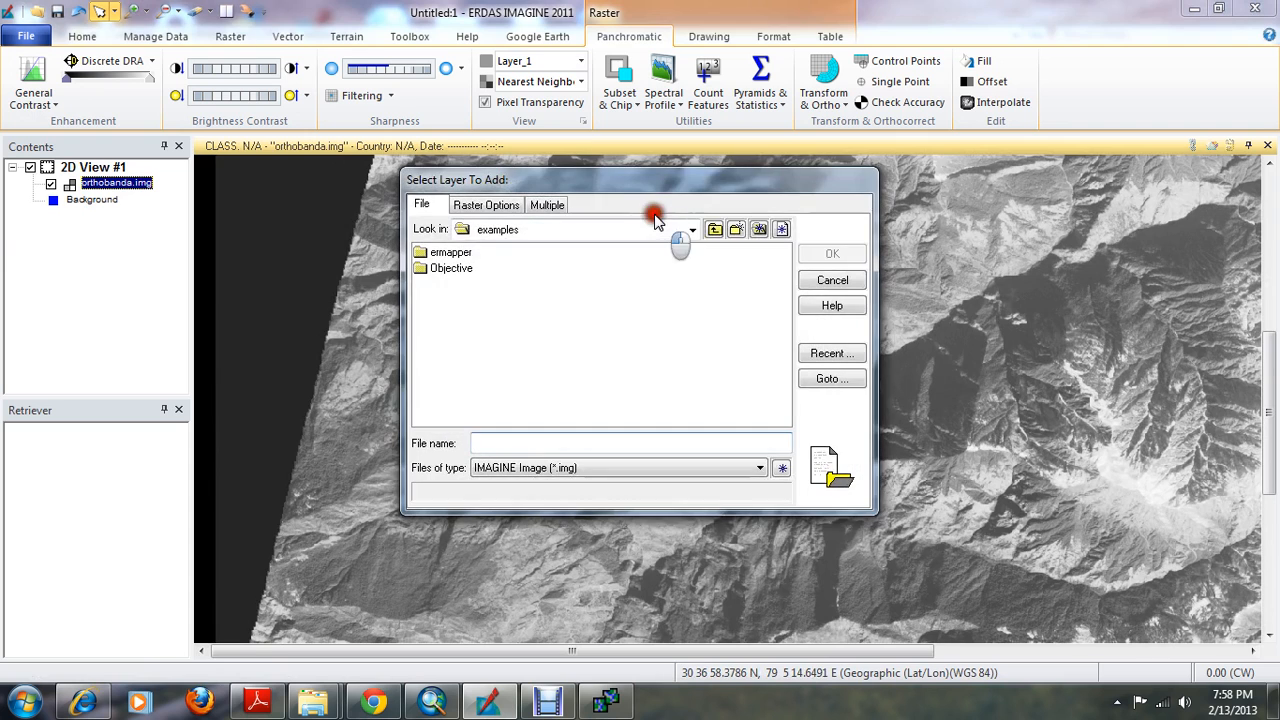
click(652, 229)
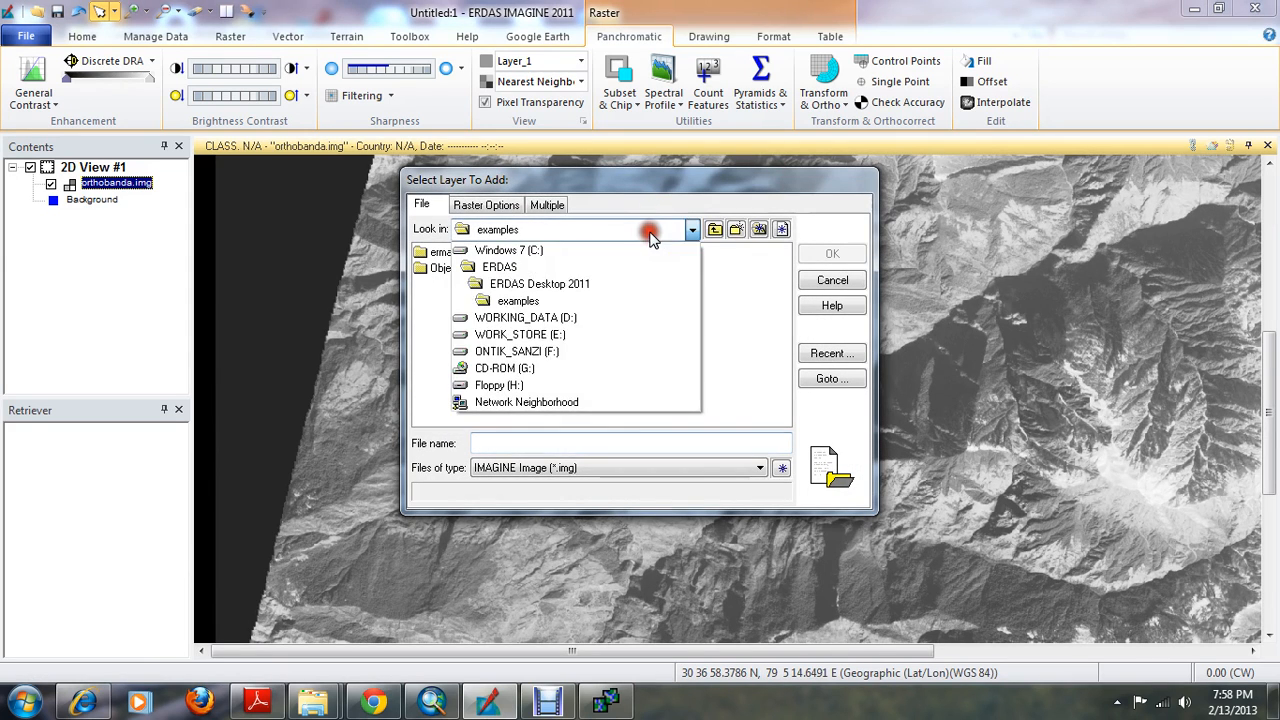
click(560, 352)
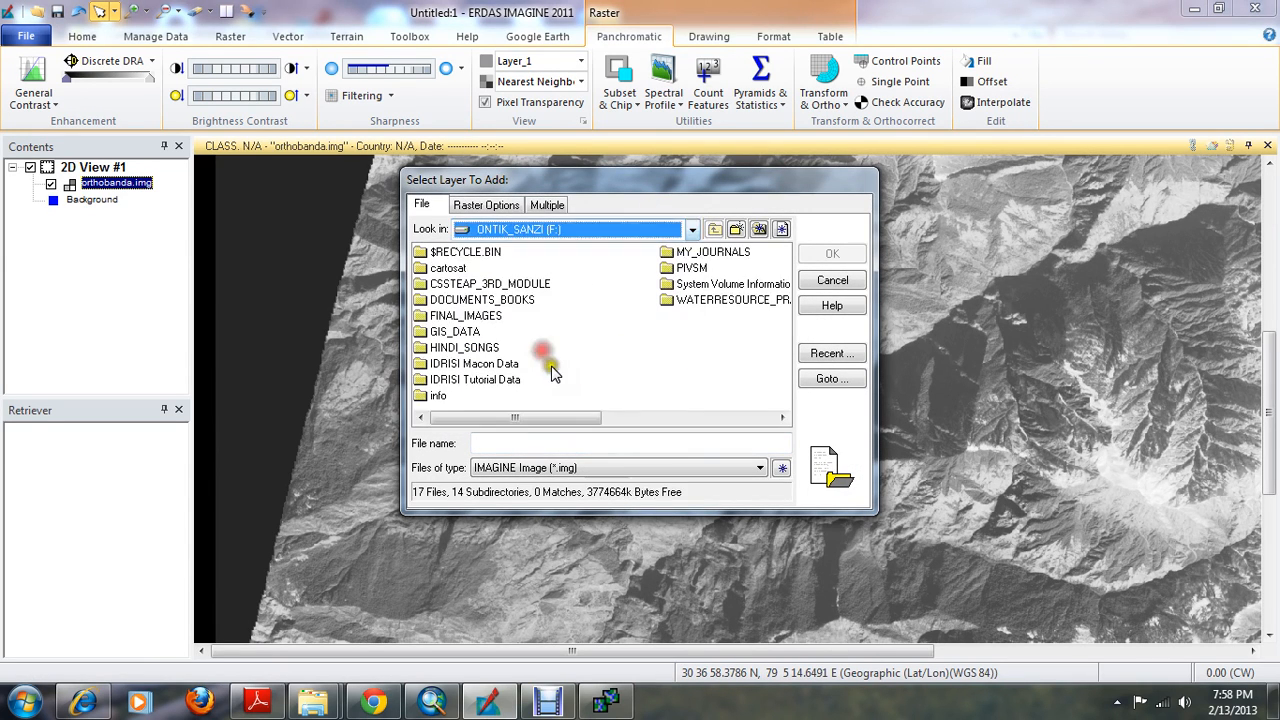
double_click(503, 284)
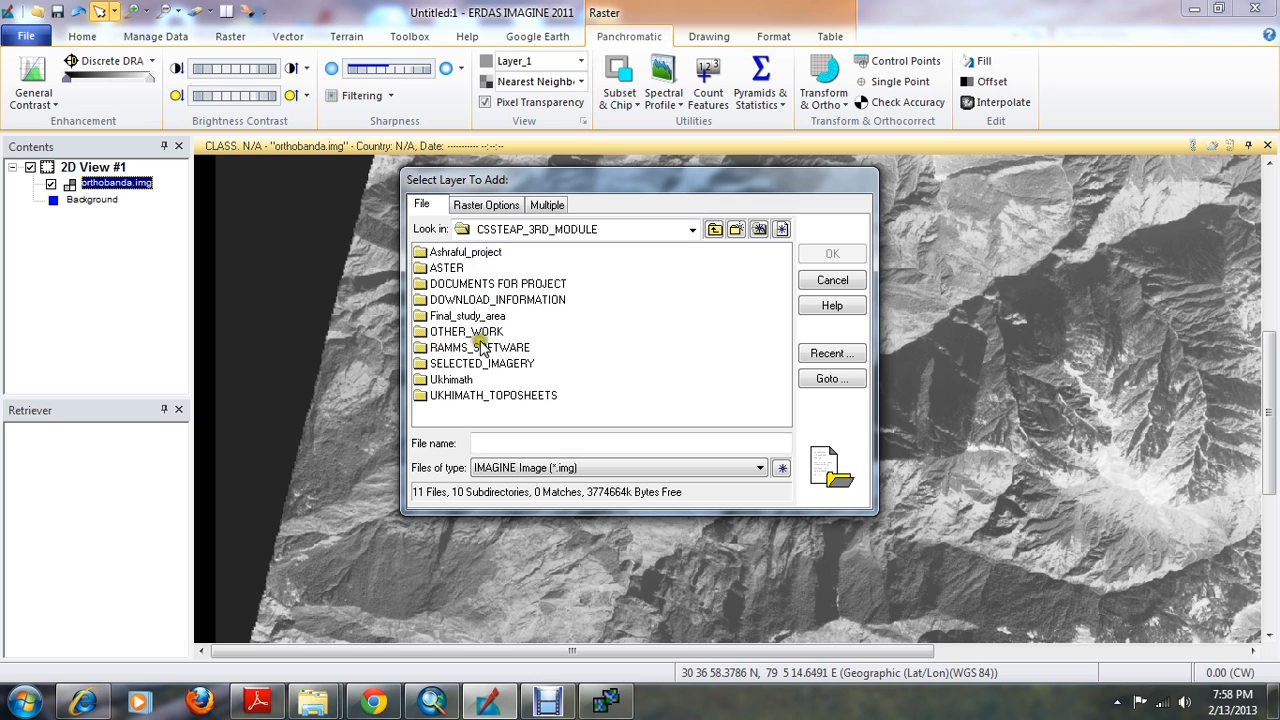
double_click(448, 252)
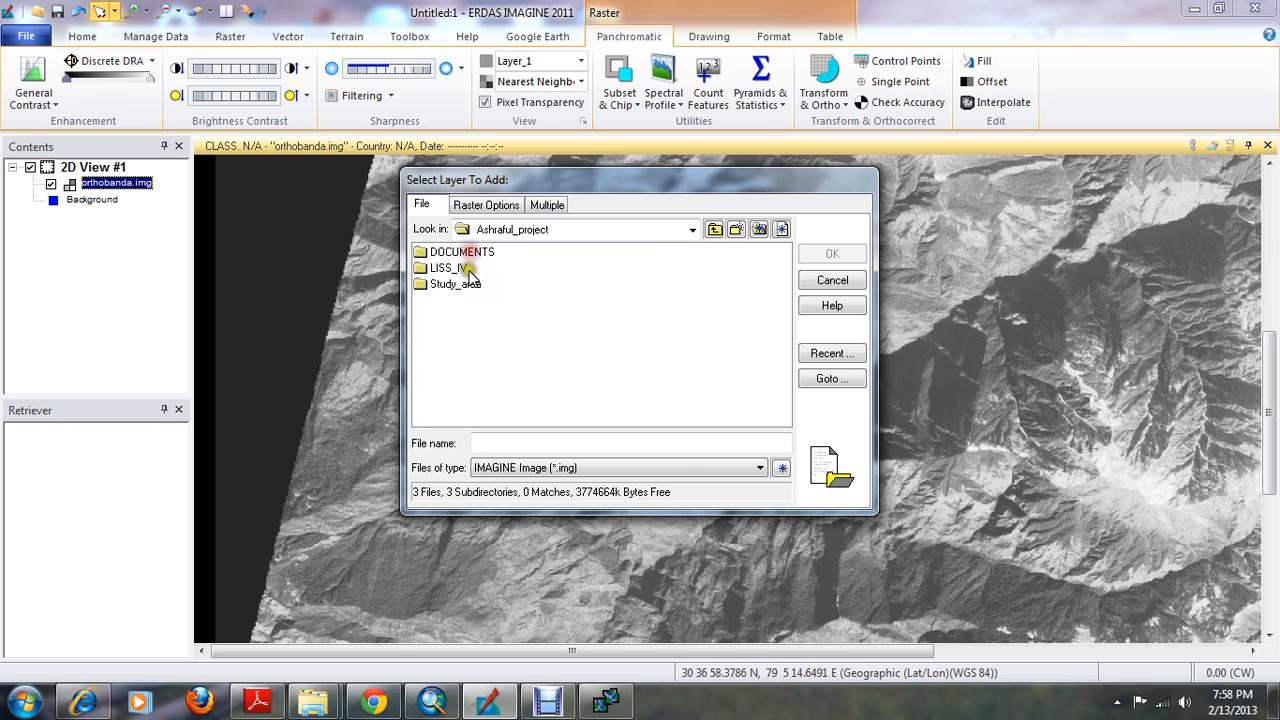
double_click(452, 269)
click(462, 285)
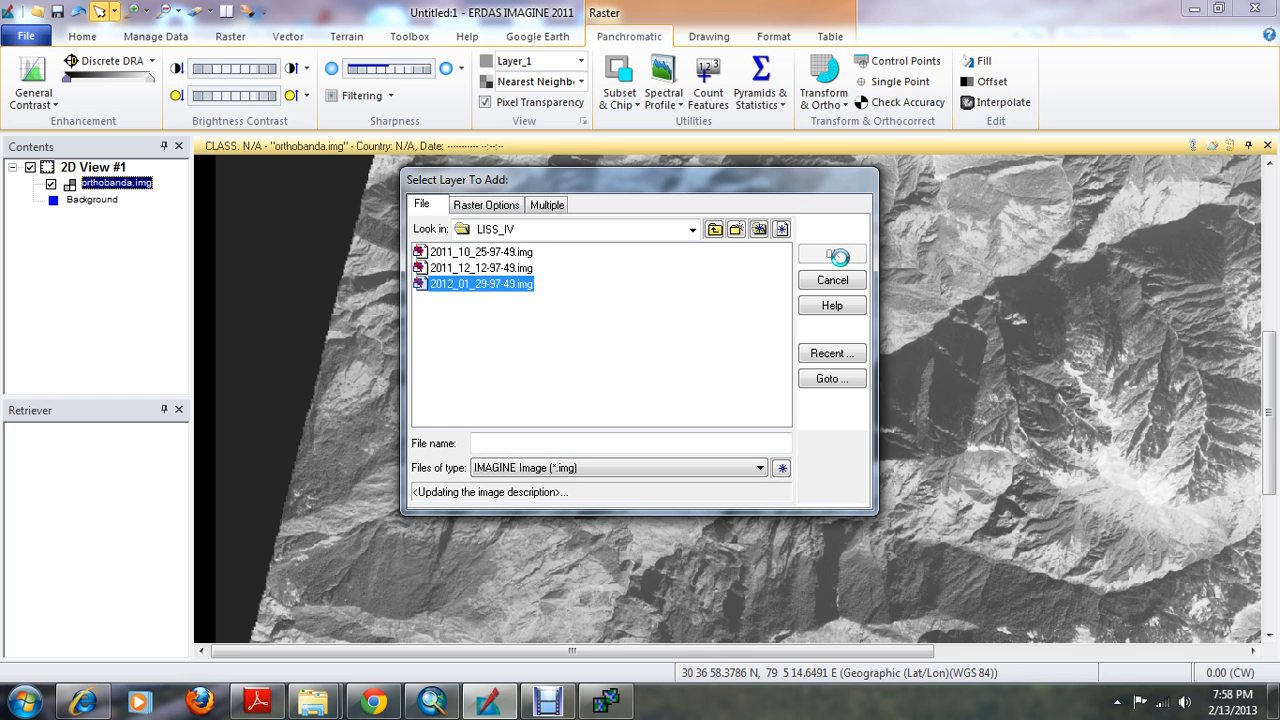
click(836, 256)
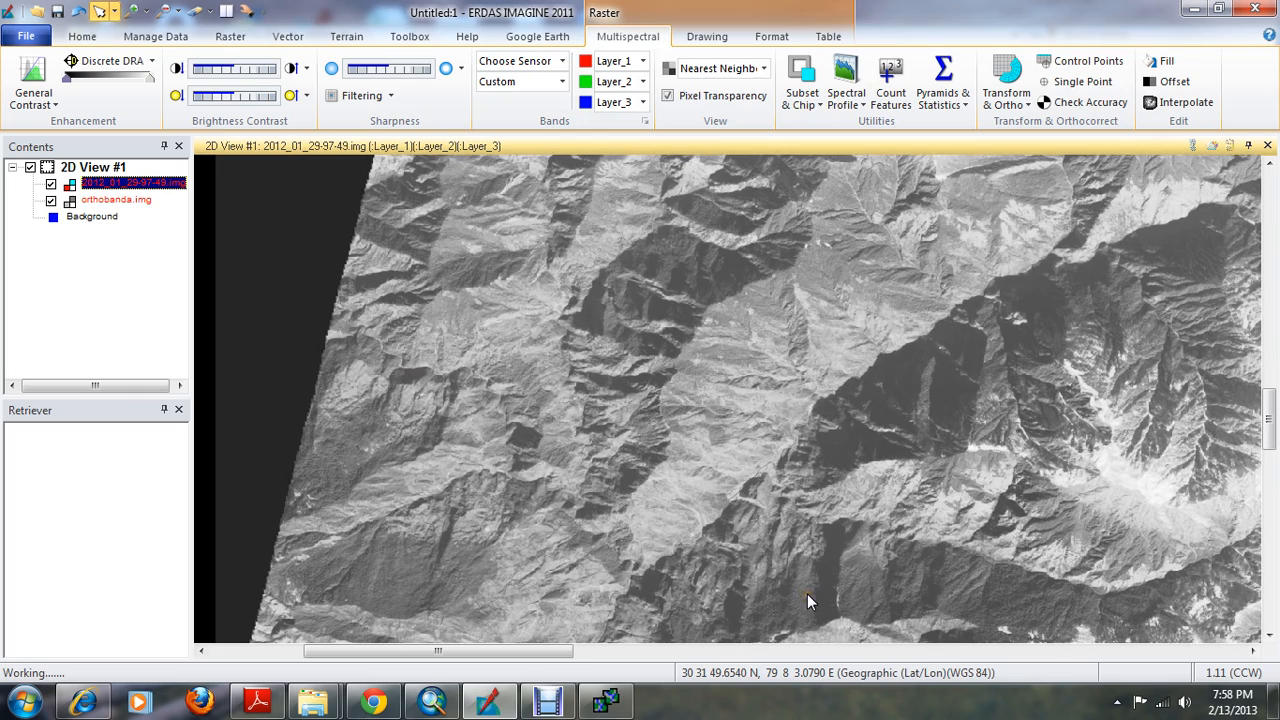
right_click(681, 419)
click(745, 532)
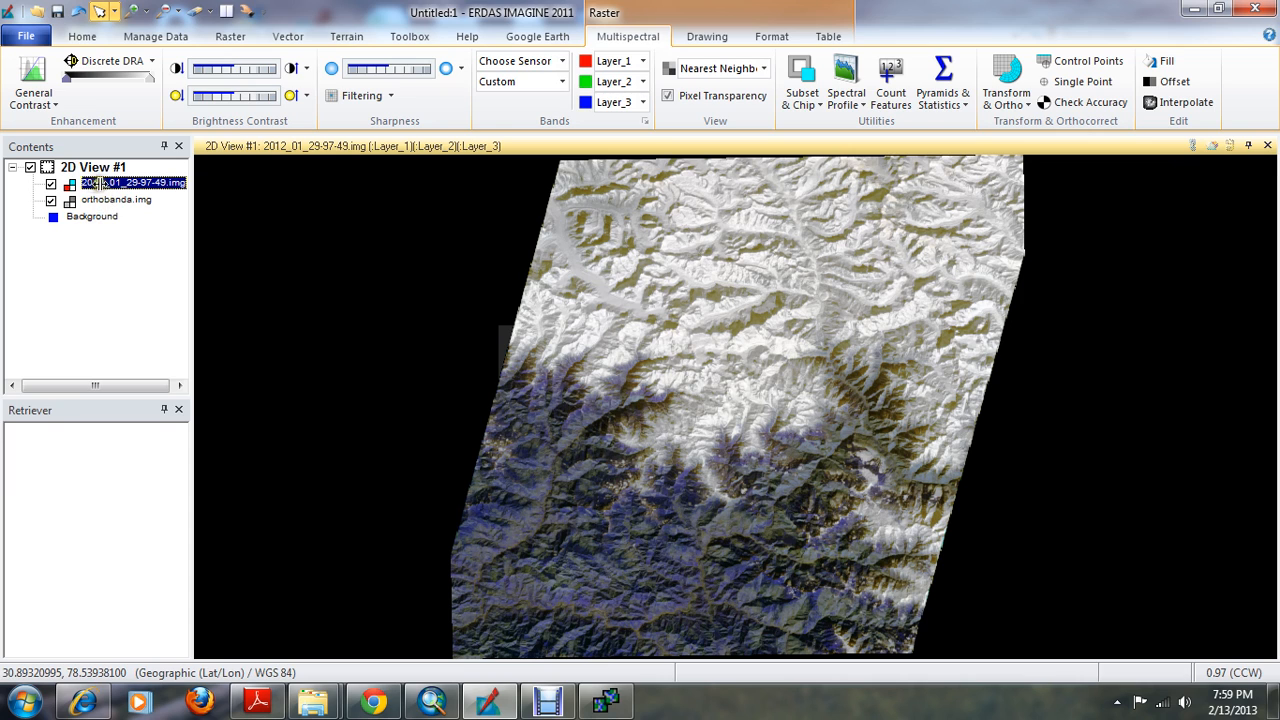
Move the orthobanda.img layer above 2012_01_29-97-49.img and inspect their overlapping terrain up close
click(95, 199)
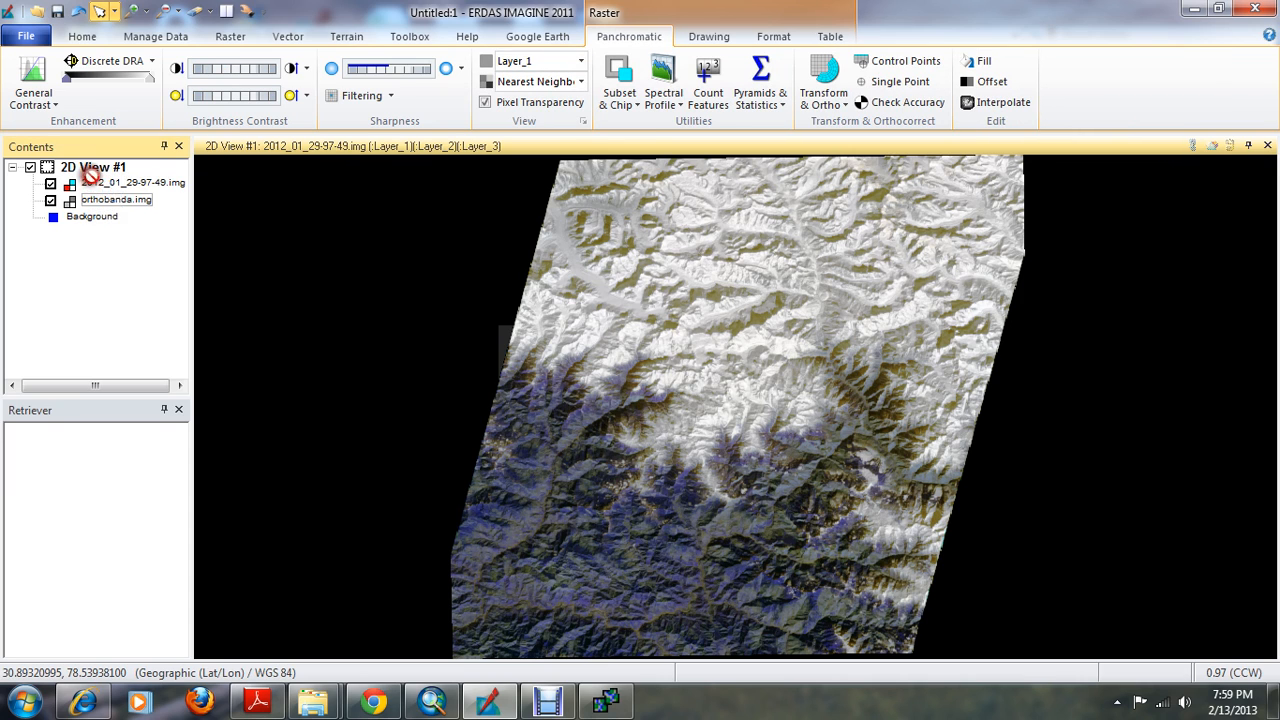
mouse_move(108, 201)
mouse_down()
mouse_move(108, 215)
mouse_move(86, 167)
mouse_move(104, 192)
mouse_up()
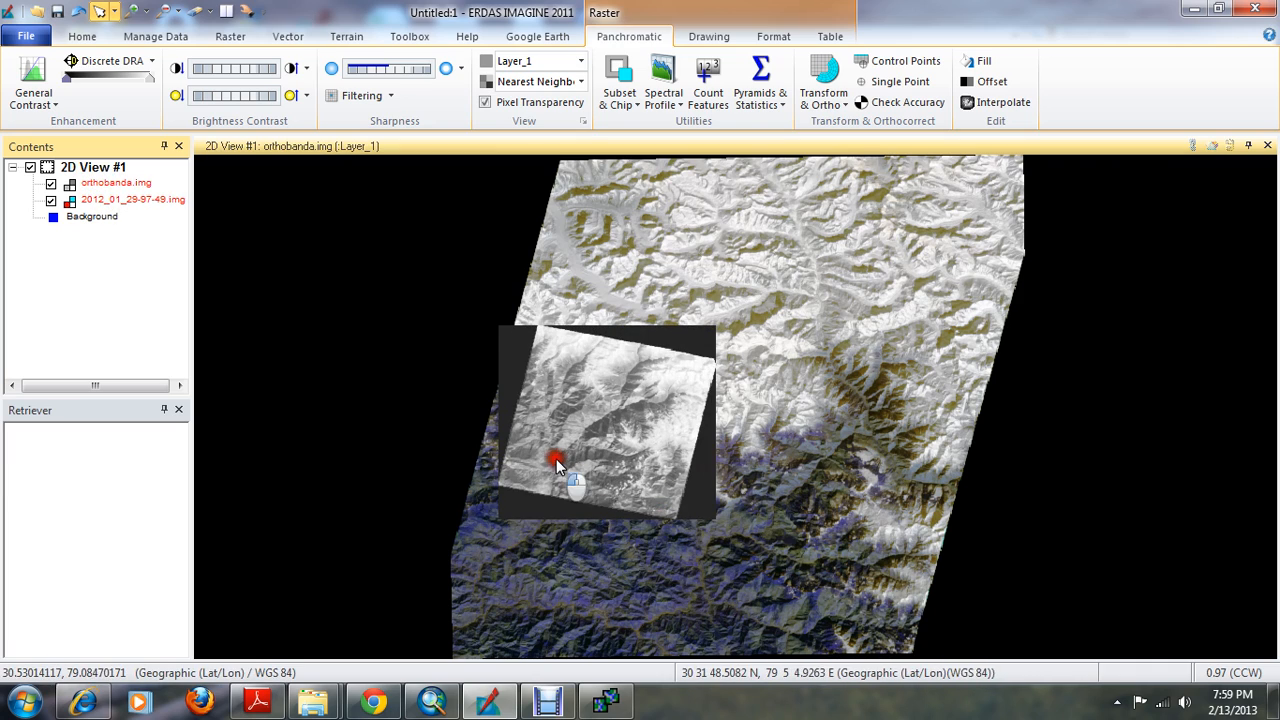
scroll(571, 462, up, 2)
scroll(571, 461, up, 3)
scroll(569, 455, down, 3)
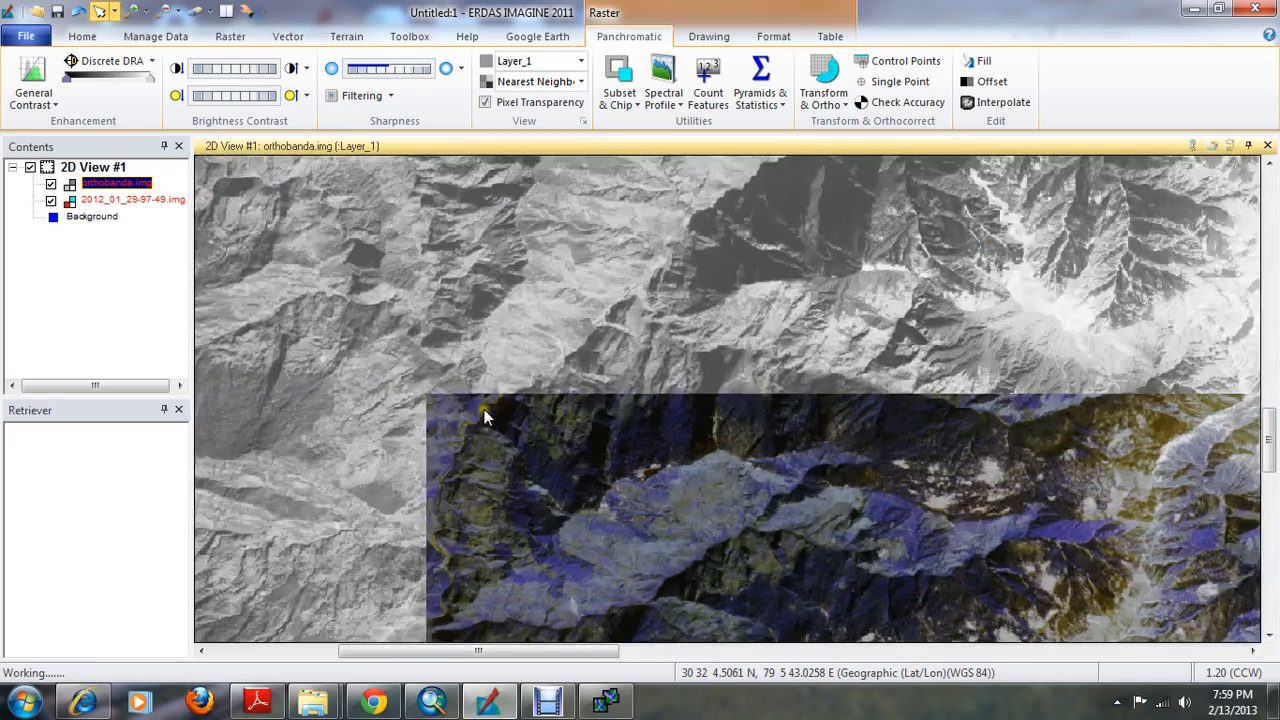
scroll(494, 422, up, 4)
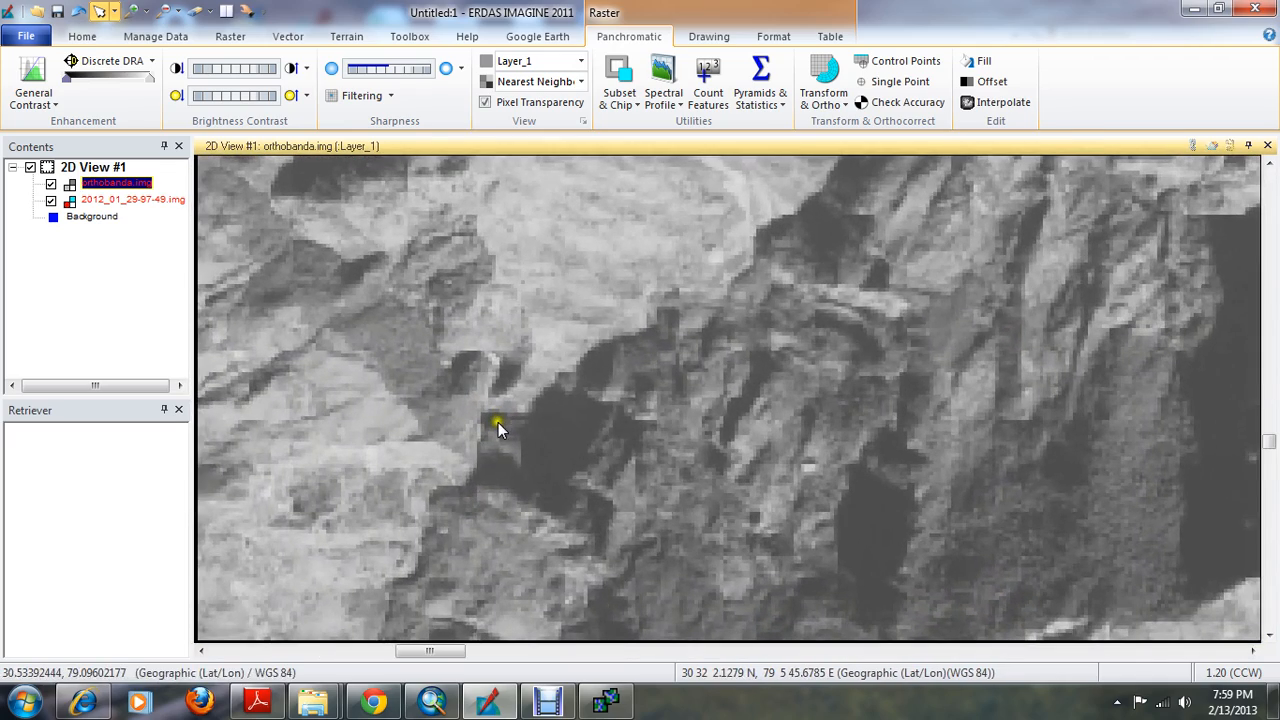
scroll(498, 422, down, 4)
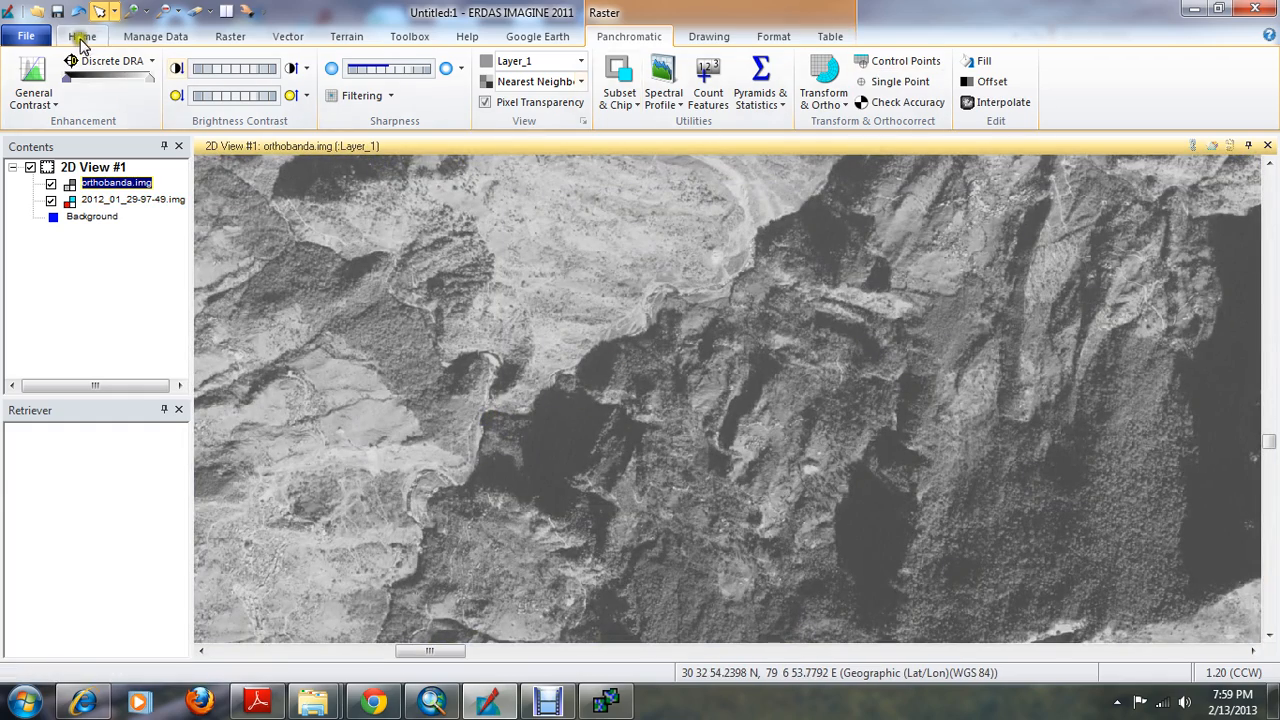
Compare the alignment of both images with a vertical Viewer Swipe at position 24, and close the swipe tool
click(82, 37)
click(662, 81)
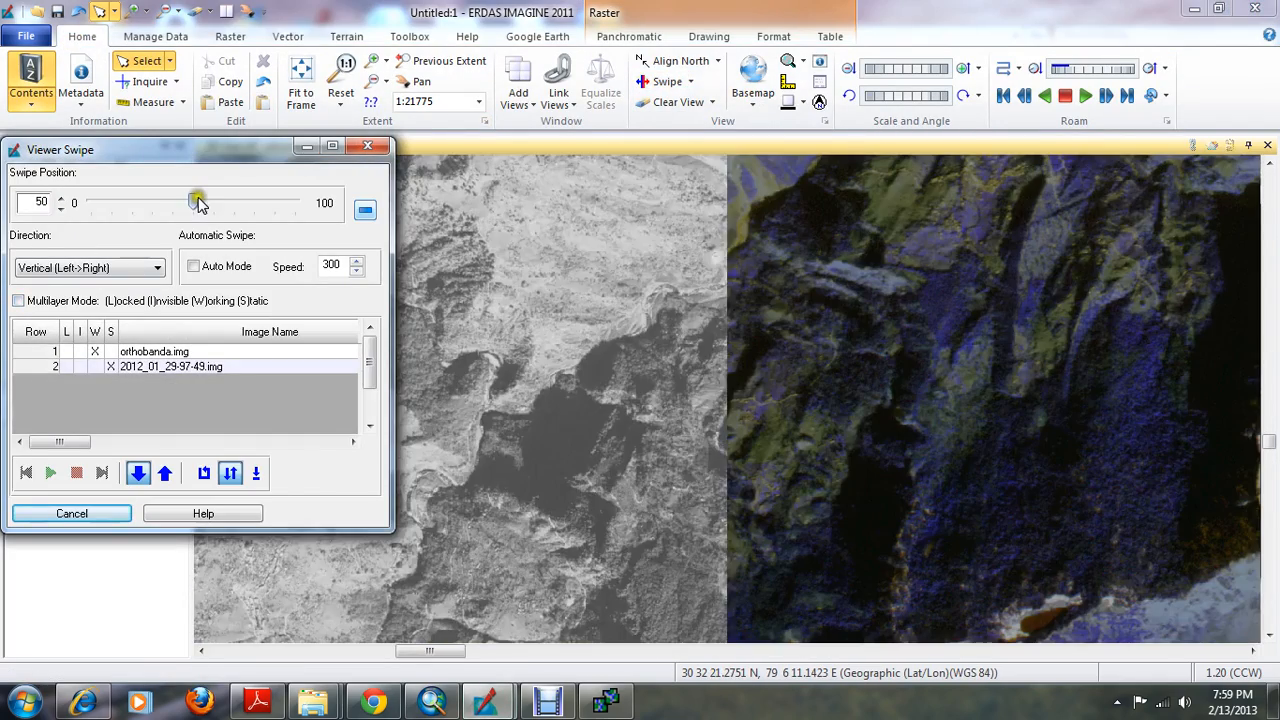
drag(192, 200, 143, 175)
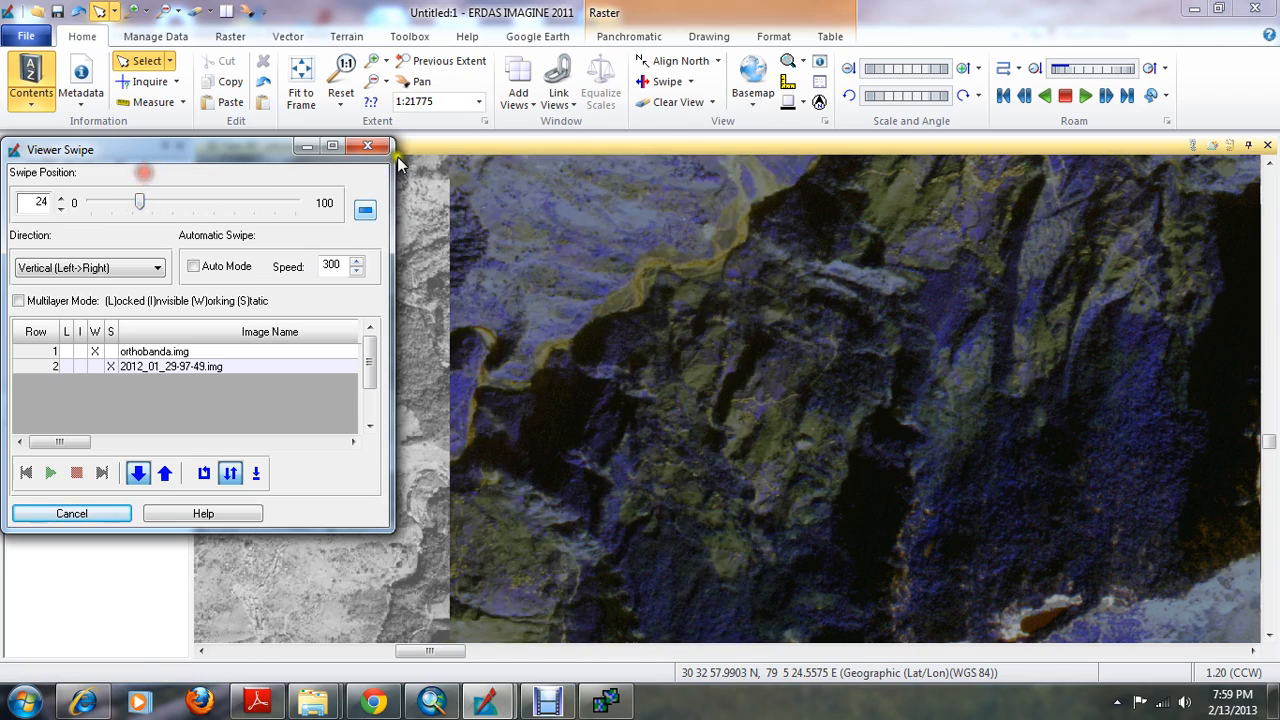
click(367, 146)
Minimize the viewer, switch to the IMAGINE AutoSync Workstation and open the project properties
click(1194, 8)
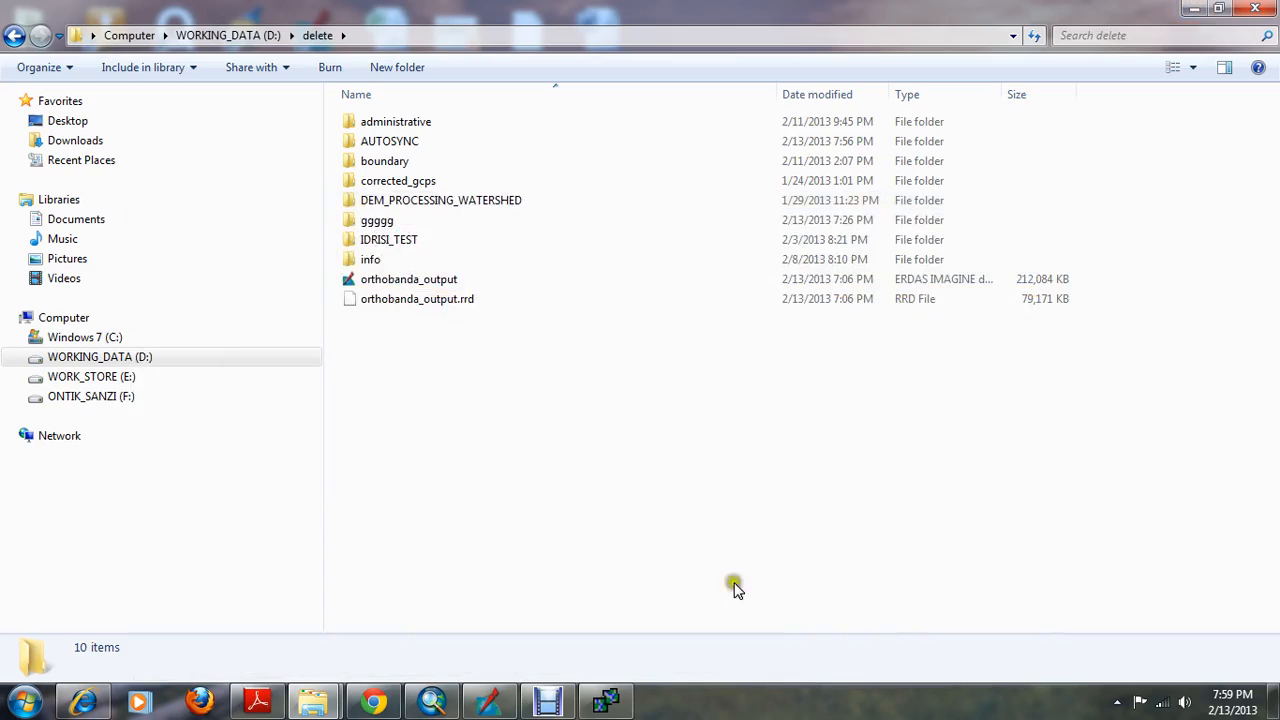
click(605, 703)
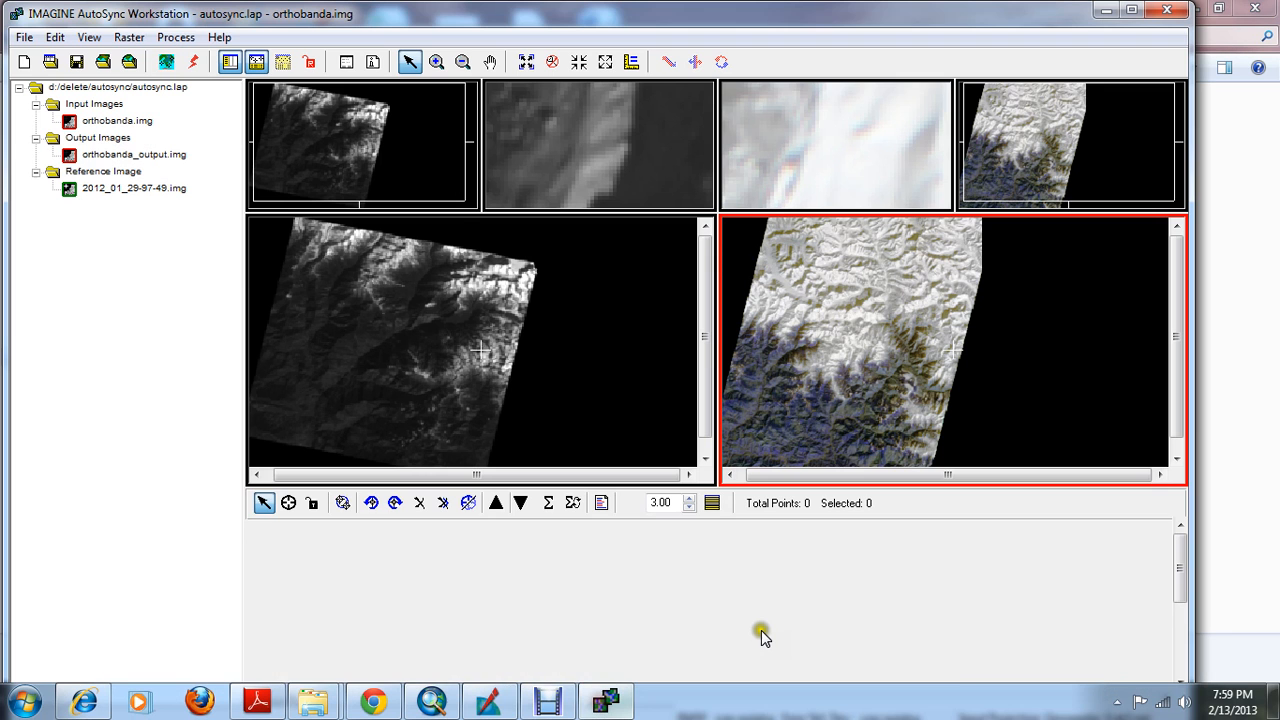
click(422, 305)
click(177, 37)
click(186, 40)
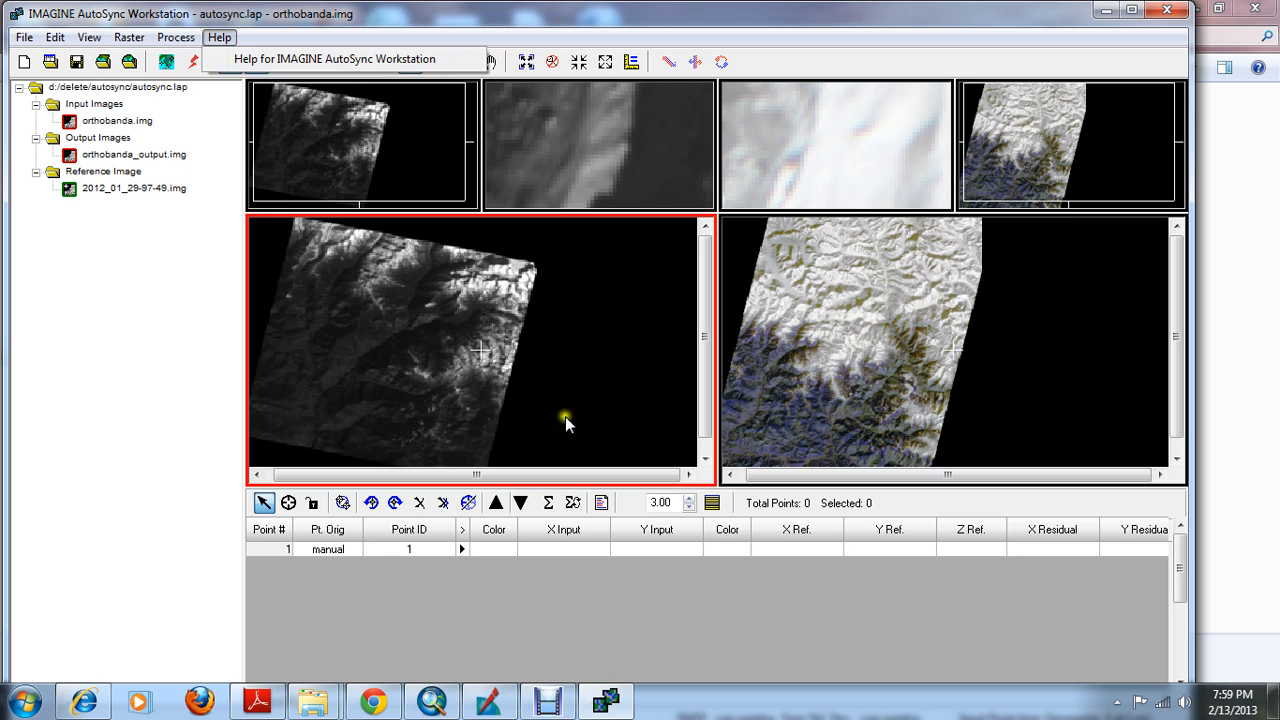
click(880, 326)
click(180, 38)
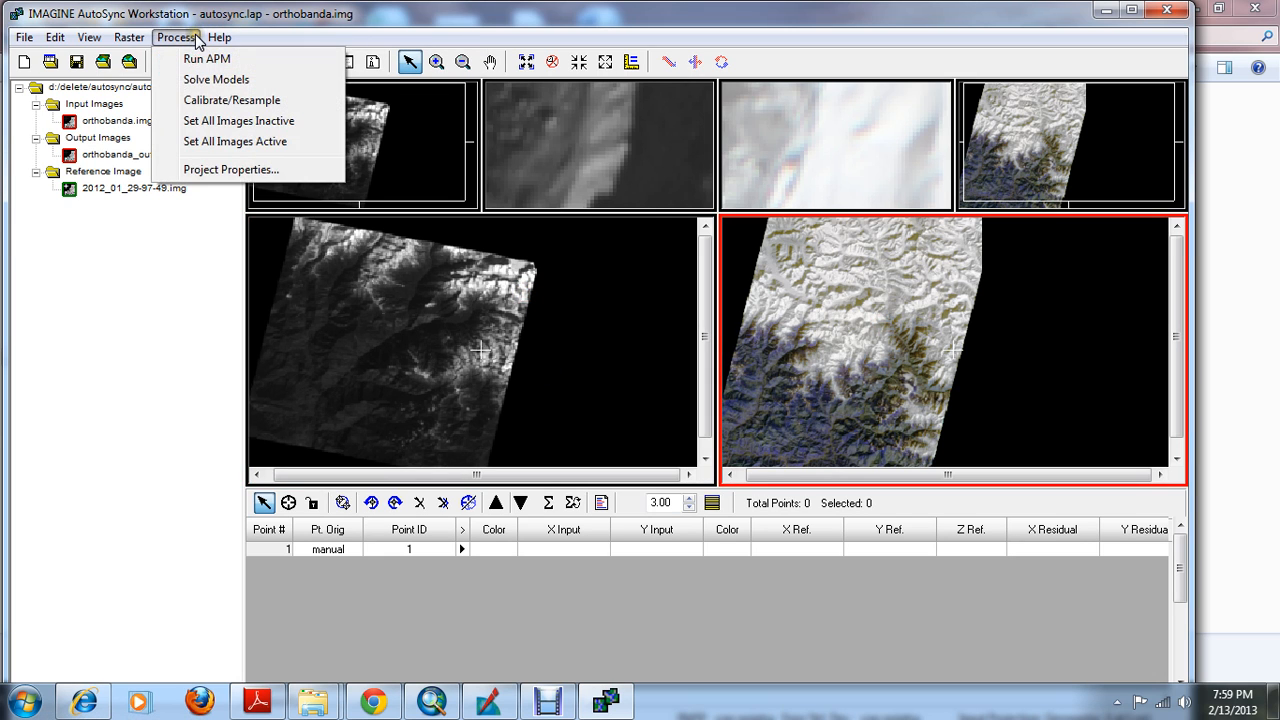
click(229, 170)
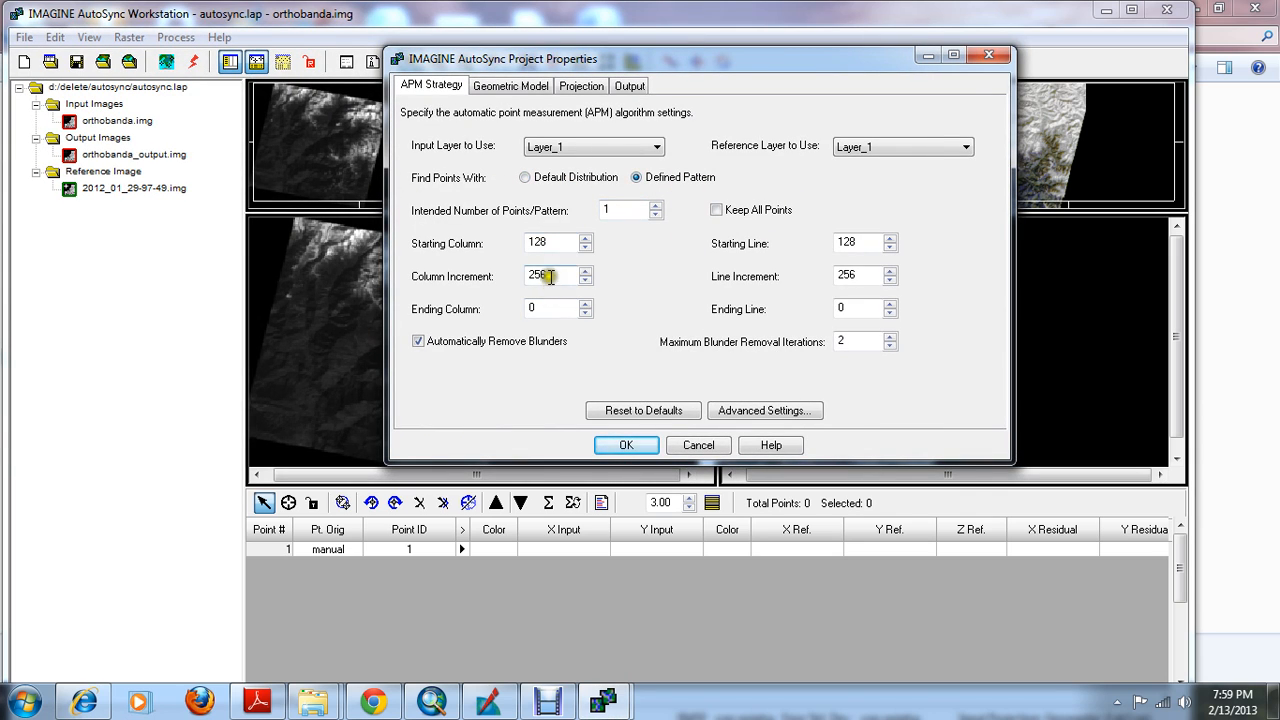
Set the advanced point matching strategy to a minimum point match quality of 0.89 and an initial accuracy of 25%
drag(550, 275, 494, 275)
click(740, 412)
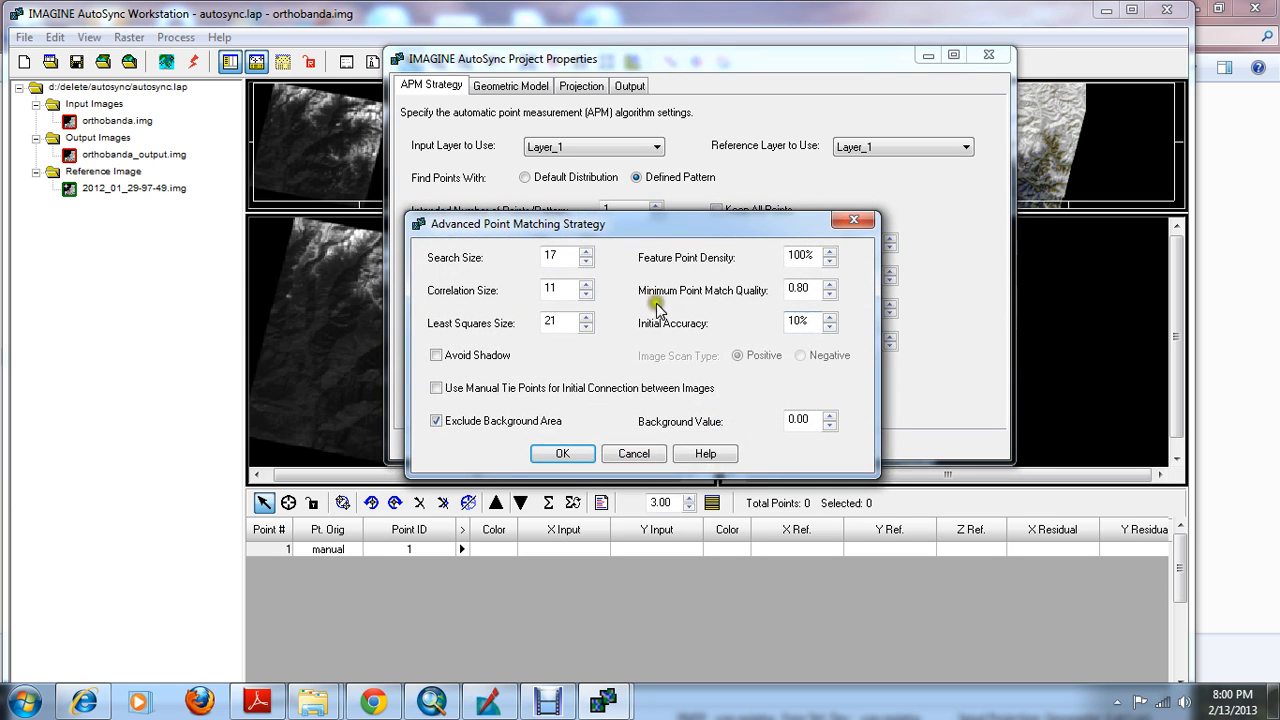
click(802, 288)
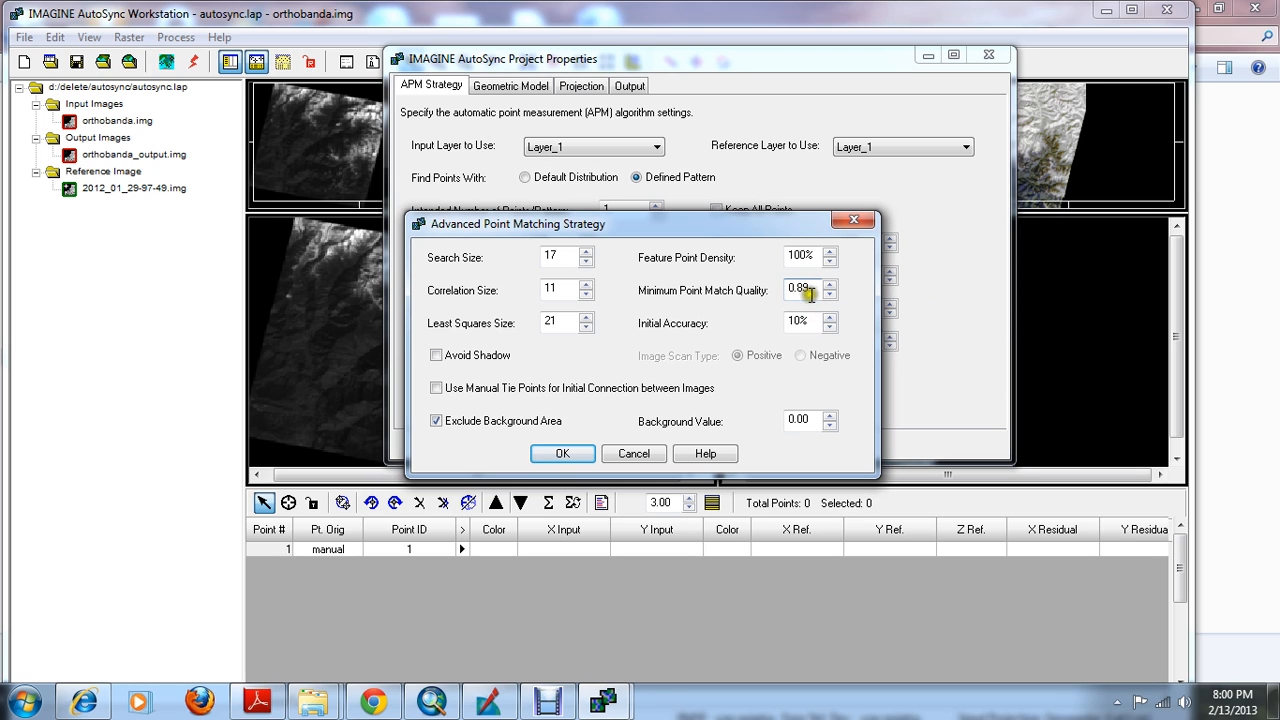
double_click(797, 322)
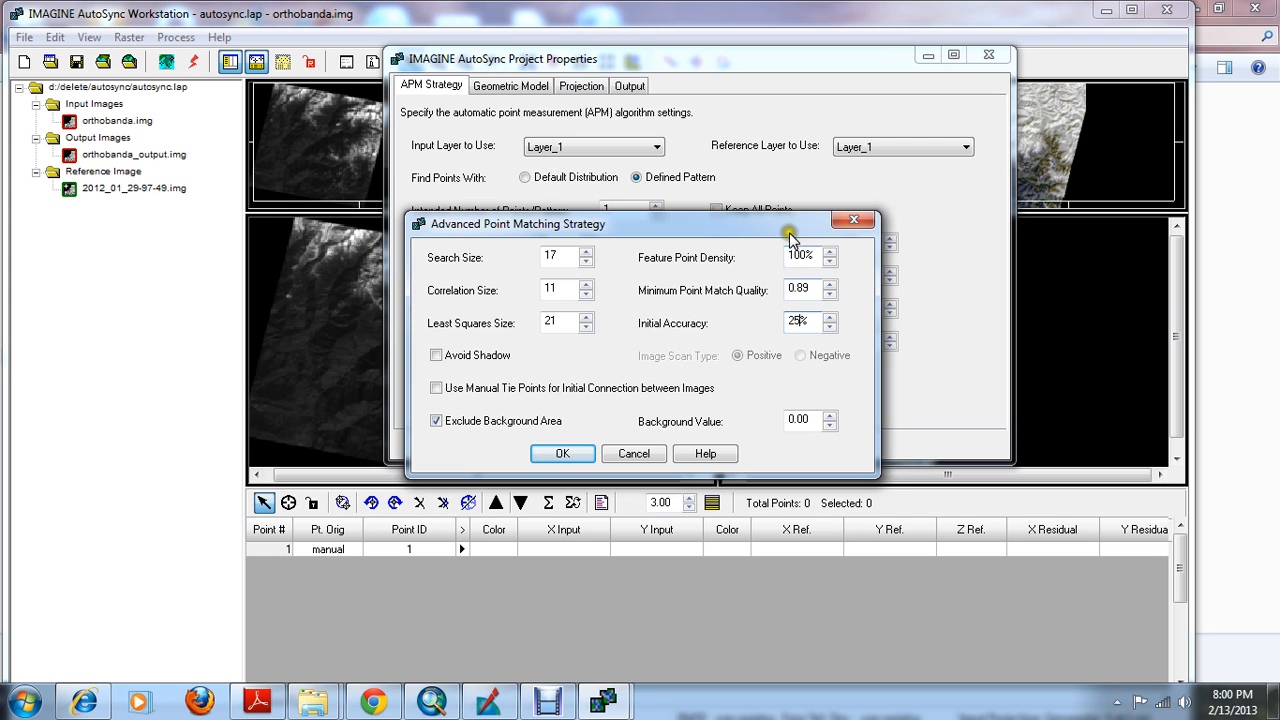
drag(789, 229, 851, 159)
click(630, 386)
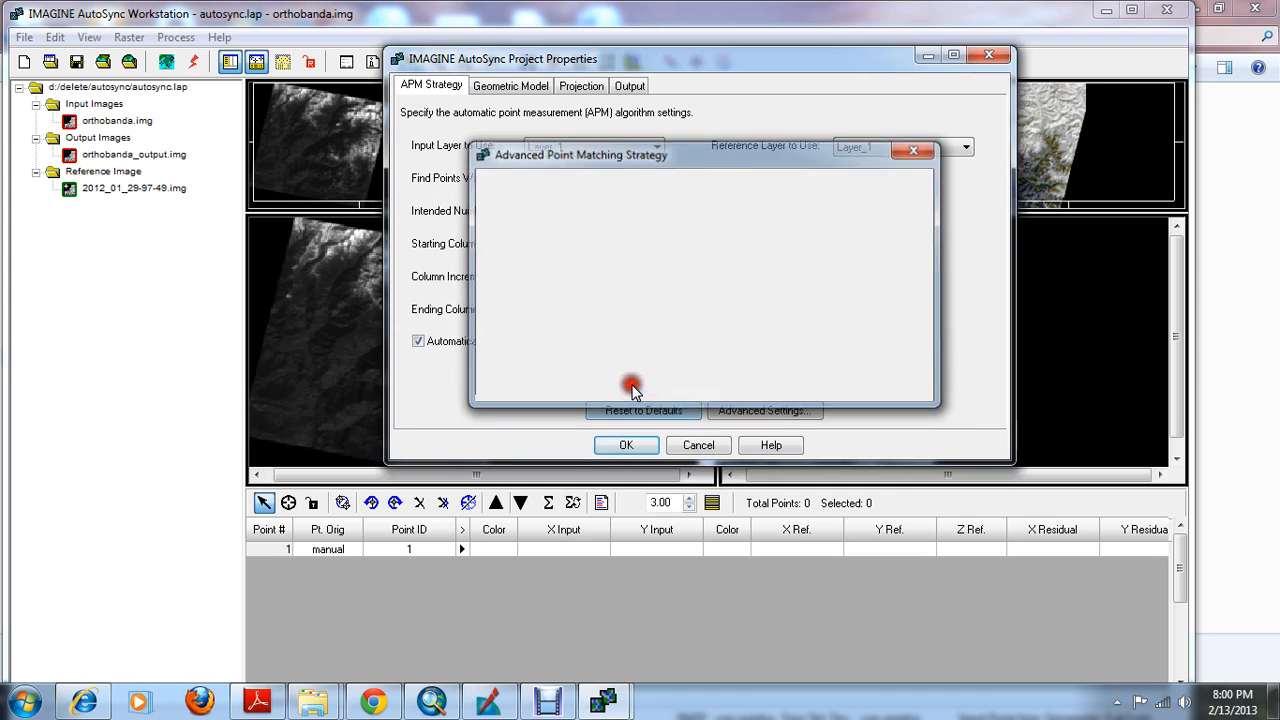
Set the project's output geometric model type to Polynomial
click(512, 87)
click(639, 147)
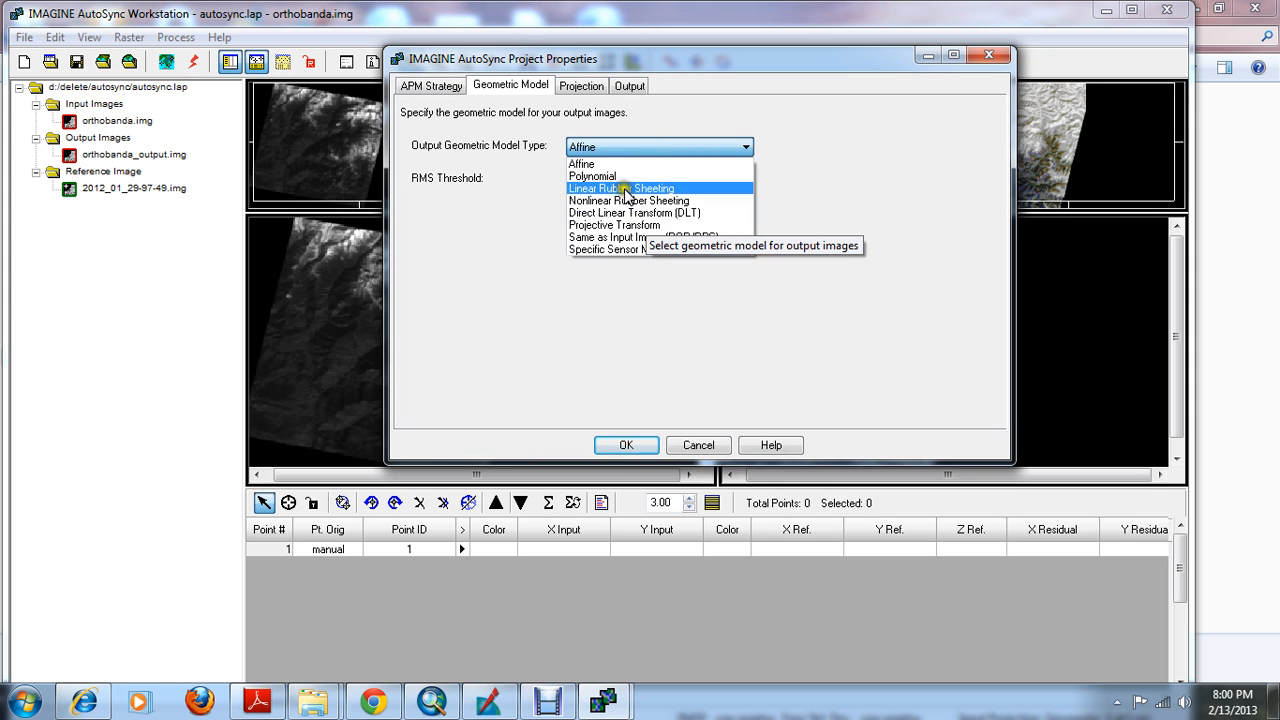
click(610, 177)
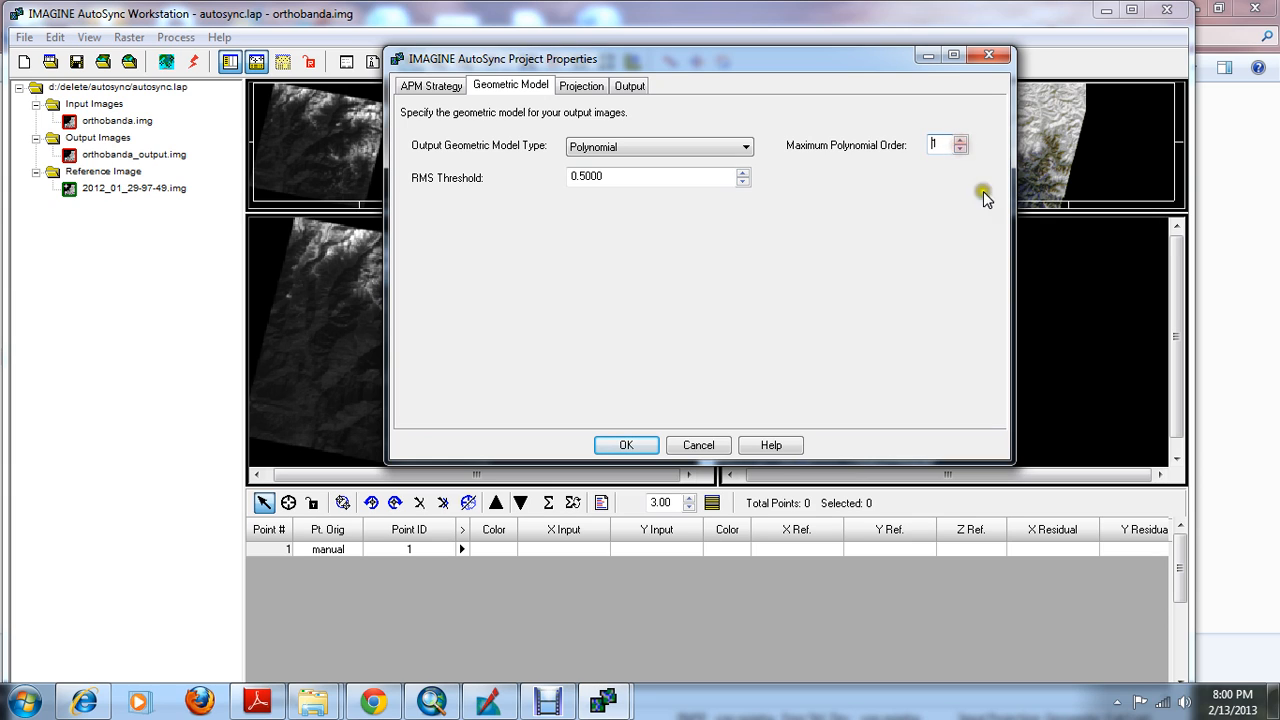
Set the output projection to Same as Input Image, review the advanced projection and output settings, and accept the project properties
click(578, 86)
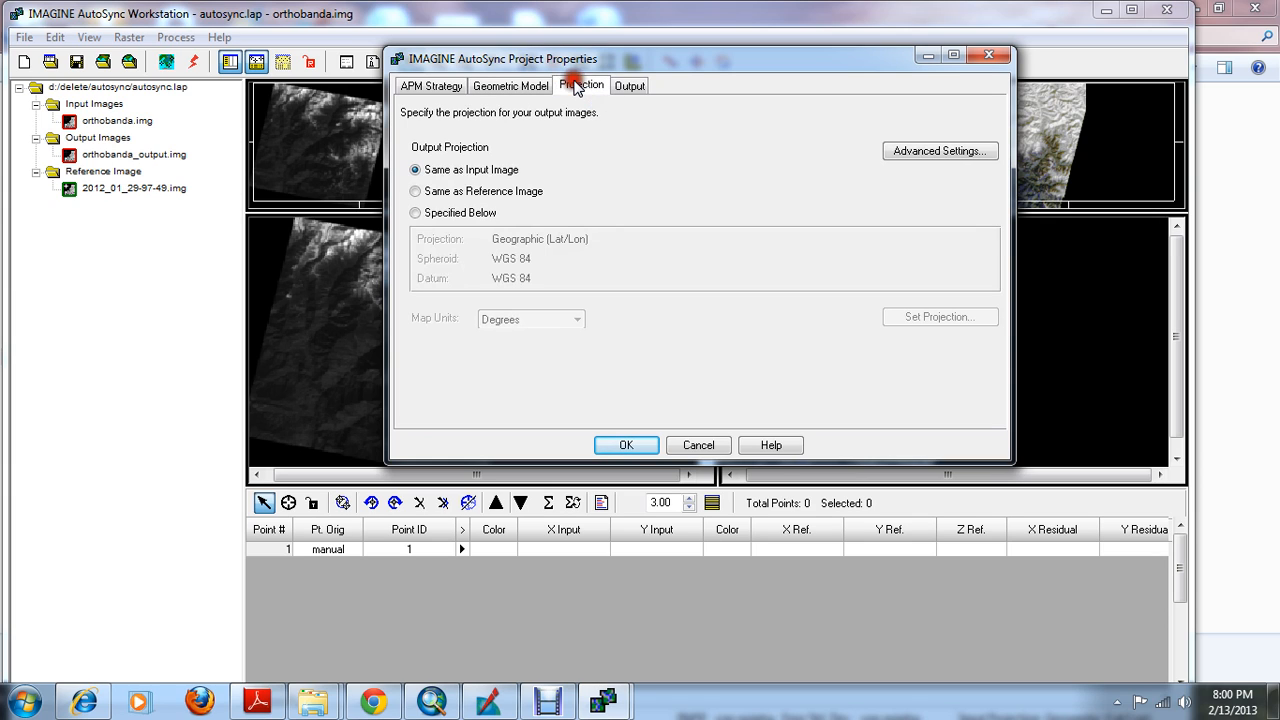
click(452, 171)
click(942, 156)
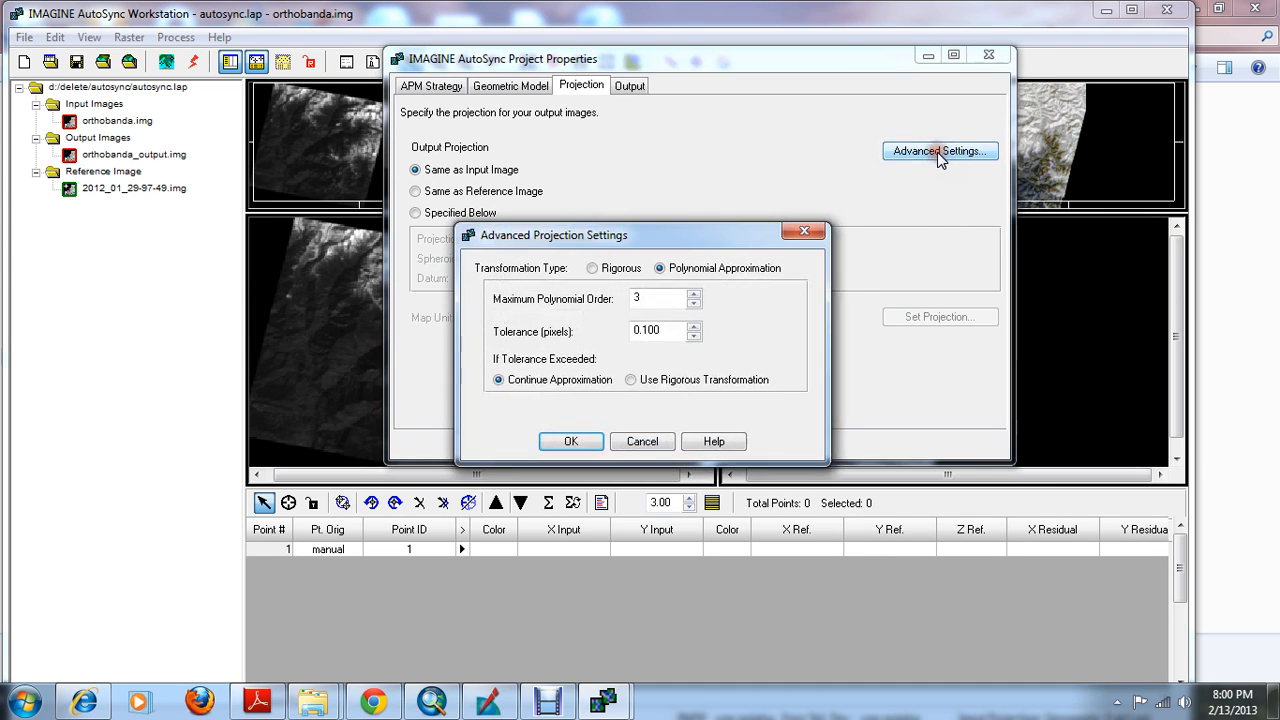
click(812, 231)
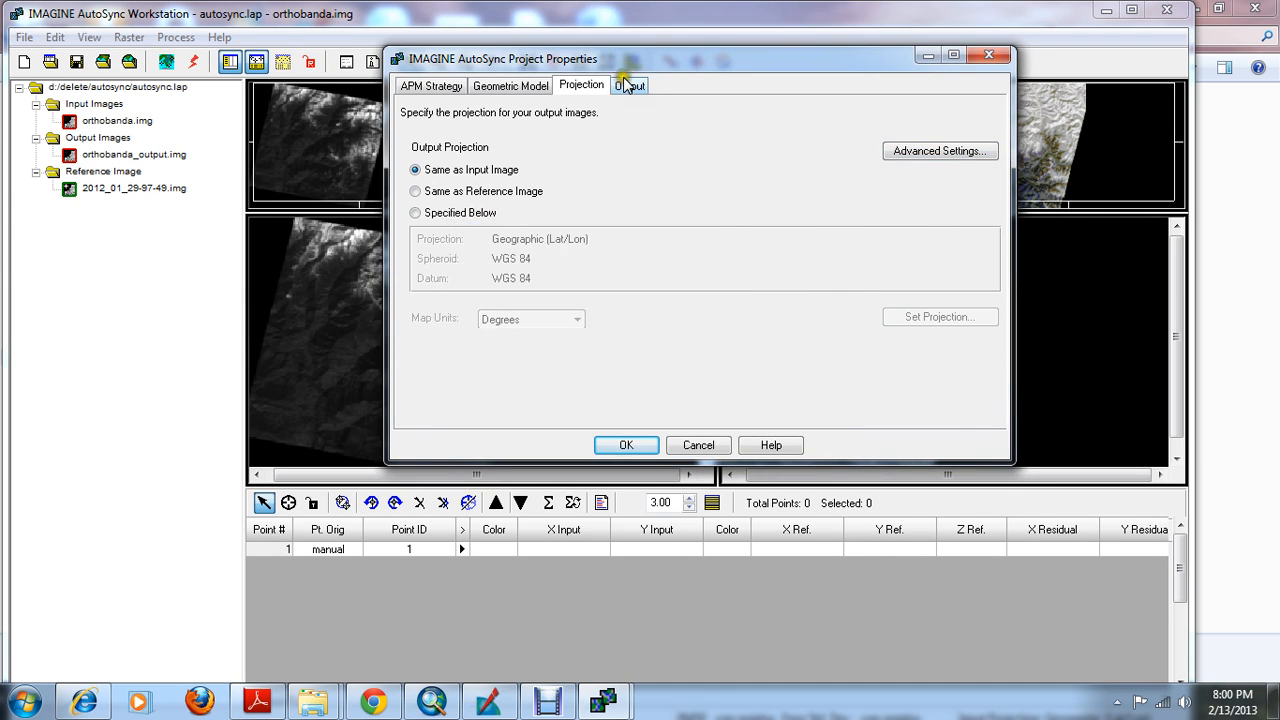
click(629, 85)
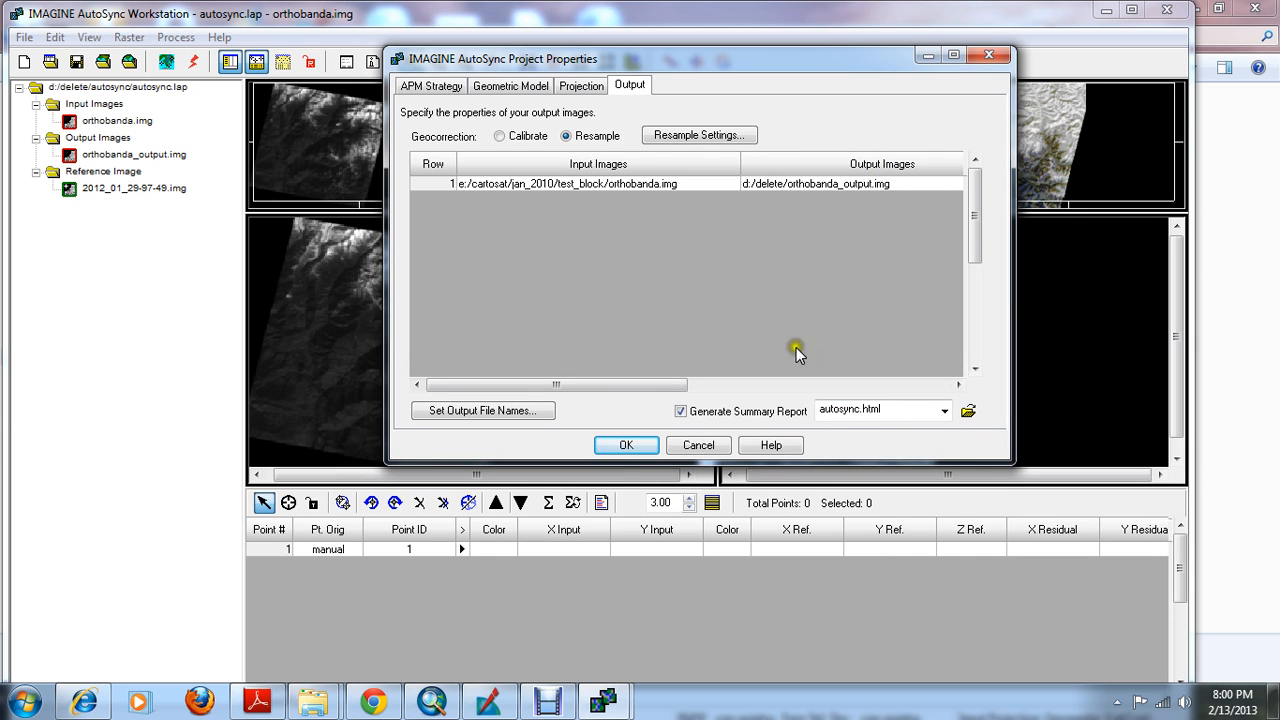
click(626, 445)
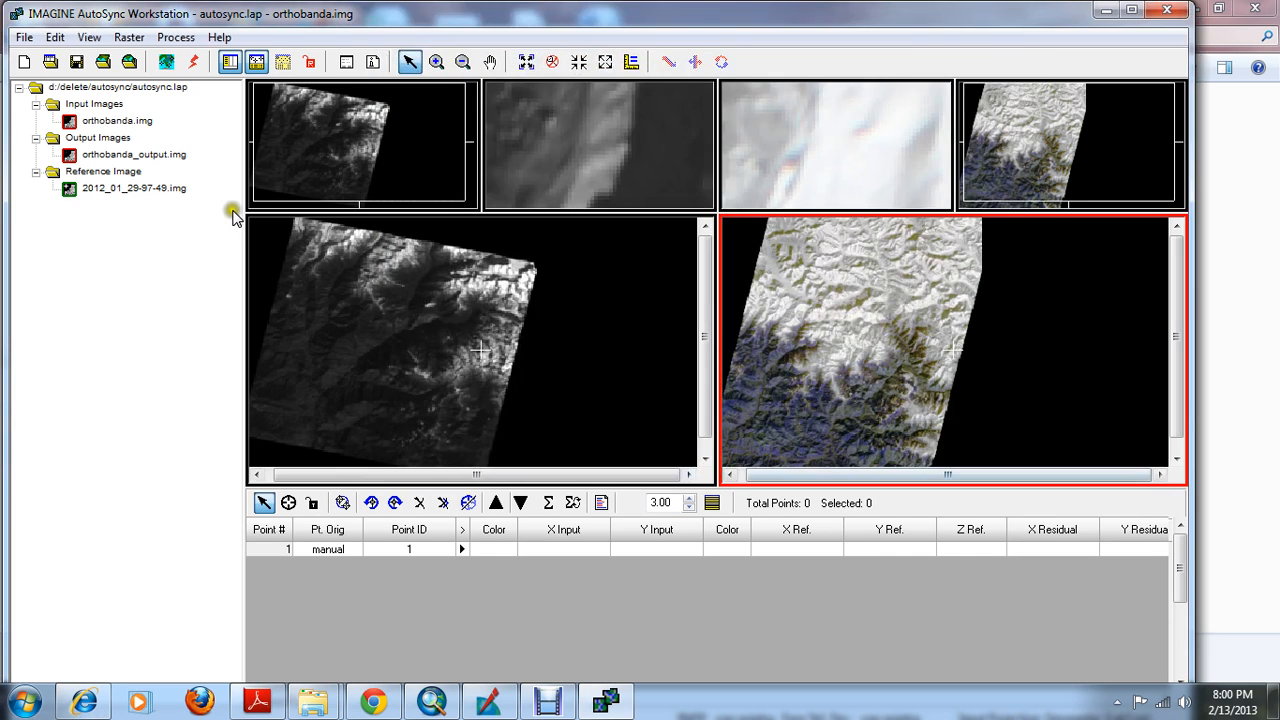
Zoom into the terrain of orthobanda.img in the input main view and enlarge the image view area over the point table
click(308, 394)
scroll(308, 394, up, 5)
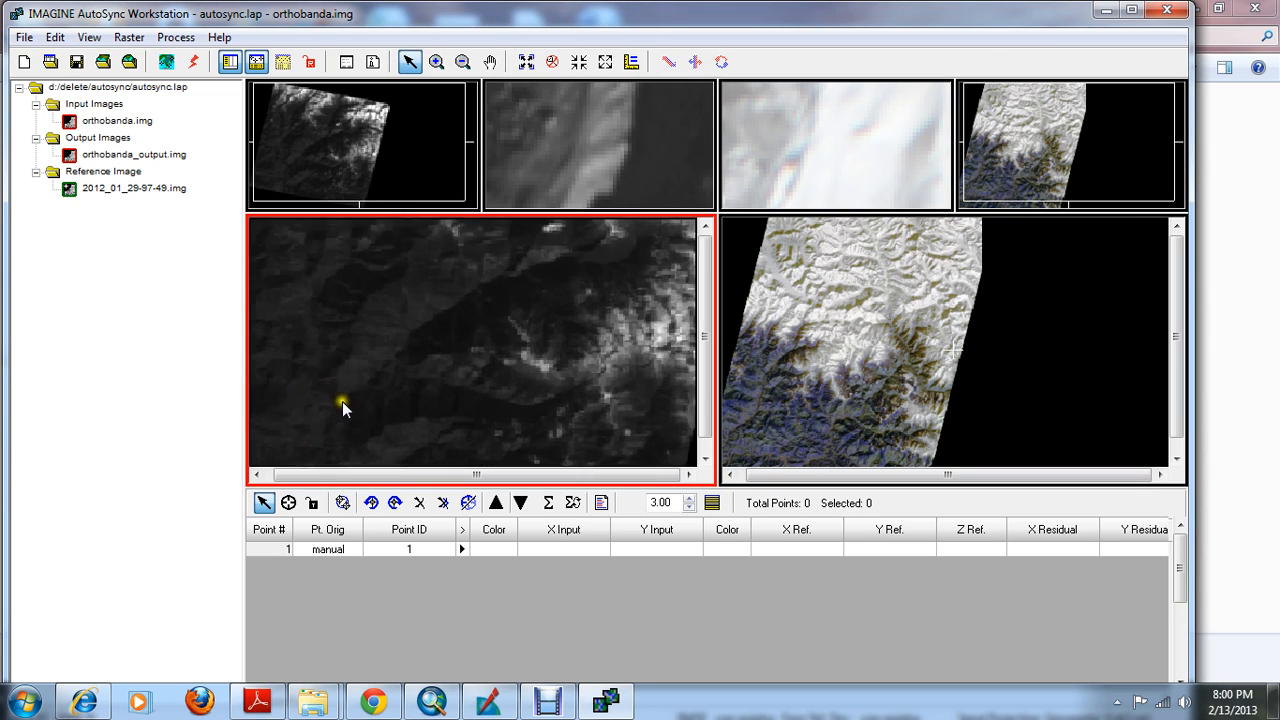
scroll(340, 410, up, 4)
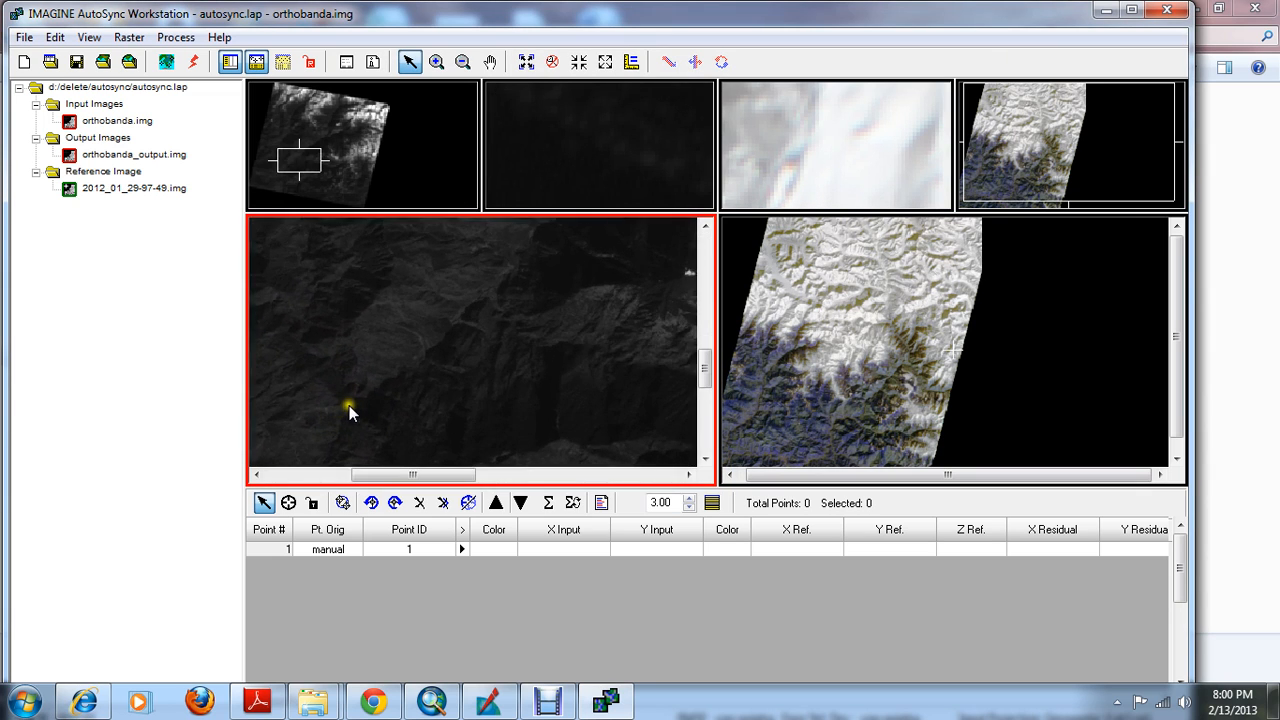
scroll(357, 399, up, 2)
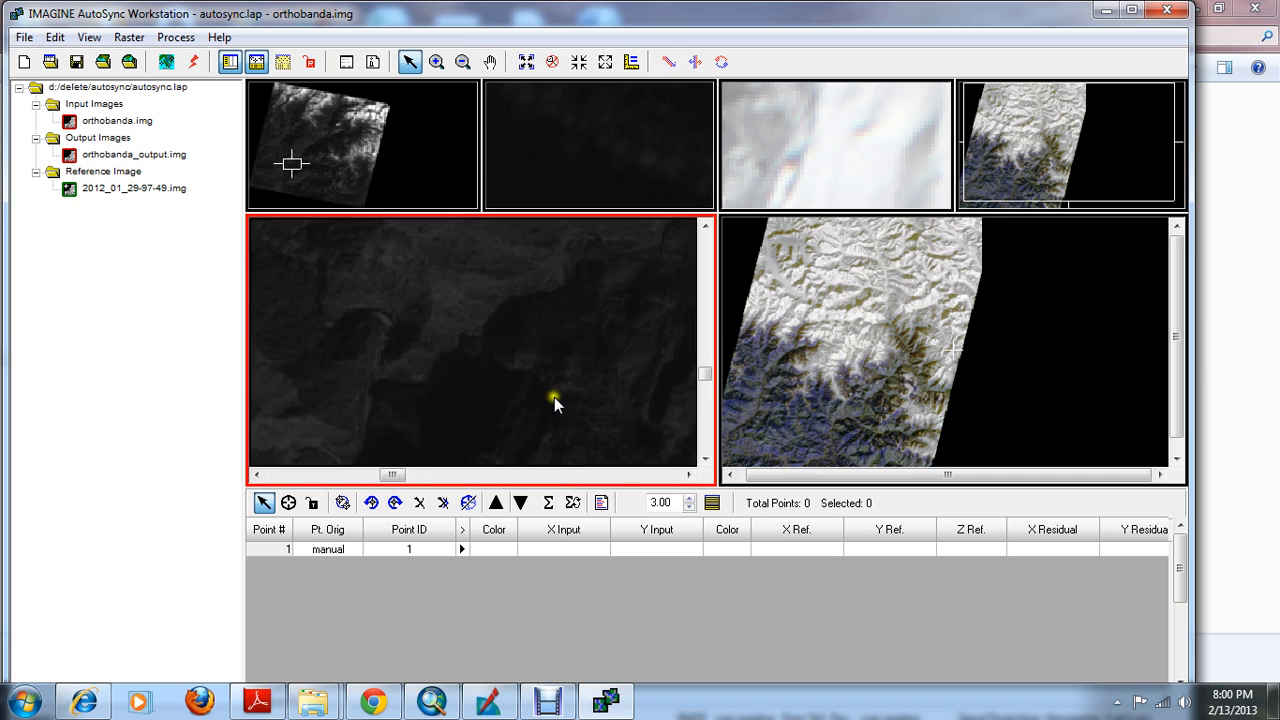
drag(740, 486, 742, 567)
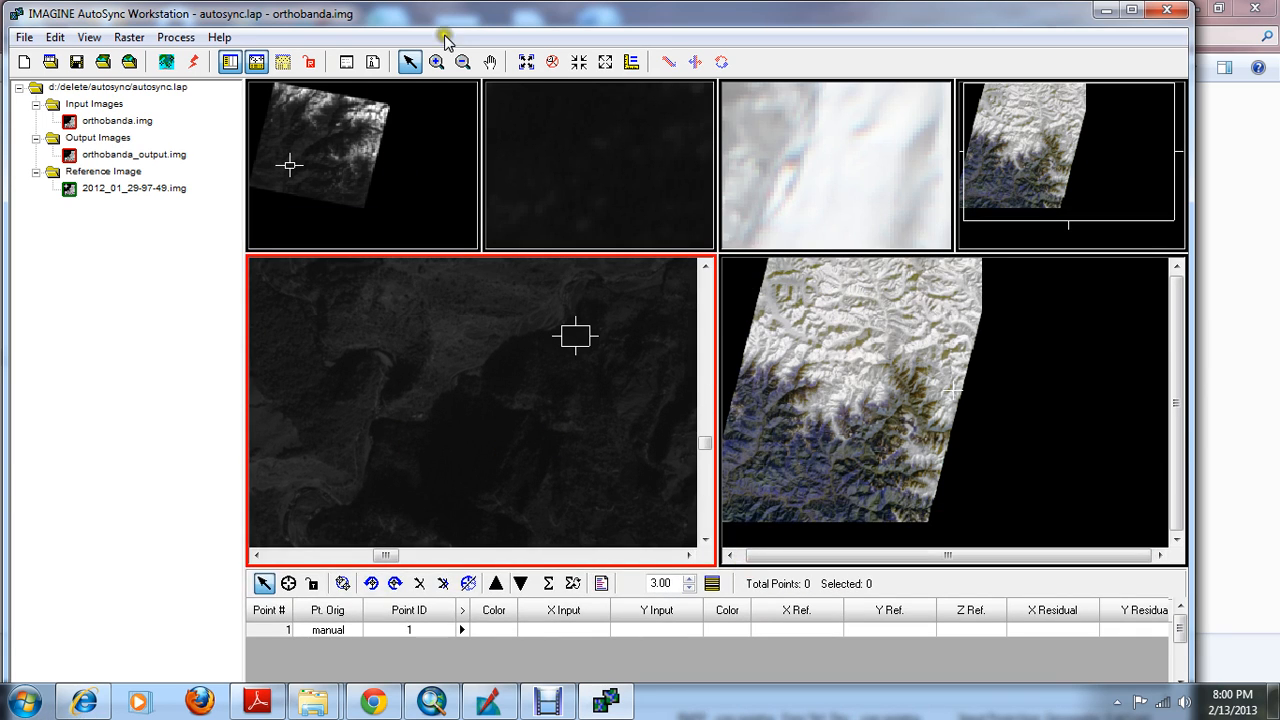
Examine the valley terrain of orthobanda.img in the input view and compare it with the full extent of the reference image
click(489, 62)
drag(434, 406, 486, 343)
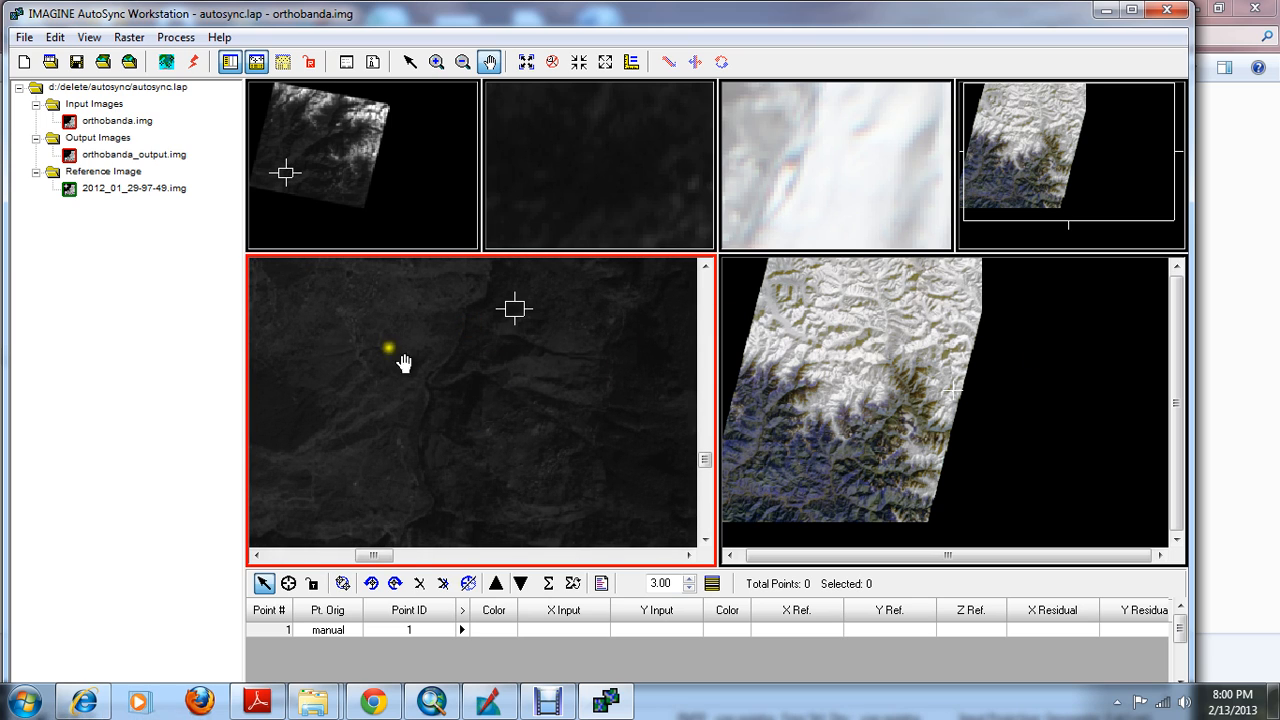
drag(859, 388, 926, 358)
scroll(926, 378, down, 10)
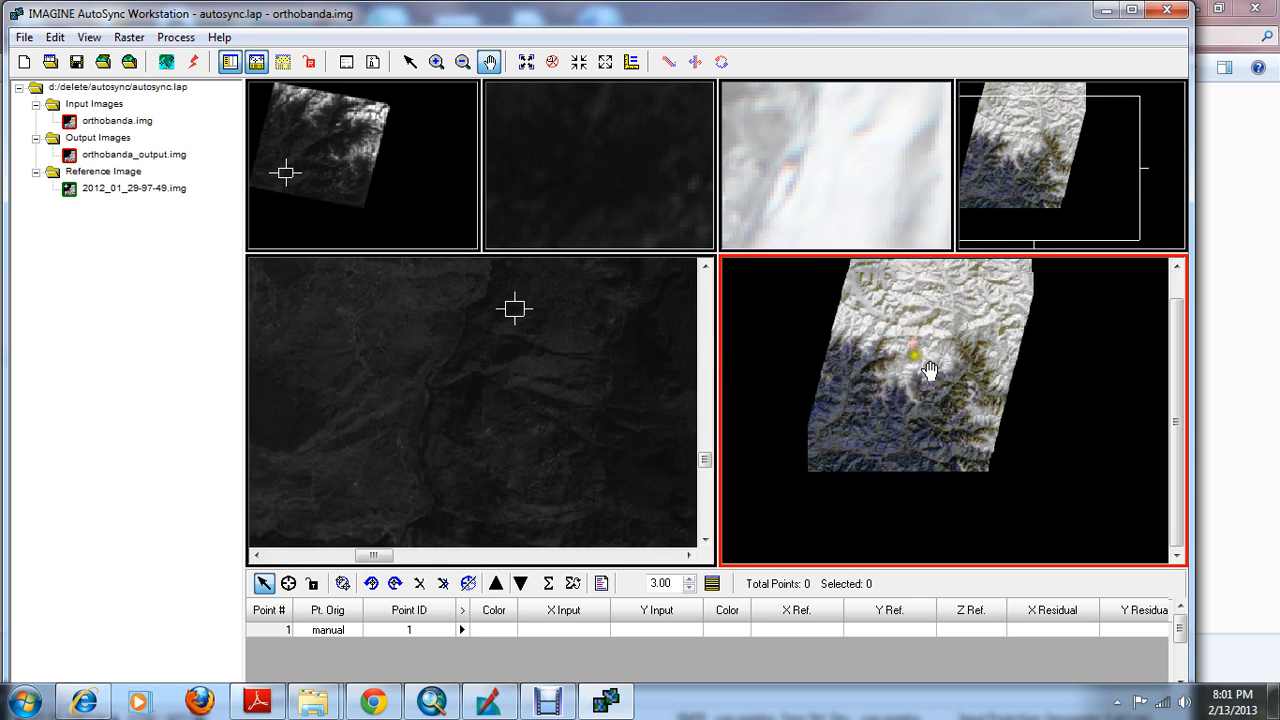
drag(914, 343, 898, 383)
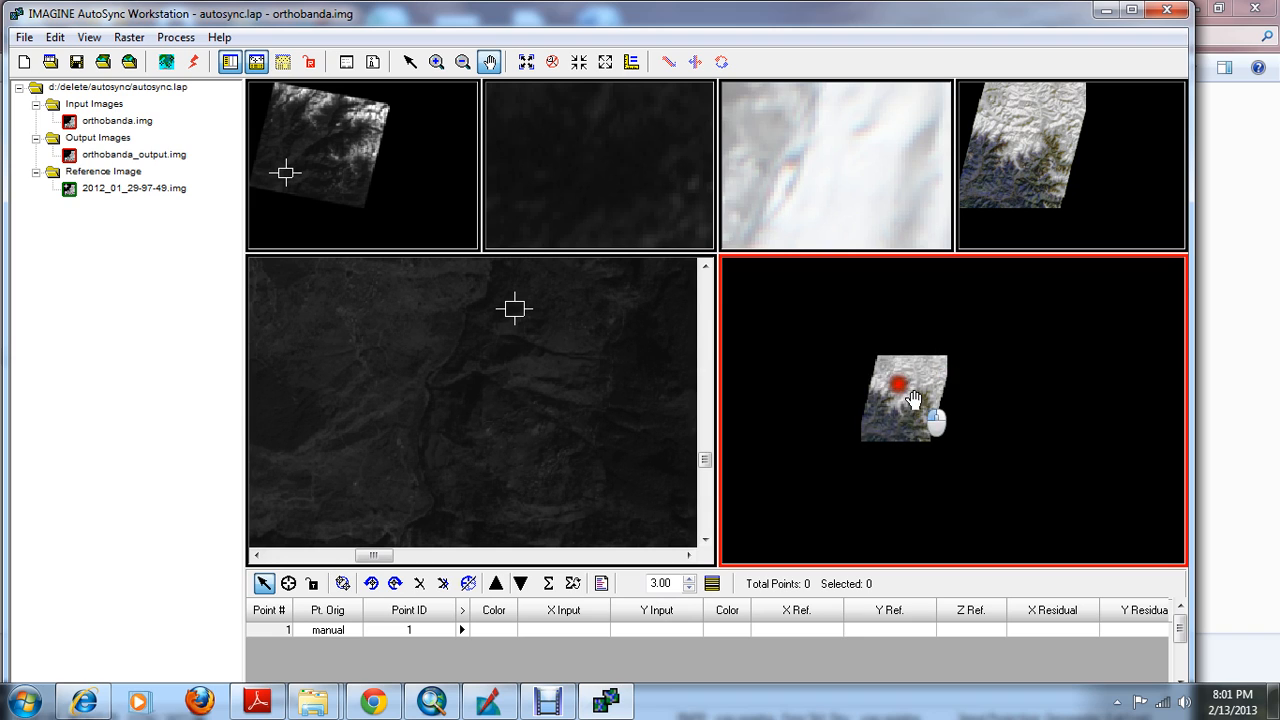
scroll(901, 384, up, 5)
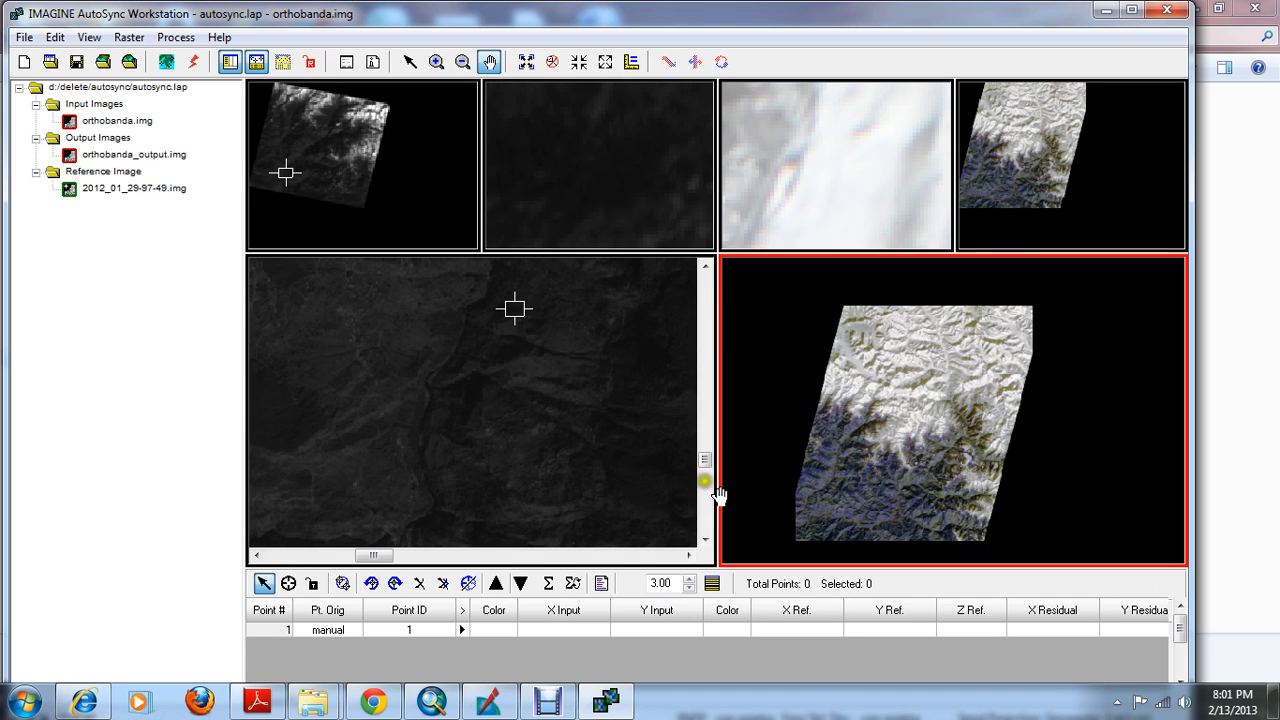
drag(494, 346, 500, 435)
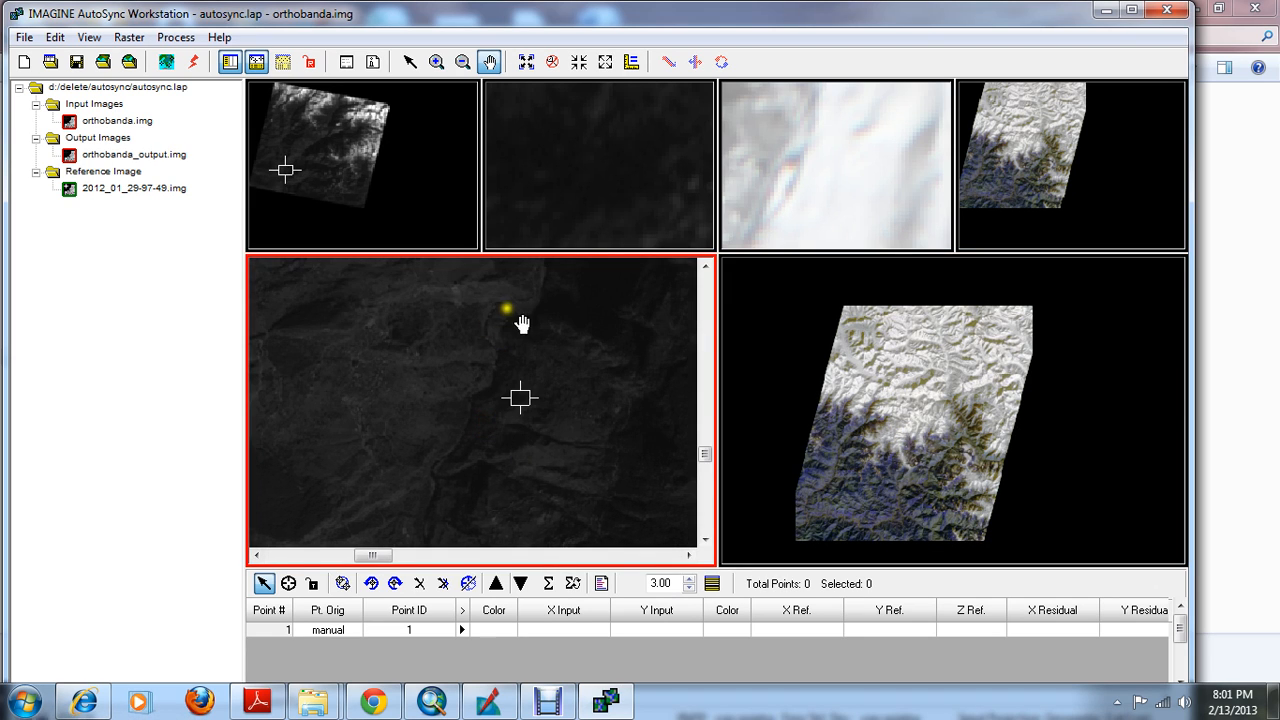
drag(890, 415, 895, 352)
scroll(870, 360, down, 5)
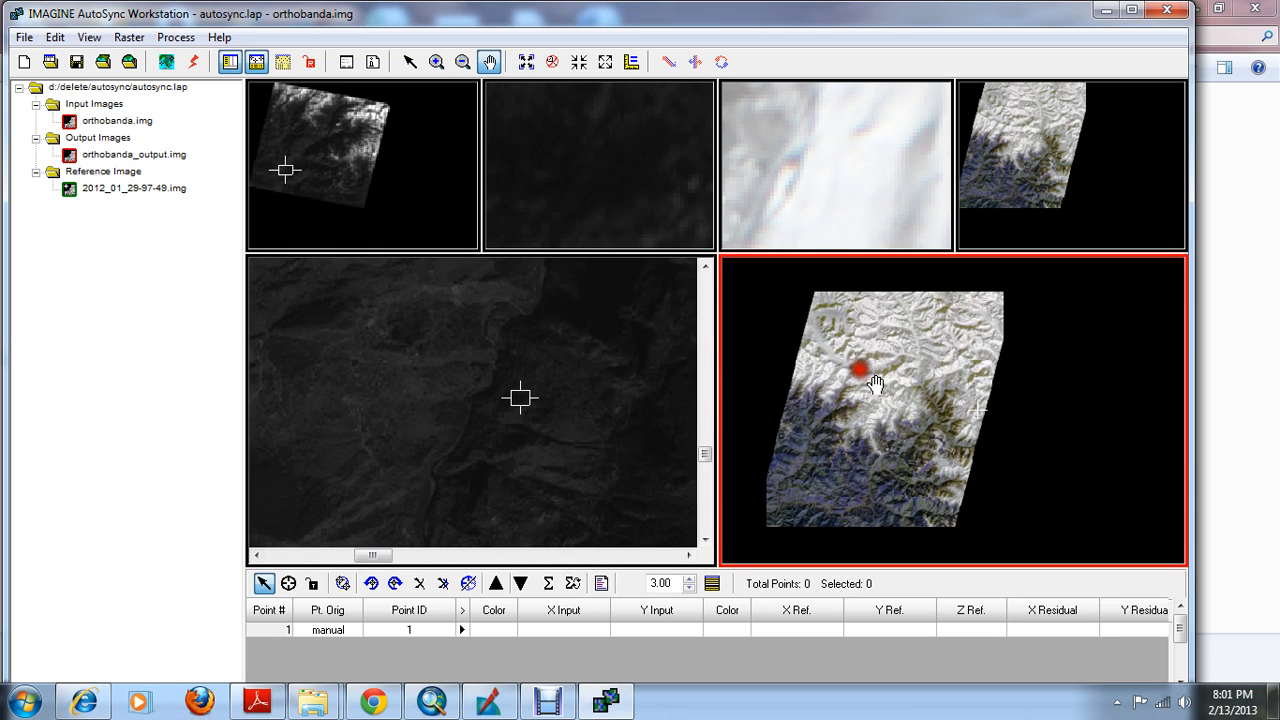
Examine the river bend in orthobanda.img more closely and look for the same terrain in the snow-covered part of the reference image
drag(586, 348, 563, 331)
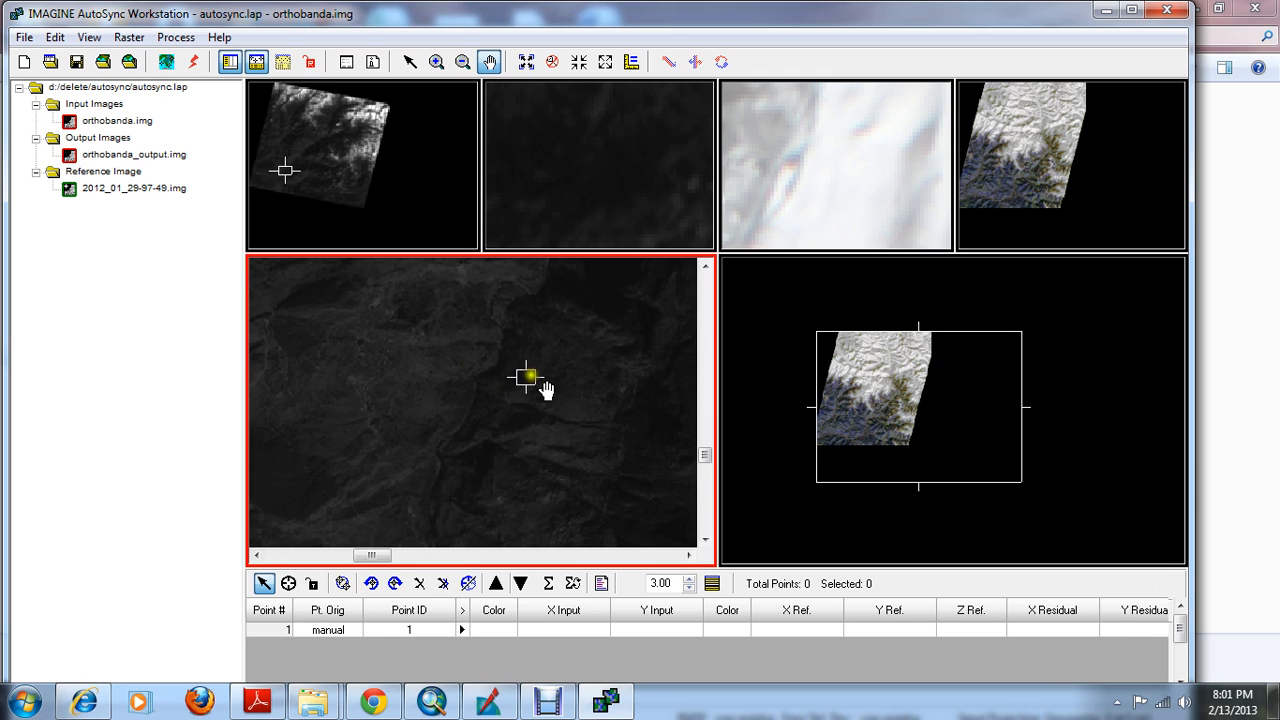
drag(503, 446, 510, 396)
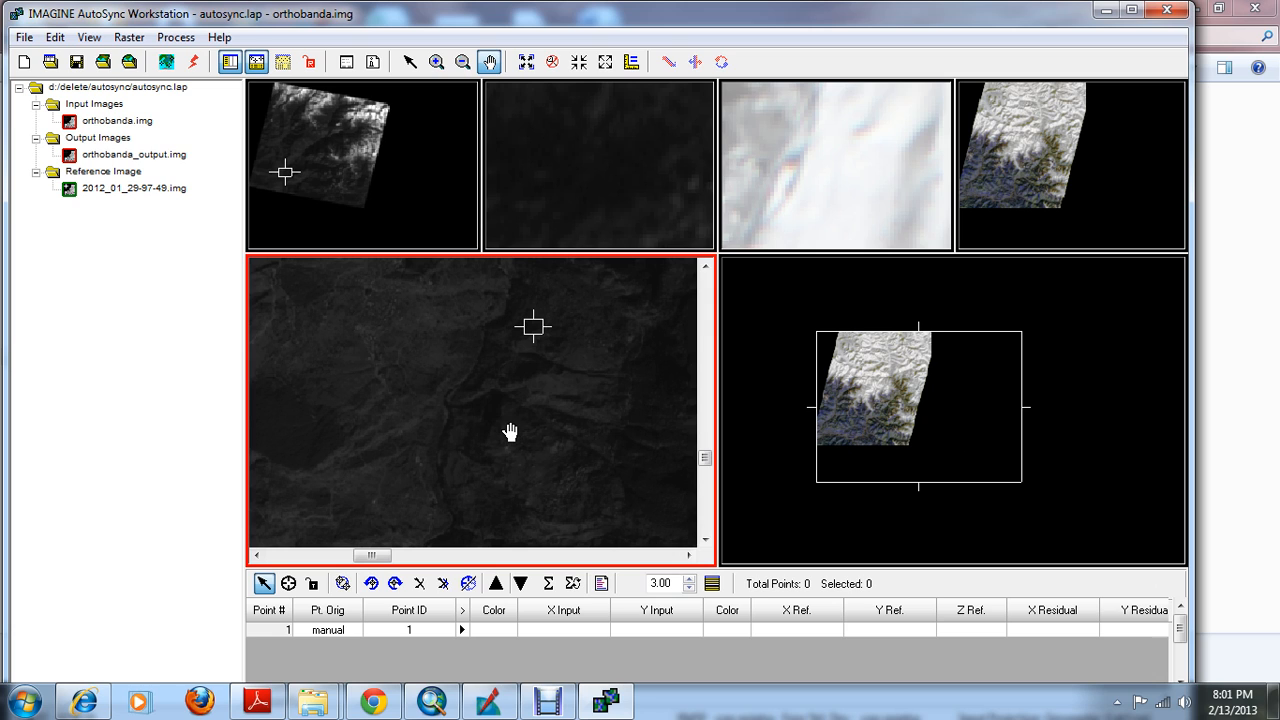
drag(523, 354, 533, 383)
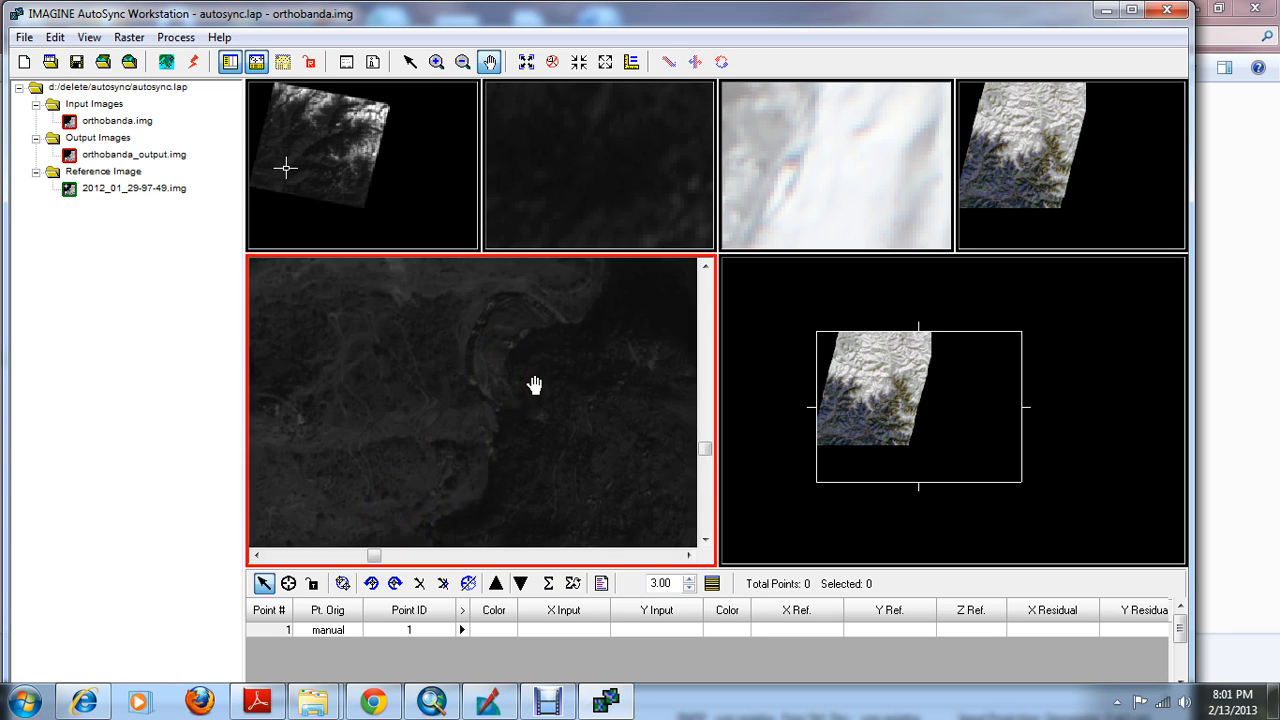
click(870, 400)
scroll(922, 394, up, 5)
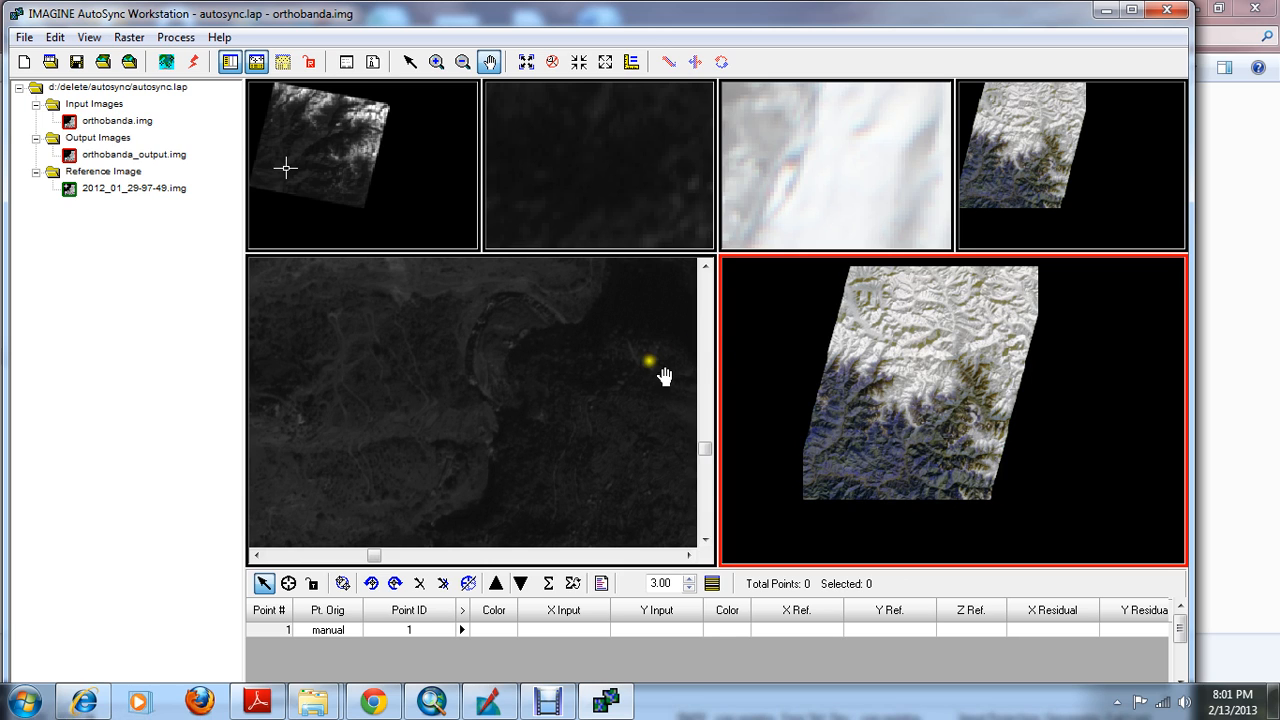
click(540, 385)
drag(564, 383, 528, 423)
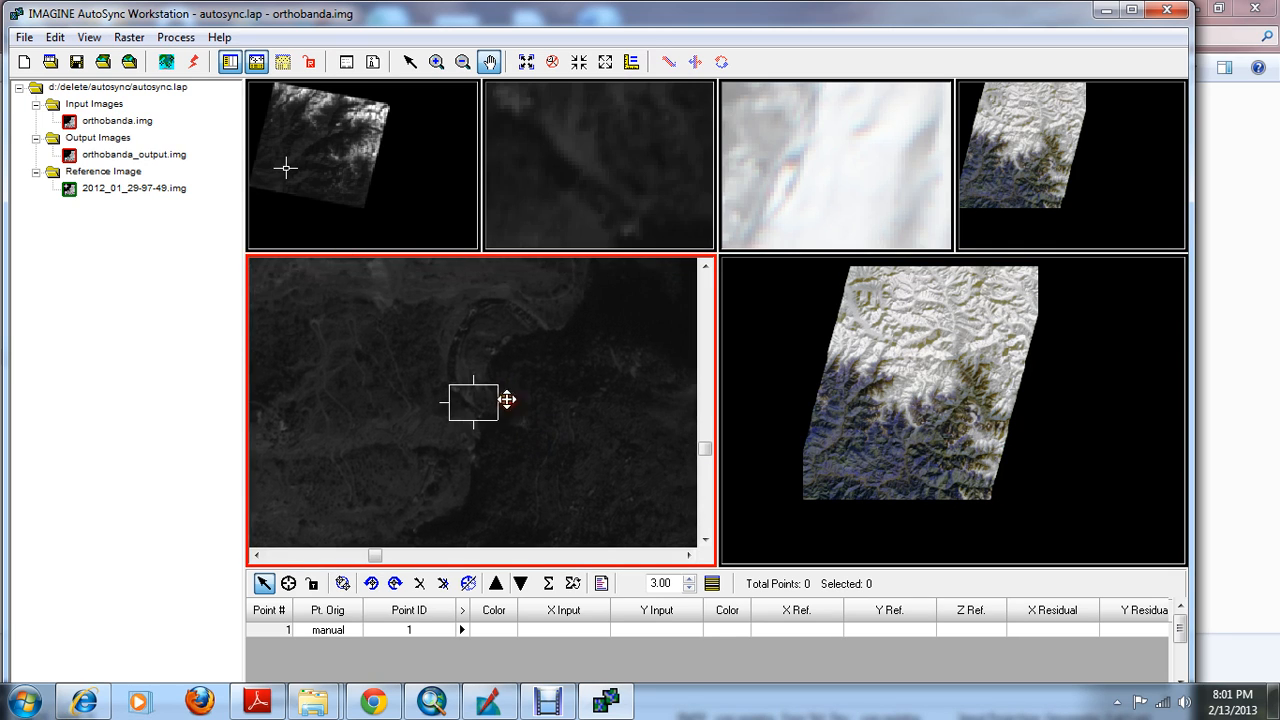
scroll(500, 386, down, 3)
click(913, 345)
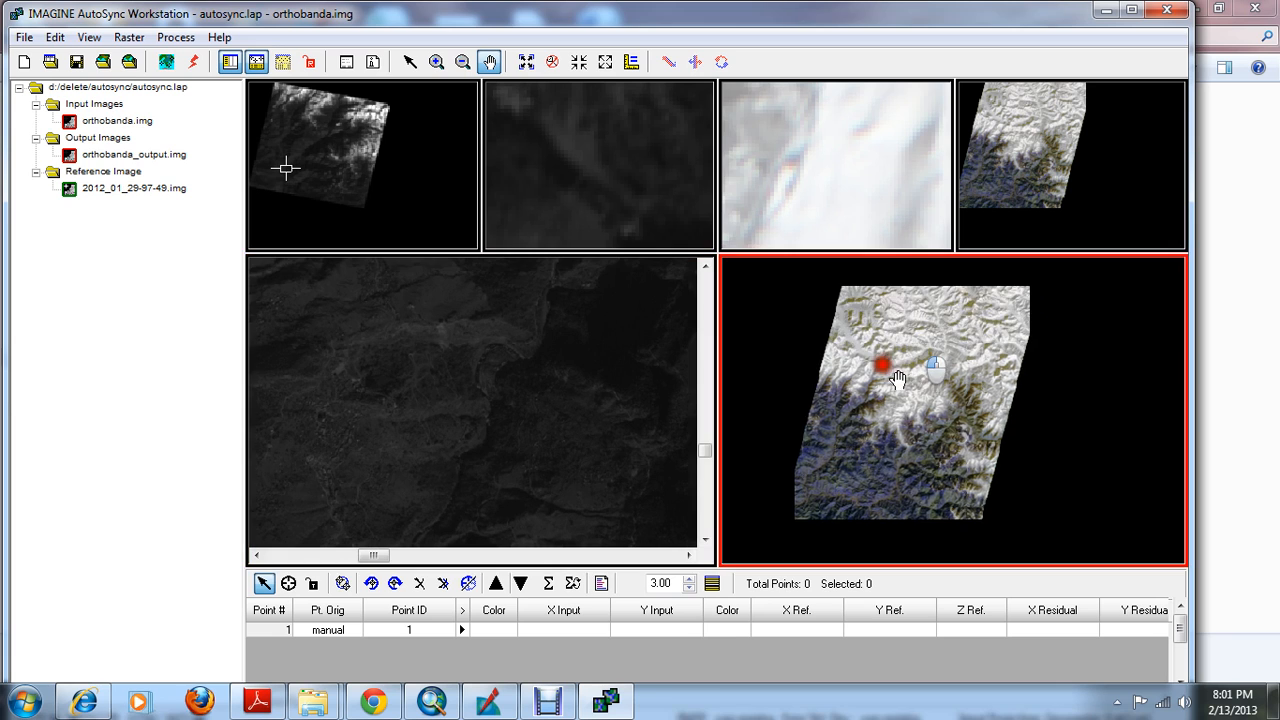
scroll(913, 345, up, 5)
click(500, 352)
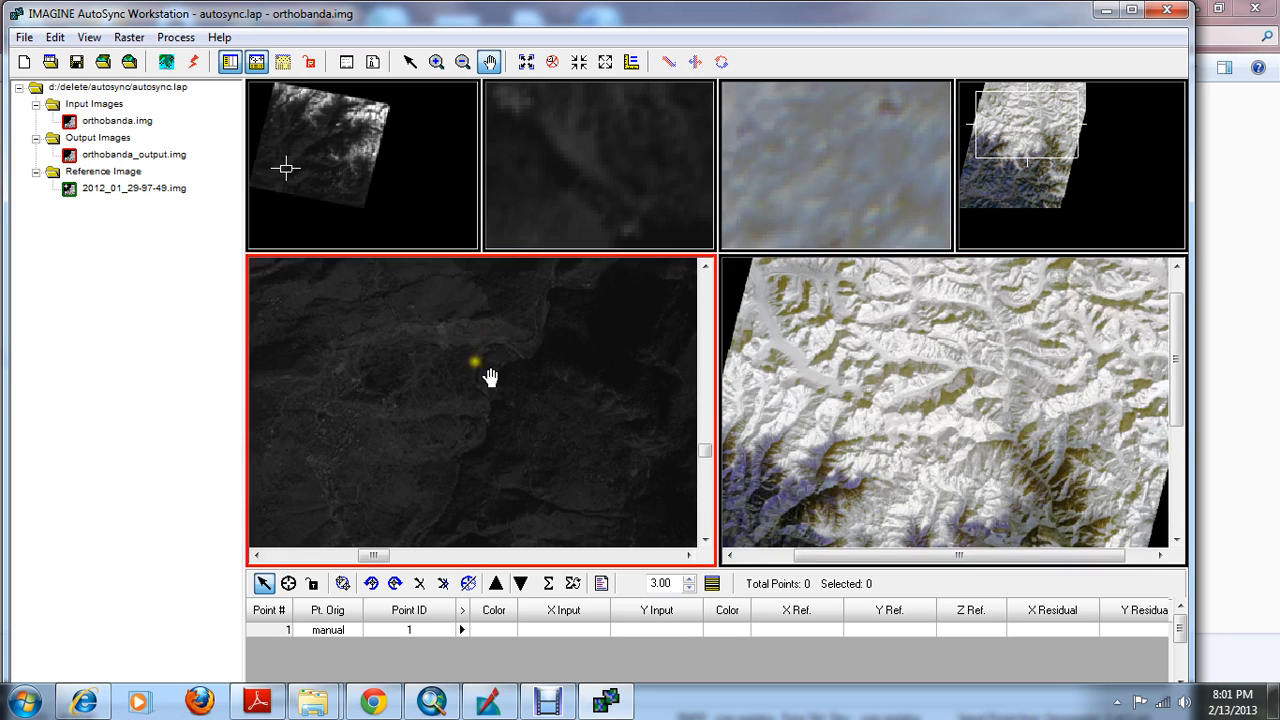
Run automatic point matching (APM) on the project and check the progress of the active area computation
click(166, 63)
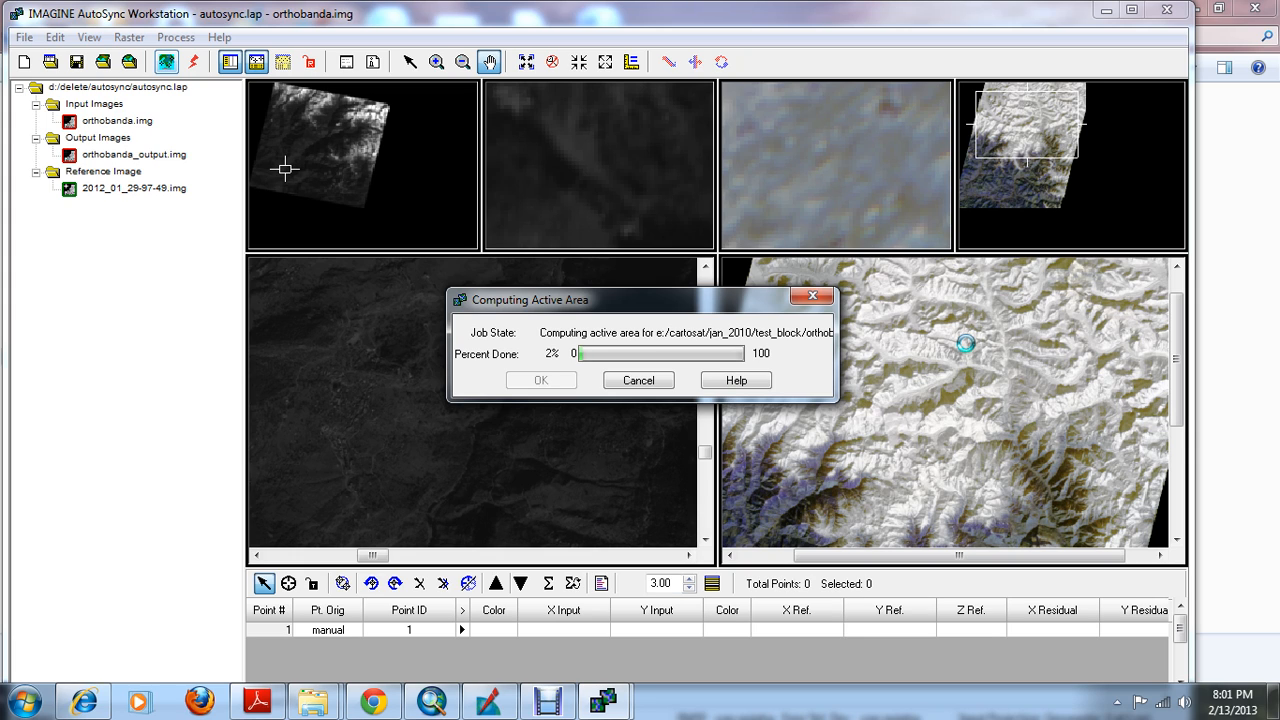
click(548, 700)
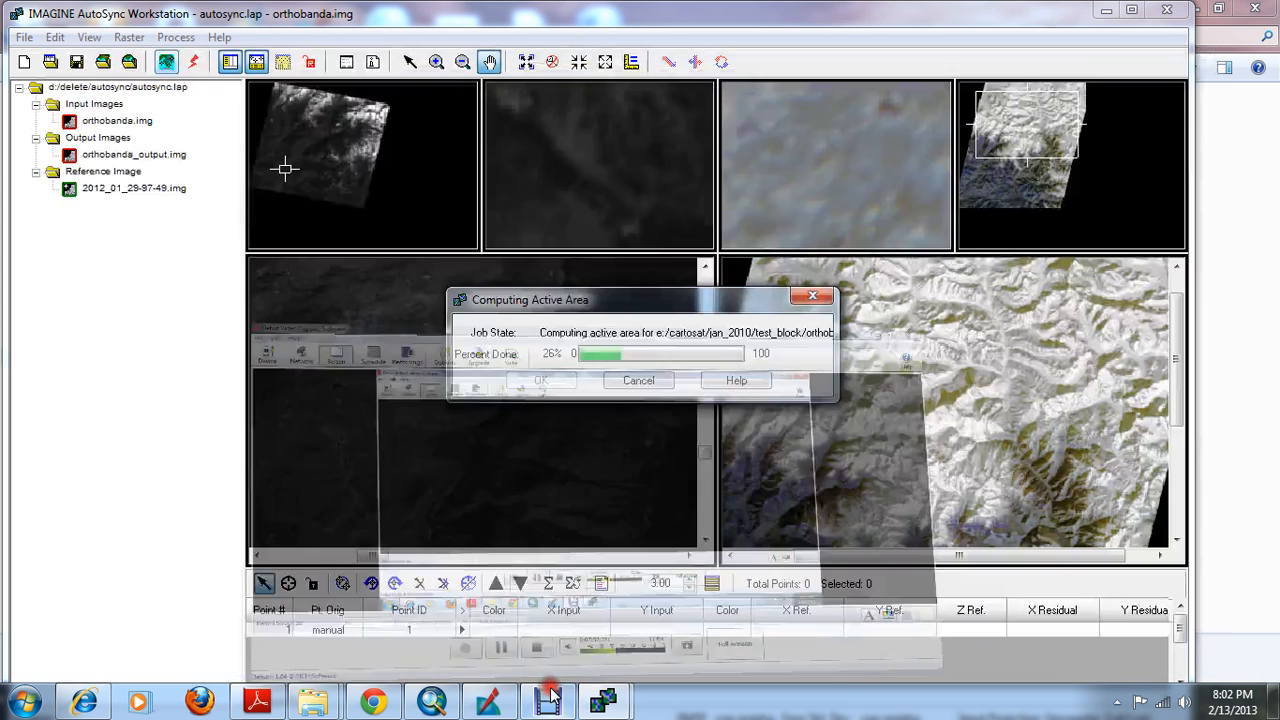
click(608, 700)
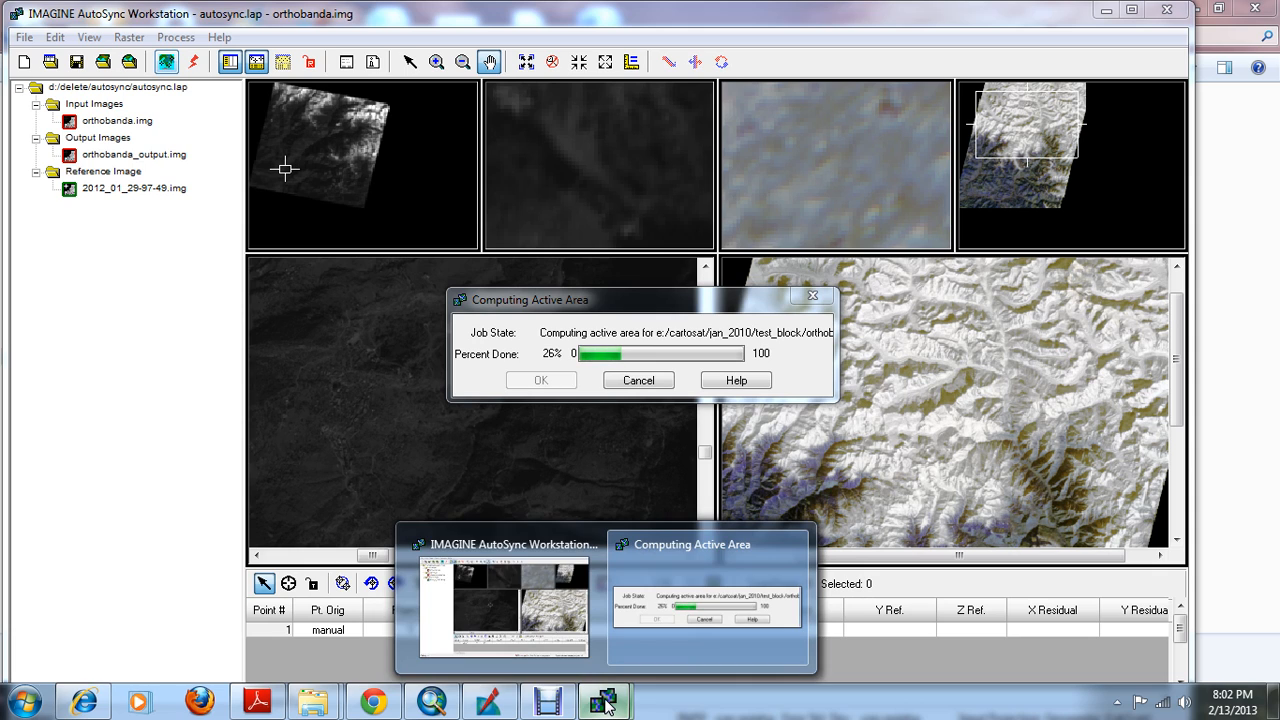
Bring the Computing Active Area progress dialog to the front and move it higher on the screen to check its progress
click(548, 700)
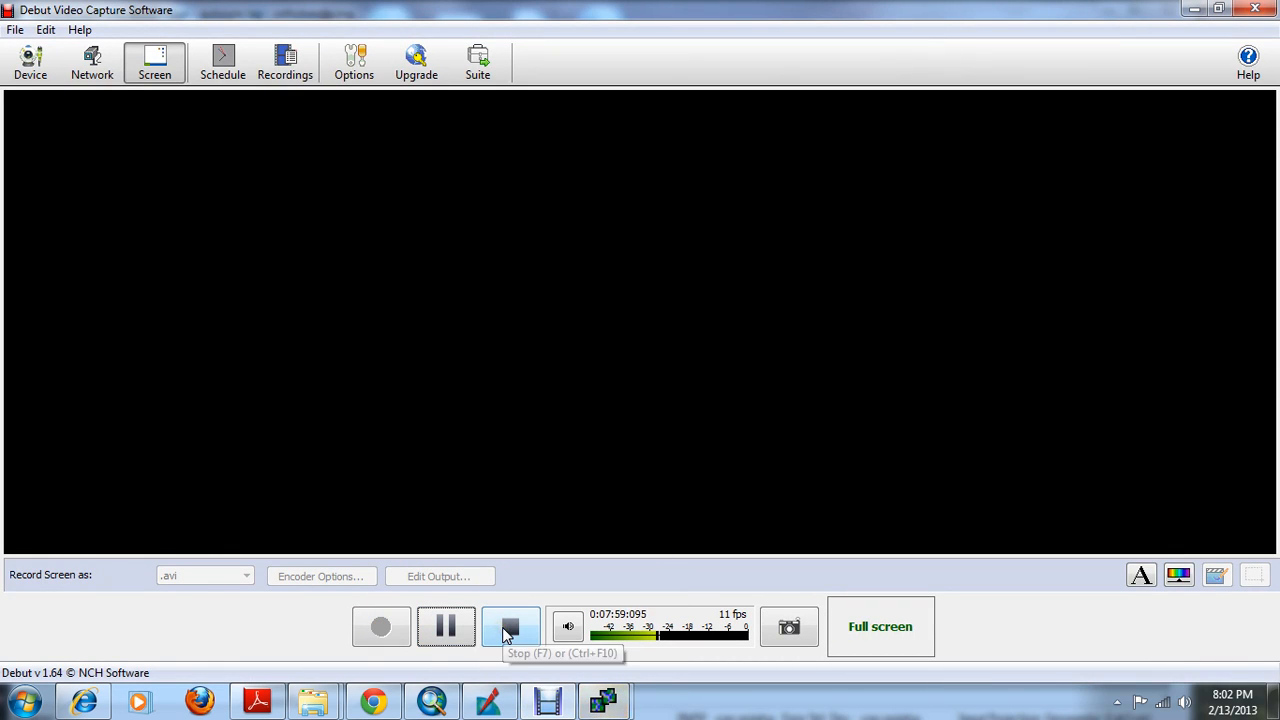
mouse_move(607, 703)
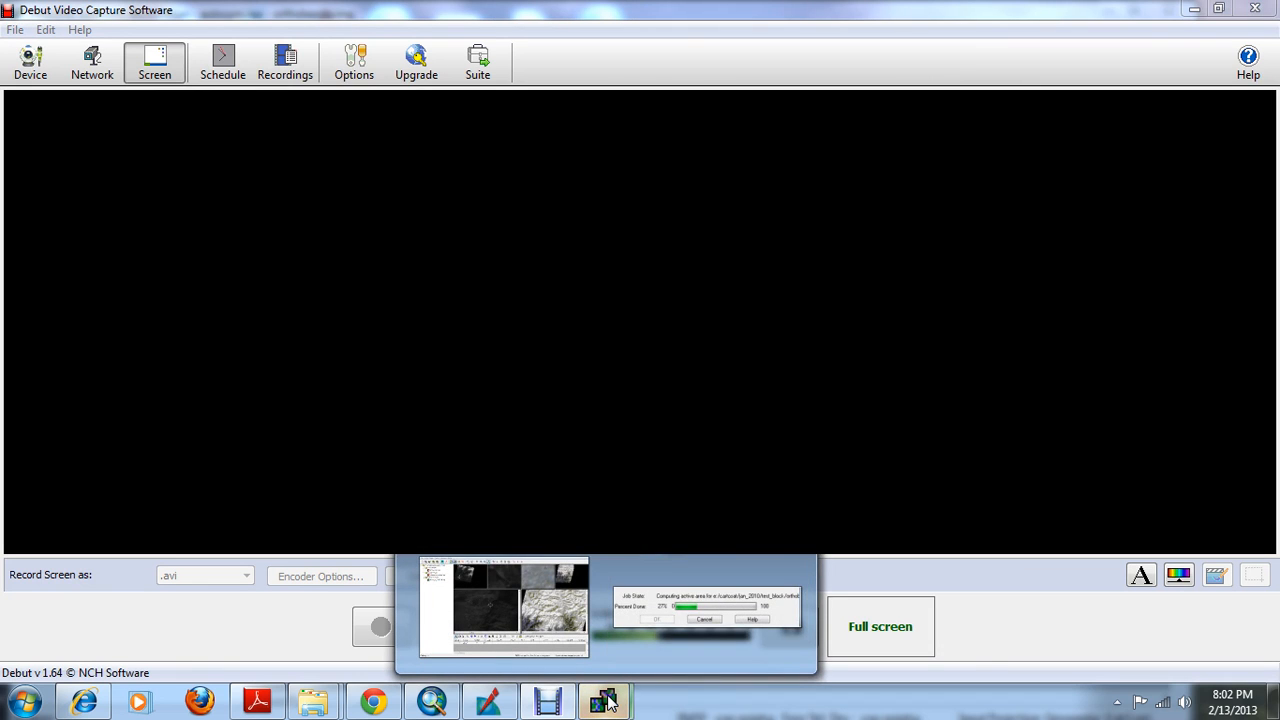
click(504, 607)
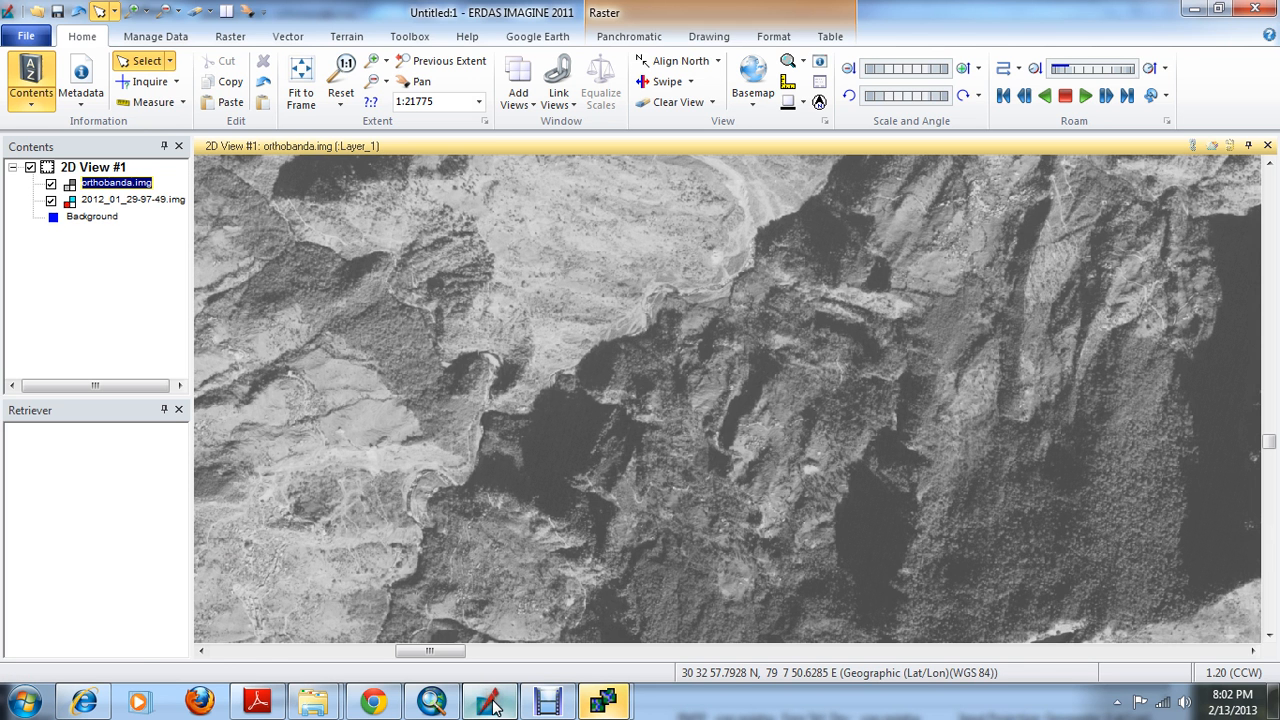
click(1190, 8)
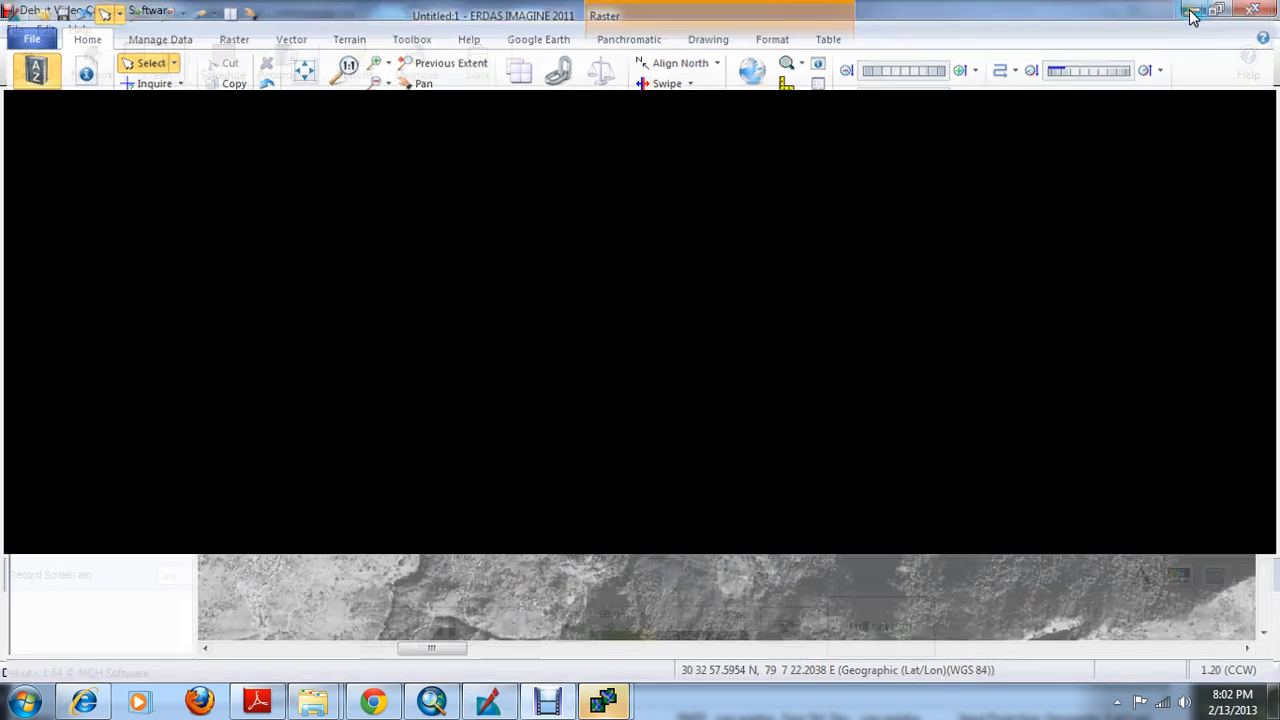
mouse_move(607, 703)
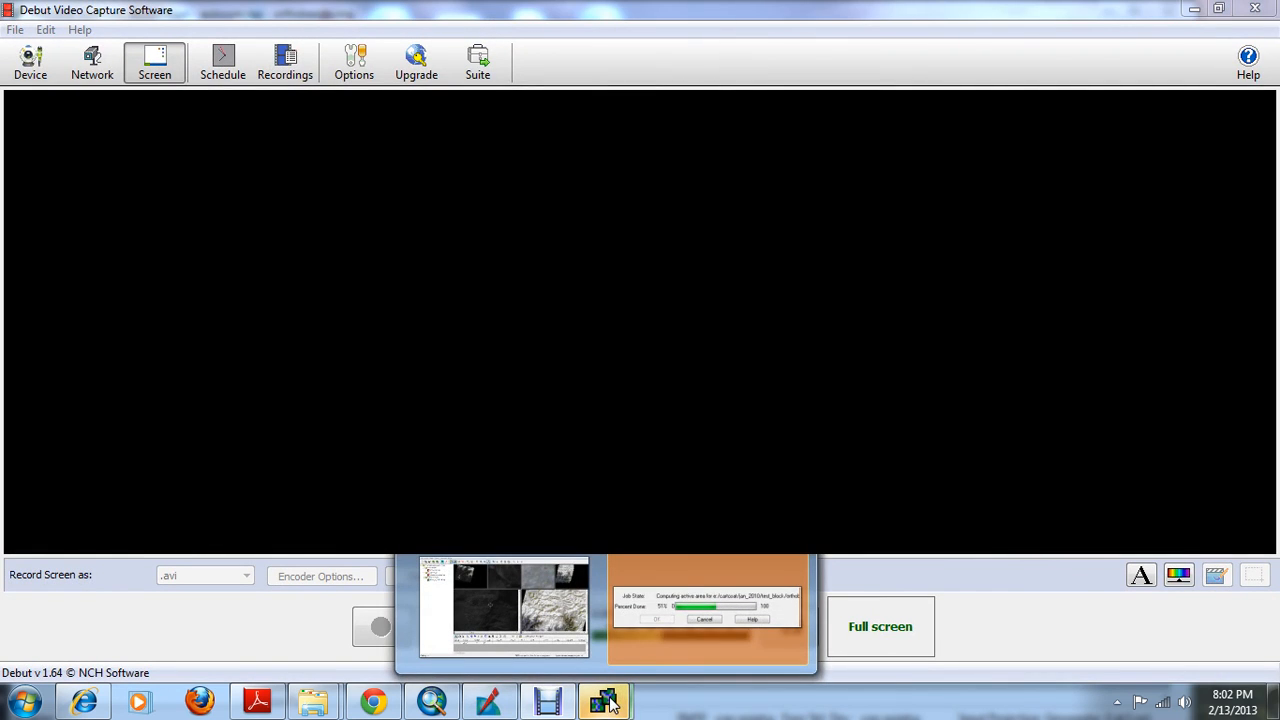
click(682, 570)
drag(711, 304, 703, 180)
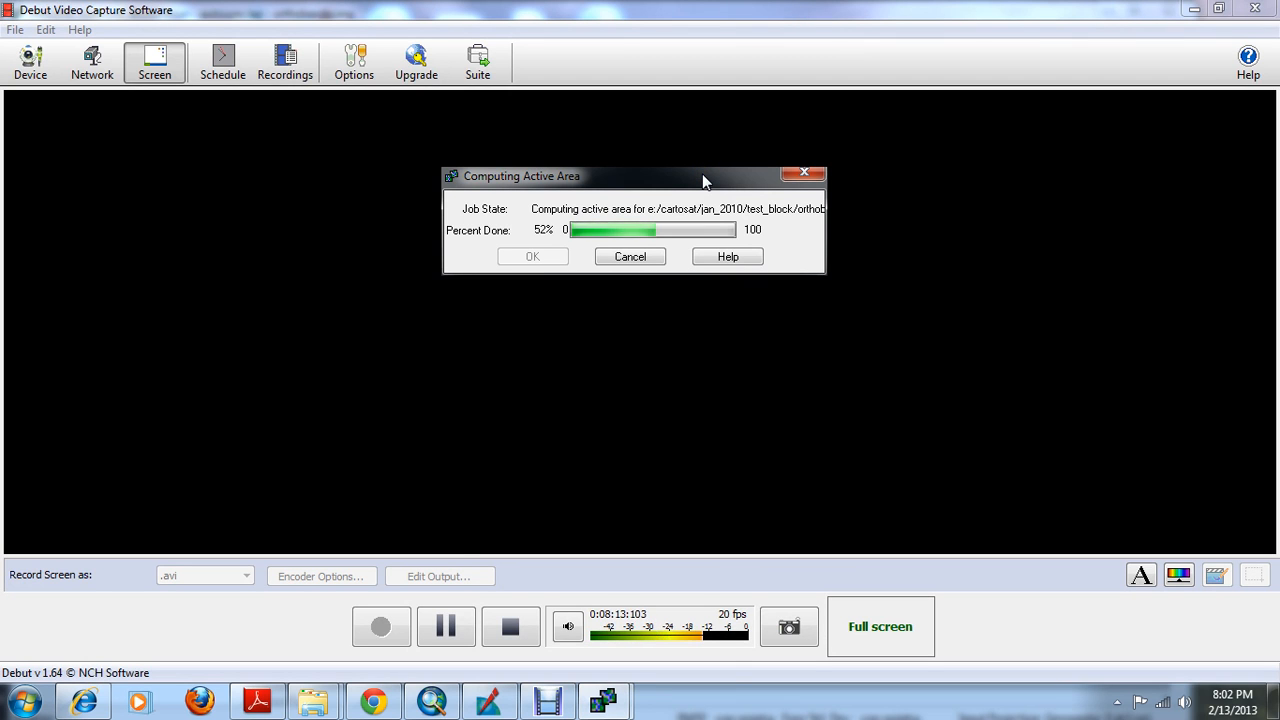
Switch to ERDAS IMAGINE and examine the river bend and dark shadowed slopes of orthobanda.img in the 2D view
click(490, 700)
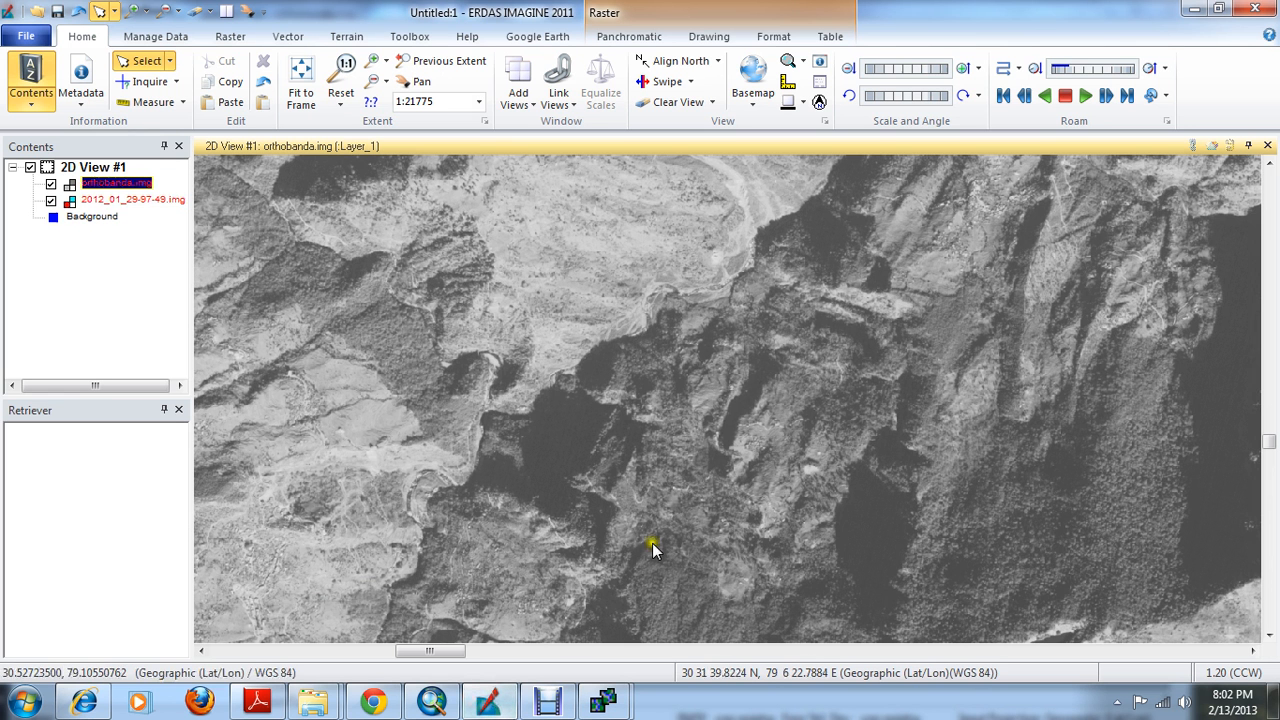
click(545, 414)
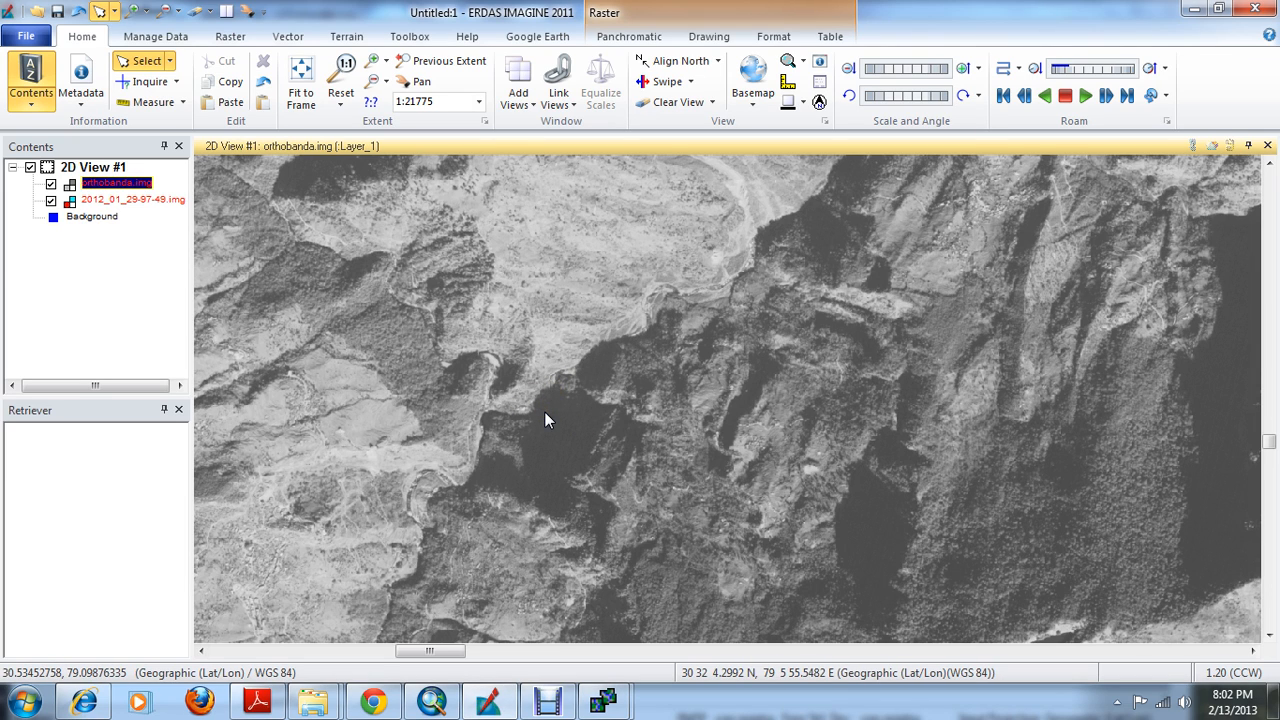
click(544, 412)
click(523, 420)
click(248, 12)
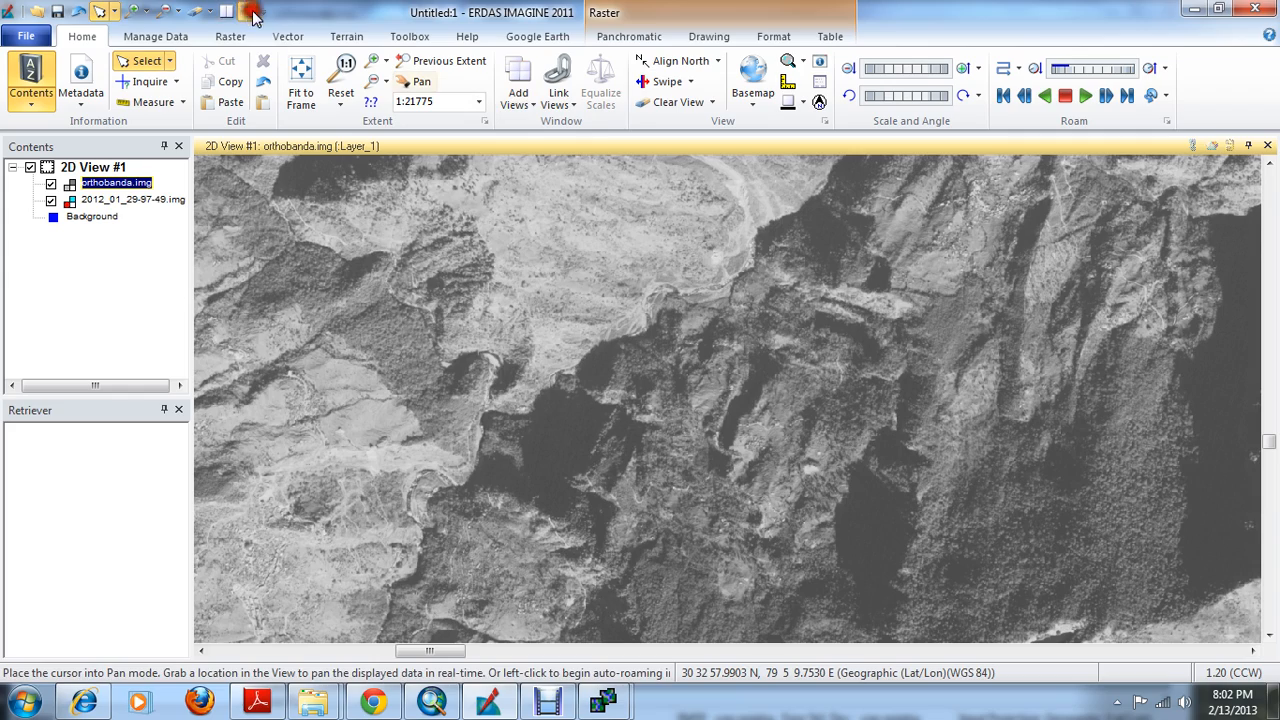
drag(486, 371, 582, 330)
scroll(582, 330, down, 3)
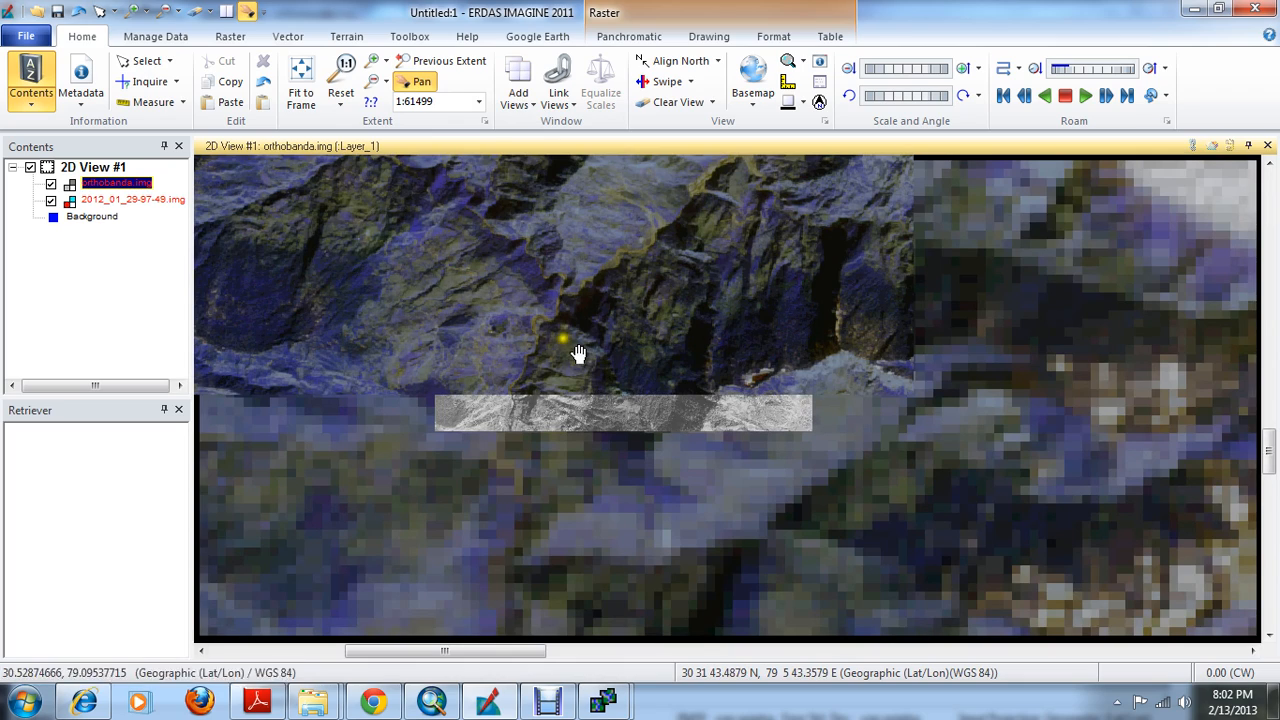
drag(557, 314, 558, 364)
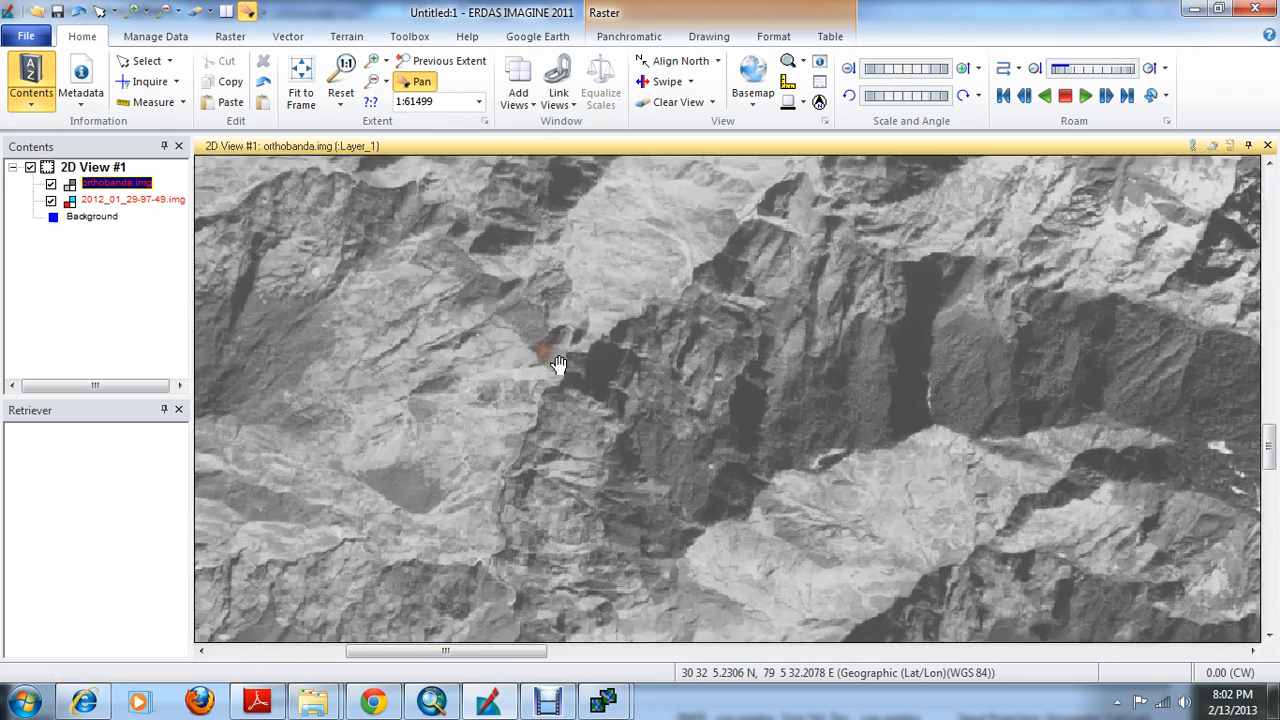
Examine the river bend in orthobanda.img over the 2012_01_29-97-49.img reference, from close detail to the wider surrounding valley
scroll(558, 364, up, 3)
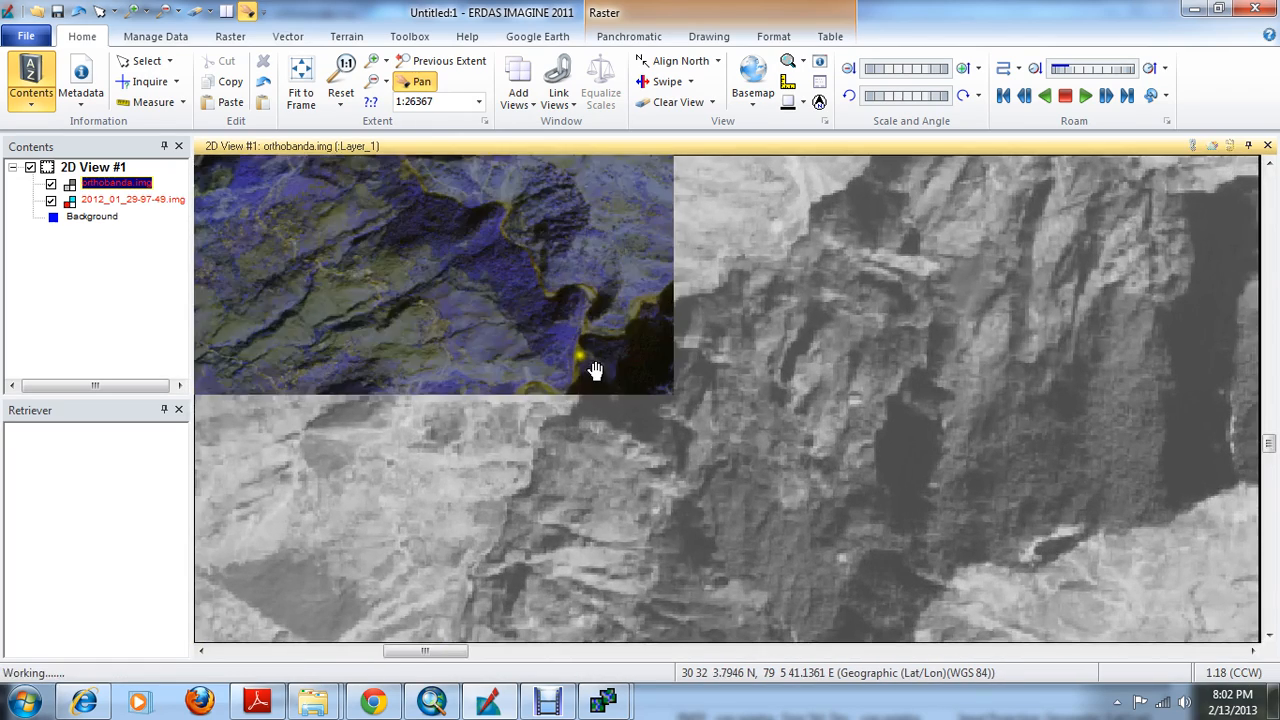
scroll(594, 357, up, 2)
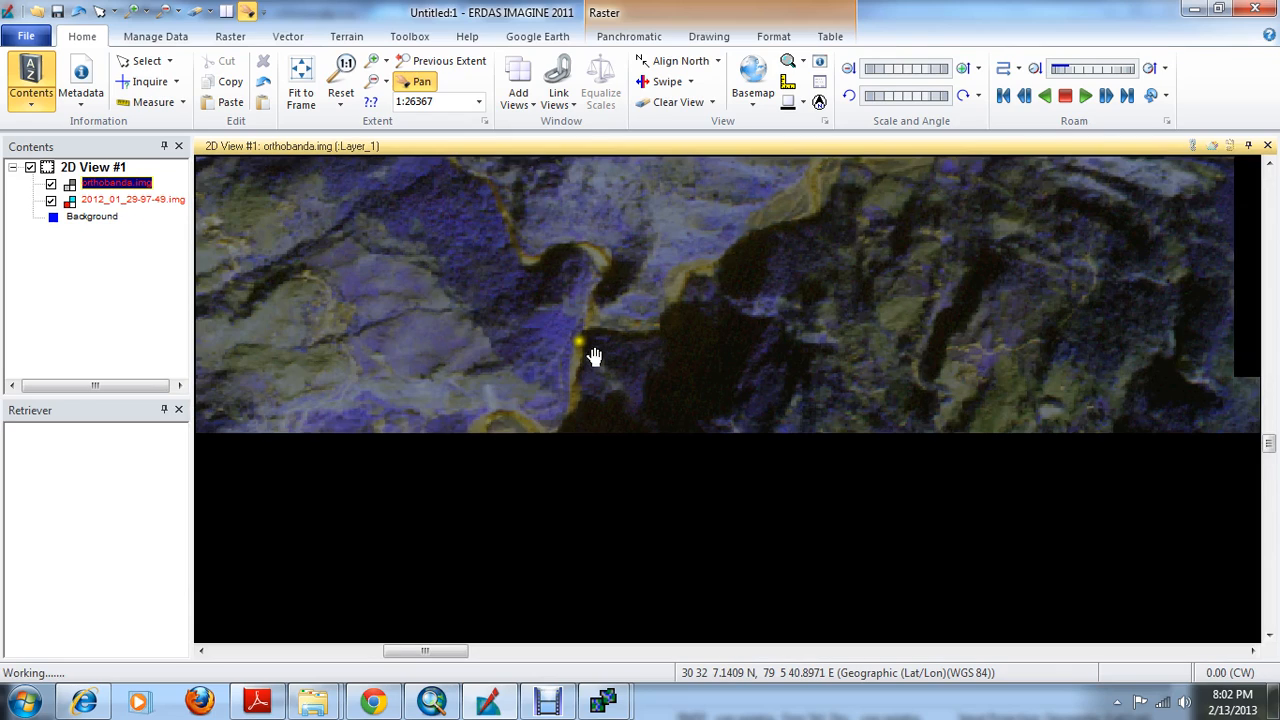
drag(585, 340, 594, 379)
scroll(594, 379, down, 2)
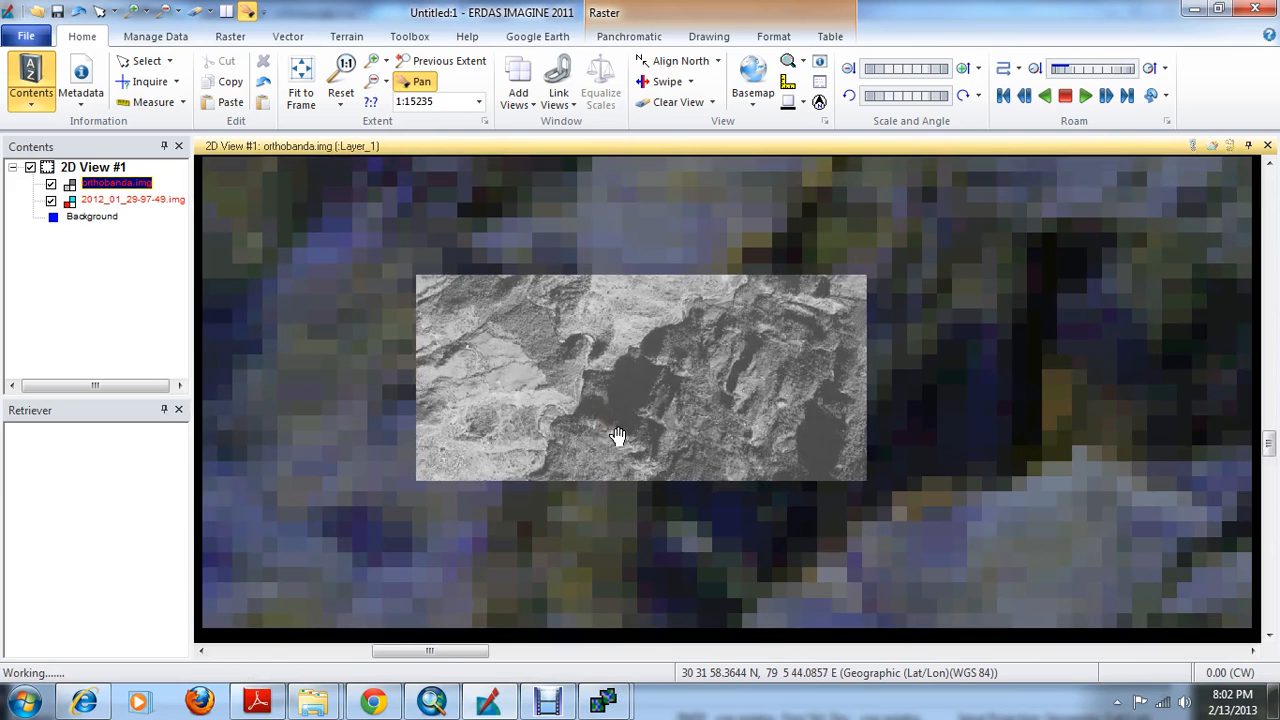
scroll(615, 436, down, 2)
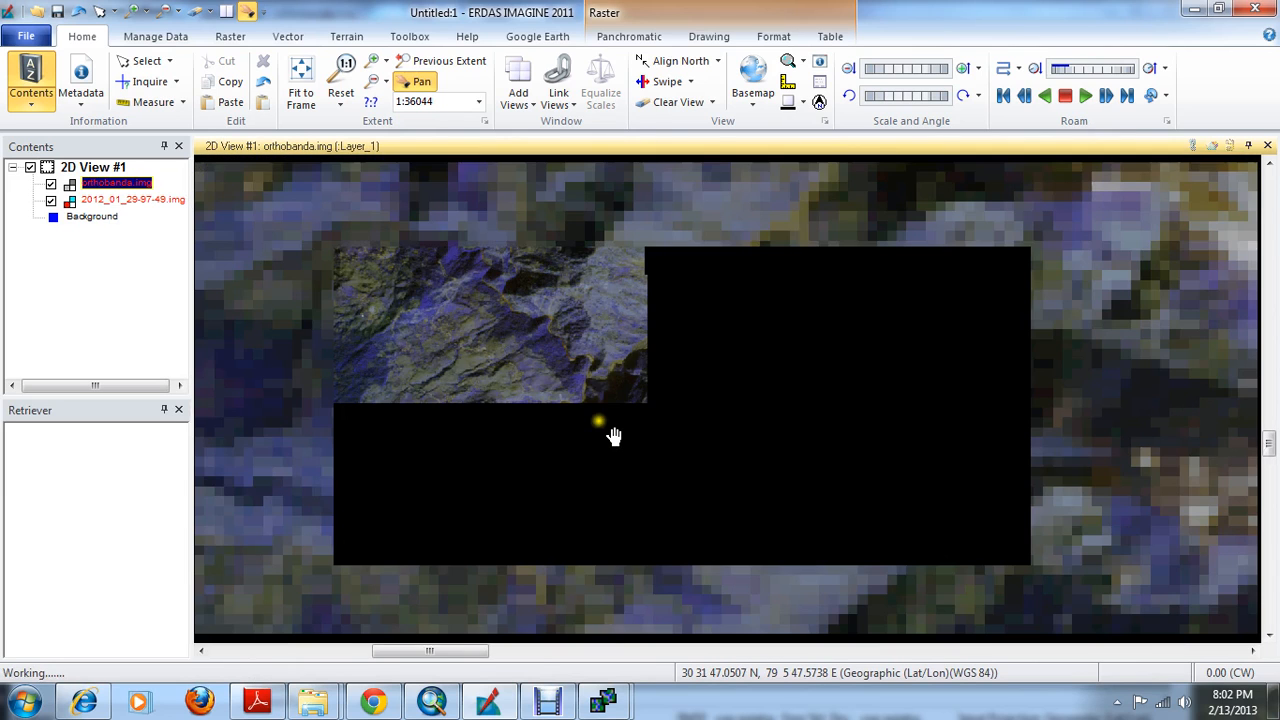
scroll(614, 436, down, 1)
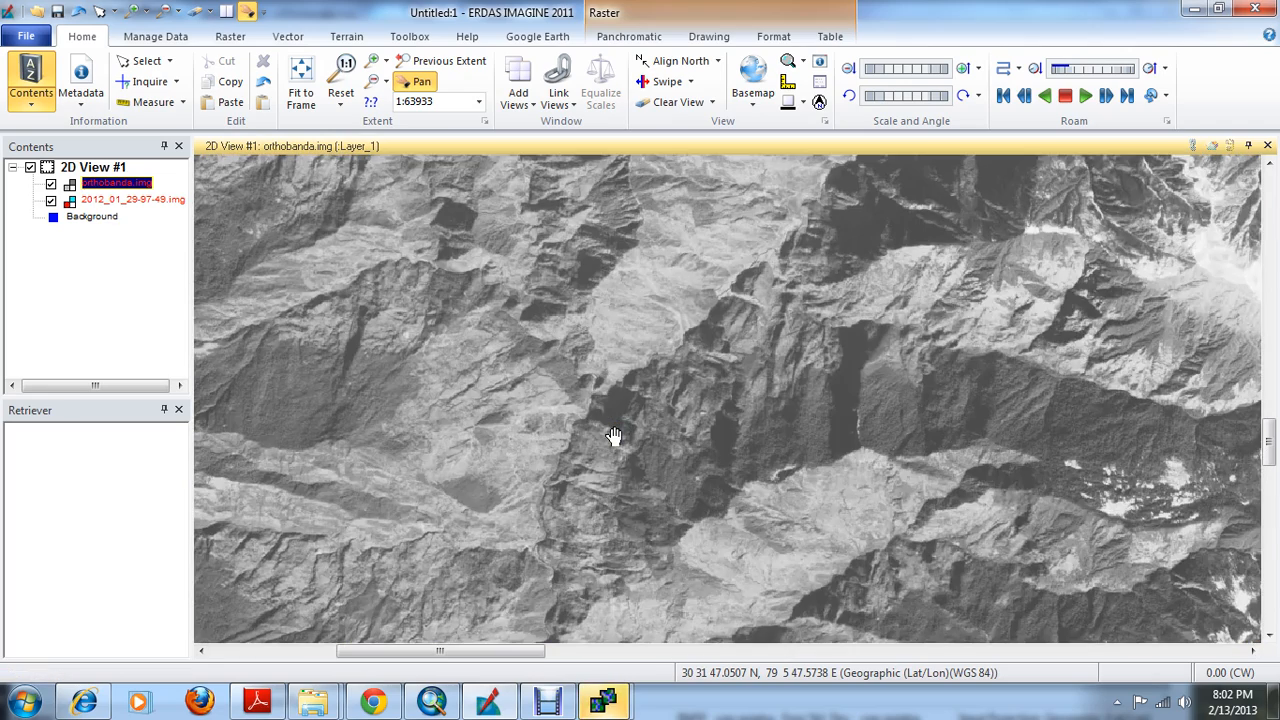
drag(614, 436, 605, 372)
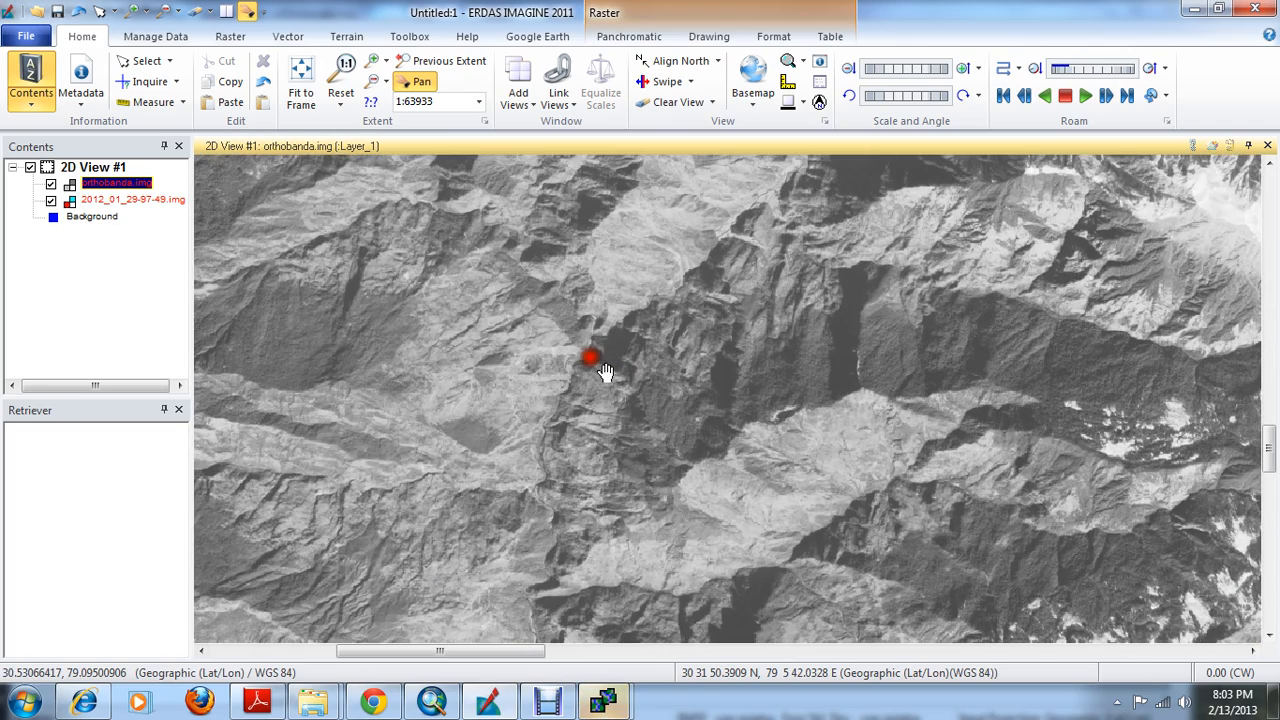
scroll(605, 372, down, 1)
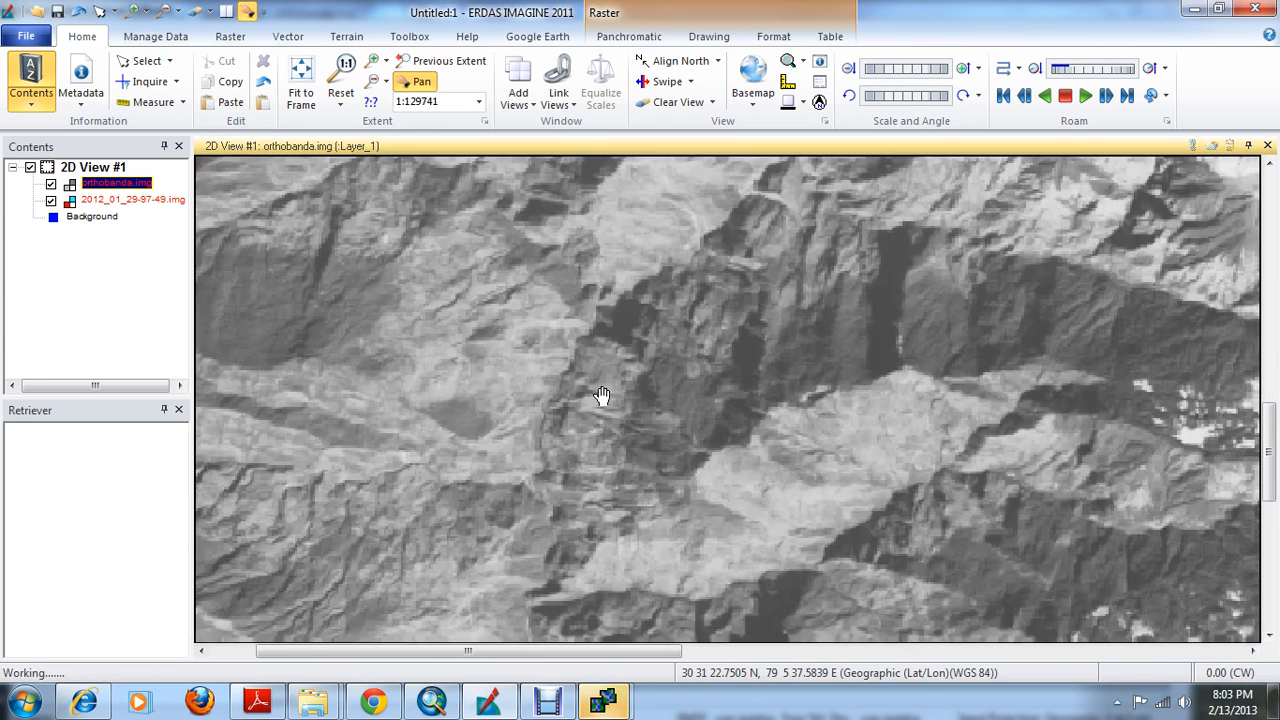
scroll(603, 396, up, 1)
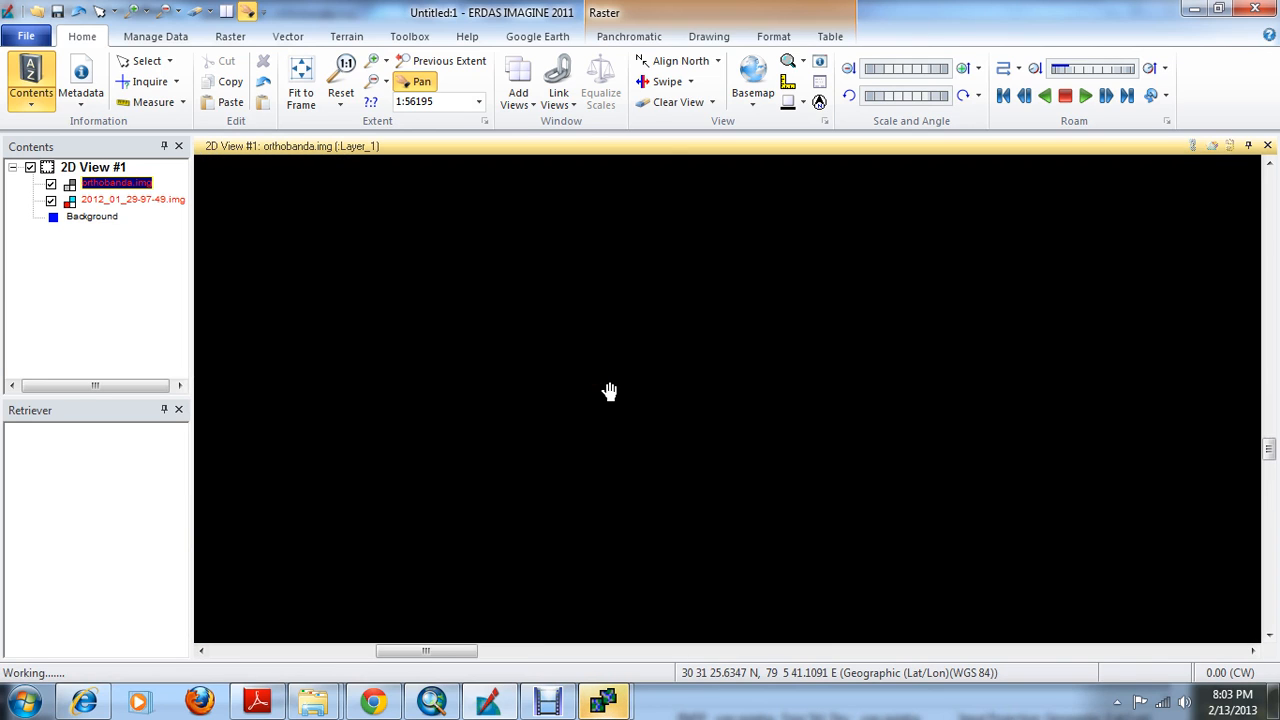
Clear both images from the ERDAS IMAGINE 2D view, closing orthobanda.img without saving its changes
scroll(609, 330, up, 1)
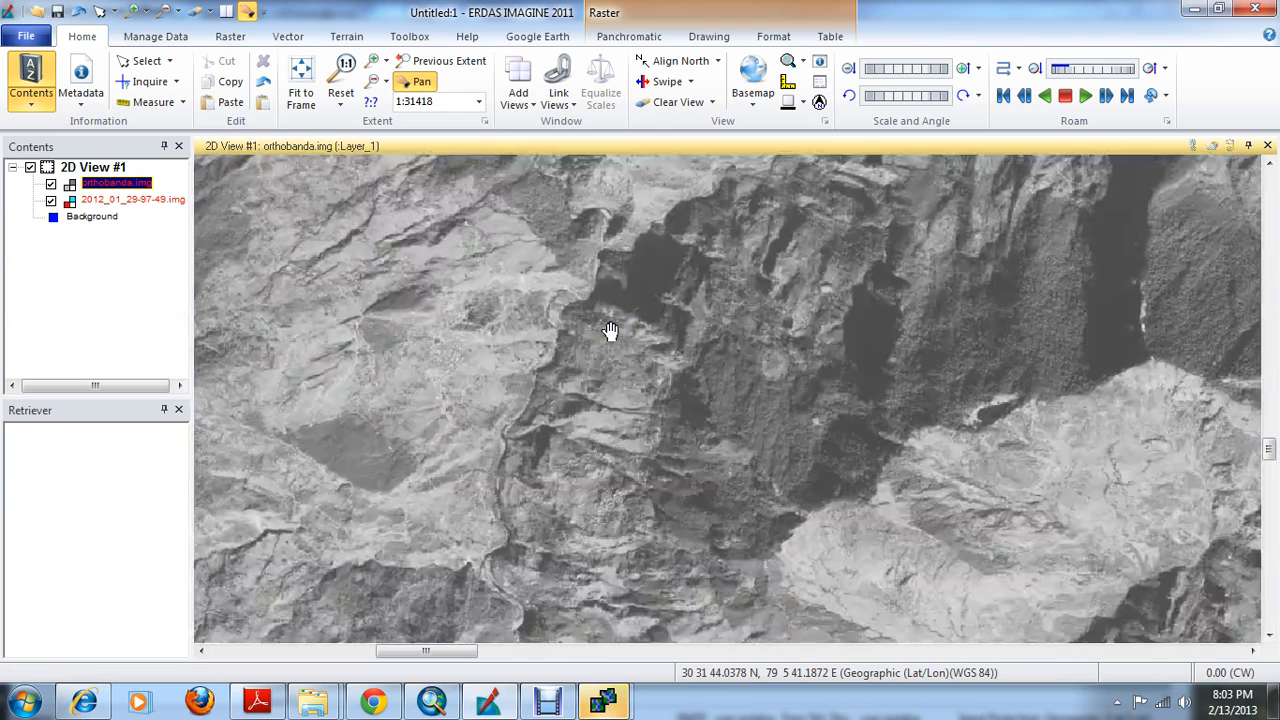
right_click(610, 330)
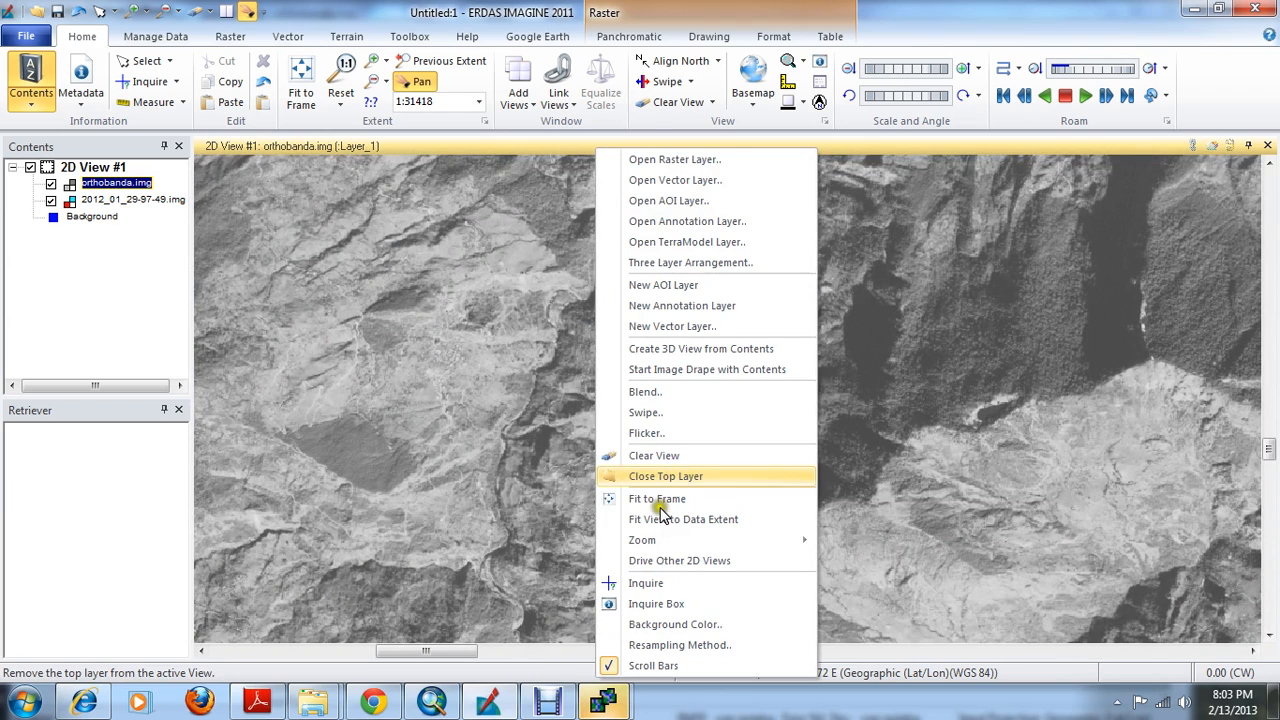
click(650, 456)
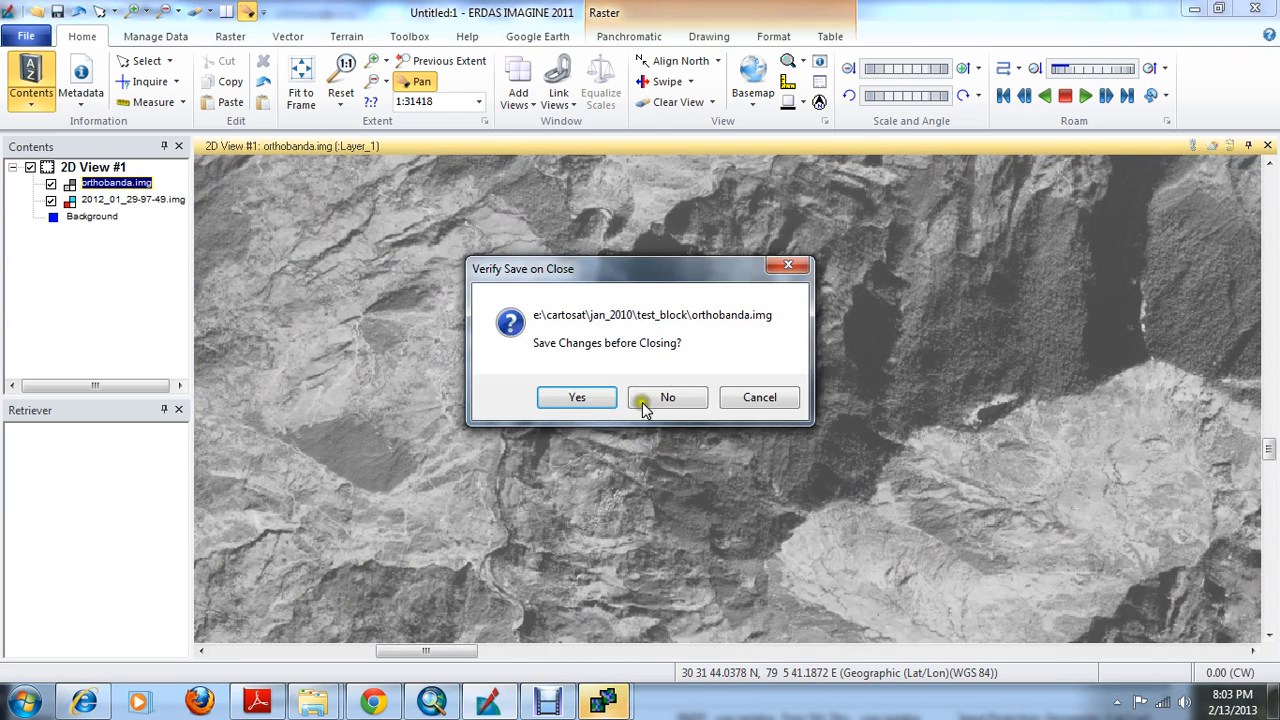
click(647, 397)
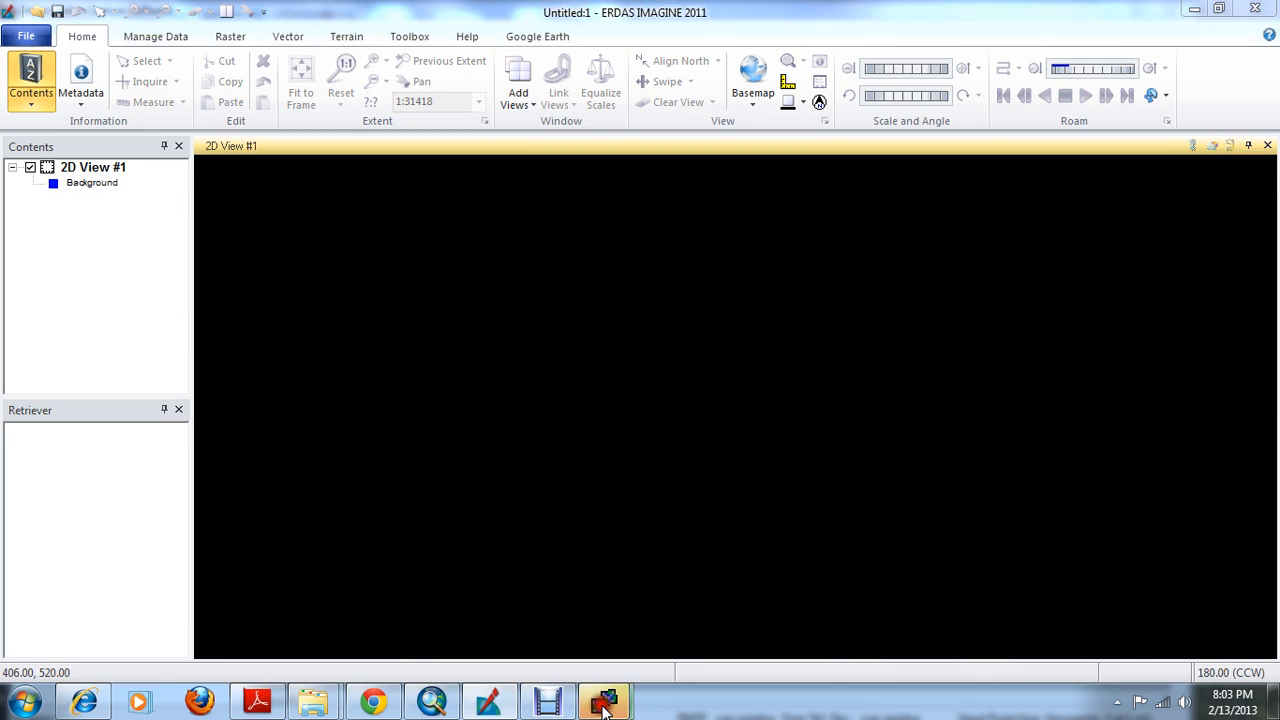
Switch back to AutoSync Workstation and move the Computing Active Area dialog higher to check the point matching progress
mouse_move(604, 706)
click(658, 610)
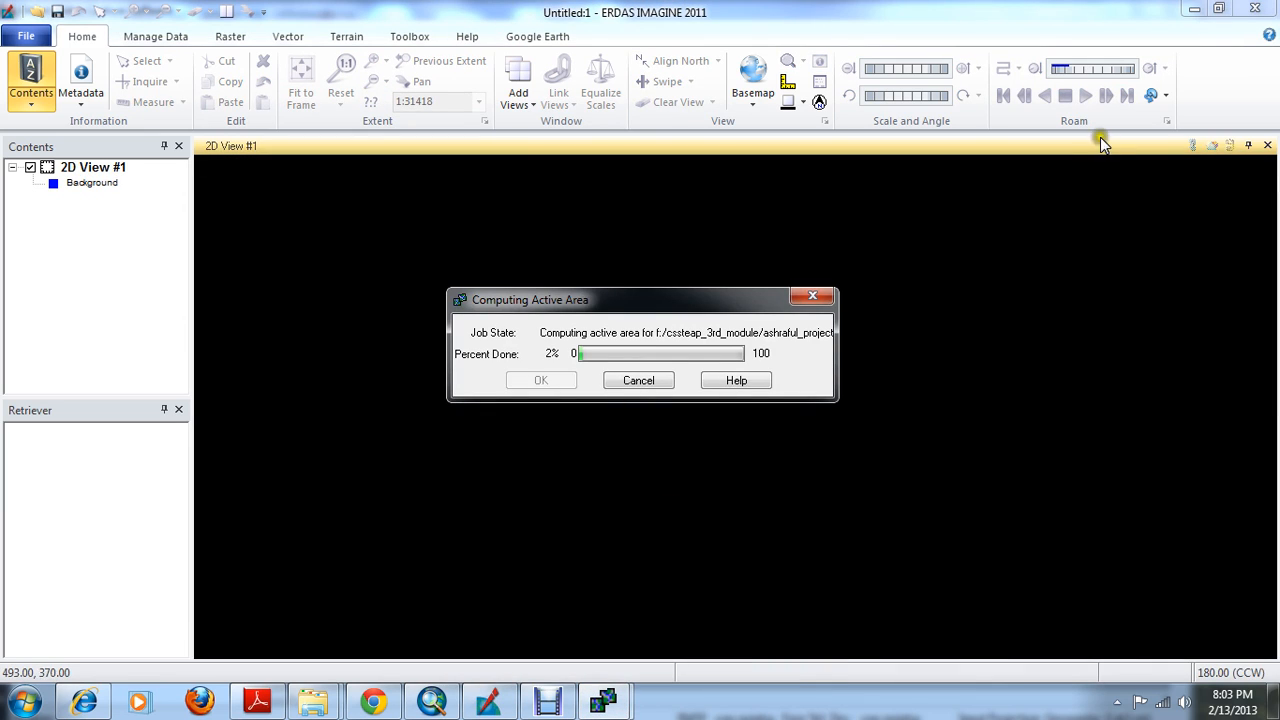
click(1197, 10)
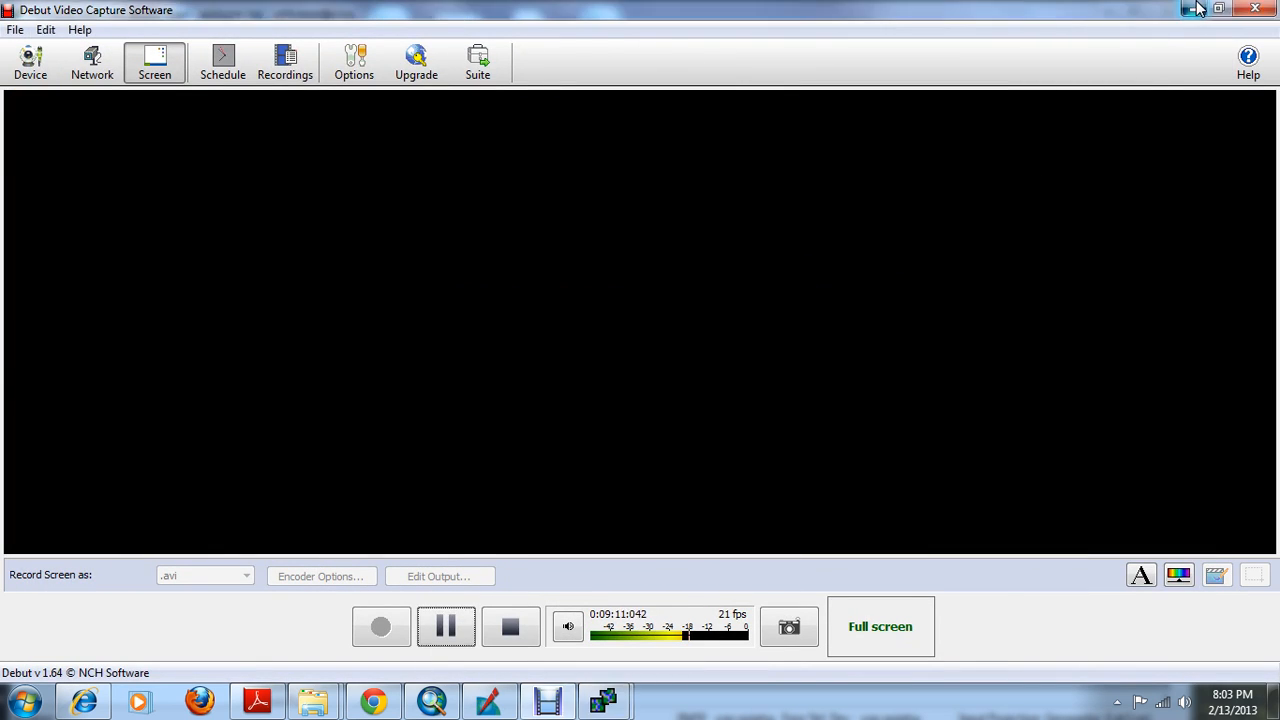
click(1195, 9)
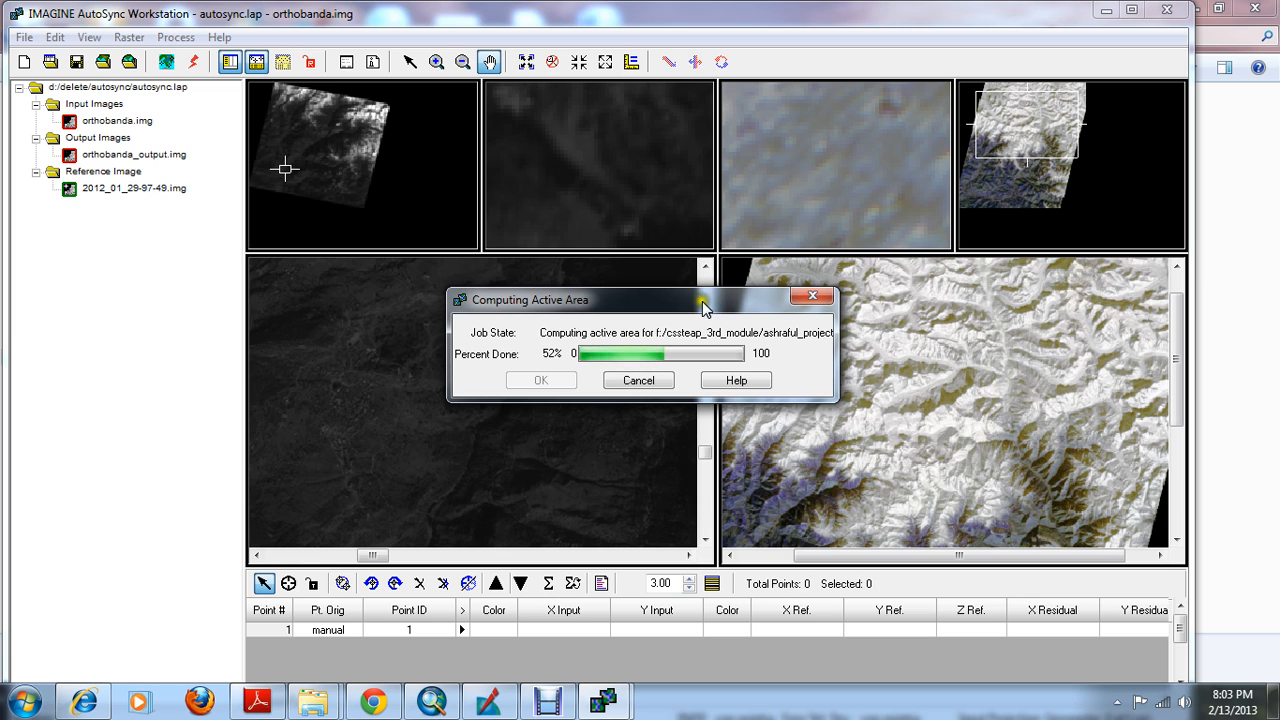
drag(700, 299, 743, 121)
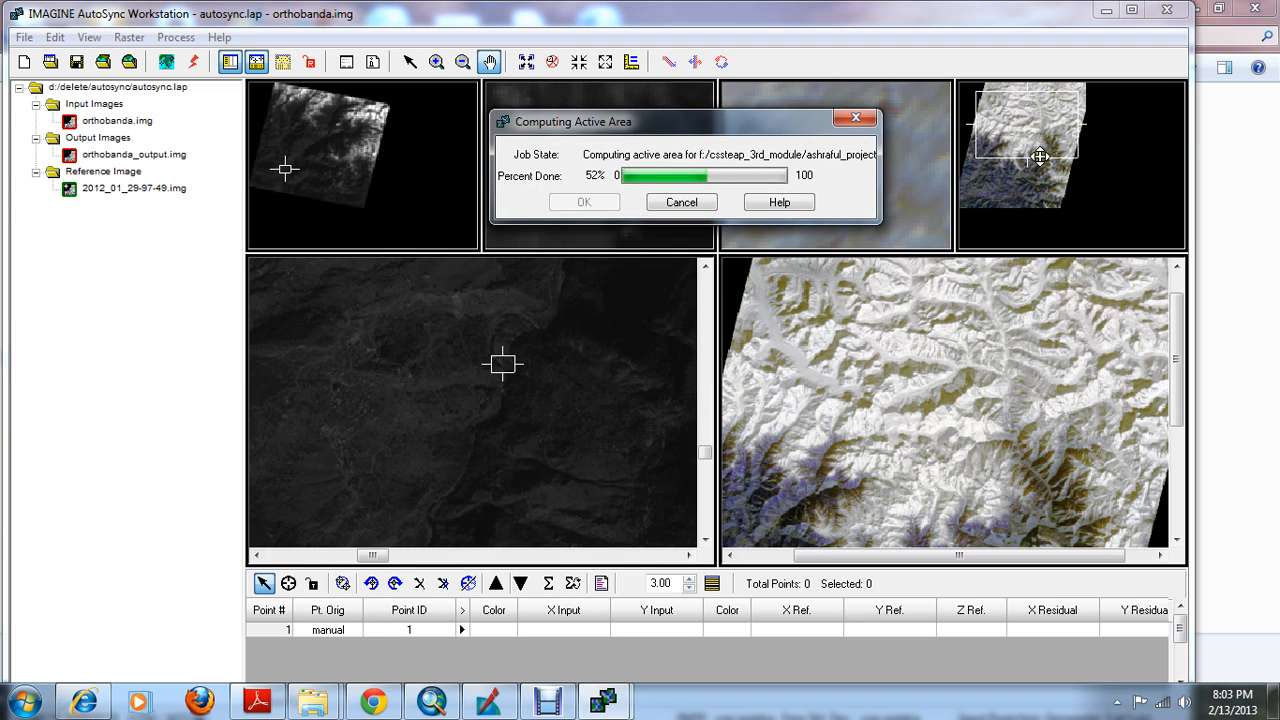
drag(1039, 160, 1028, 182)
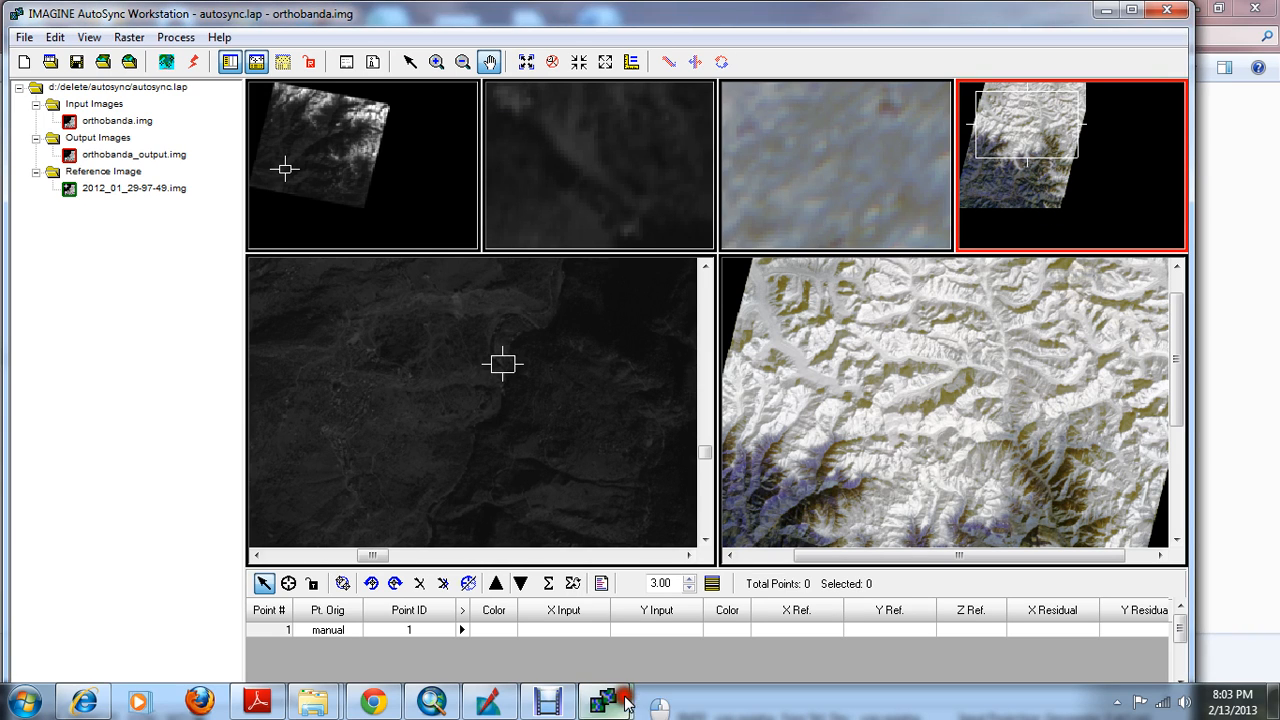
click(700, 600)
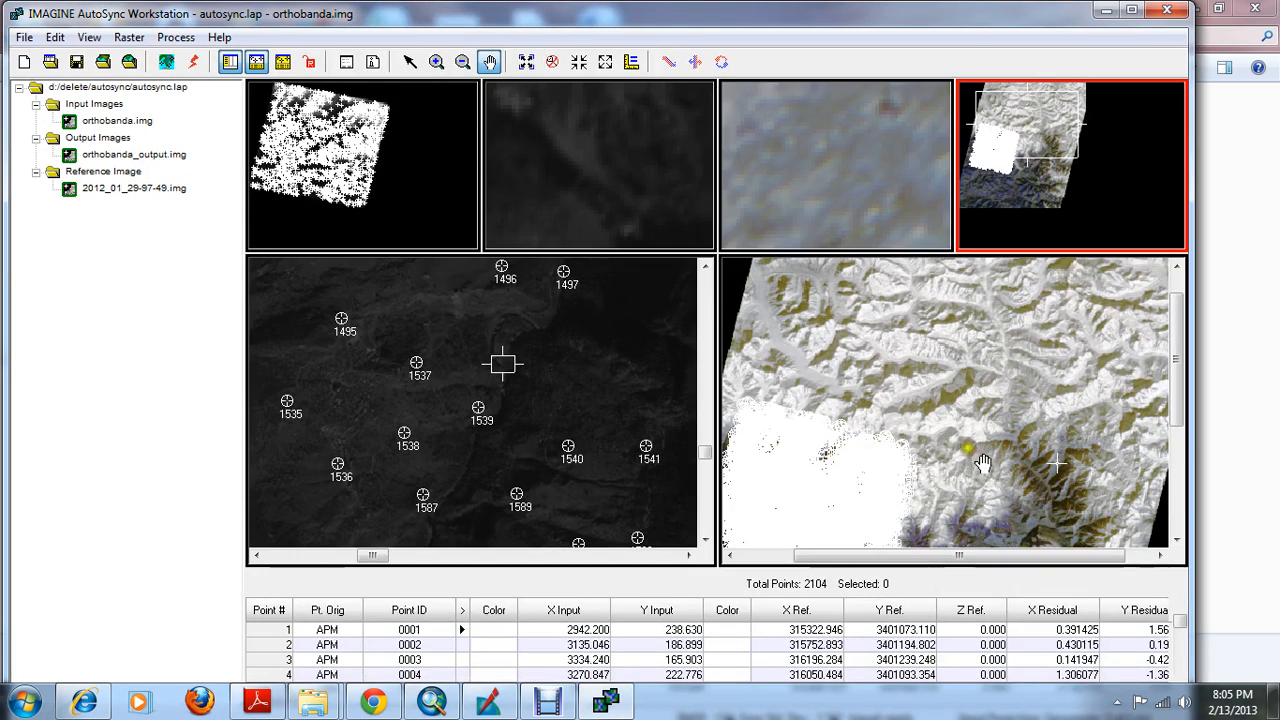
Maximize the AutoSync Workstation and examine the generated tie points from first to last, along with the overall RMSE
click(1133, 9)
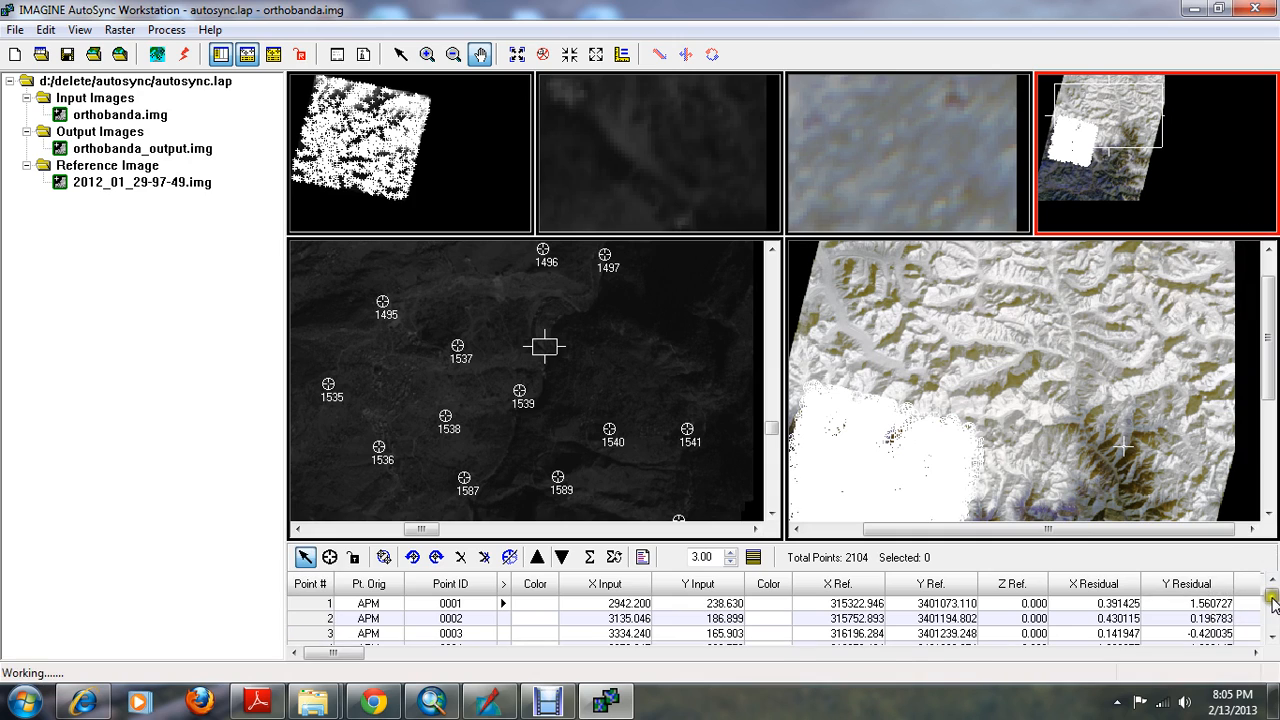
drag(1273, 597, 1274, 643)
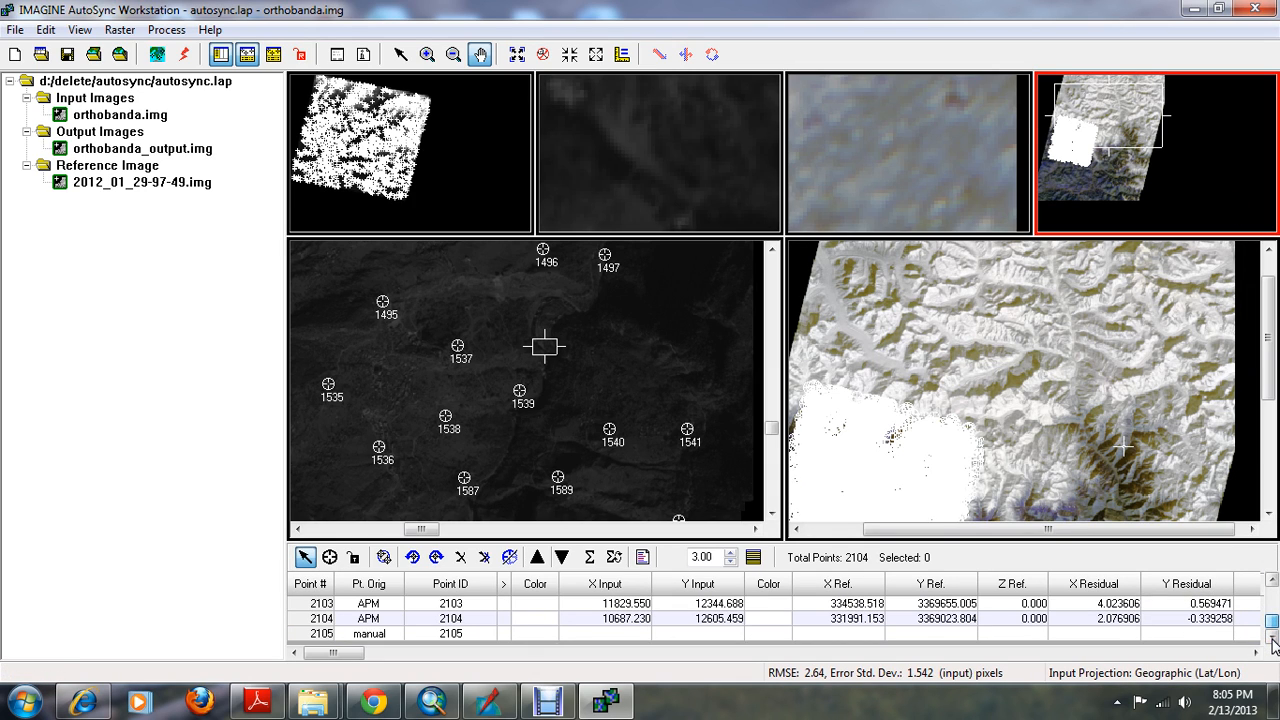
drag(1274, 630, 1273, 594)
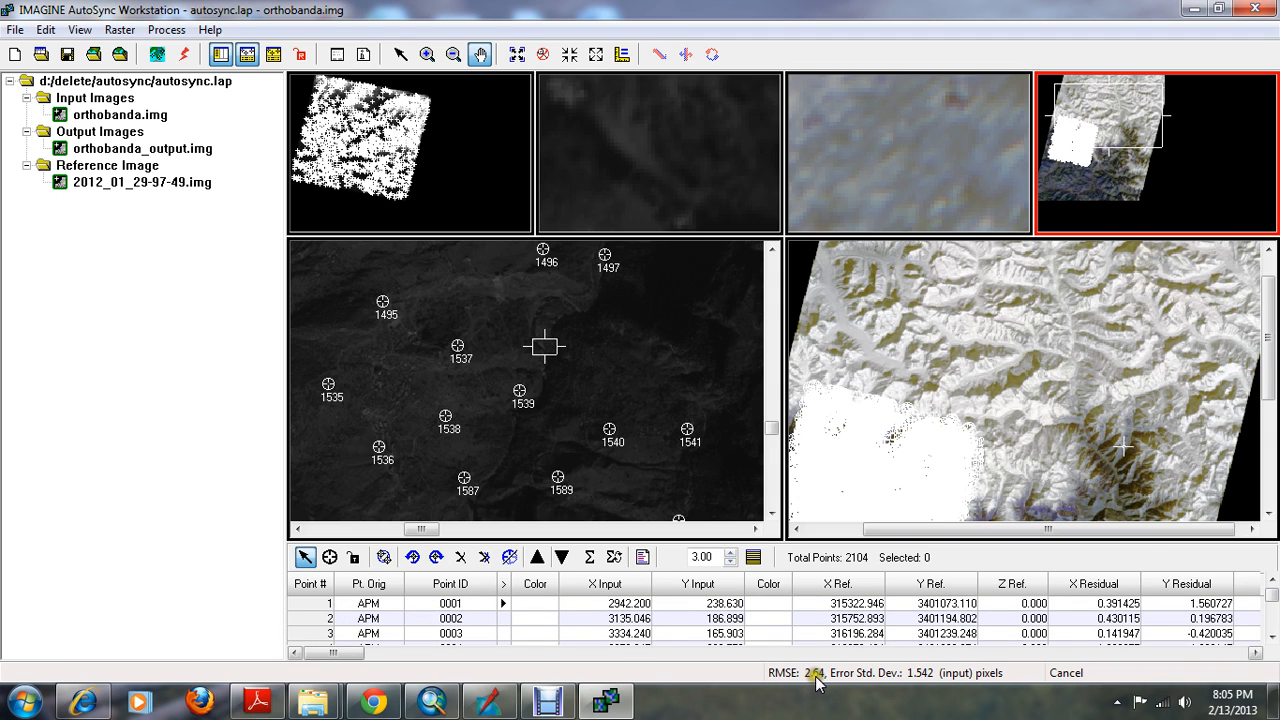
click(1218, 8)
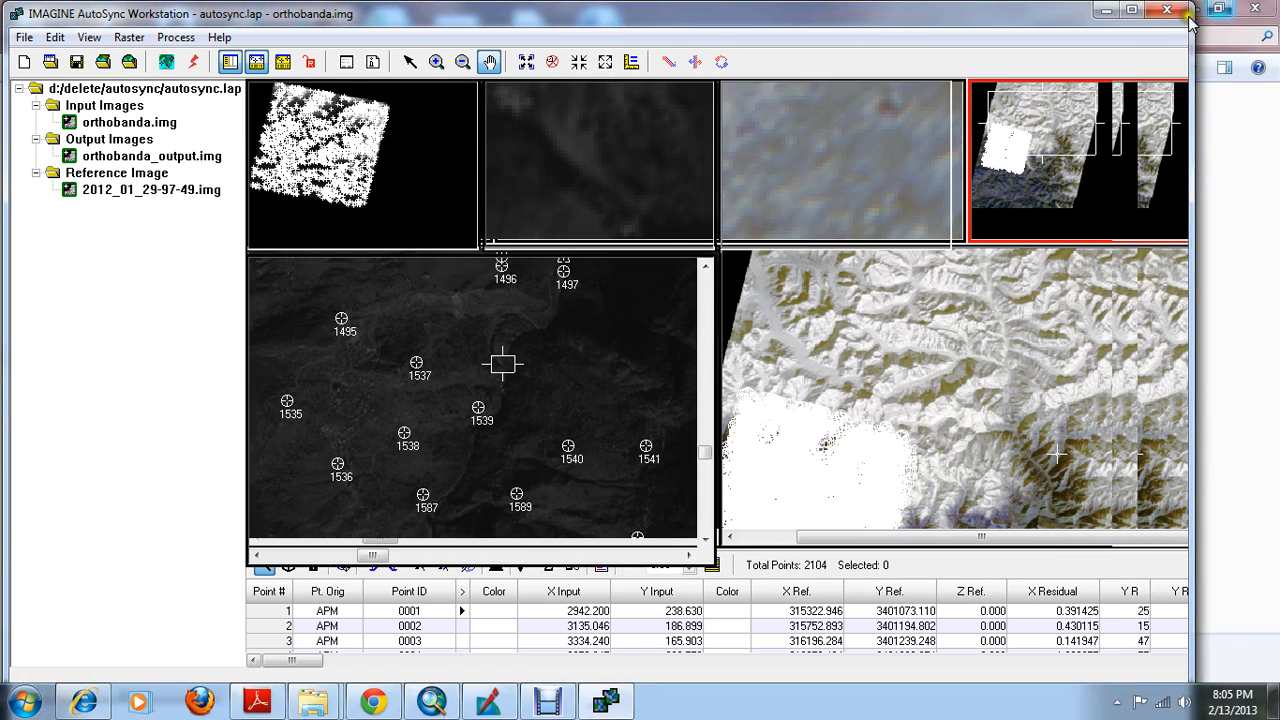
click(1131, 9)
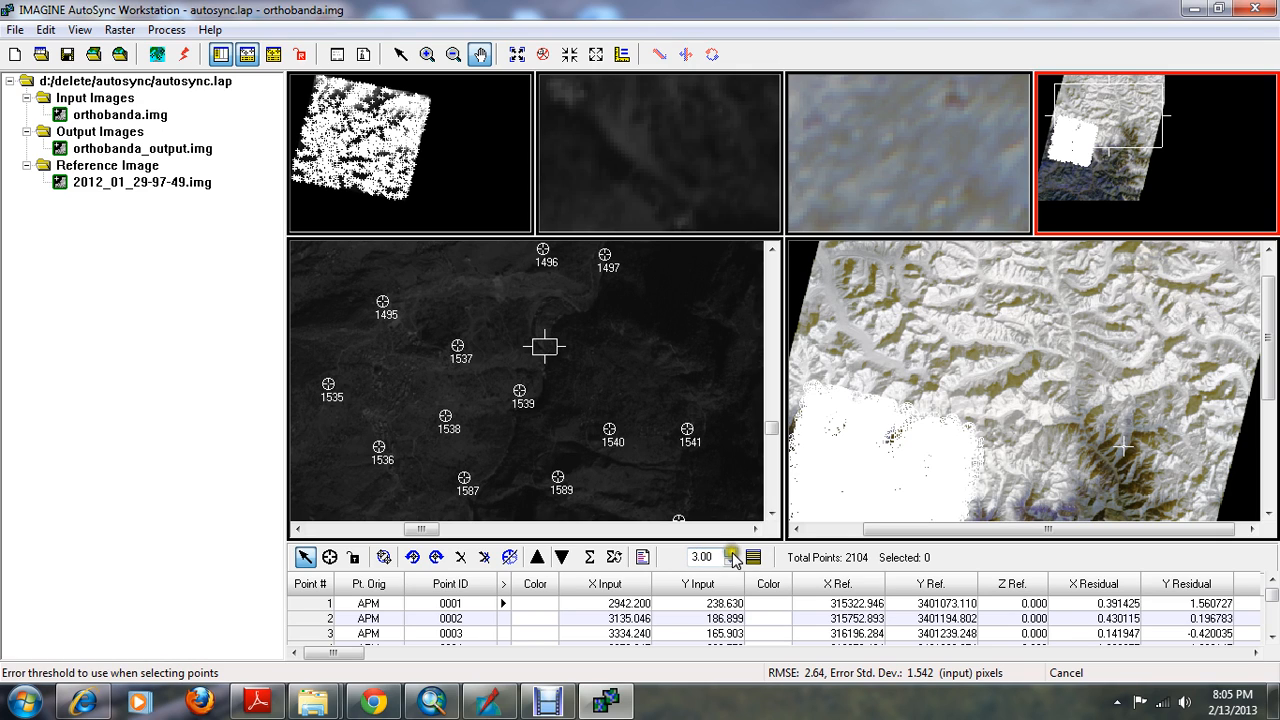
Select the tie points above the 3.00 error threshold, enlarge the point table to inspect them, and delete the selected points
drag(720, 556, 683, 554)
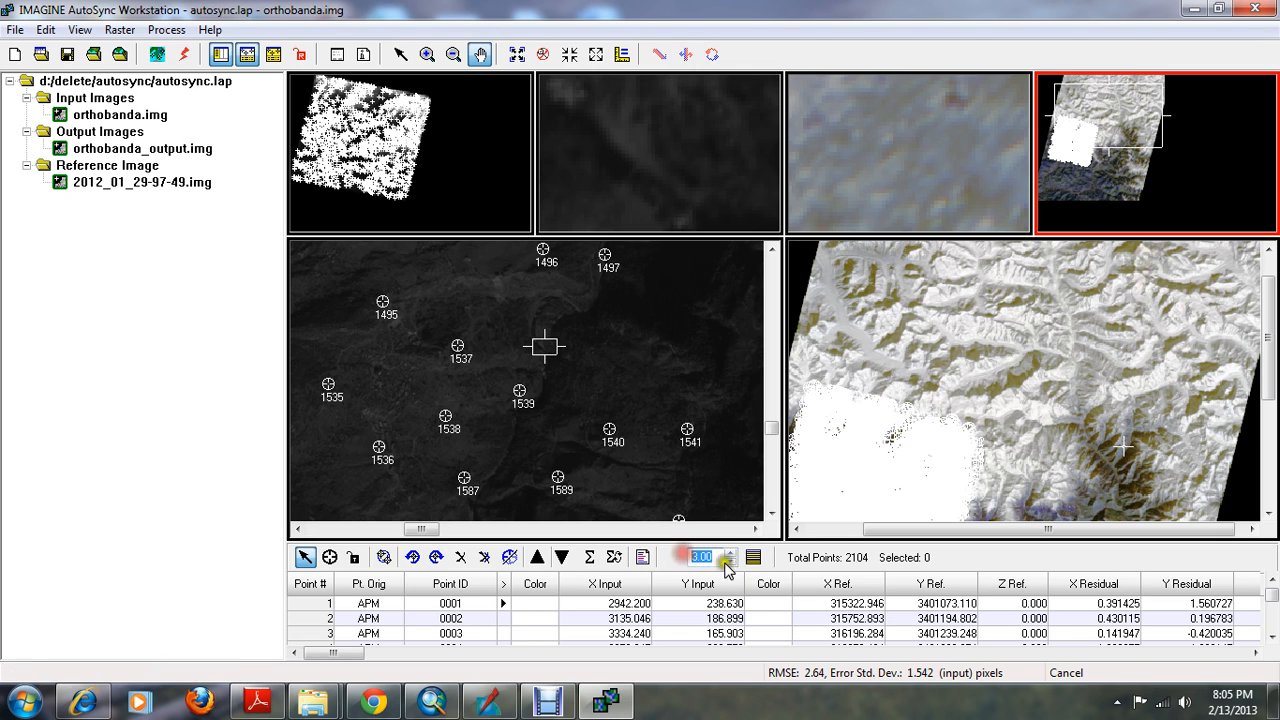
click(755, 559)
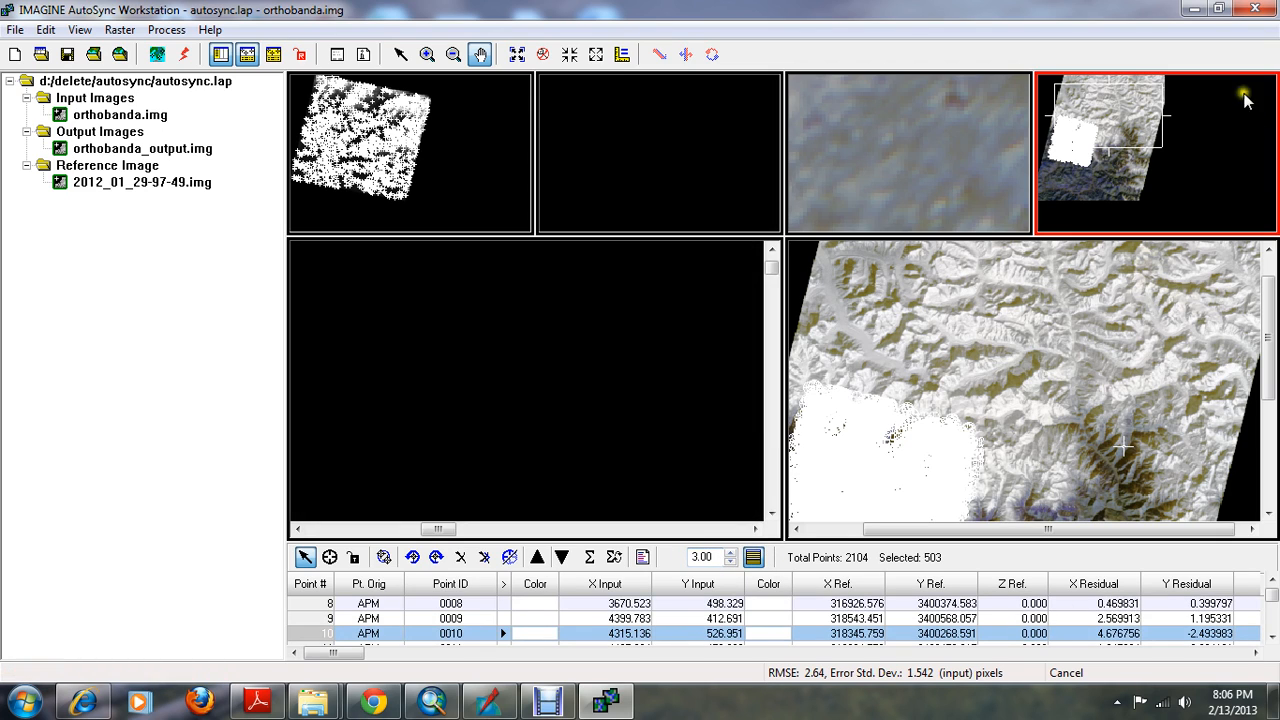
click(1218, 8)
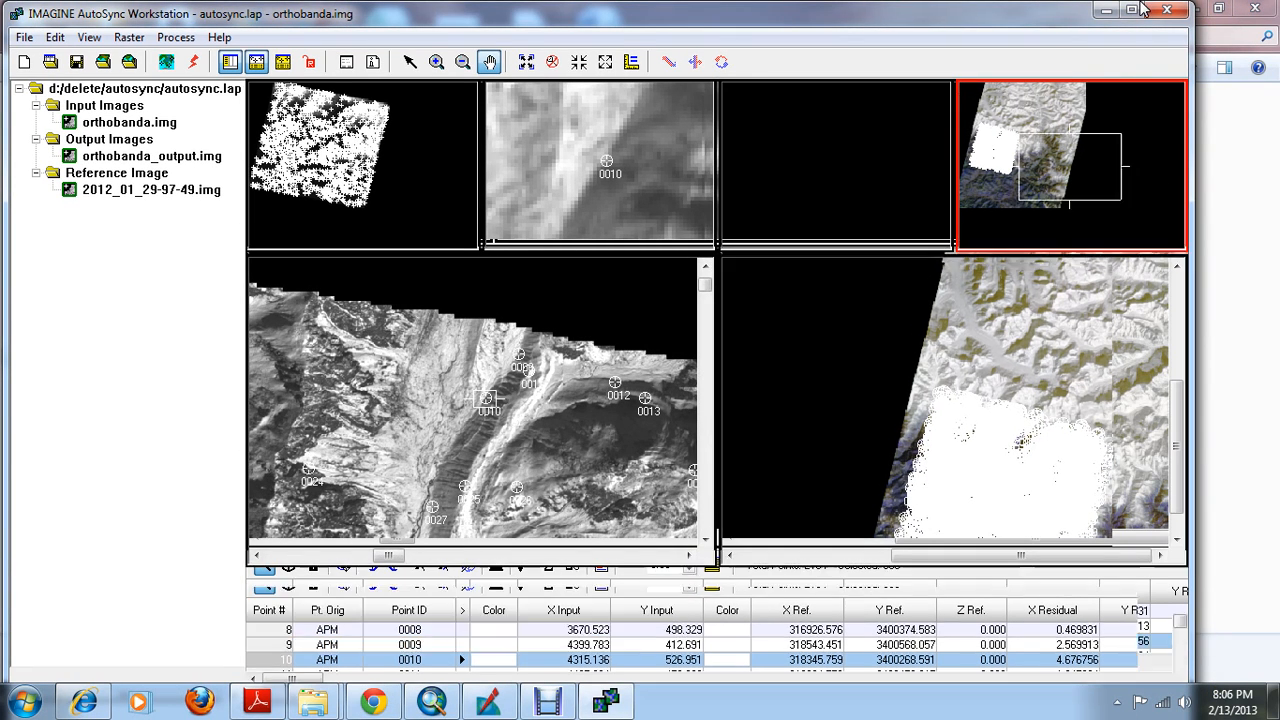
click(1132, 10)
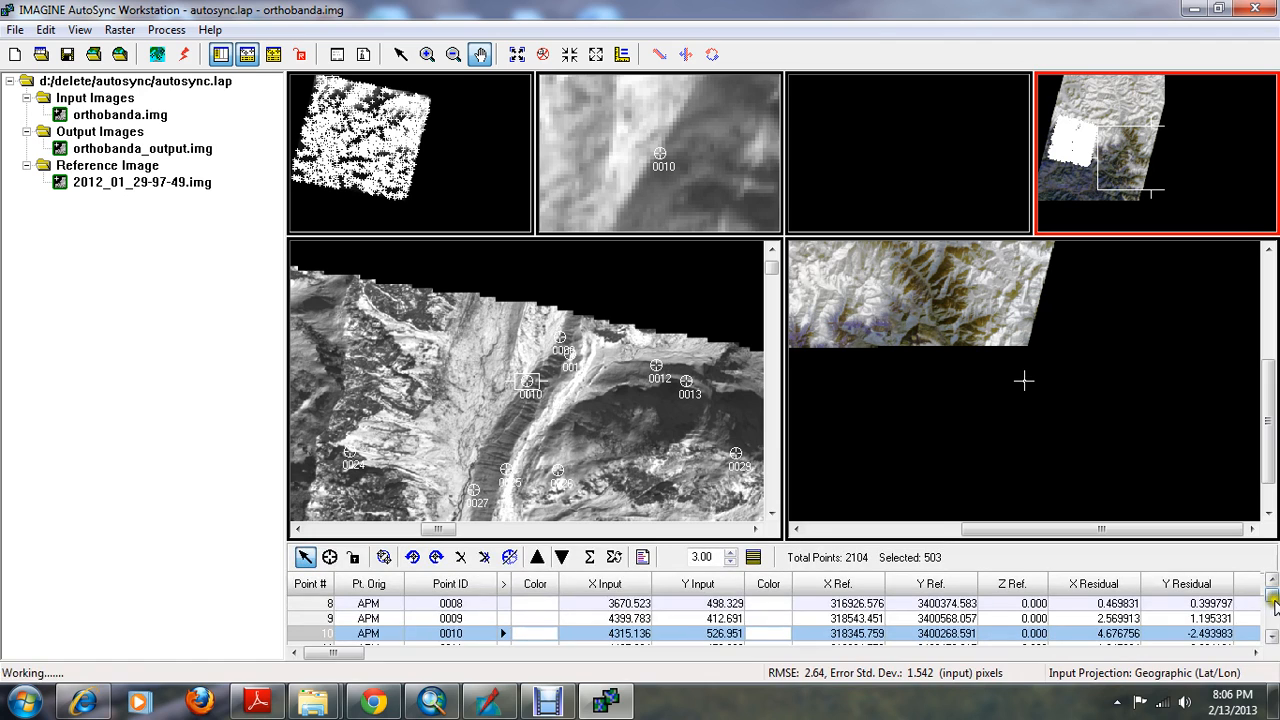
mouse_move(1274, 597)
mouse_down()
mouse_move(1274, 641)
mouse_move(1273, 594)
mouse_up()
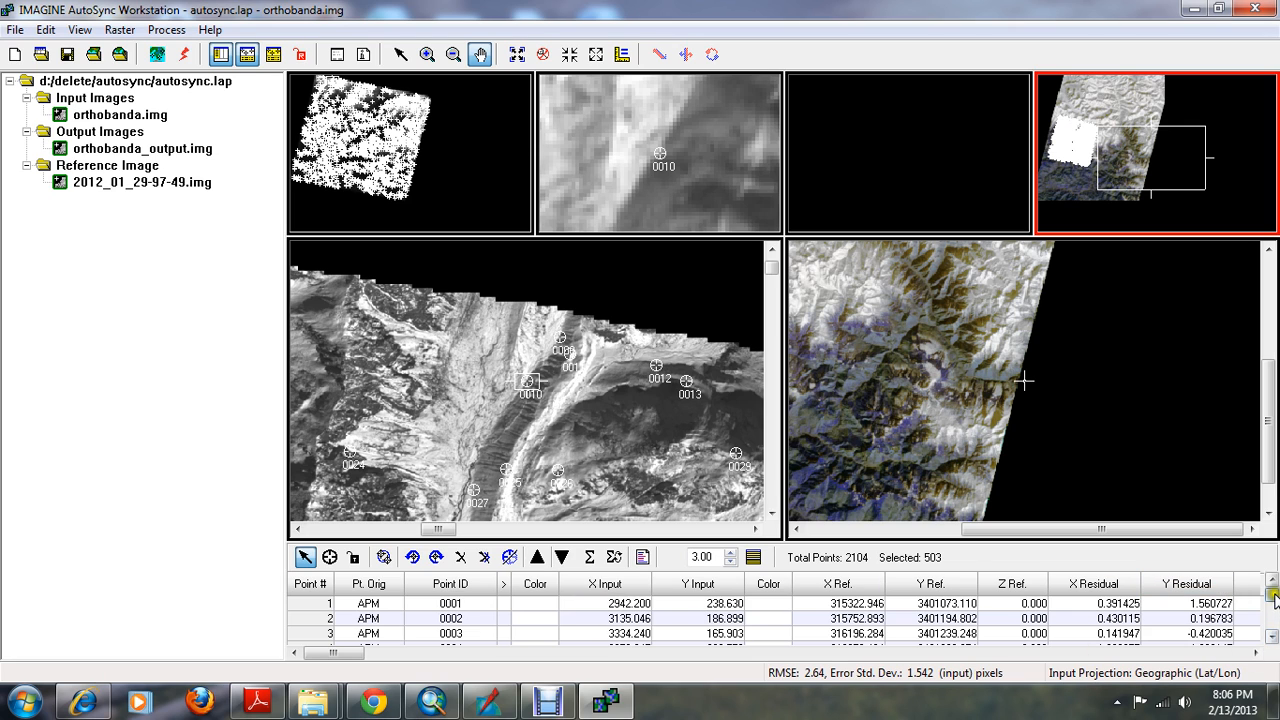
drag(1274, 597, 1273, 616)
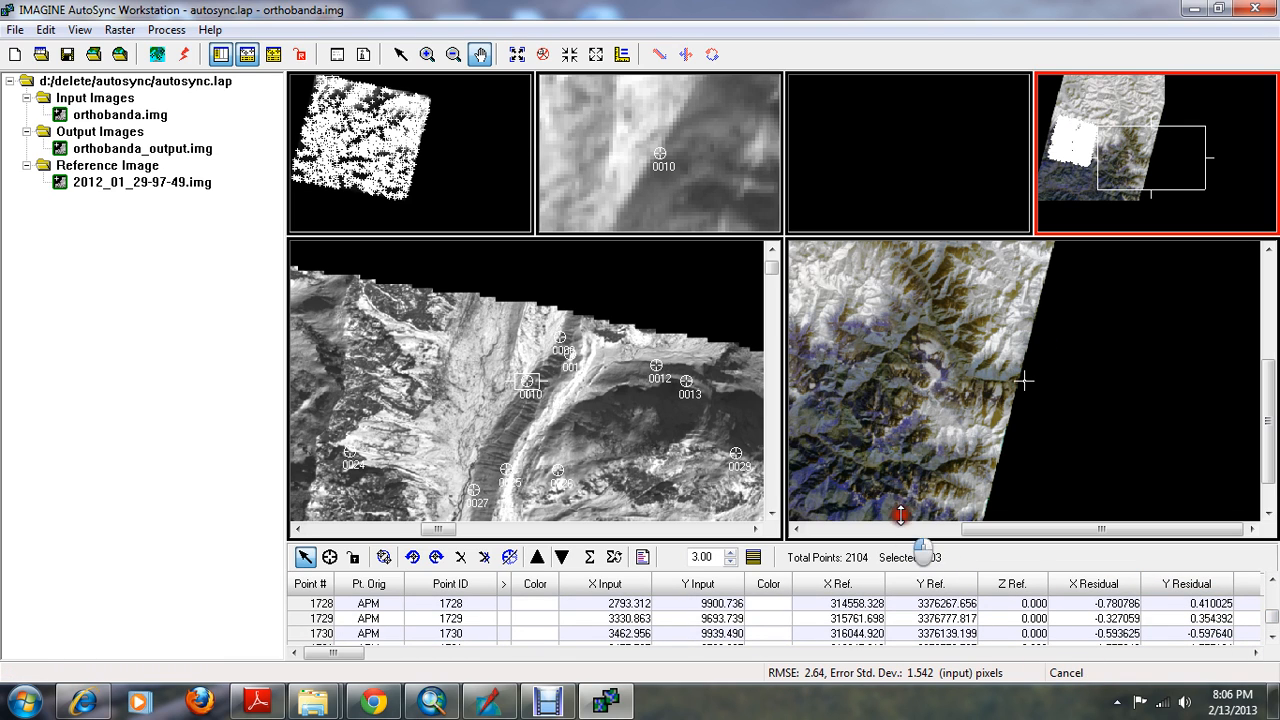
drag(900, 515, 903, 455)
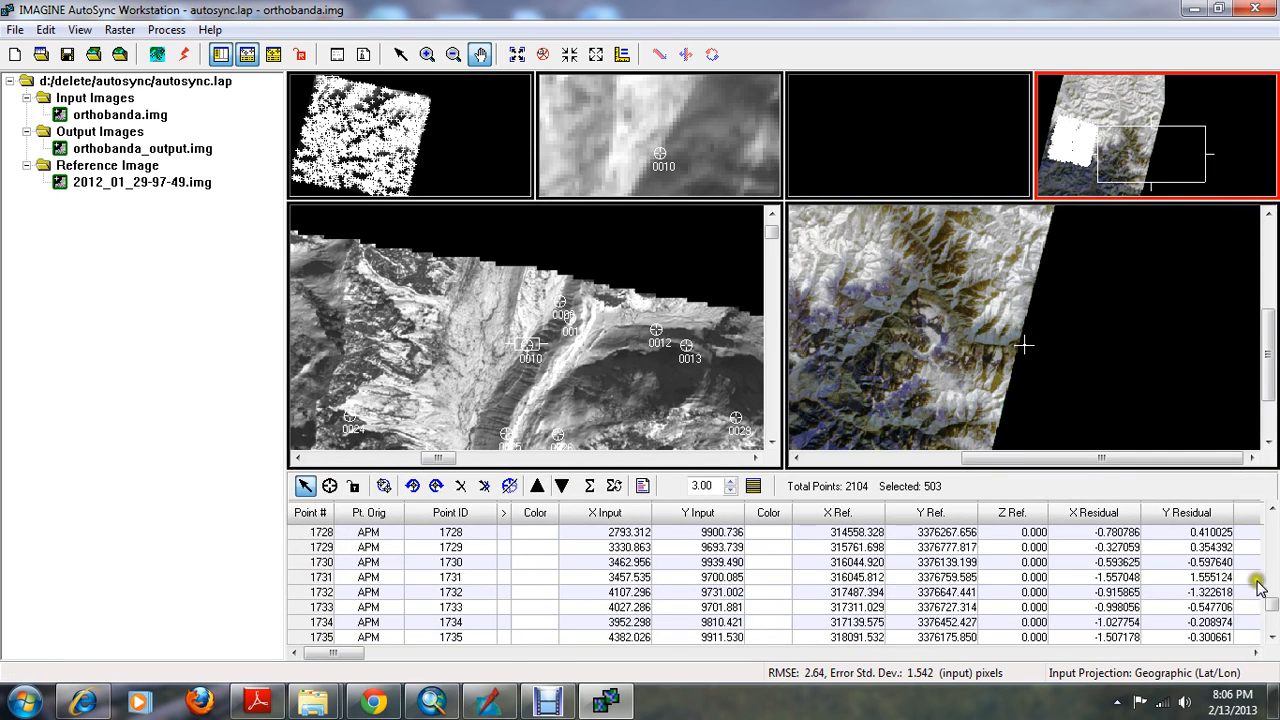
drag(1270, 600, 1270, 592)
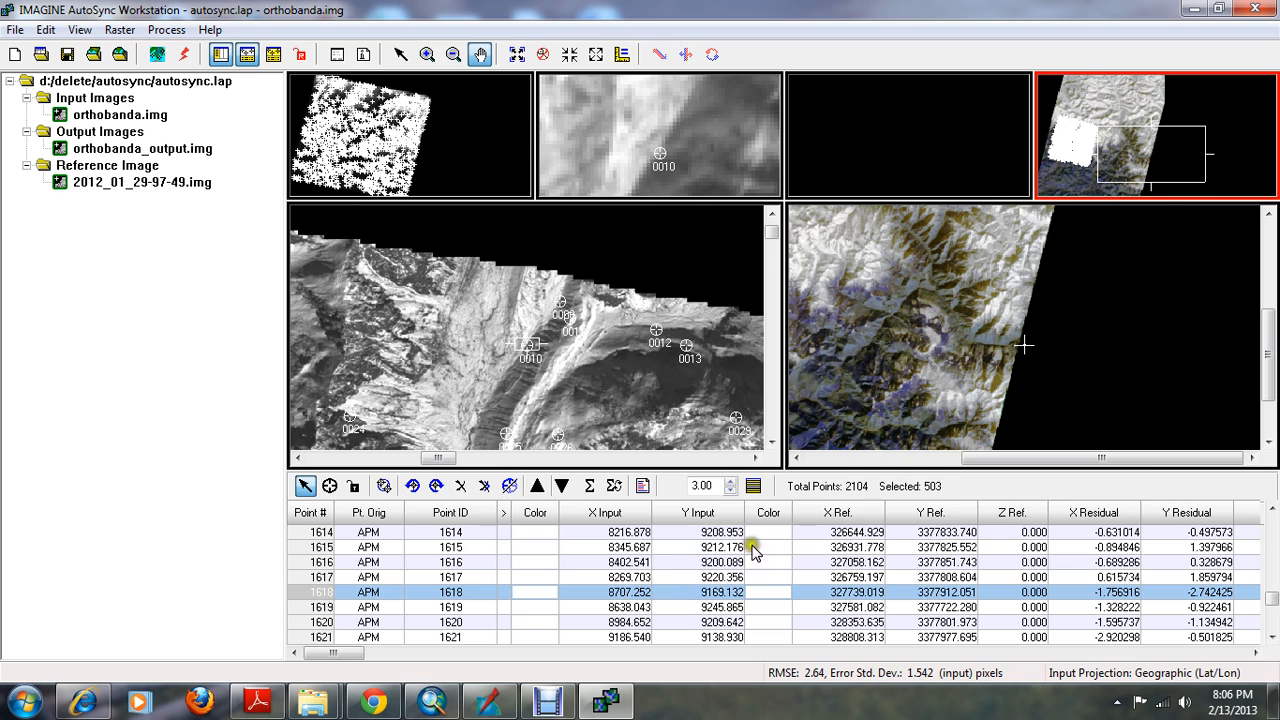
right_click(305, 594)
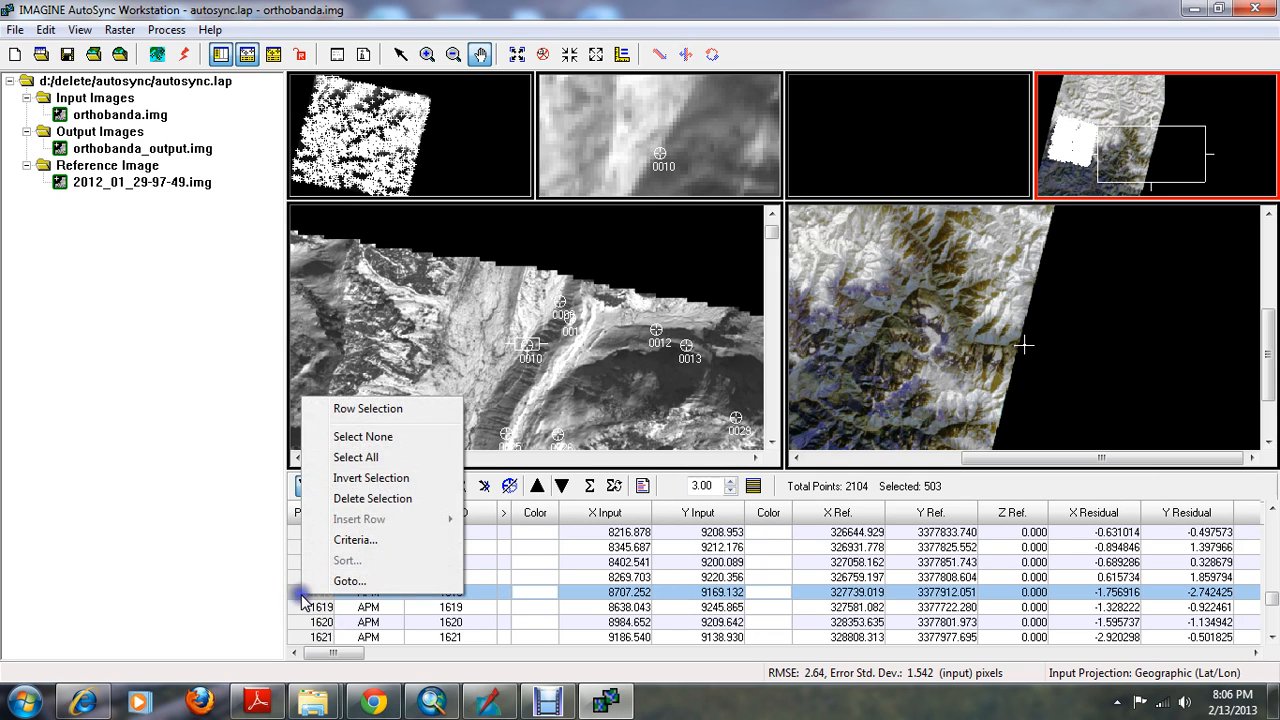
click(360, 498)
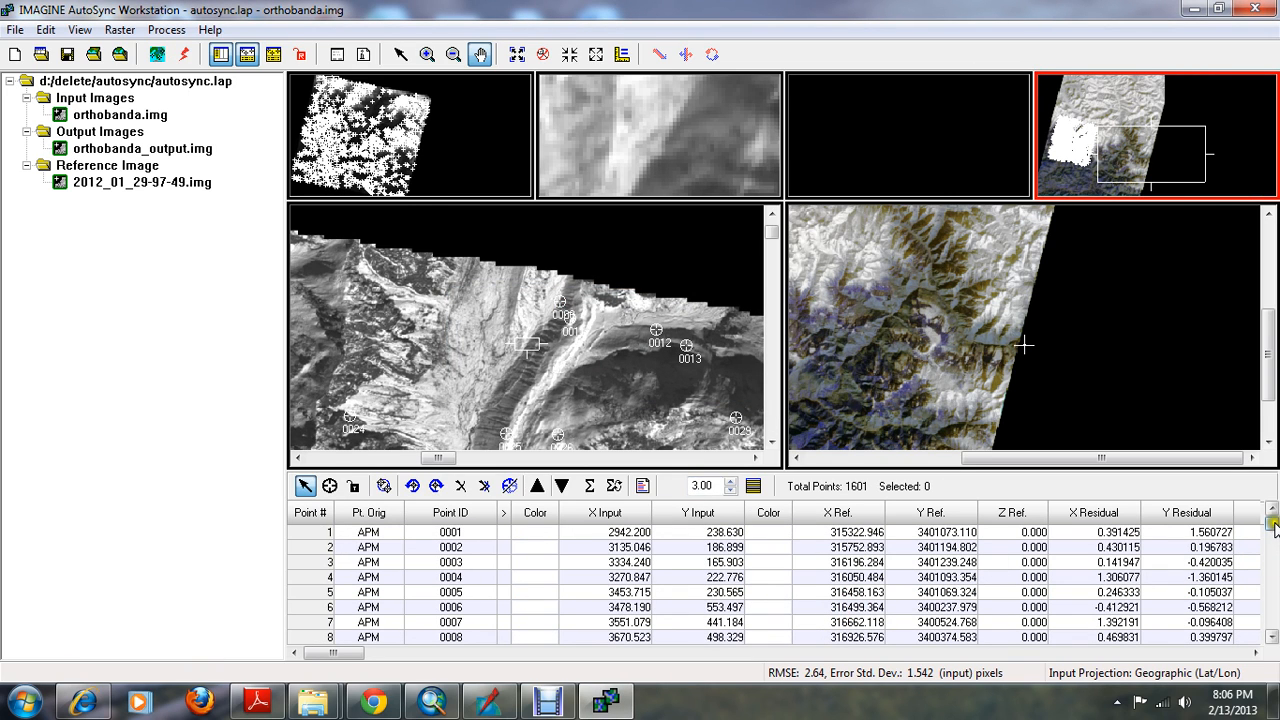
Turn on automatic transformation calculation, and delete the tie points selected with an error threshold of 2.00
drag(1273, 527, 1273, 611)
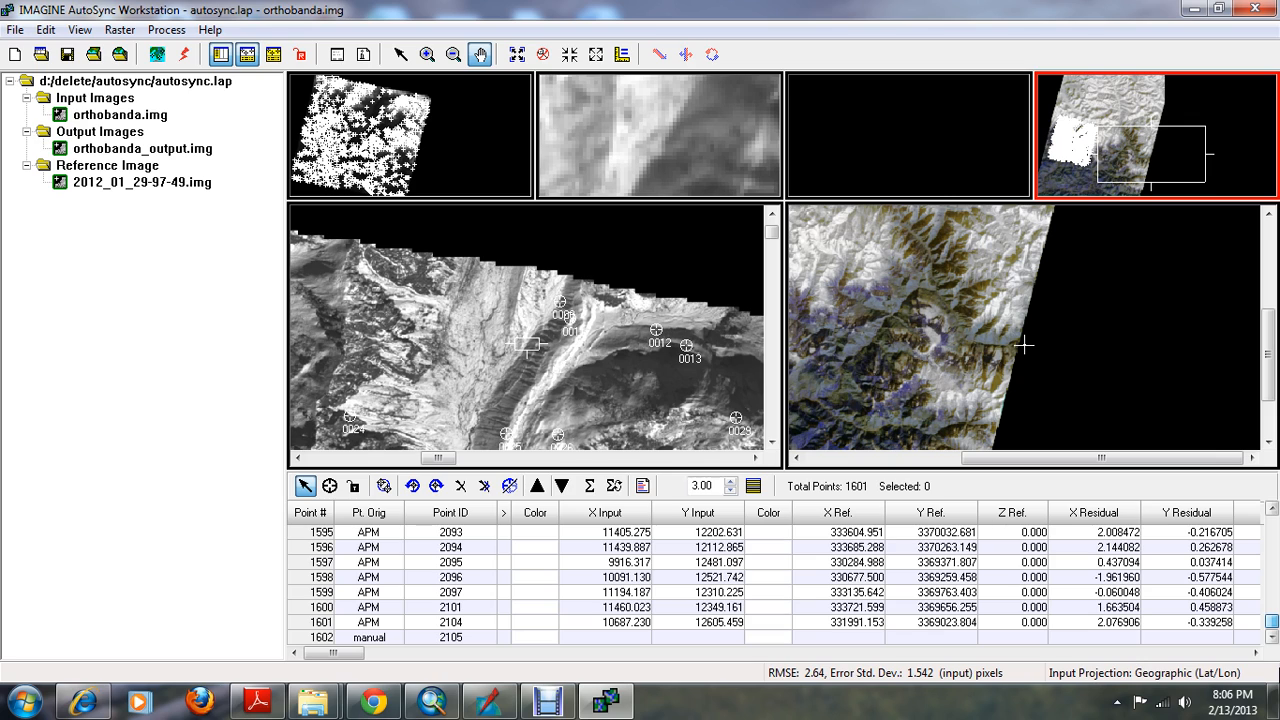
click(614, 486)
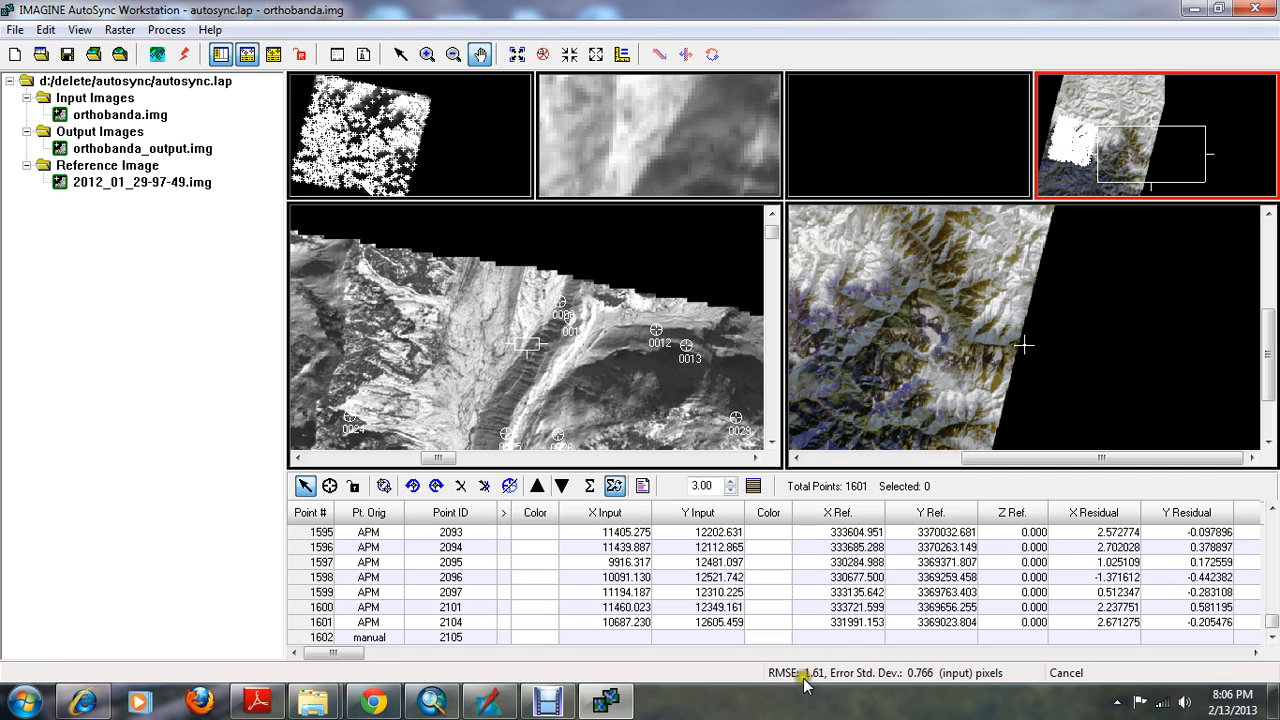
click(731, 491)
click(753, 486)
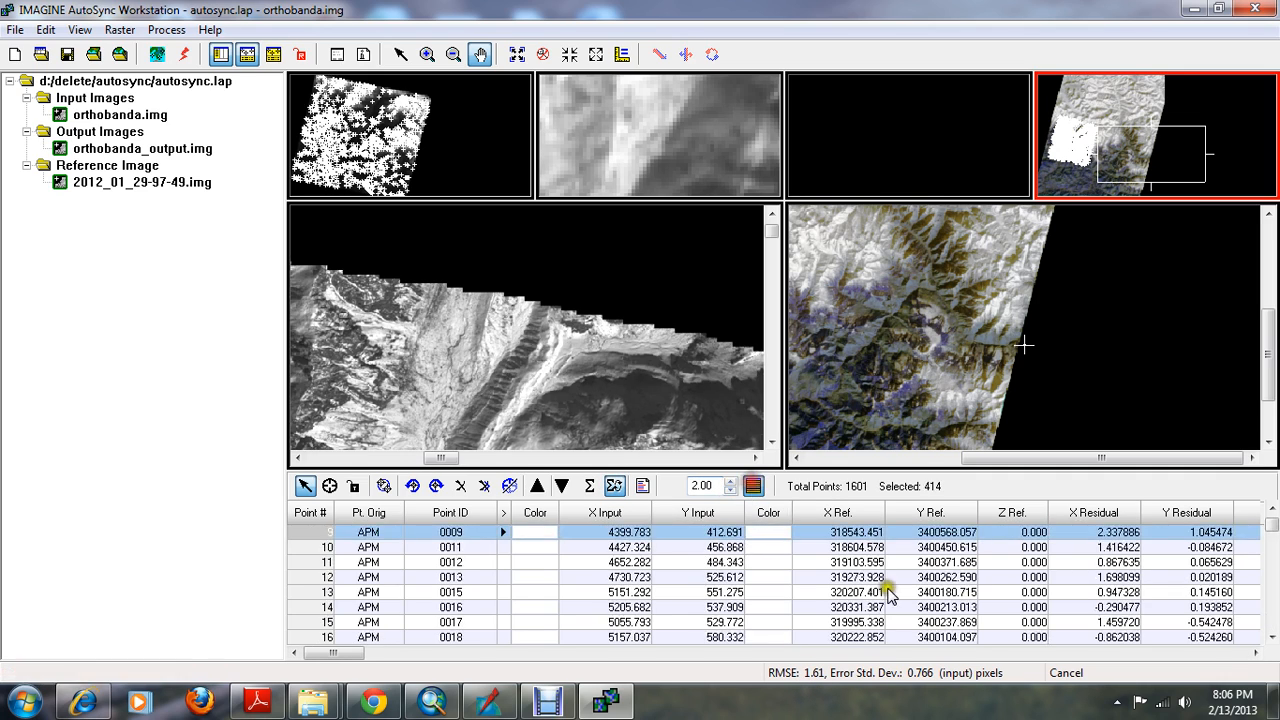
drag(1272, 535, 1271, 613)
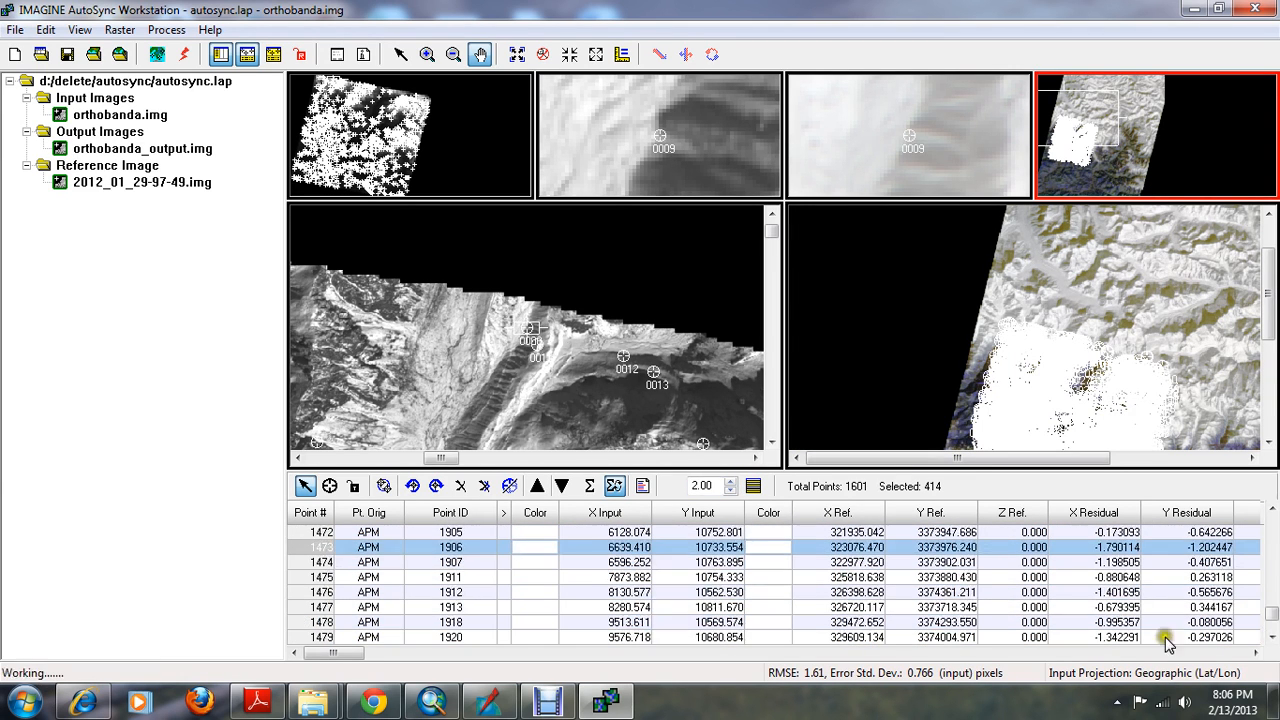
right_click(318, 550)
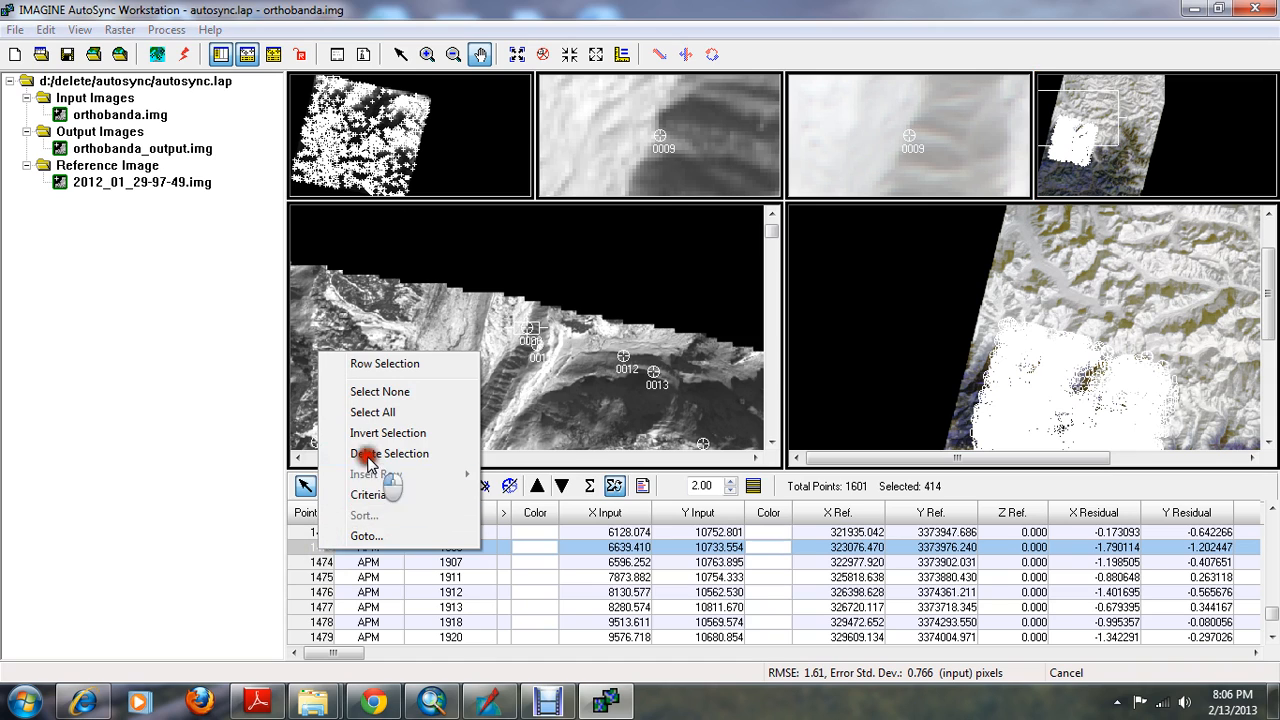
click(364, 453)
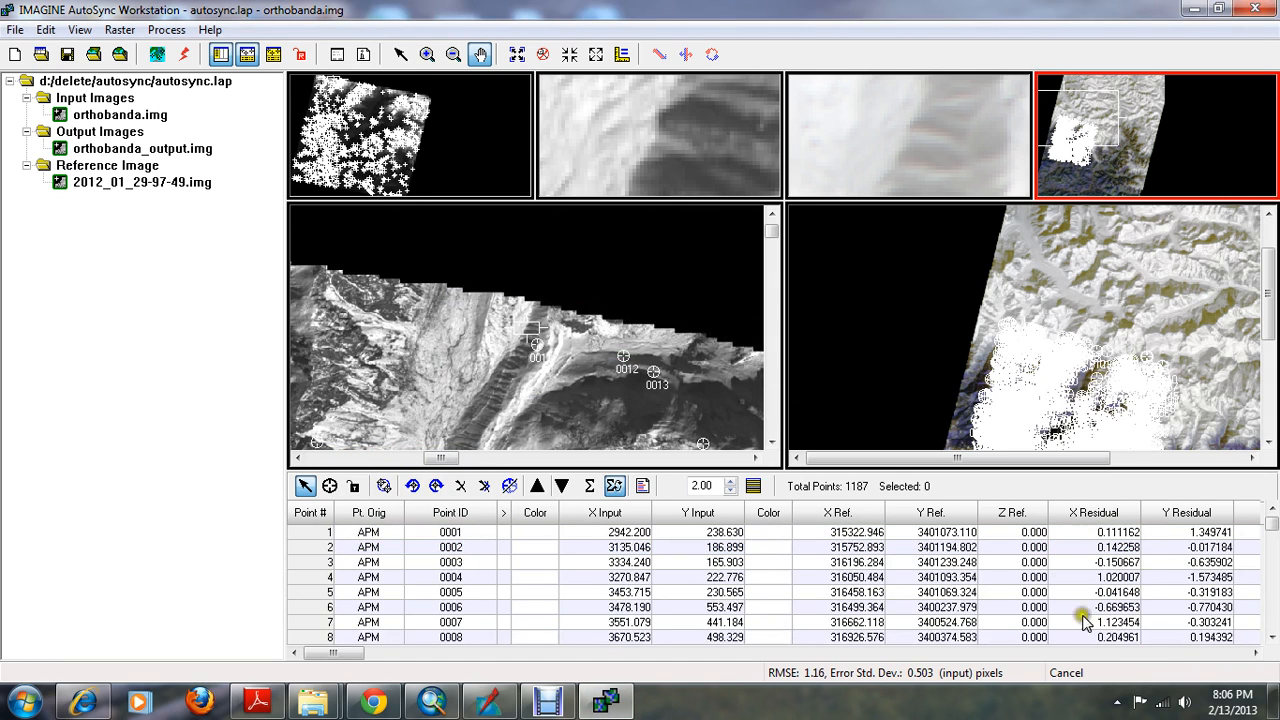
With automatic transformation calculation off, delete the tie points above the 1.00 error threshold, and turn the calculation back on
click(614, 486)
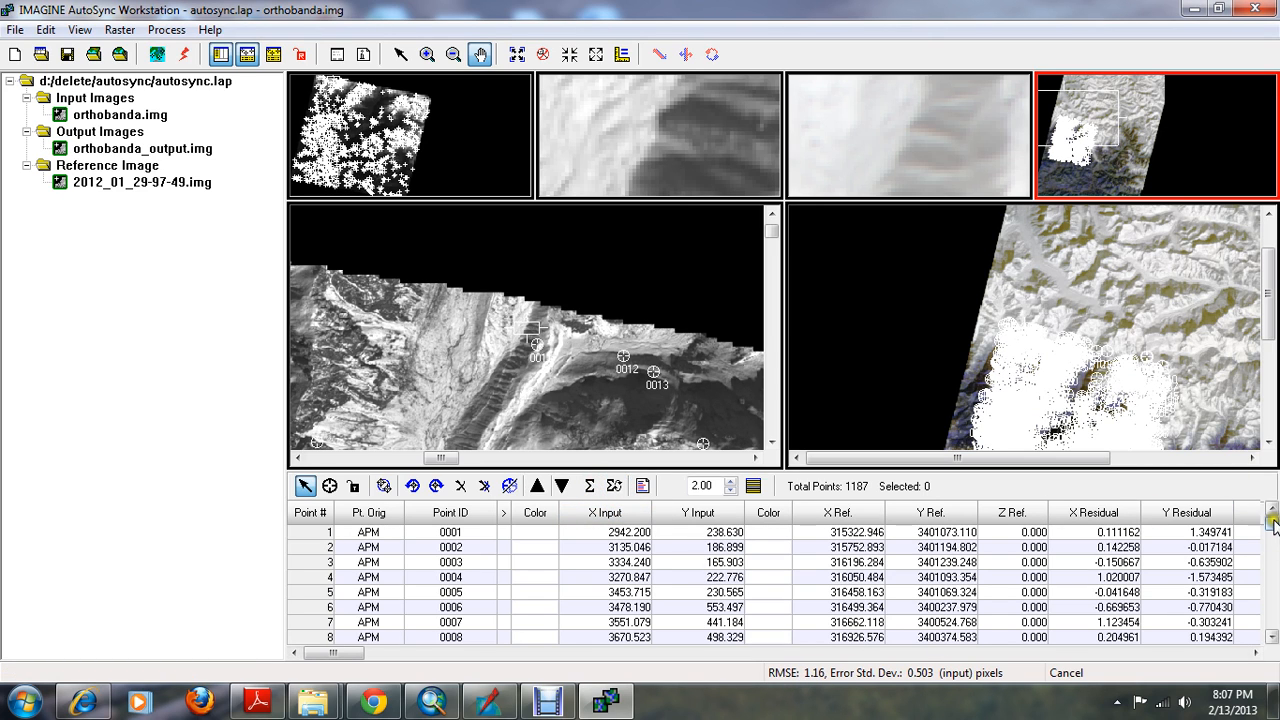
drag(1272, 523, 1266, 670)
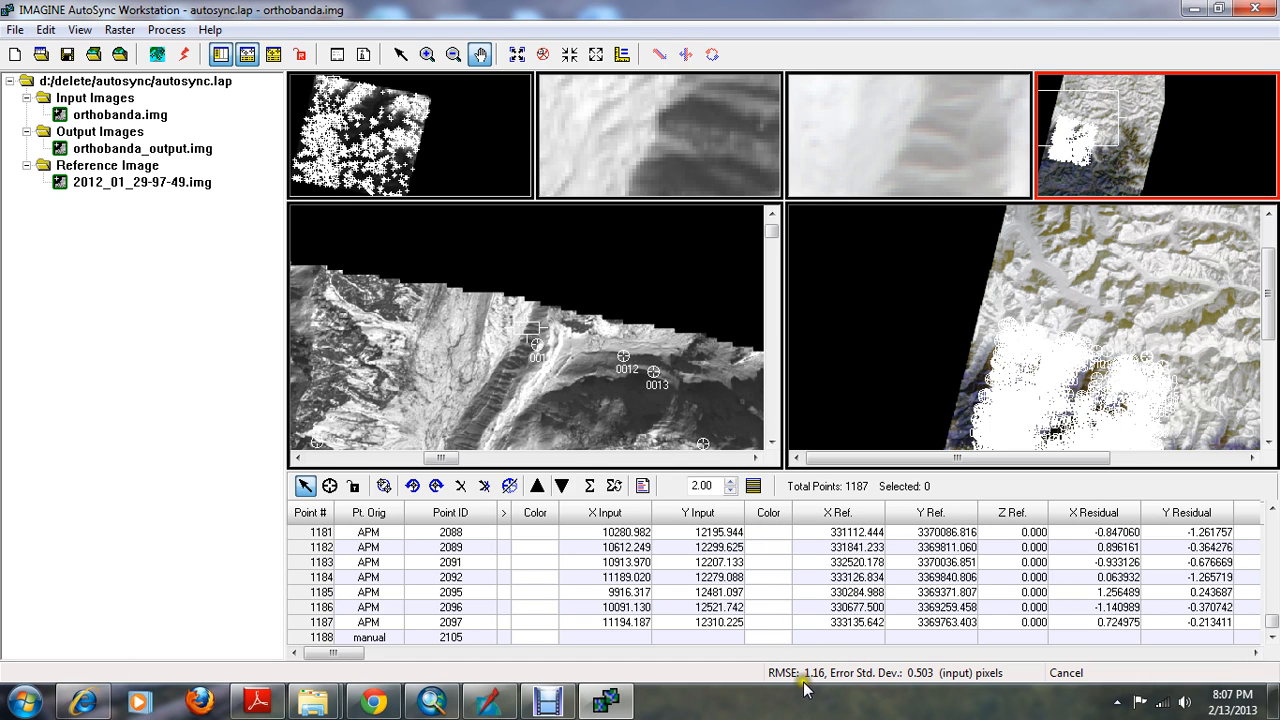
click(730, 490)
click(752, 486)
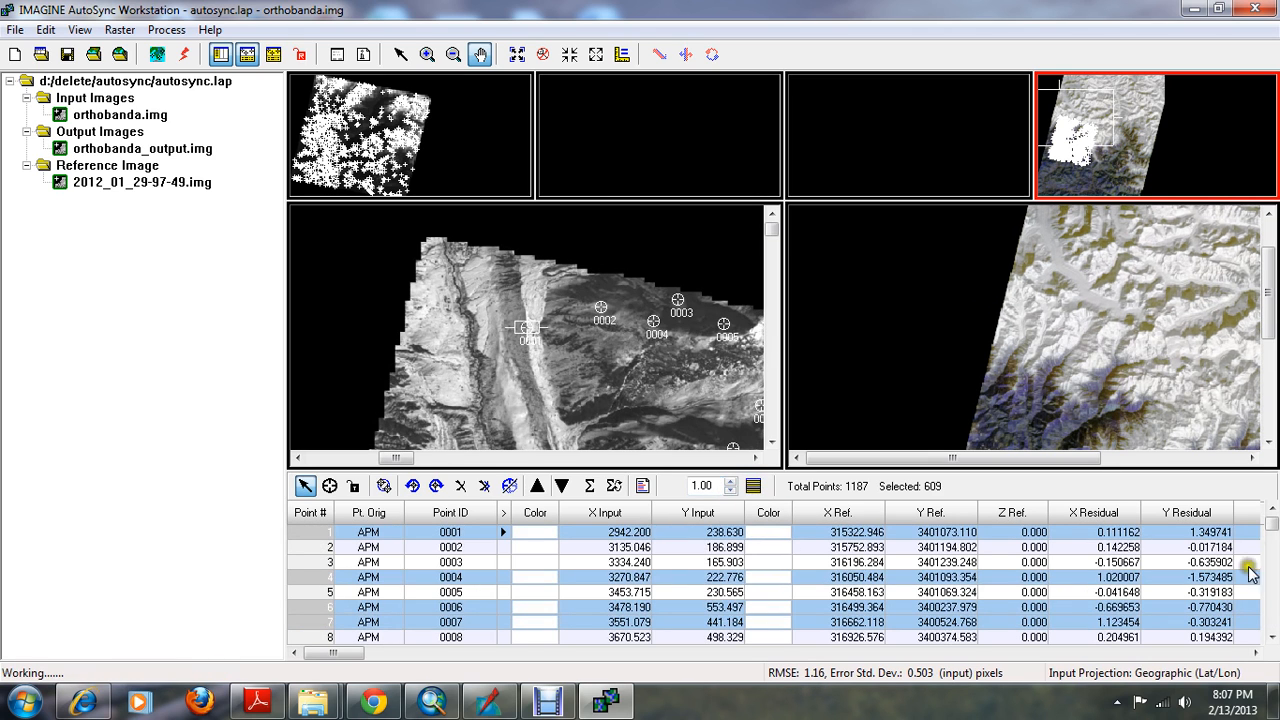
mouse_move(1273, 524)
mouse_down()
mouse_move(1272, 642)
mouse_move(1275, 485)
mouse_up()
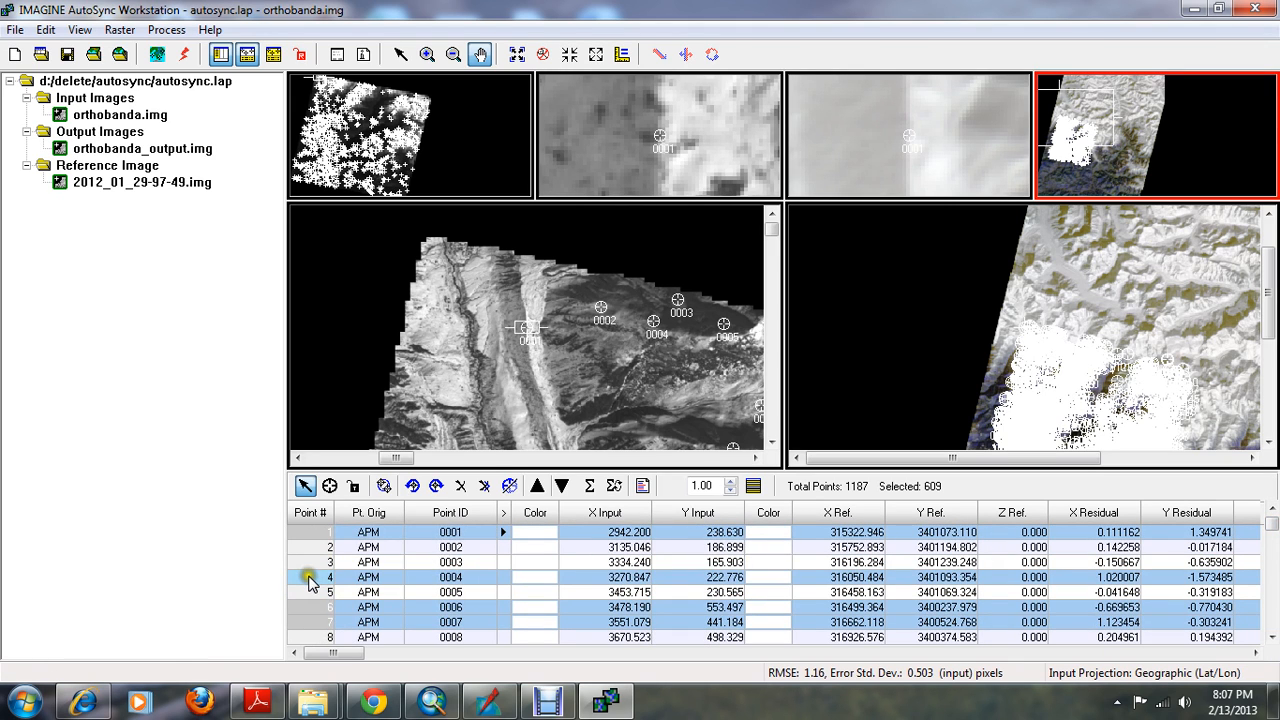
right_click(310, 576)
click(366, 487)
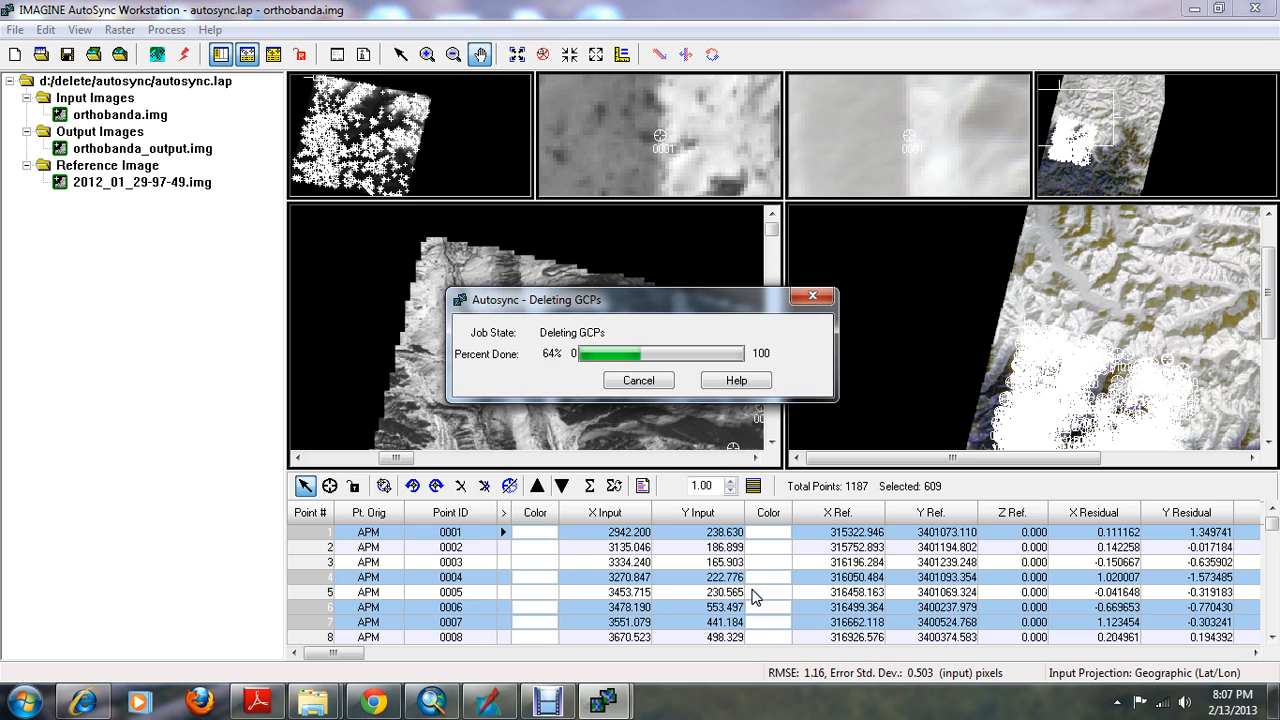
click(613, 489)
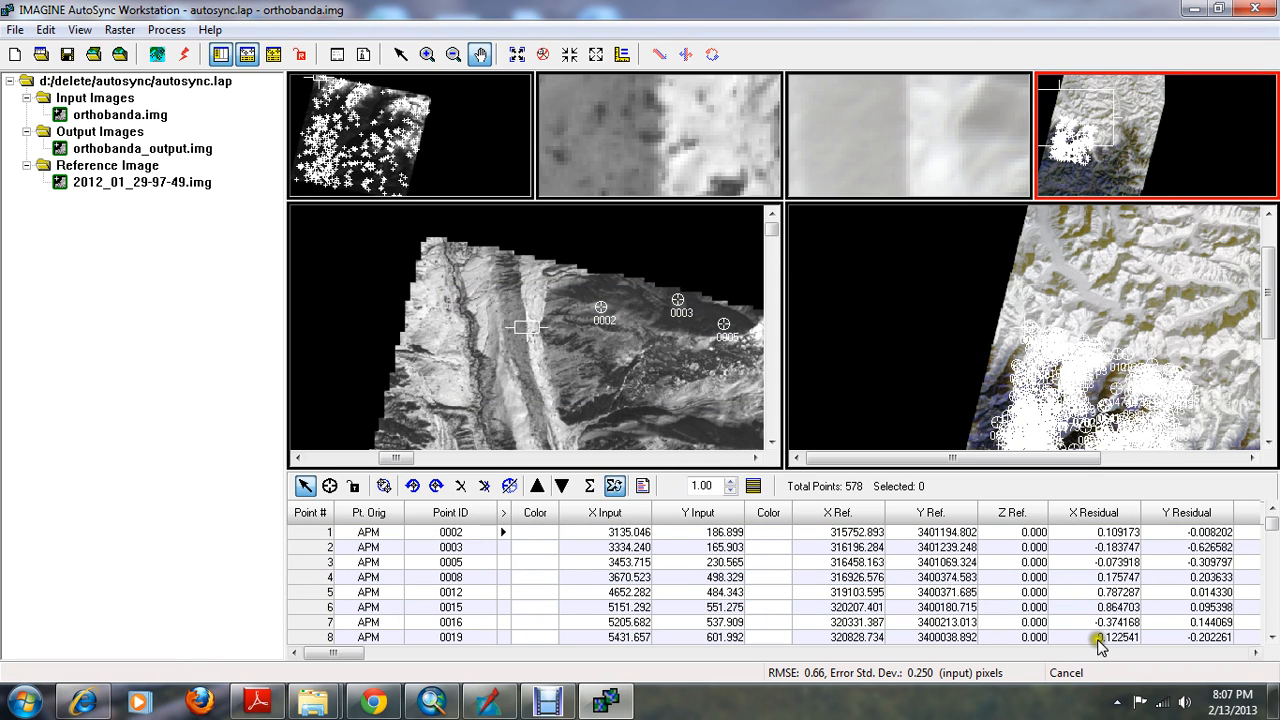
Examine how the remaining tie points are distributed over the input and reference images, and check the residuals and overall RMSE
mouse_move(1270, 523)
mouse_down()
mouse_move(1269, 663)
mouse_move(1270, 512)
mouse_up()
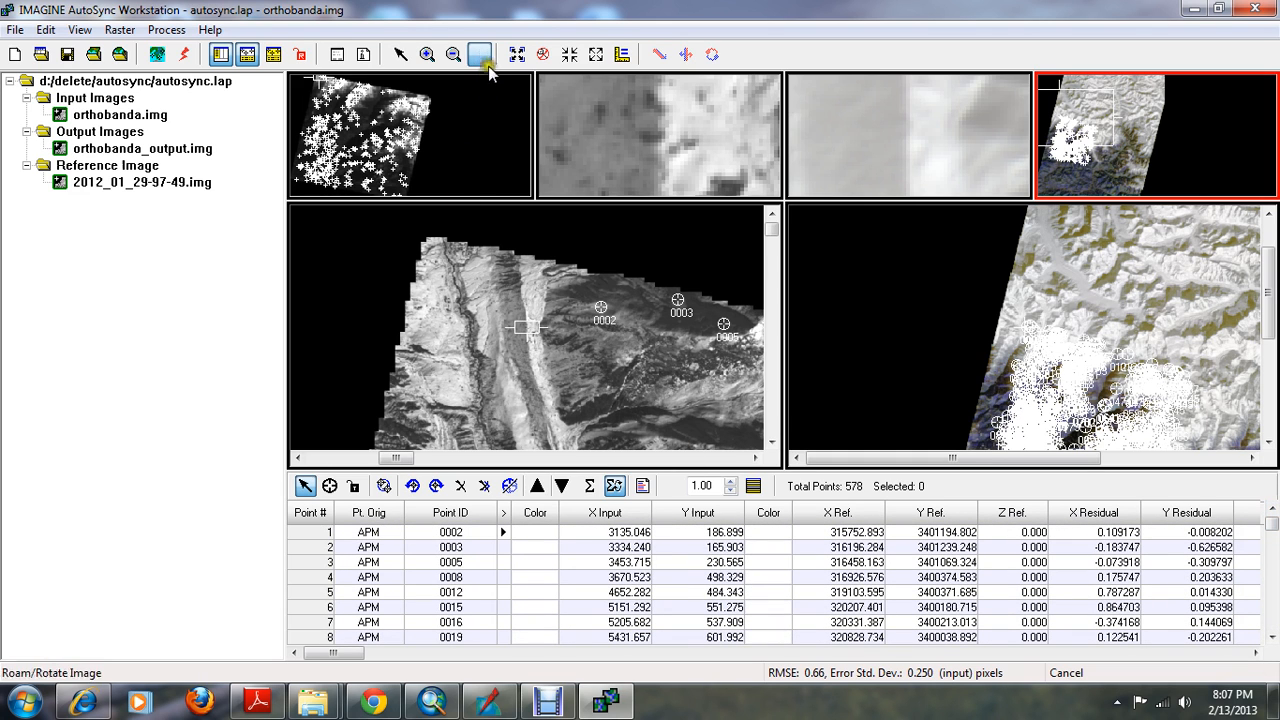
drag(572, 371, 560, 309)
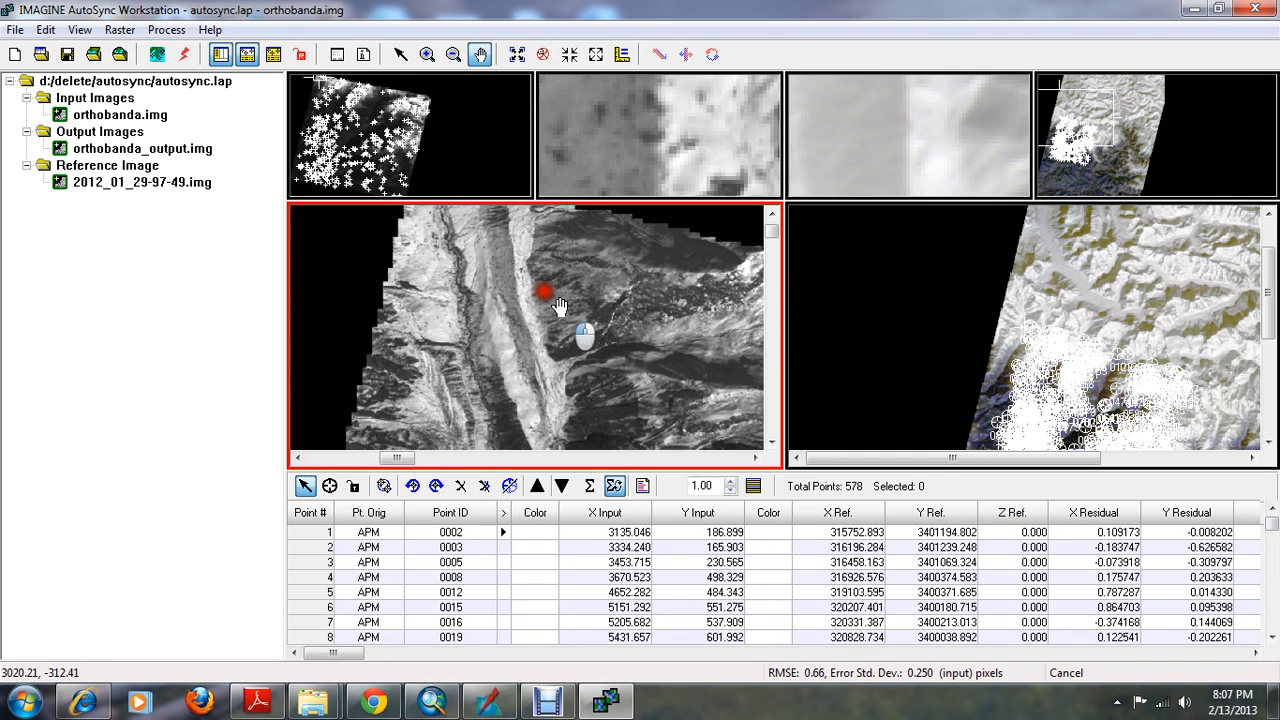
scroll(580, 352, up, 4)
scroll(584, 362, down, 4)
scroll(584, 362, down, 4)
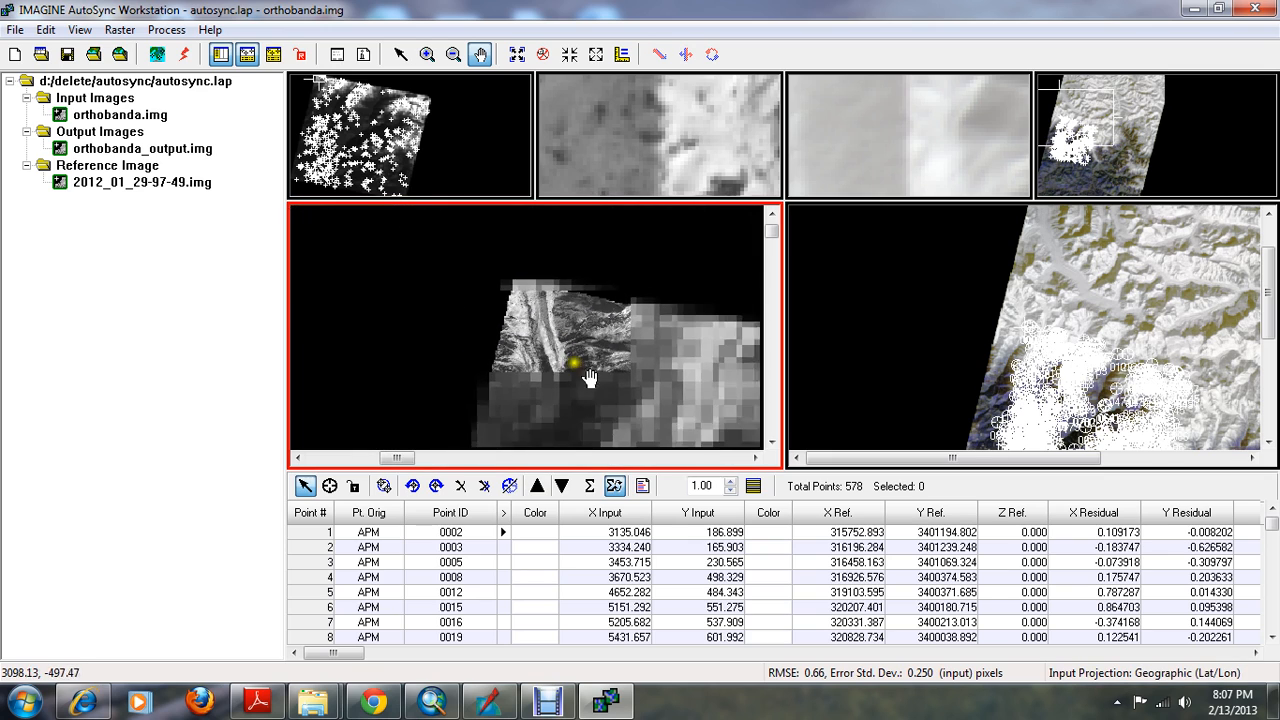
drag(1113, 304, 1080, 200)
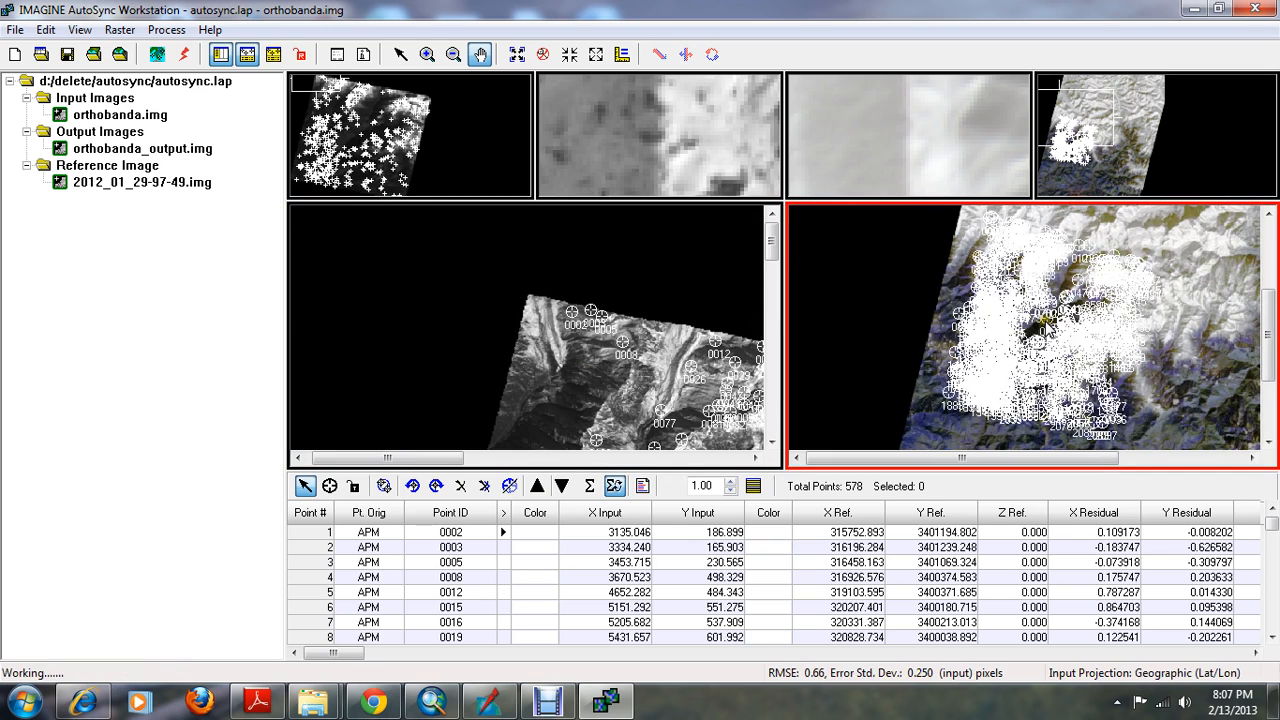
click(651, 387)
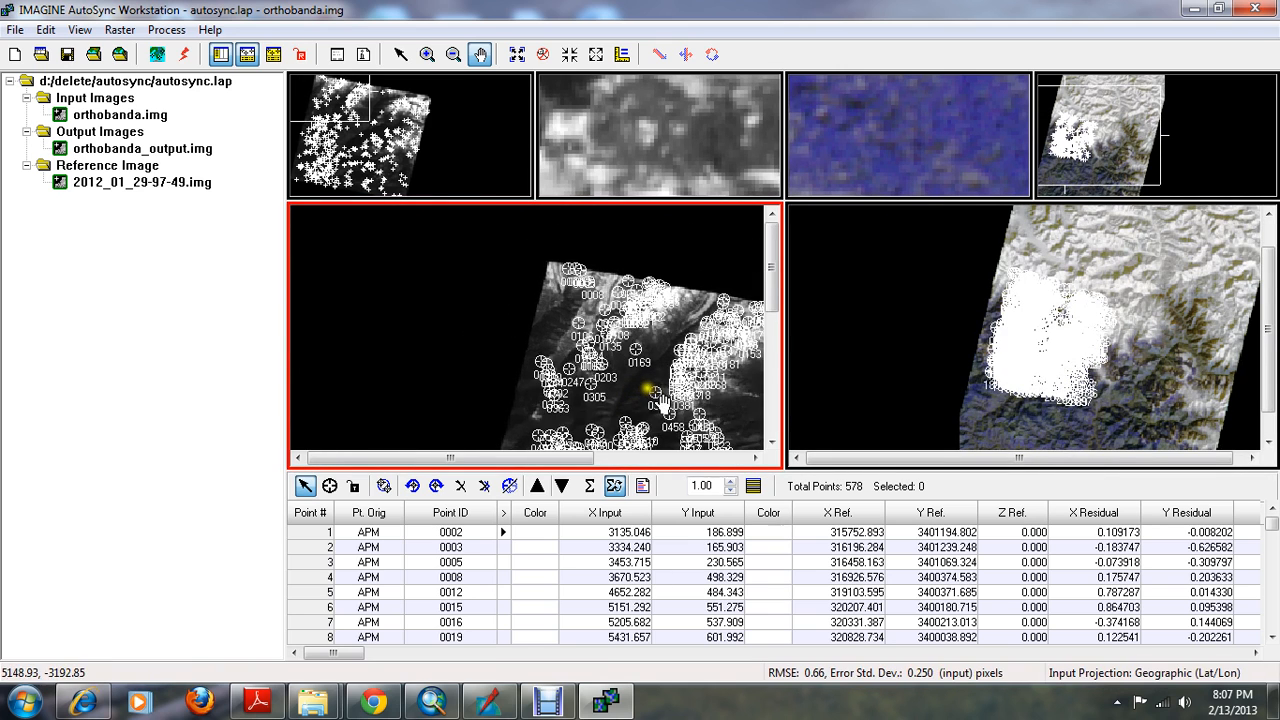
drag(659, 404, 620, 311)
scroll(638, 389, down, 1)
scroll(638, 389, up, 1)
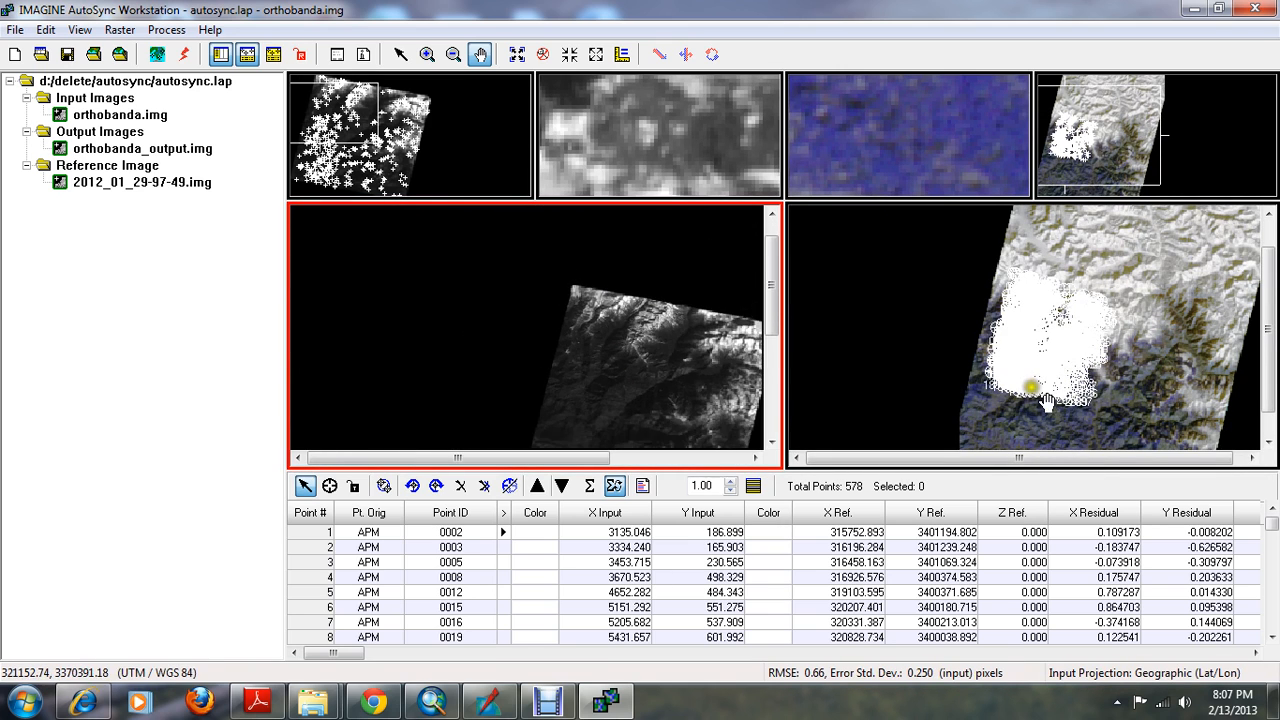
scroll(659, 392, down, 1)
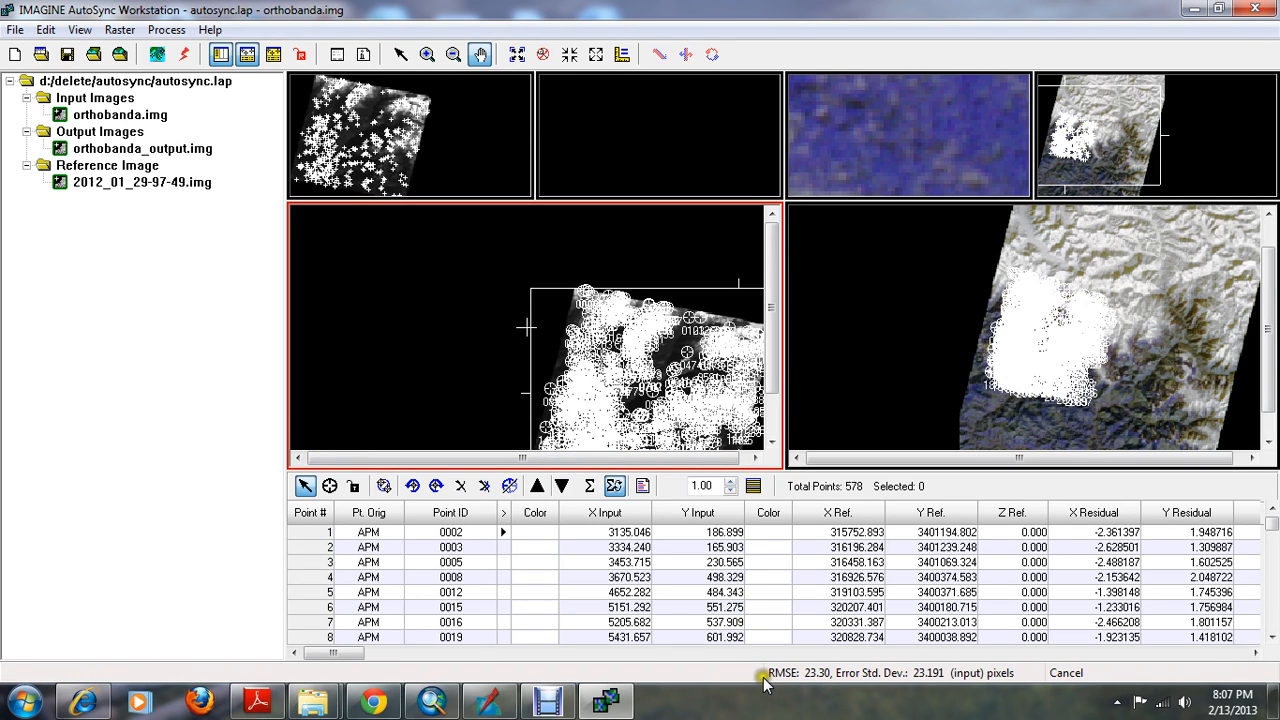
drag(1271, 524, 1275, 482)
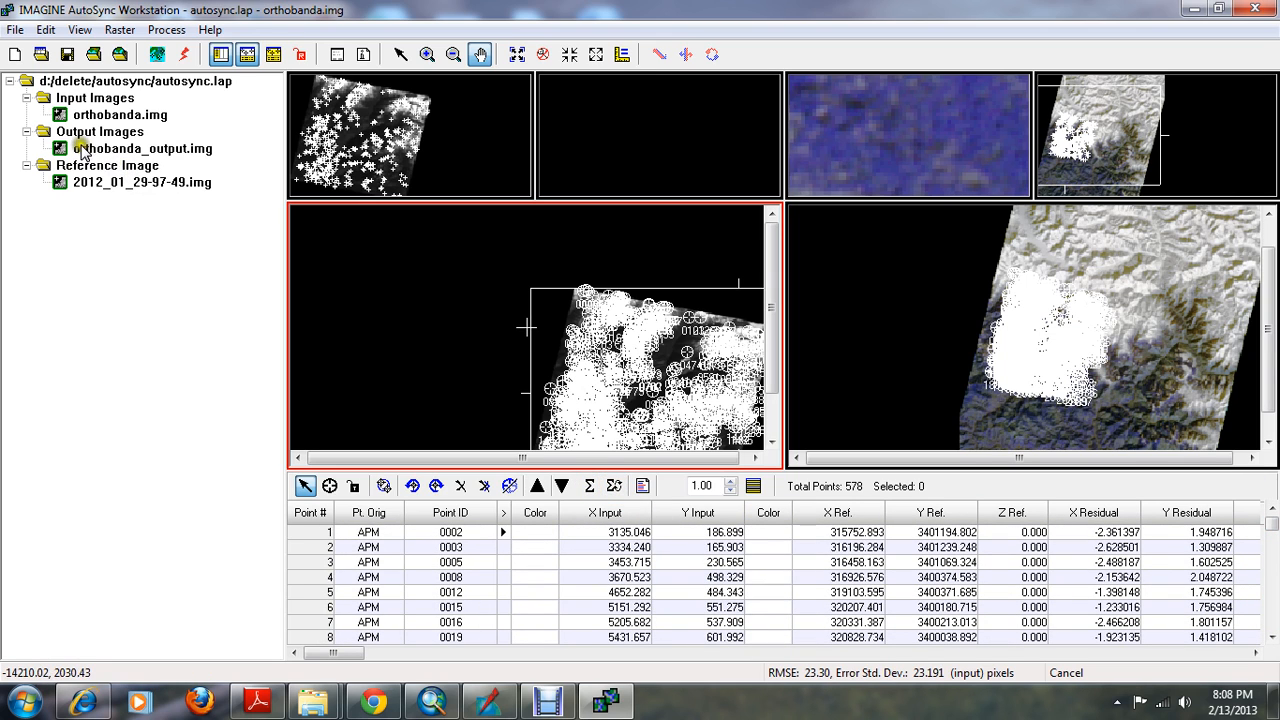
Create the resampled output for orthobanda.img and check the resampling progress
click(185, 55)
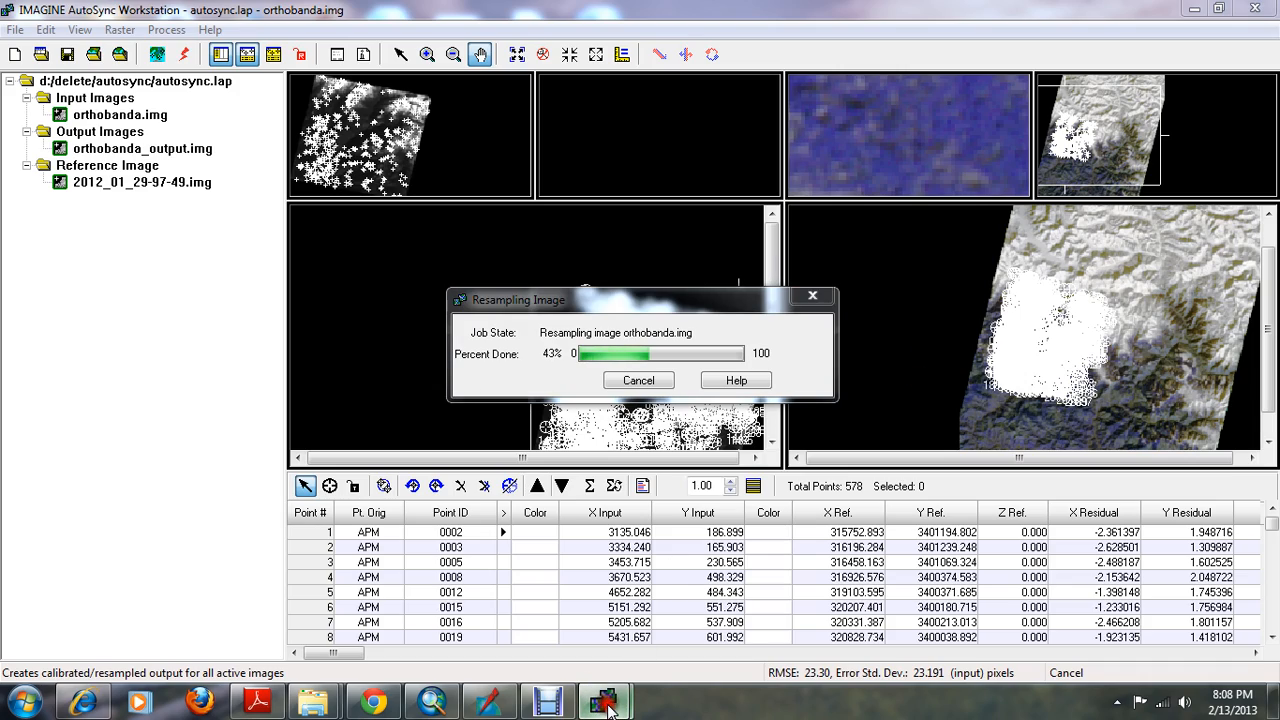
mouse_move(595, 702)
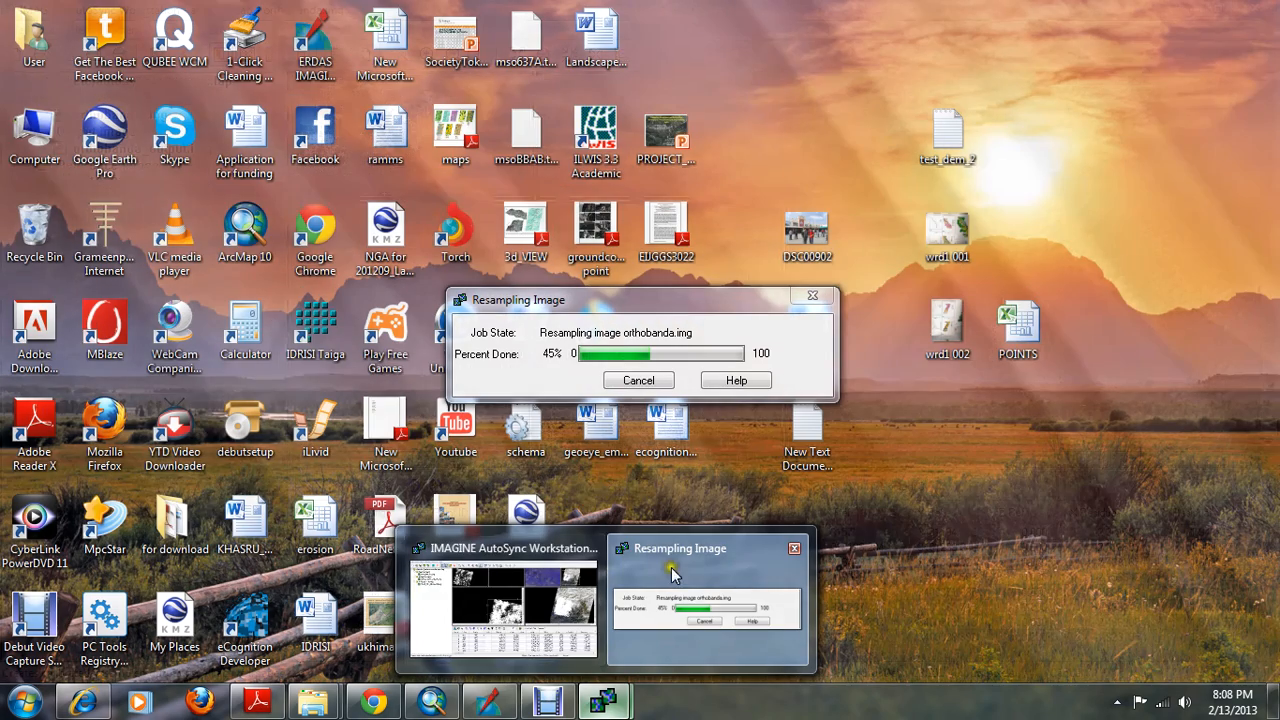
click(671, 567)
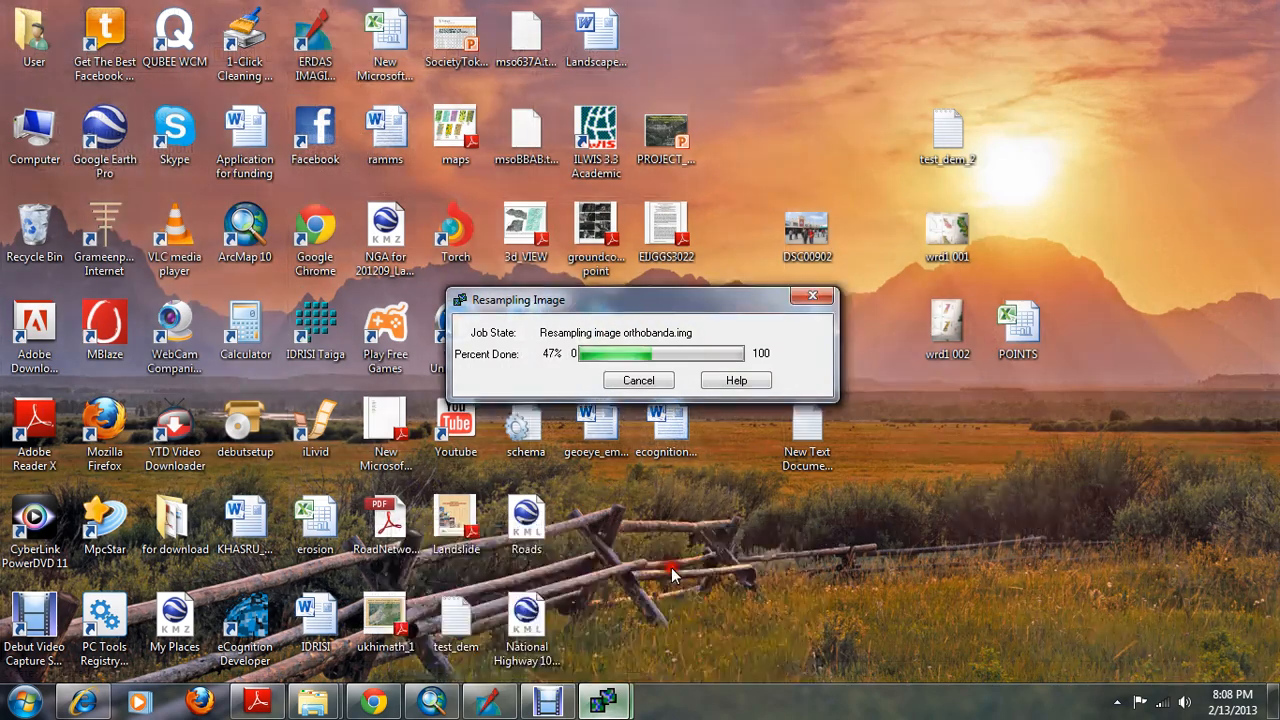
mouse_move(612, 705)
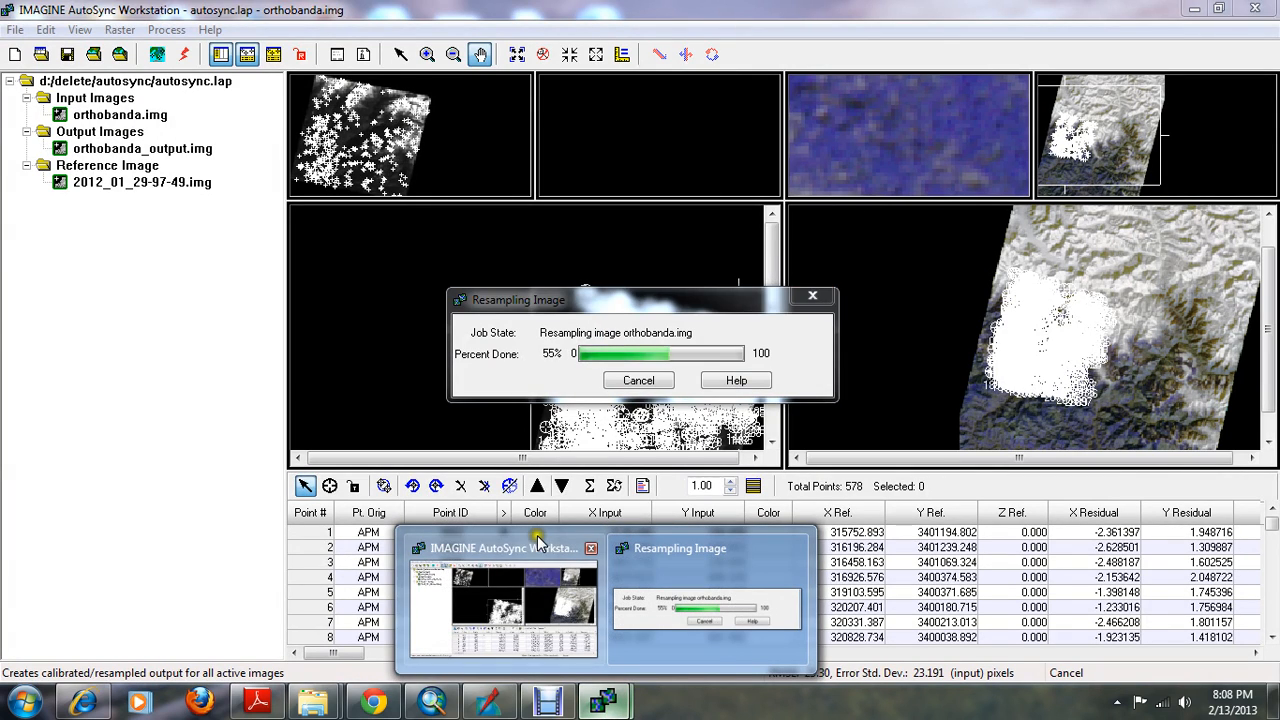
click(500, 600)
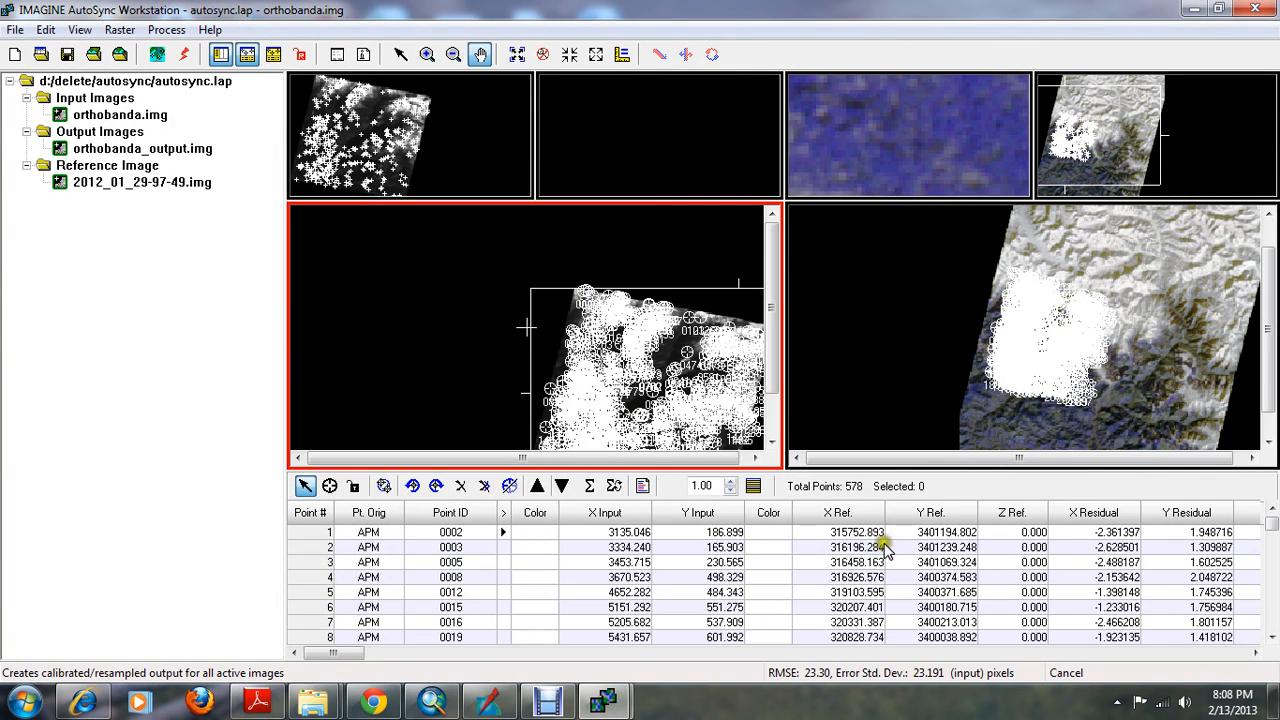
click(603, 703)
click(660, 610)
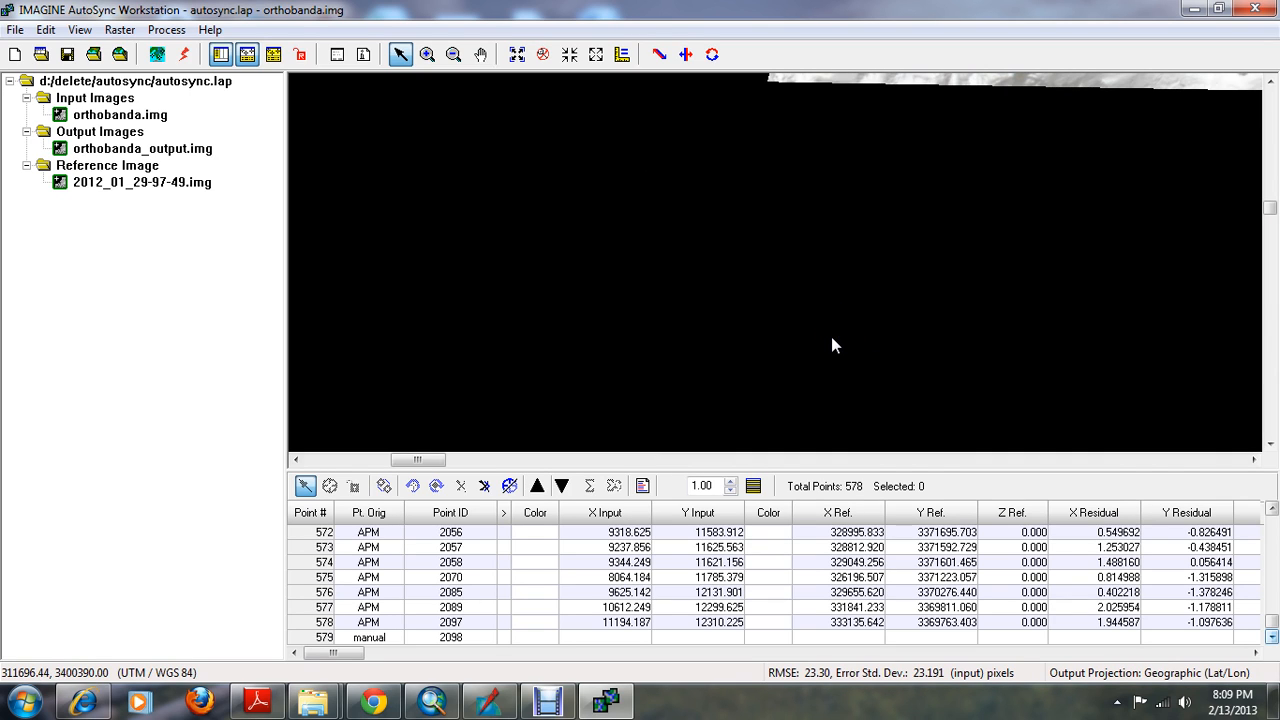
Fit the output and reference overlay to the window and start the Swipe tool
right_click(699, 151)
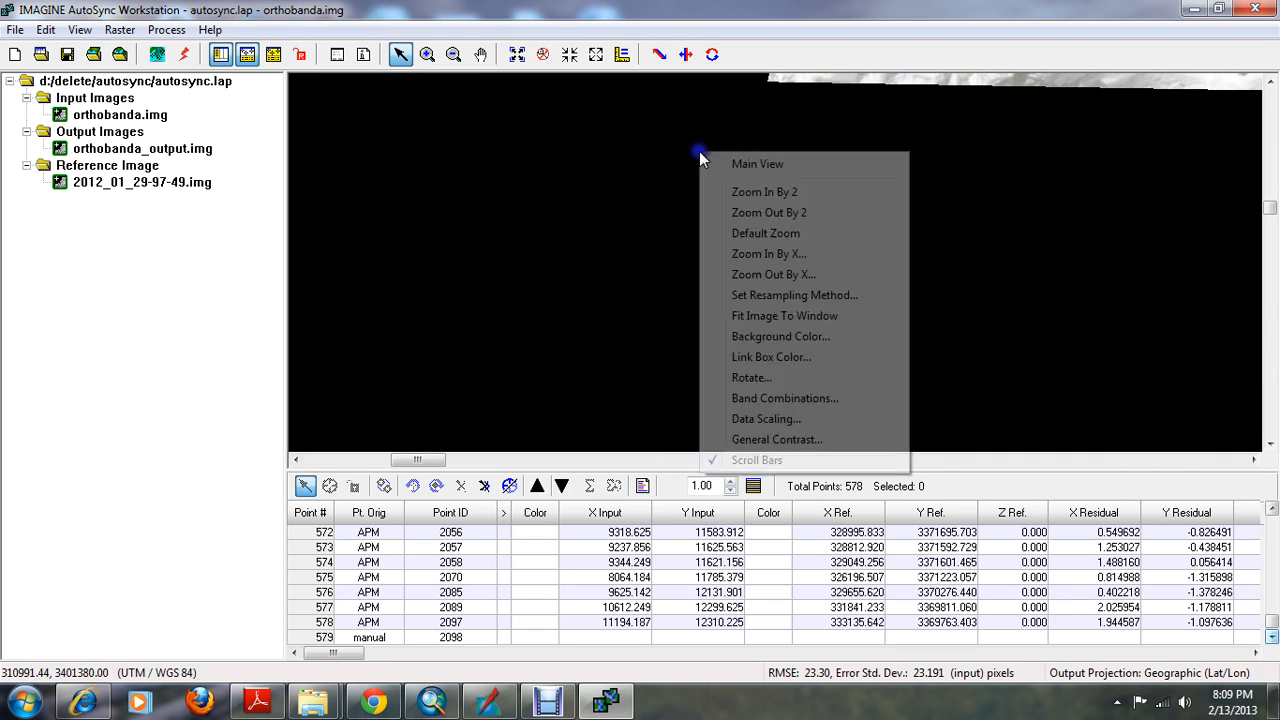
click(785, 316)
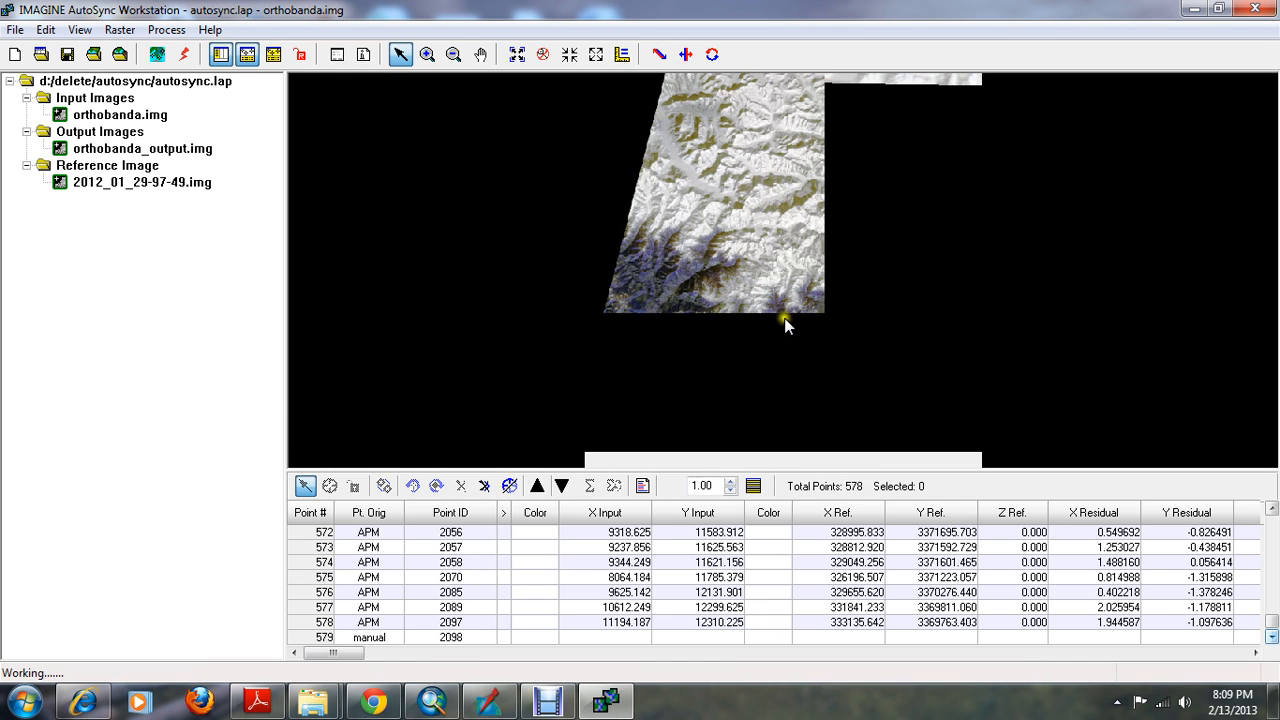
click(682, 54)
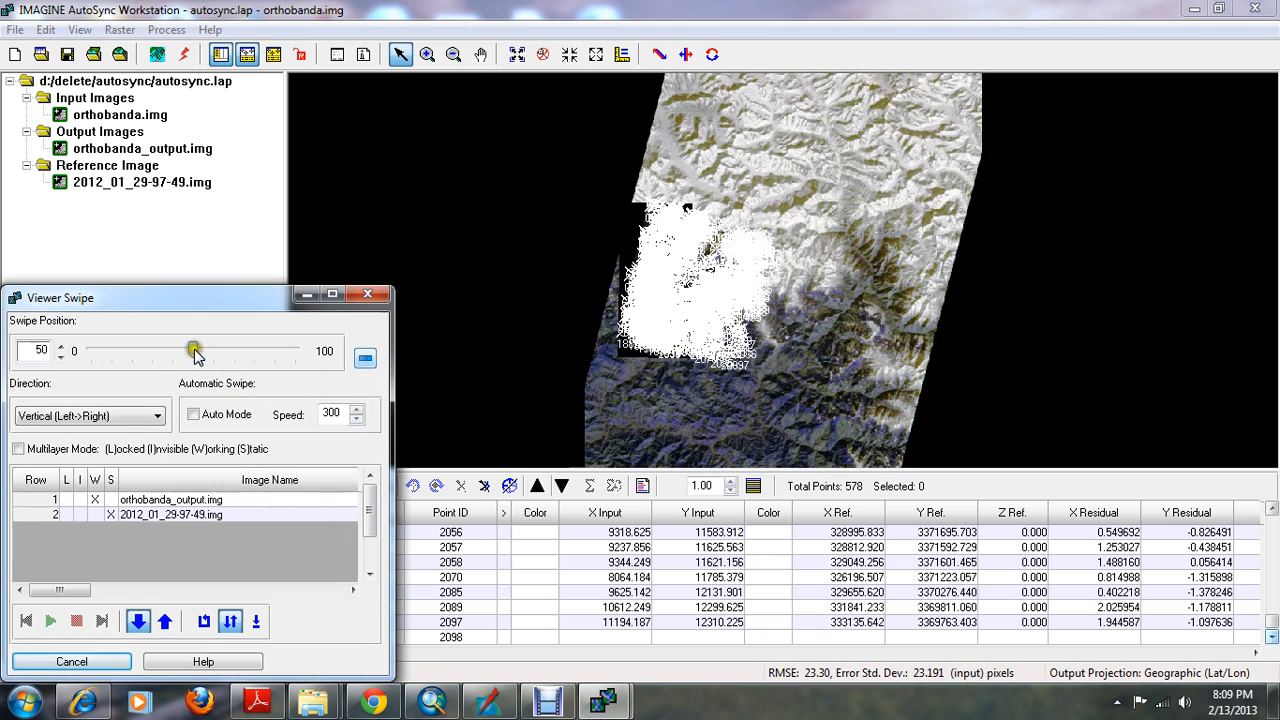
Compare terrain features in orthobanda_output.img with the reference image along the swipe edge, moving the swipe position to 77
click(426, 54)
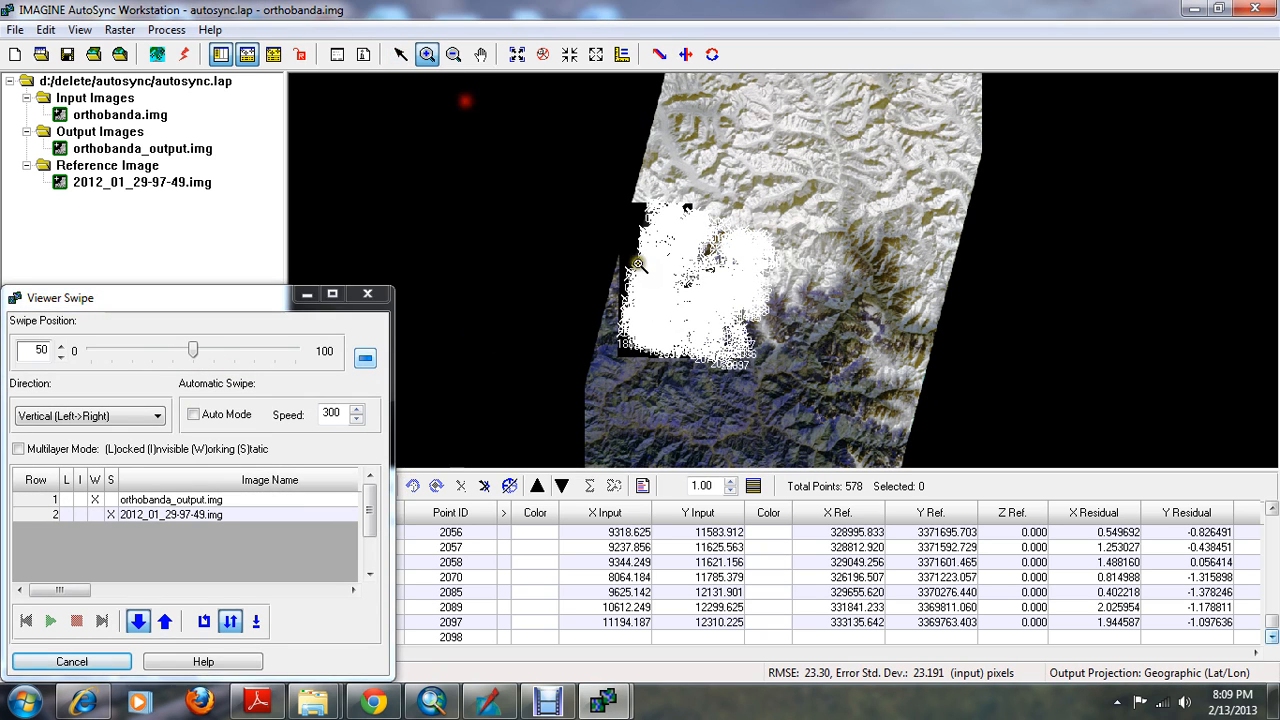
click(775, 305)
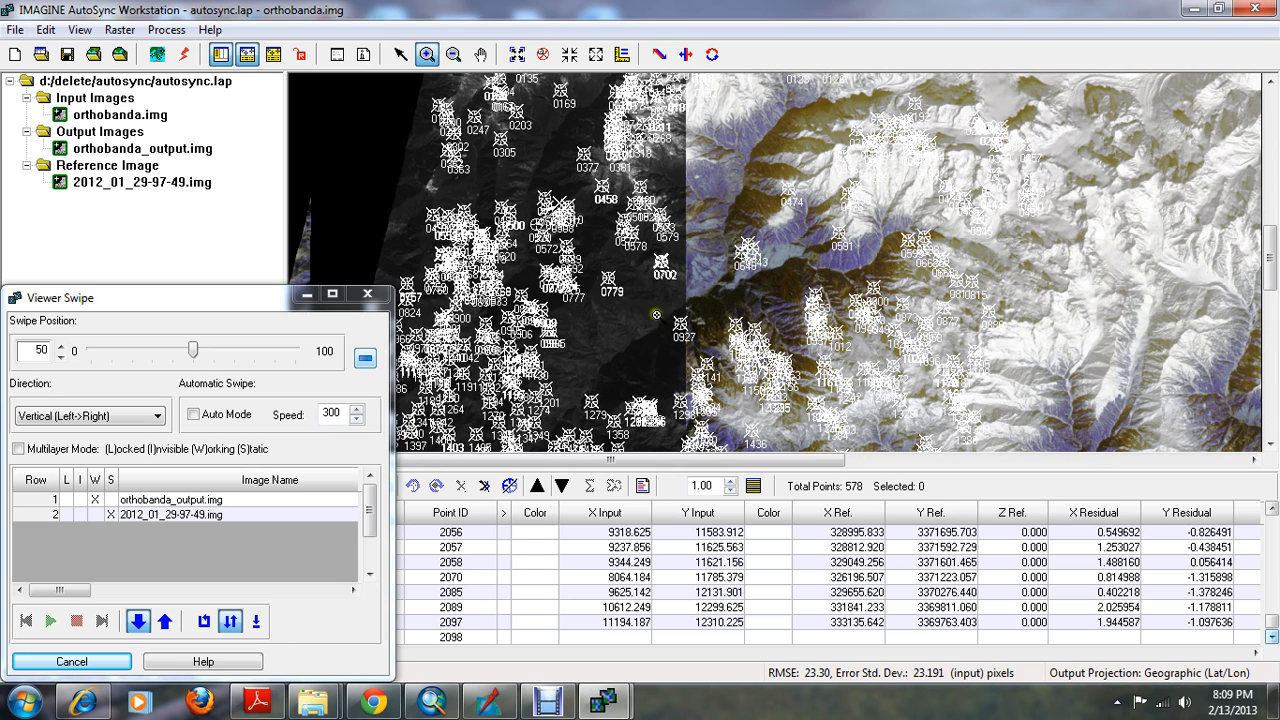
drag(633, 294, 727, 348)
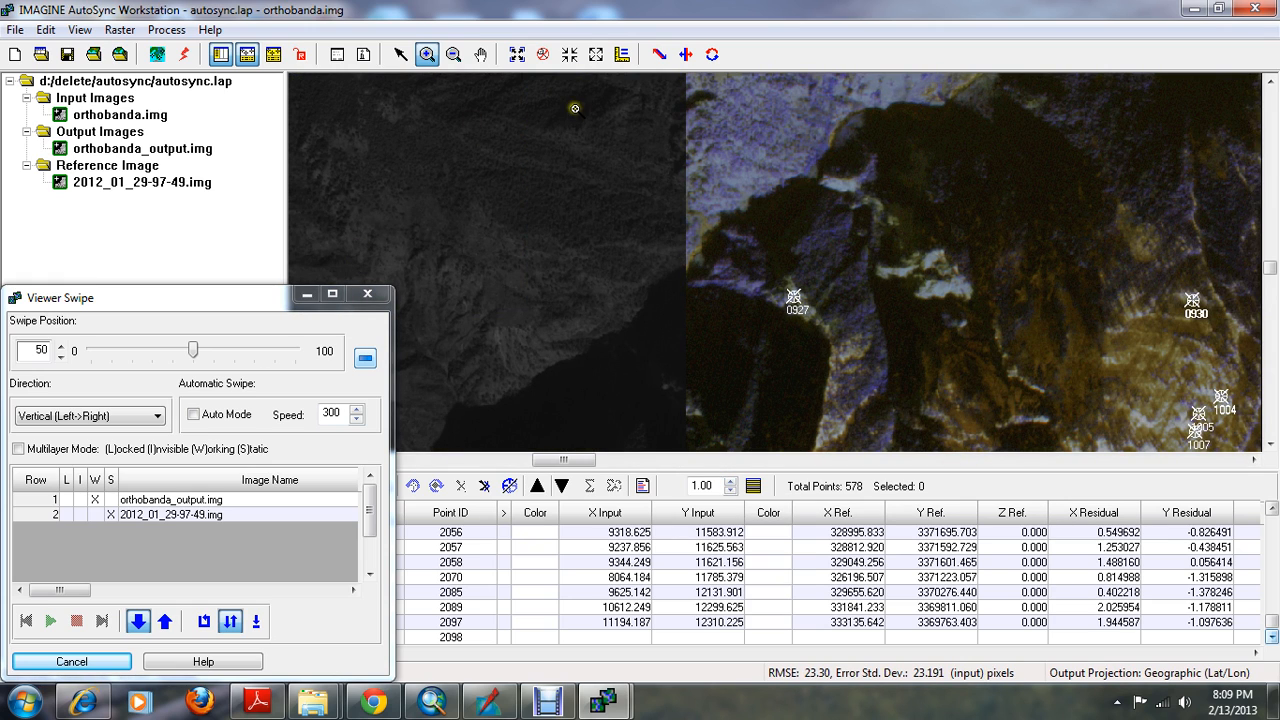
click(479, 55)
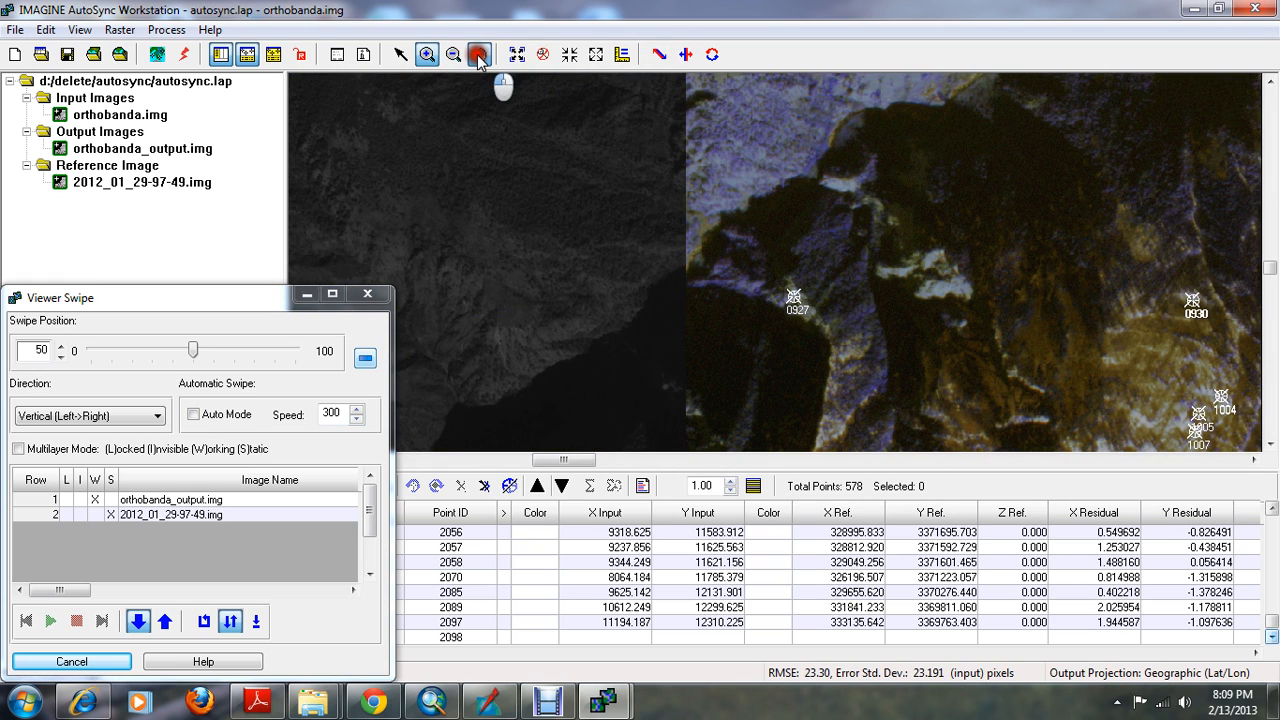
mouse_move(700, 240)
mouse_down()
mouse_move(948, 144)
mouse_move(950, 157)
mouse_up()
mouse_move(645, 280)
mouse_down()
mouse_move(768, 208)
mouse_move(830, 192)
mouse_up()
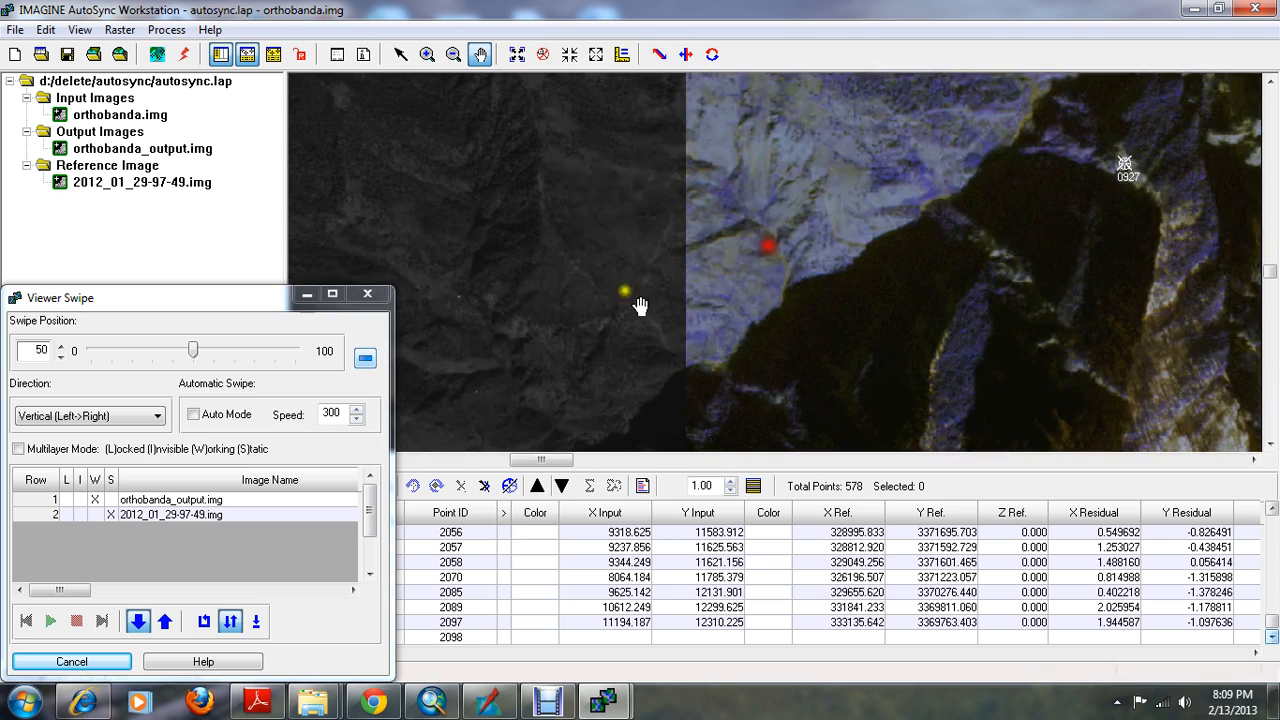
drag(625, 375, 727, 187)
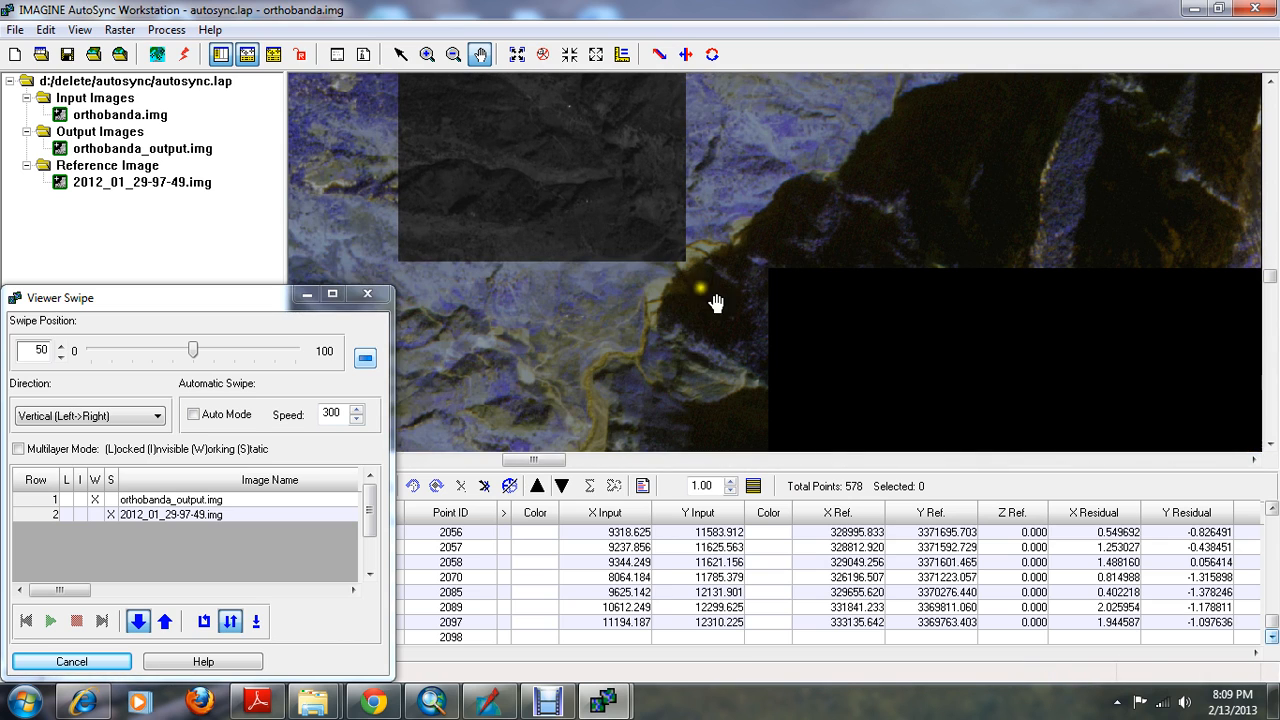
drag(693, 346, 760, 215)
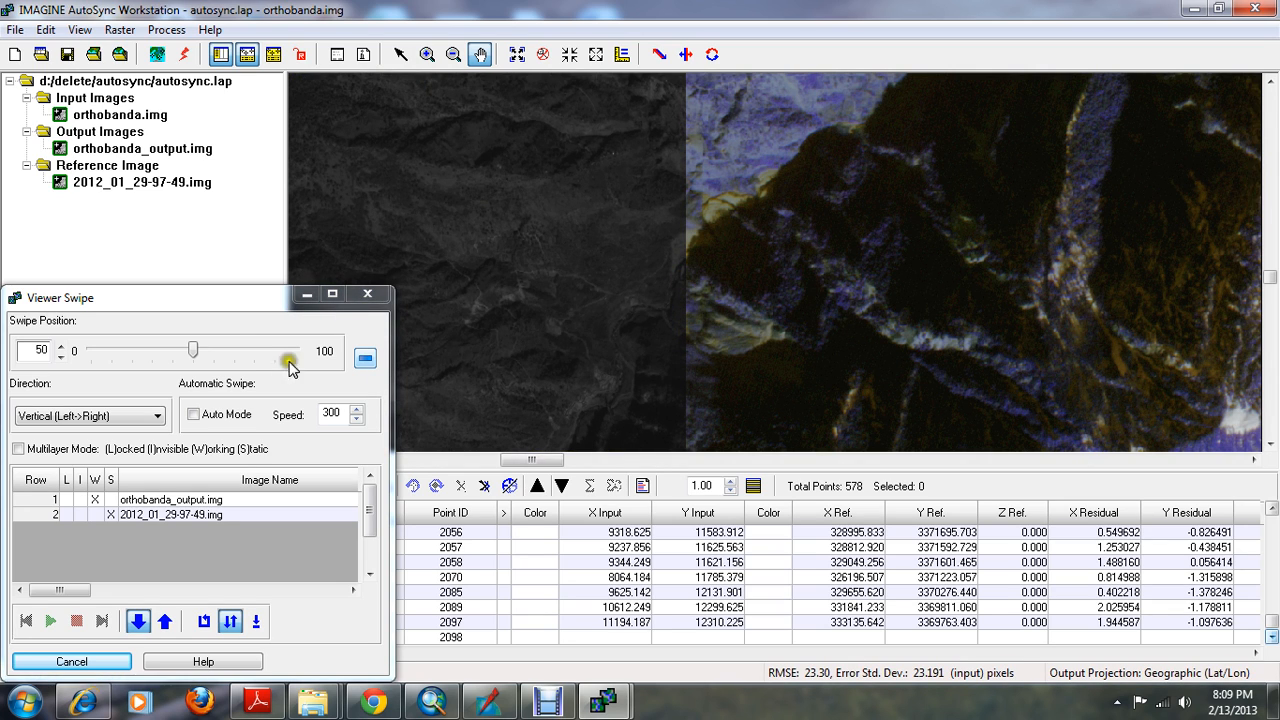
drag(193, 350, 223, 345)
drag(609, 254, 663, 261)
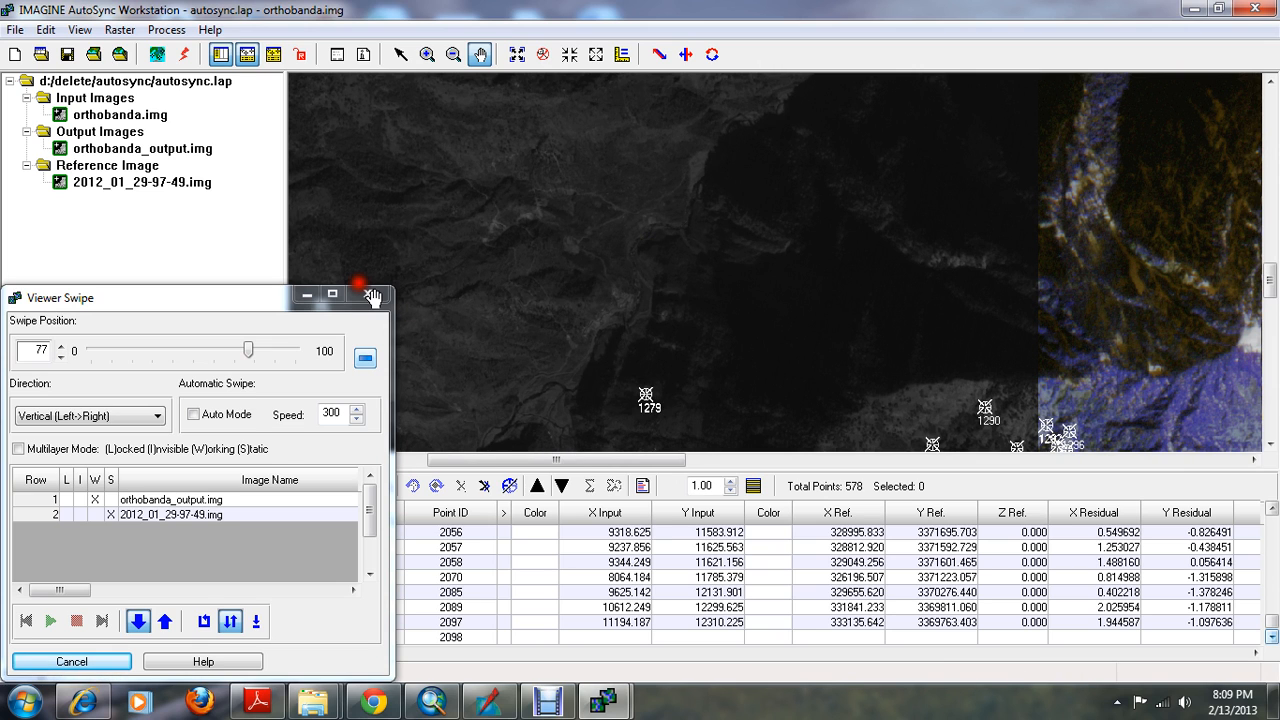
Switch to ERDAS IMAGINE and start adding a raster layer to the 2D view from the delete folder on drive D
click(488, 702)
right_click(573, 245)
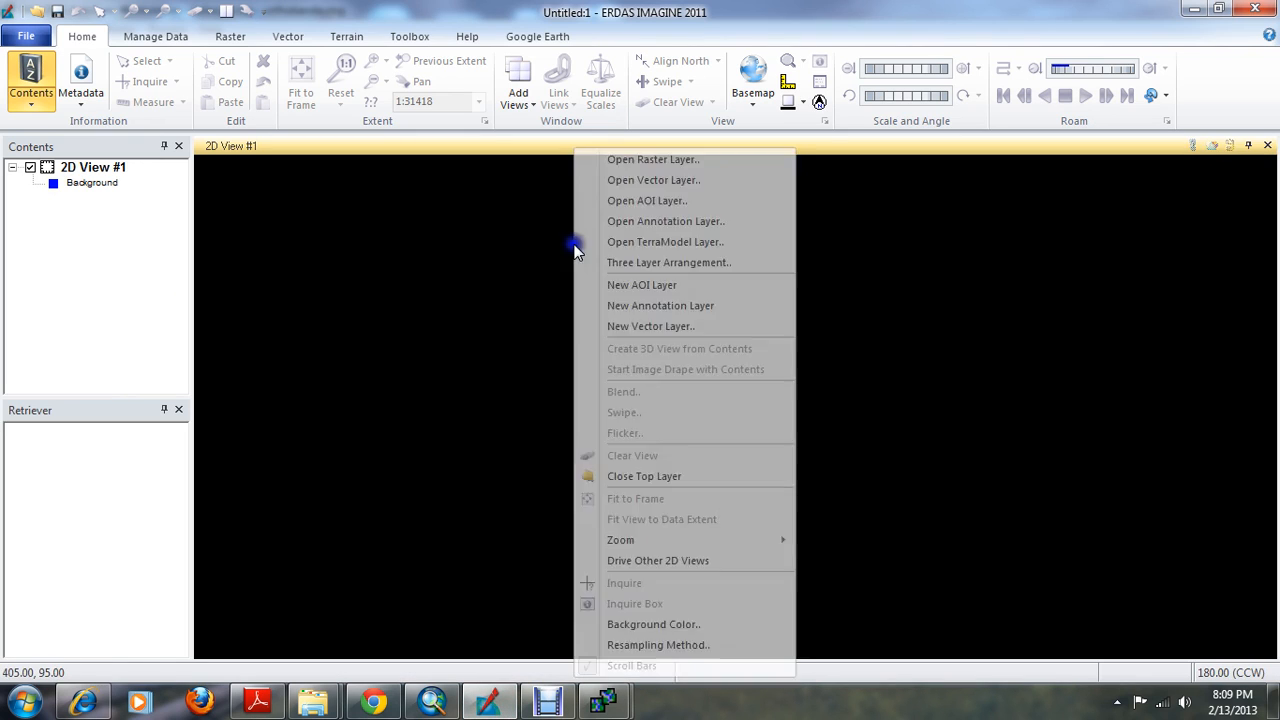
click(655, 160)
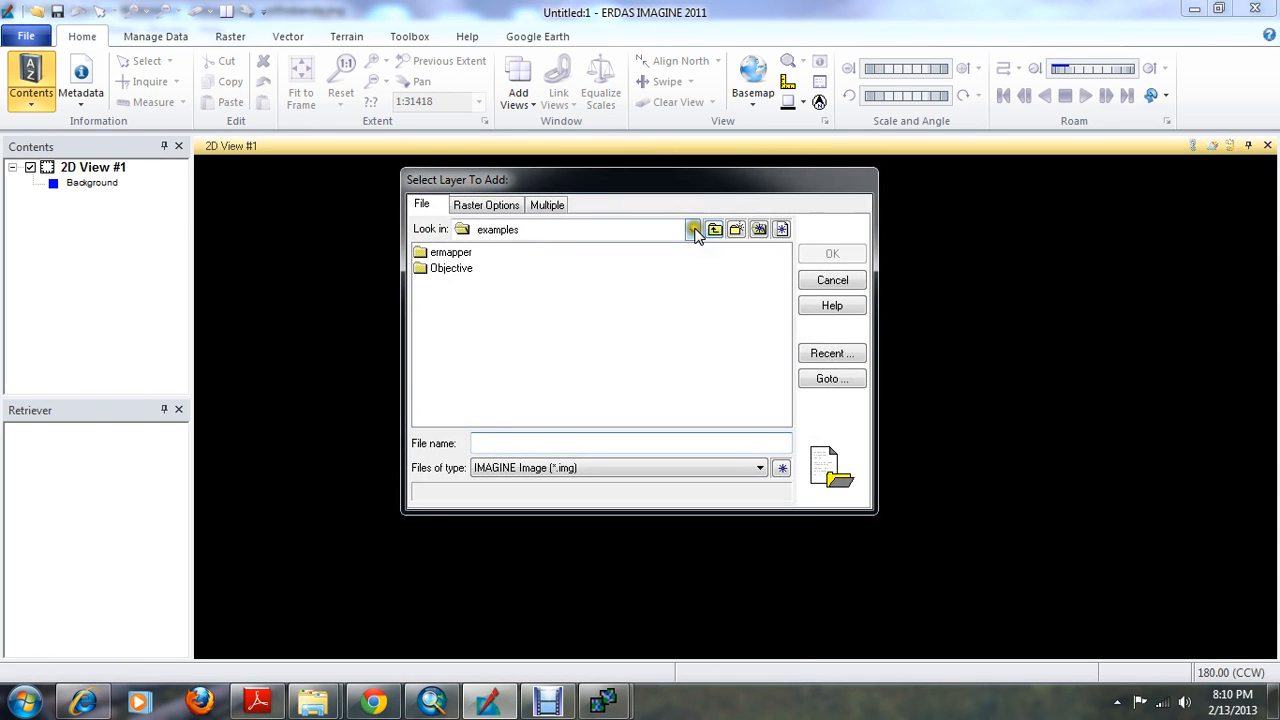
click(690, 230)
click(565, 319)
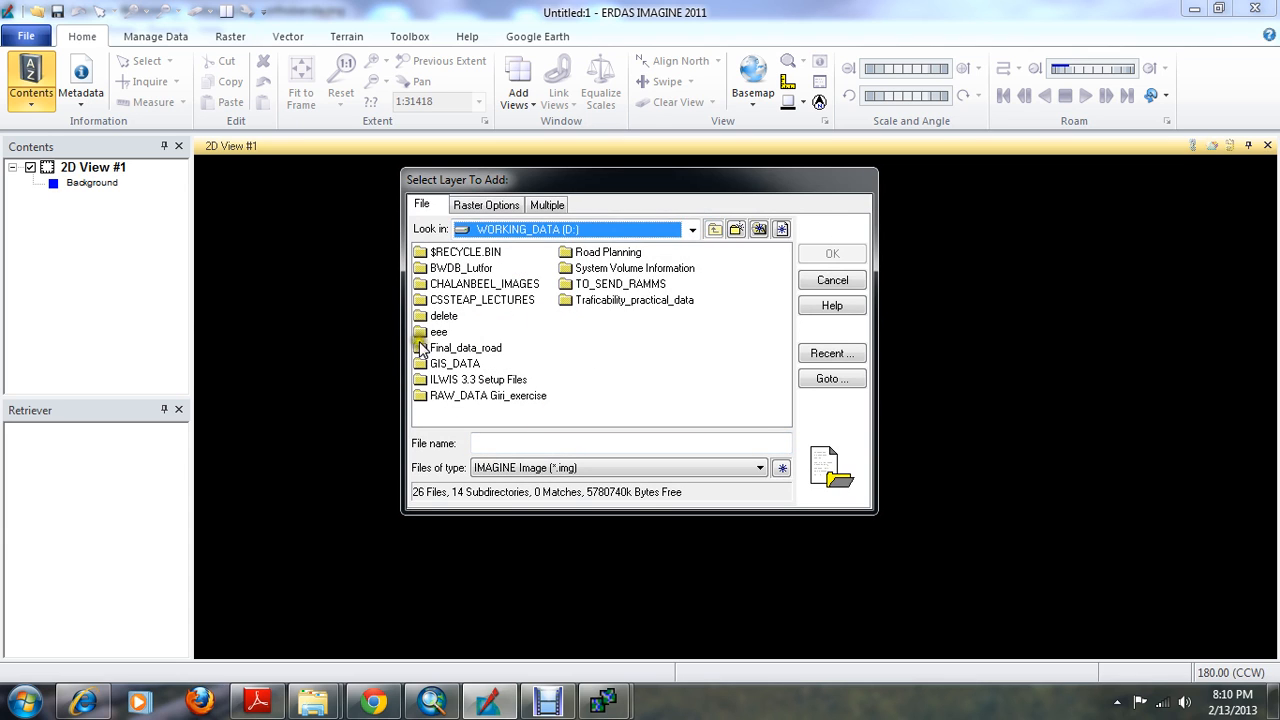
click(440, 304)
double_click(440, 316)
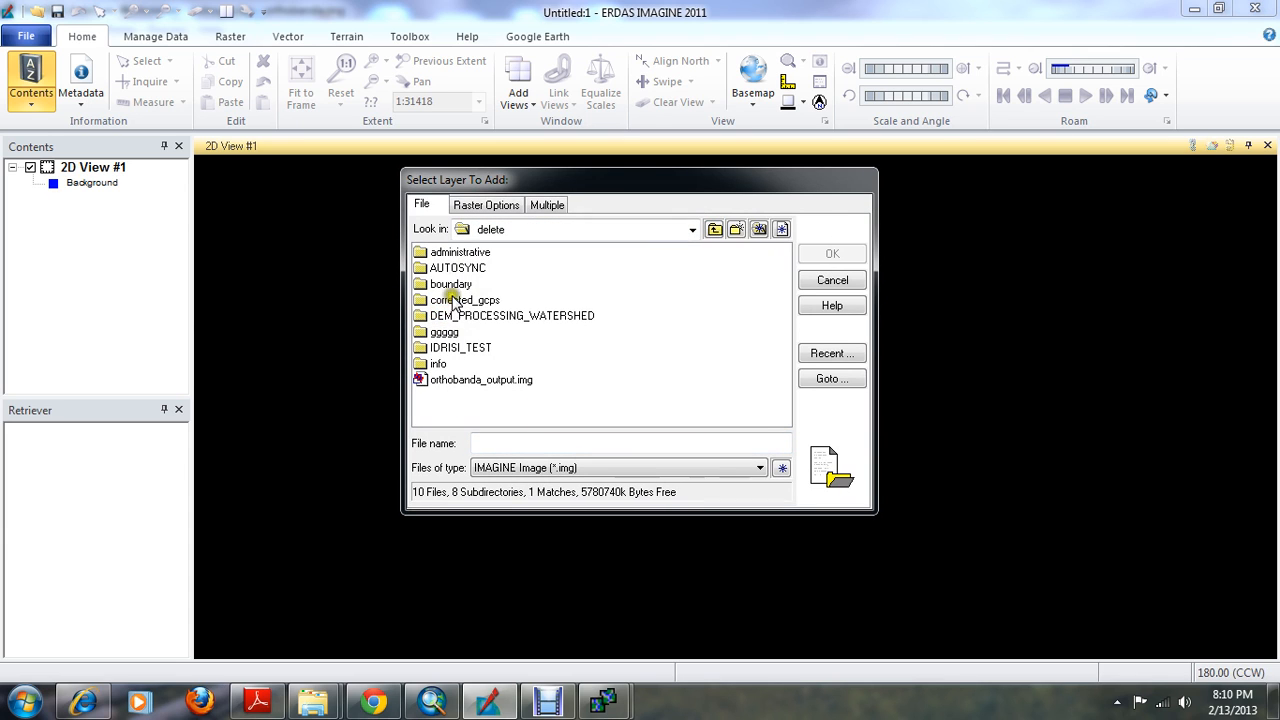
double_click(453, 269)
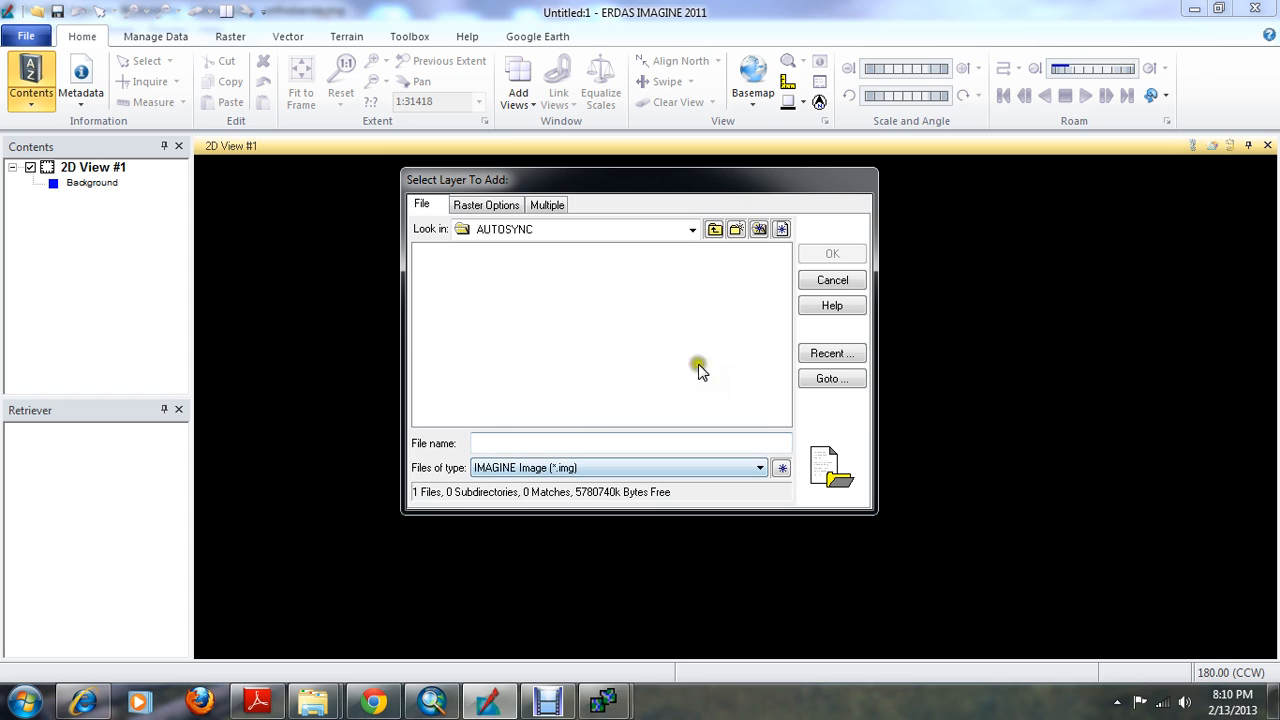
click(715, 230)
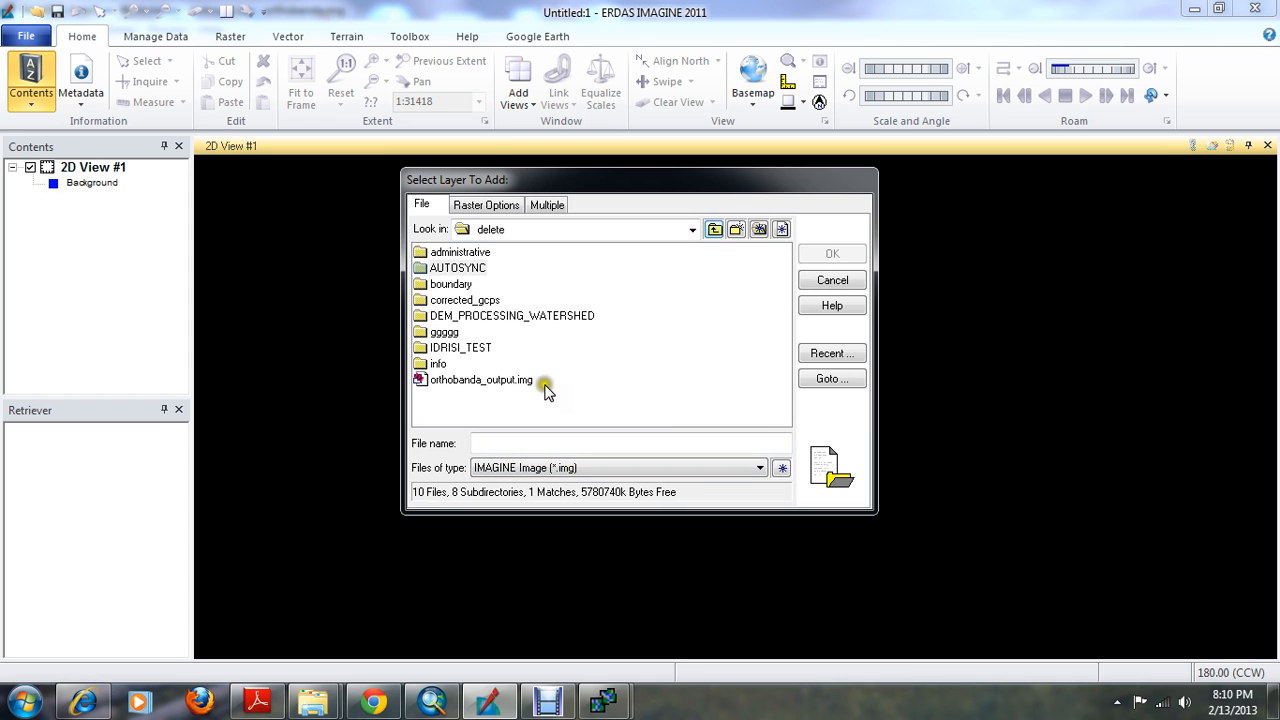
double_click(444, 332)
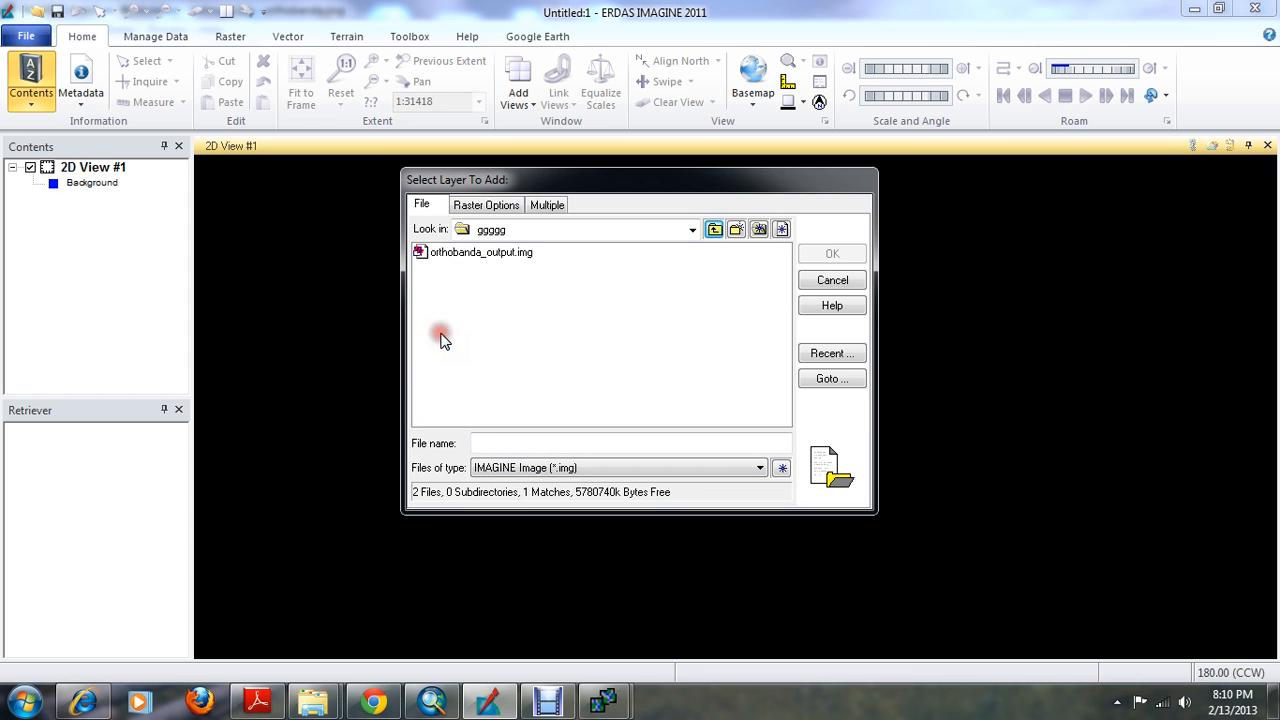
click(713, 229)
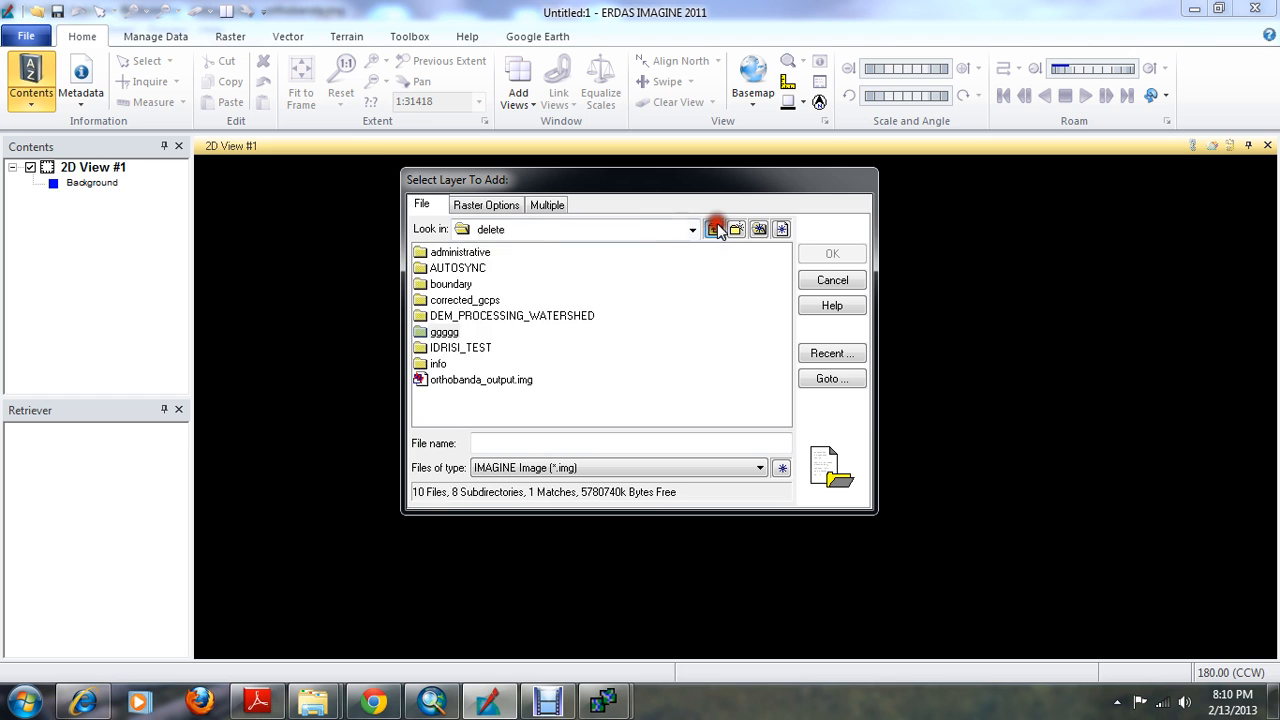
Load orthobanda_output.img from the delete folder into the 2D view and fit it to the frame
click(487, 379)
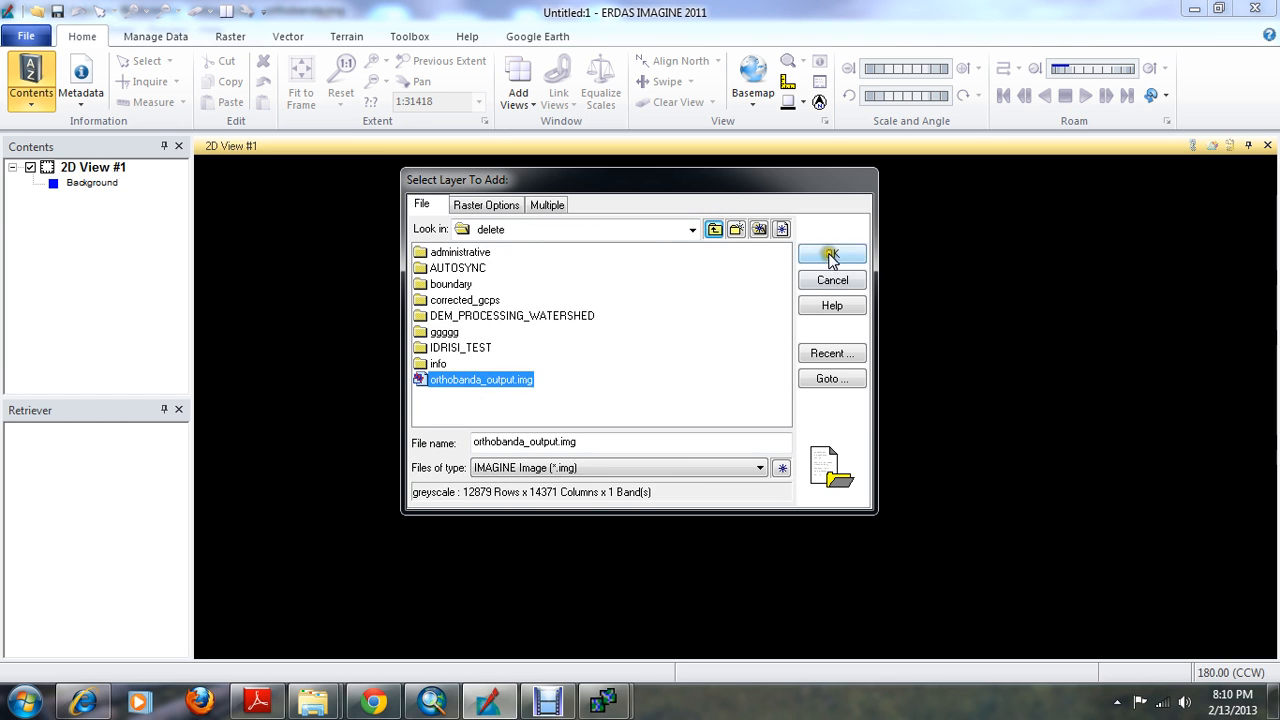
click(832, 254)
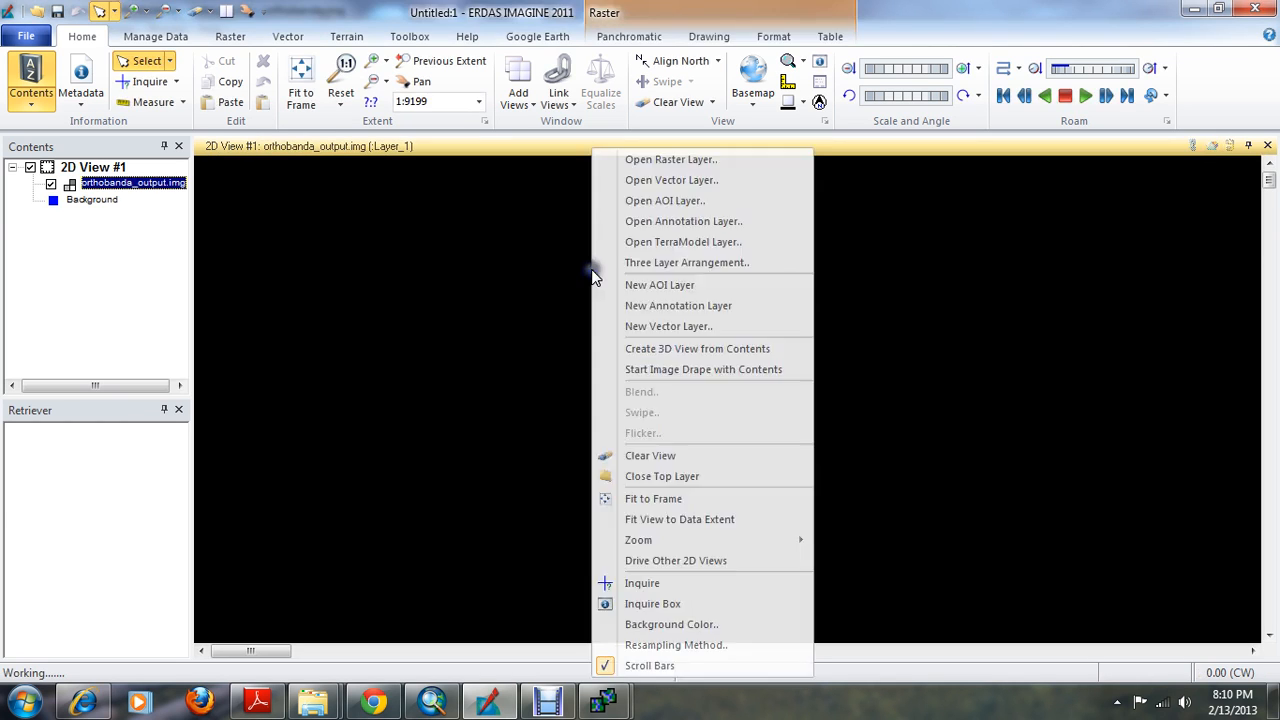
right_click(591, 271)
click(656, 499)
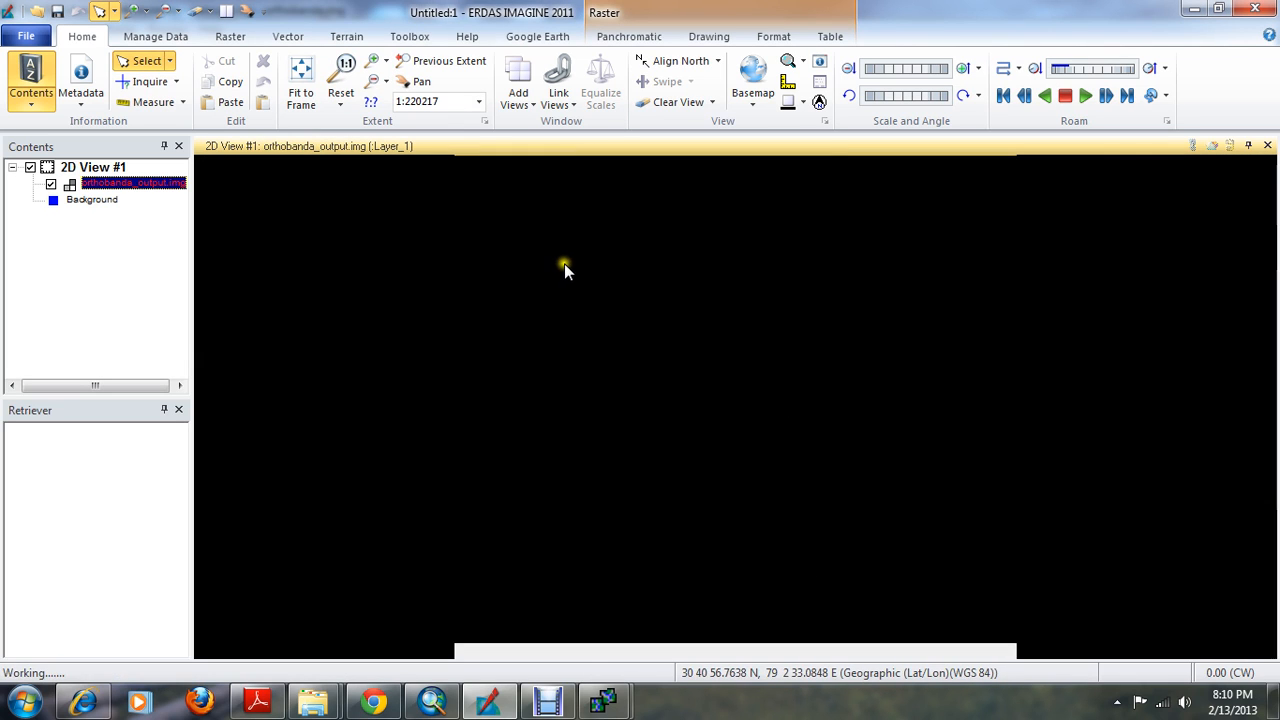
right_click(566, 268)
click(620, 498)
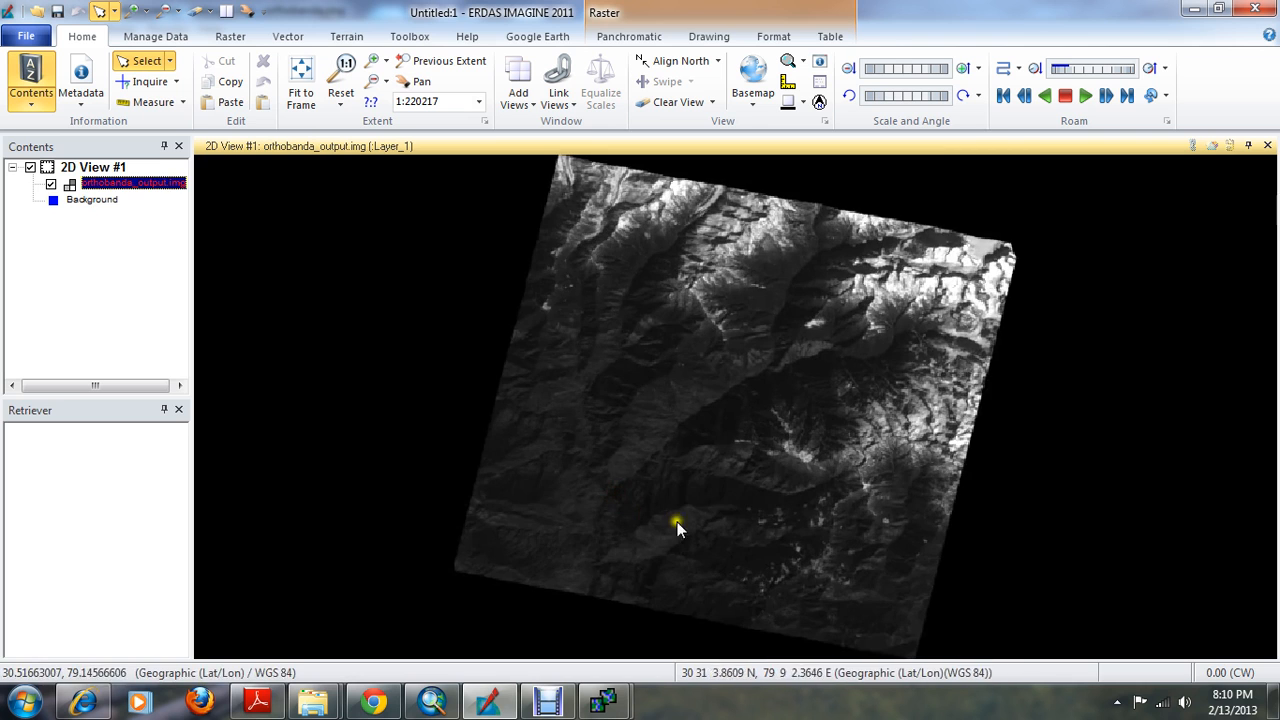
Apply a Histogram Equalize contrast stretch to orthobanda_output.img
click(629, 37)
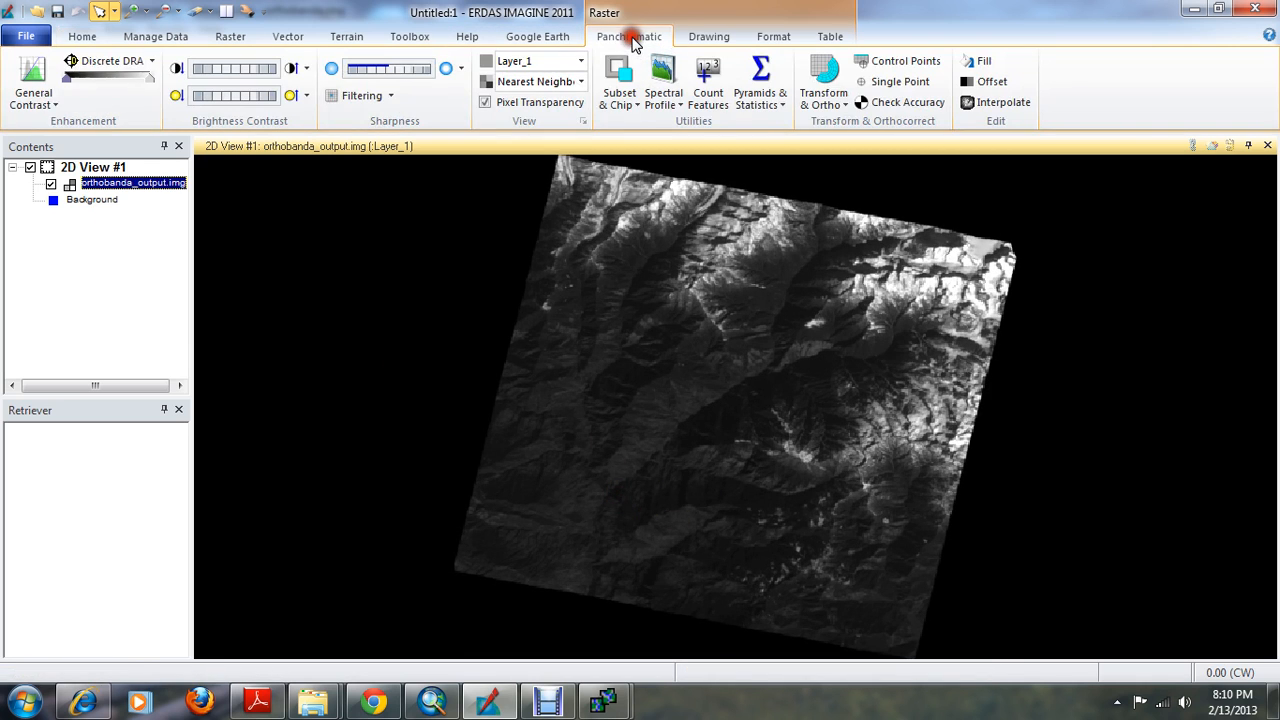
click(44, 104)
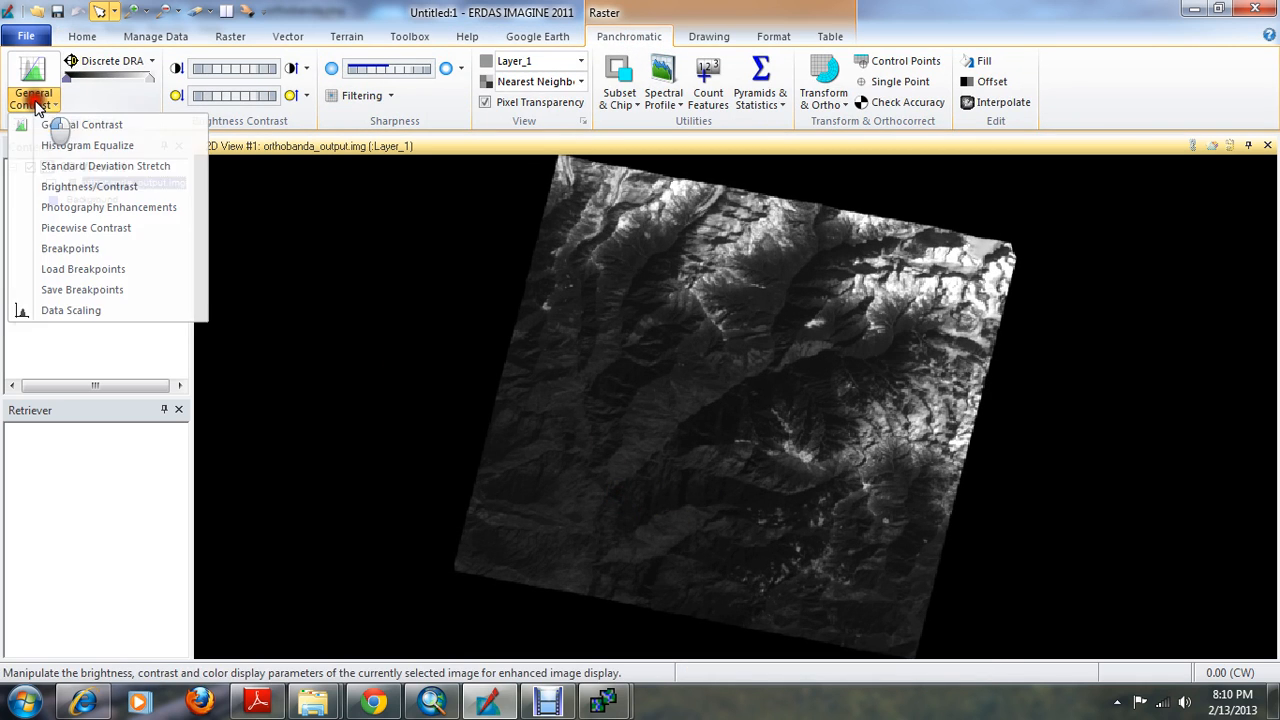
click(72, 149)
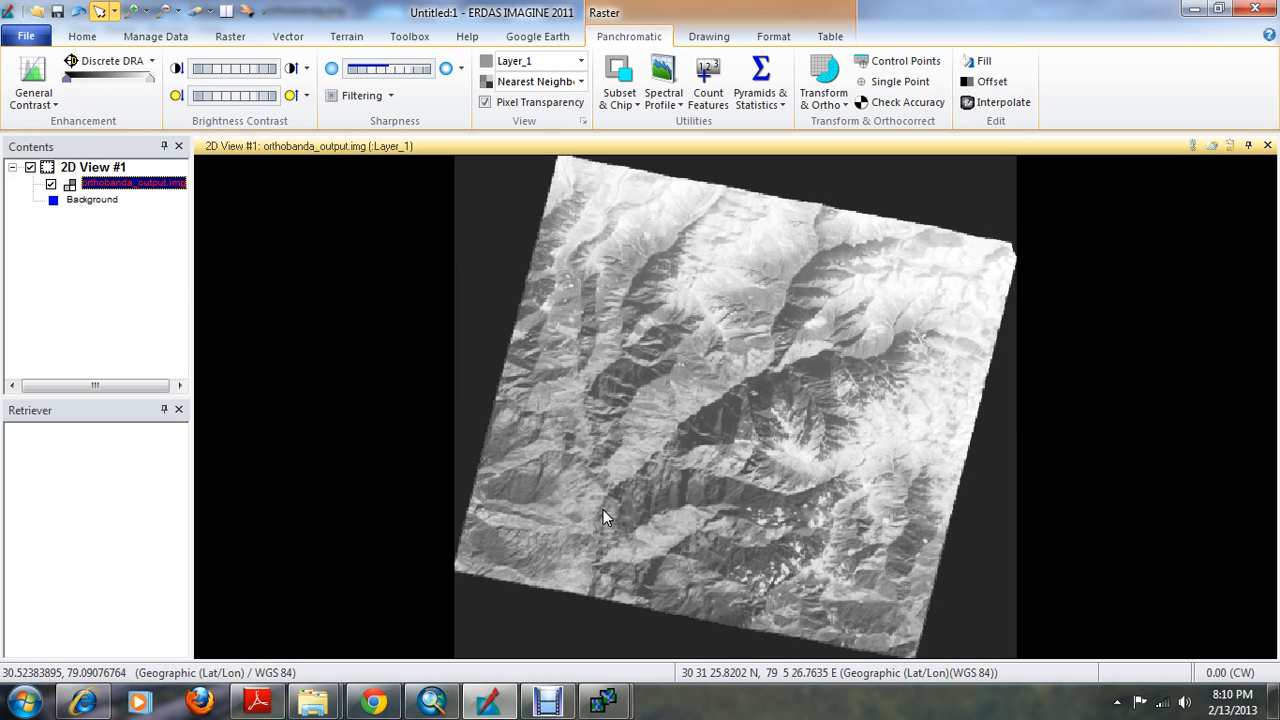
Examine the terrain detail of orthobanda_output.img along the river valley and around the dark patch beside it
scroll(603, 509, down, 3)
scroll(612, 496, up, 5)
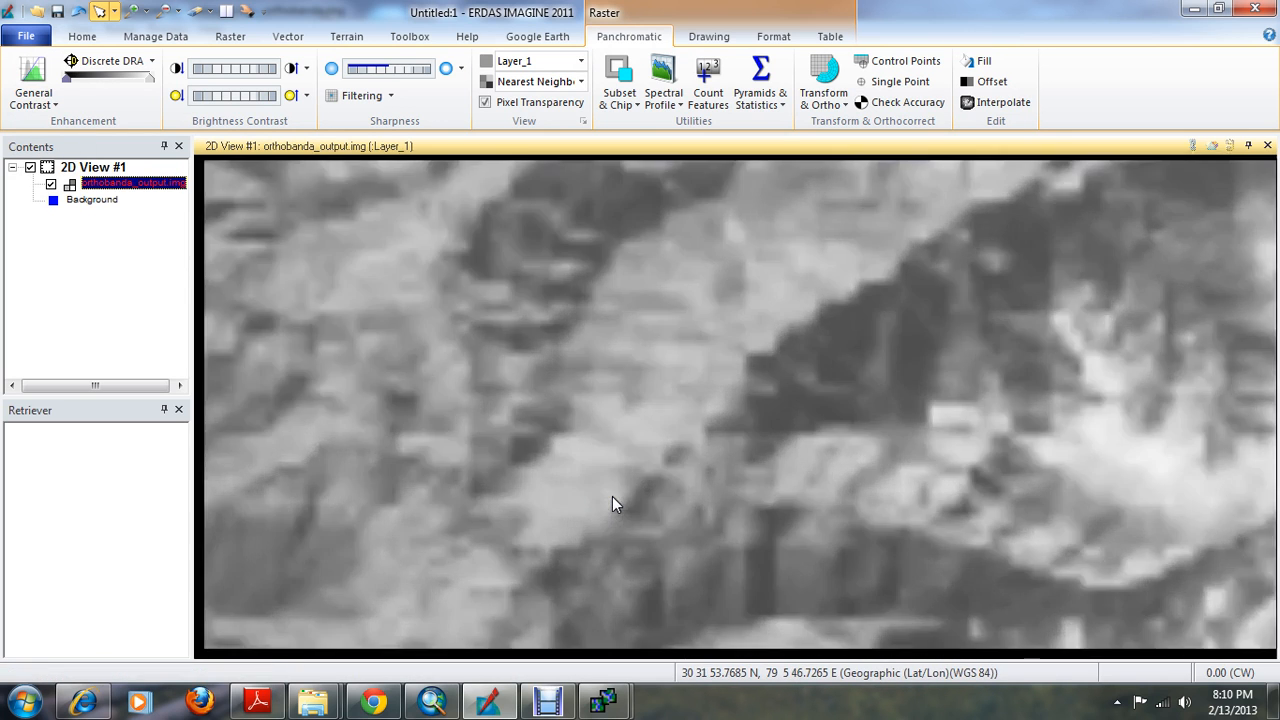
scroll(612, 496, down, 3)
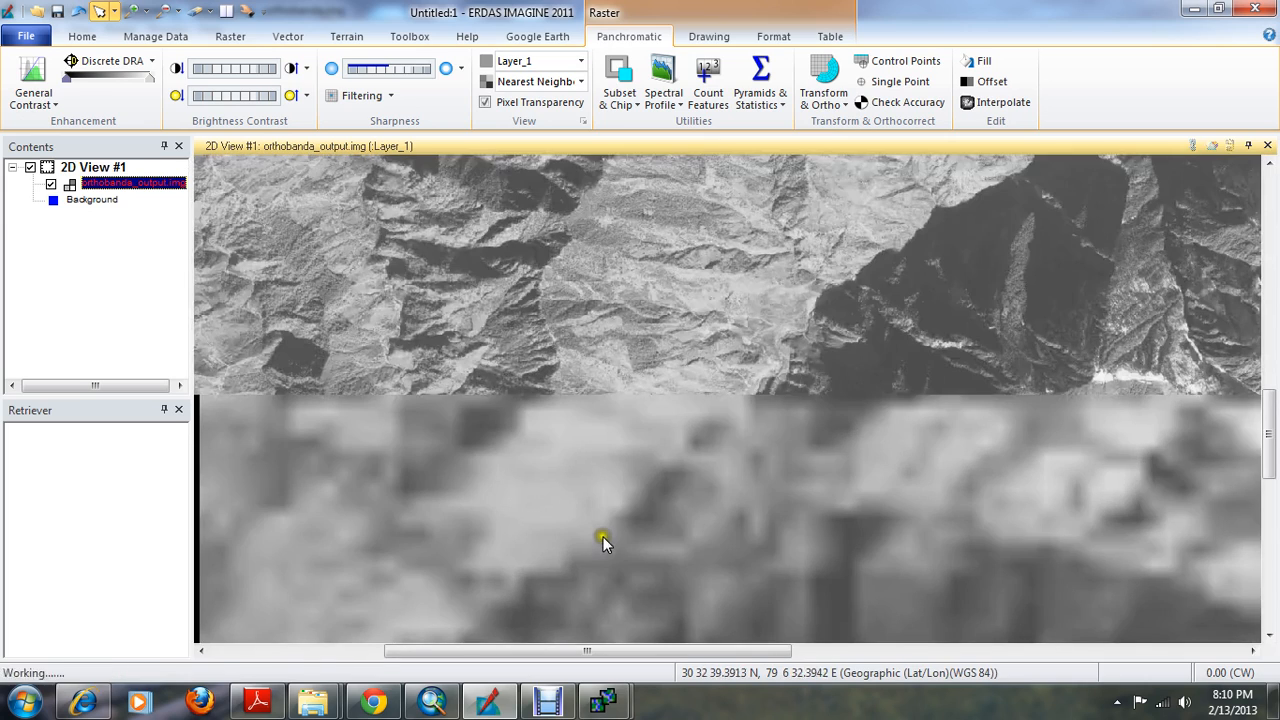
click(247, 11)
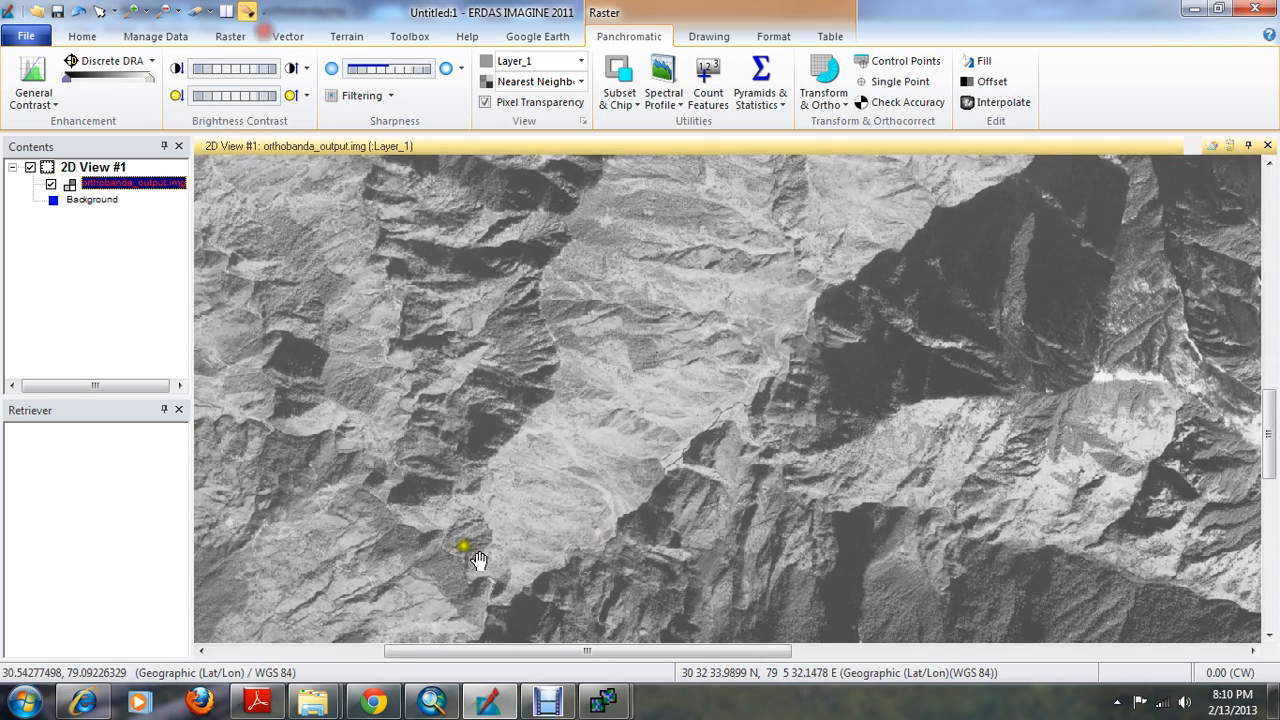
drag(466, 551, 545, 273)
scroll(551, 325, up, 2)
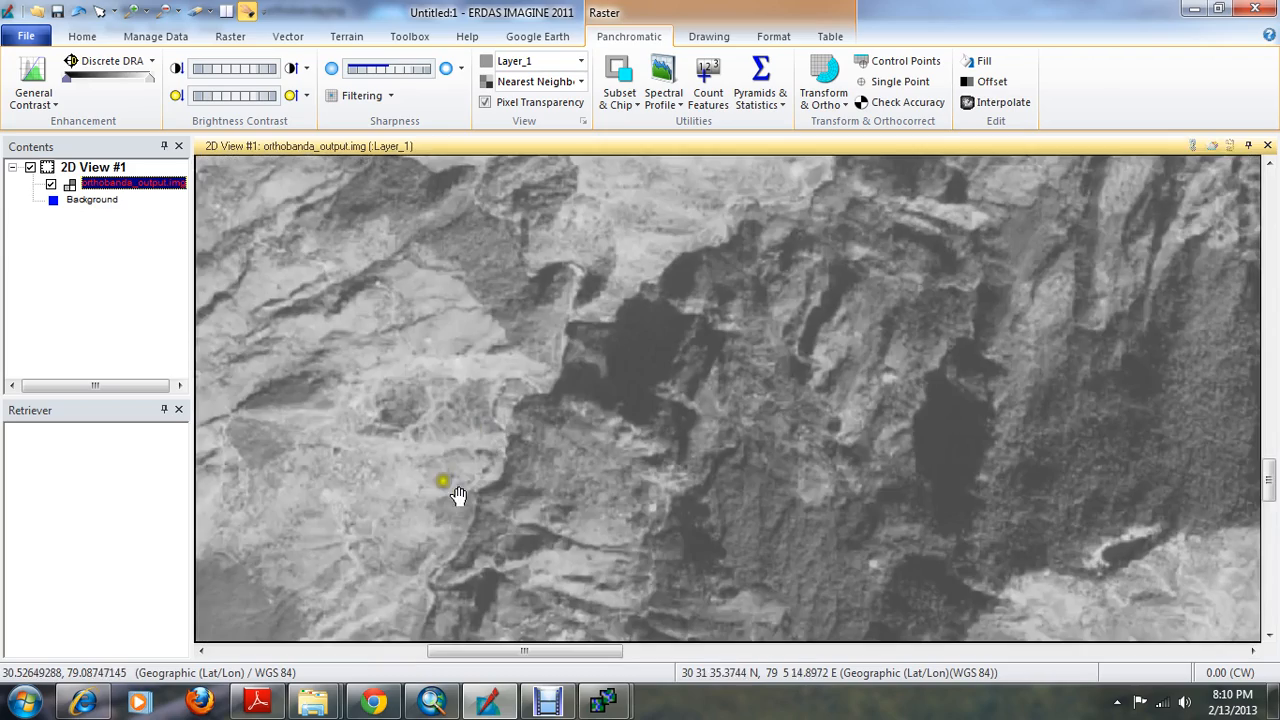
drag(308, 568, 607, 372)
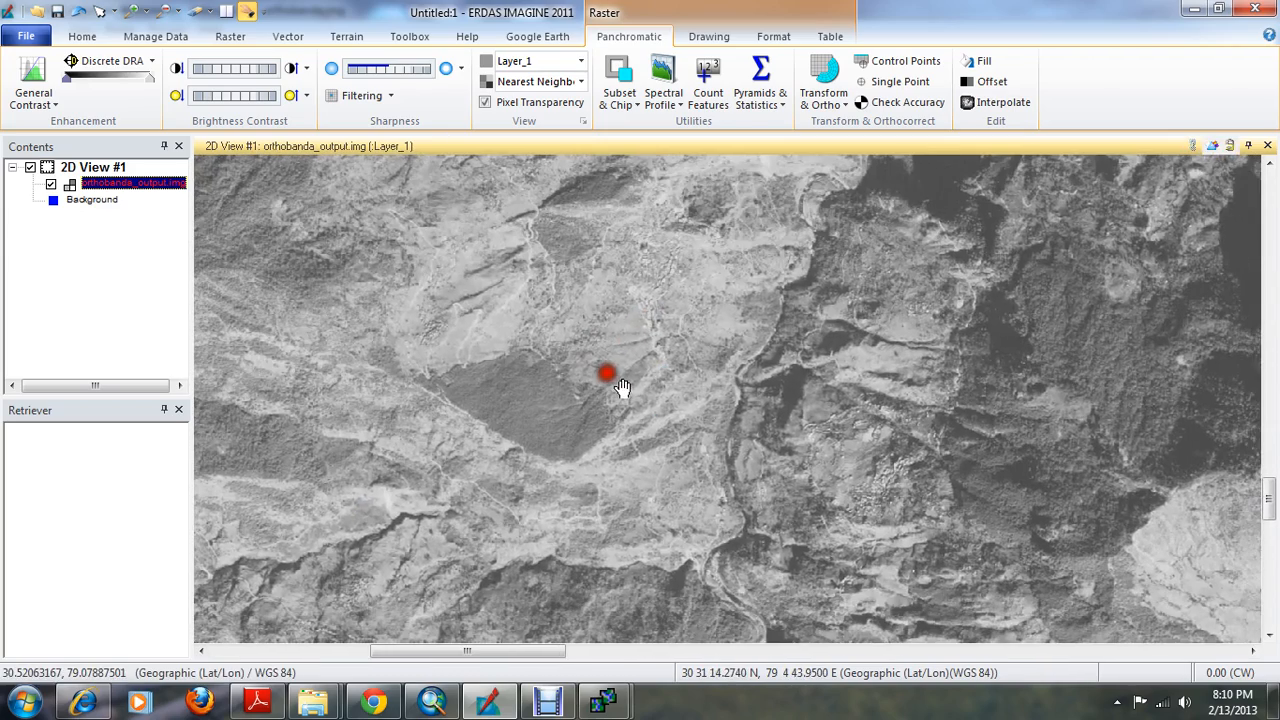
Add the reference image 2012_01_29-97-49.img from the LISS_IV folder on drive F to the same view and fit it to the frame
right_click(631, 255)
click(696, 166)
click(691, 229)
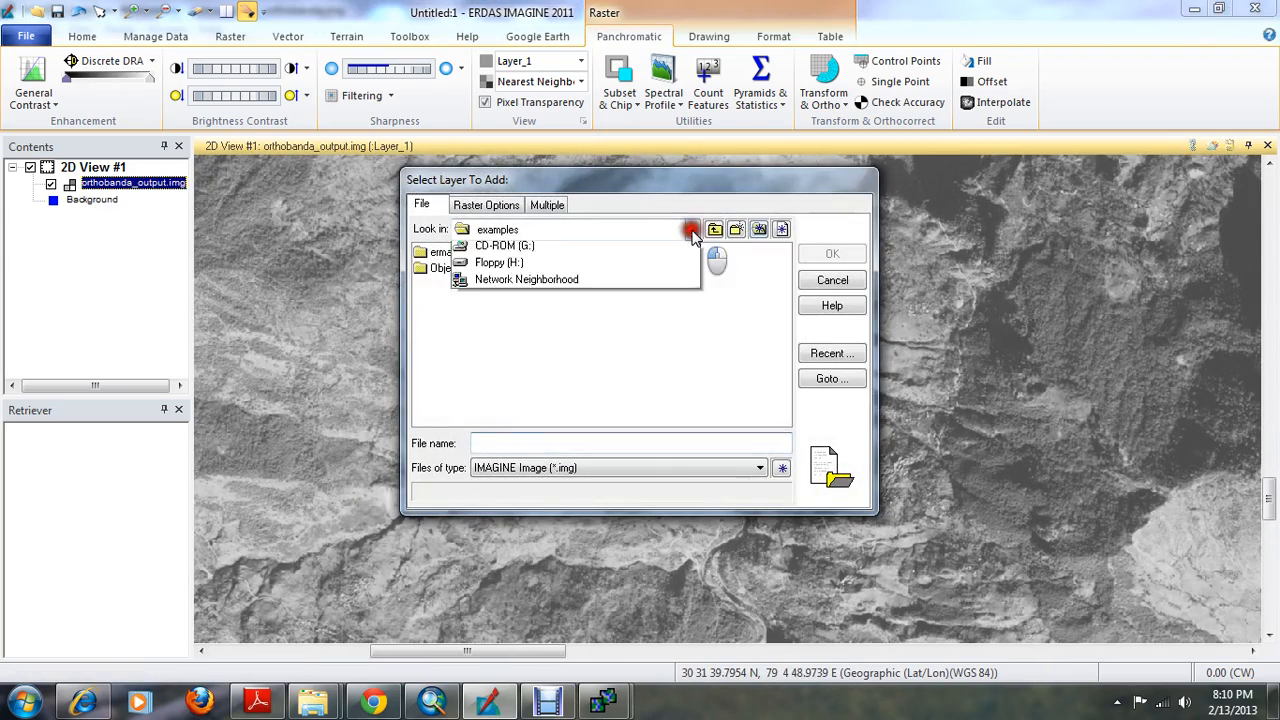
click(553, 343)
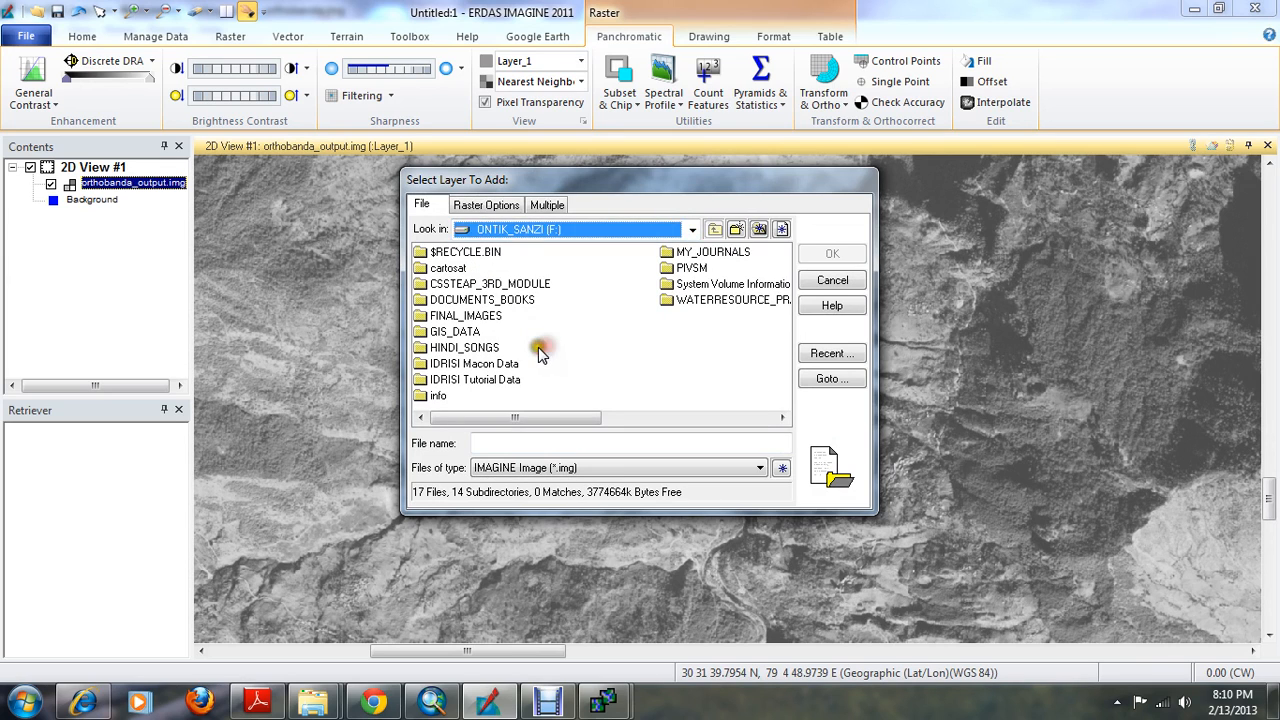
double_click(500, 285)
double_click(452, 253)
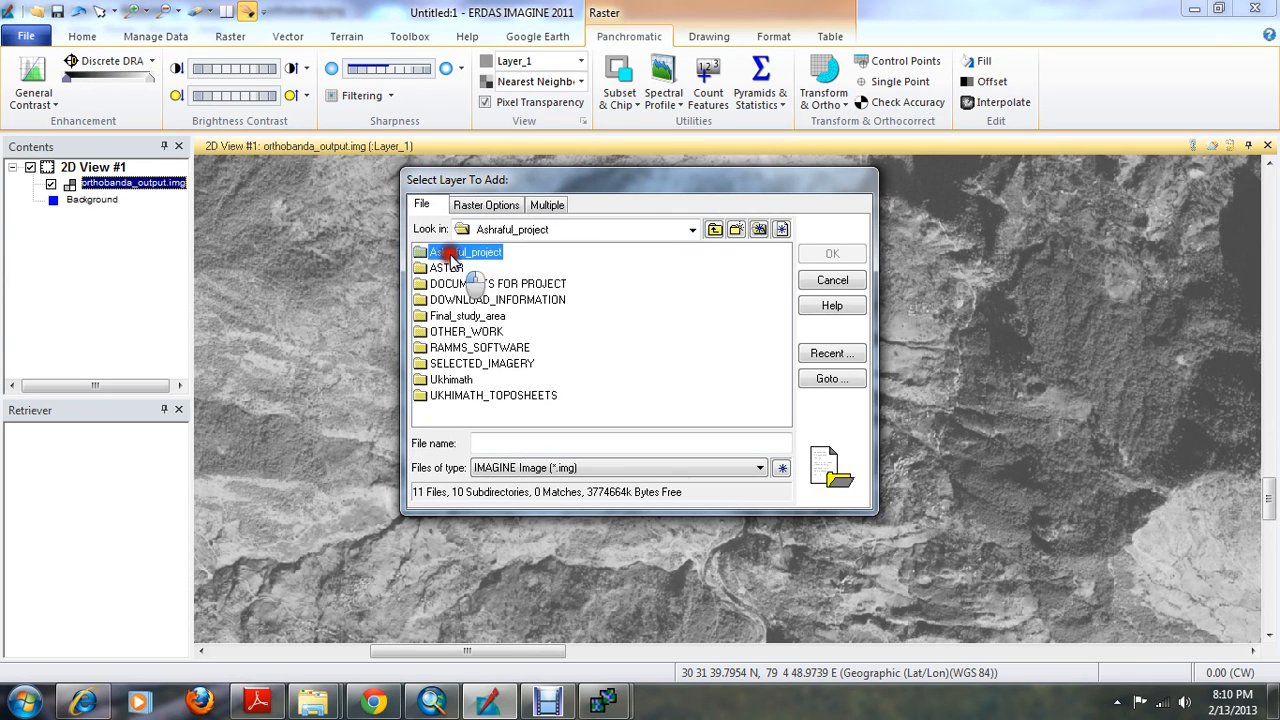
click(450, 268)
double_click(450, 268)
click(478, 284)
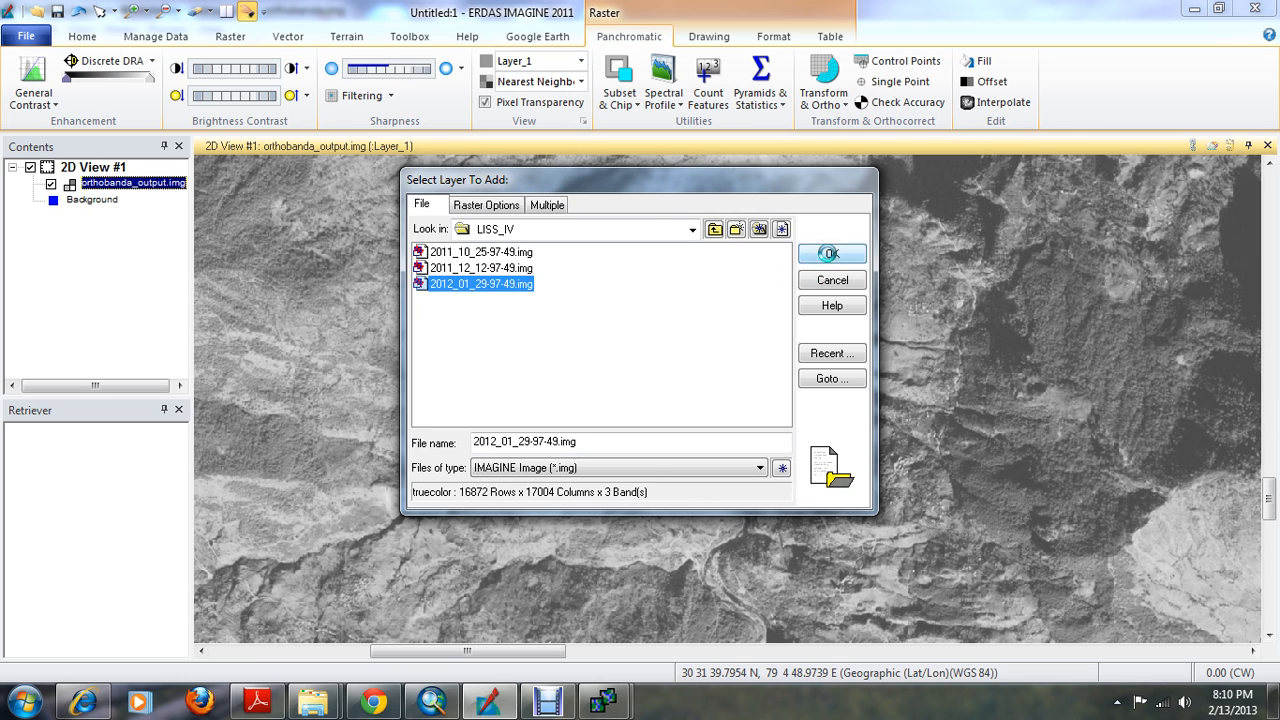
click(828, 253)
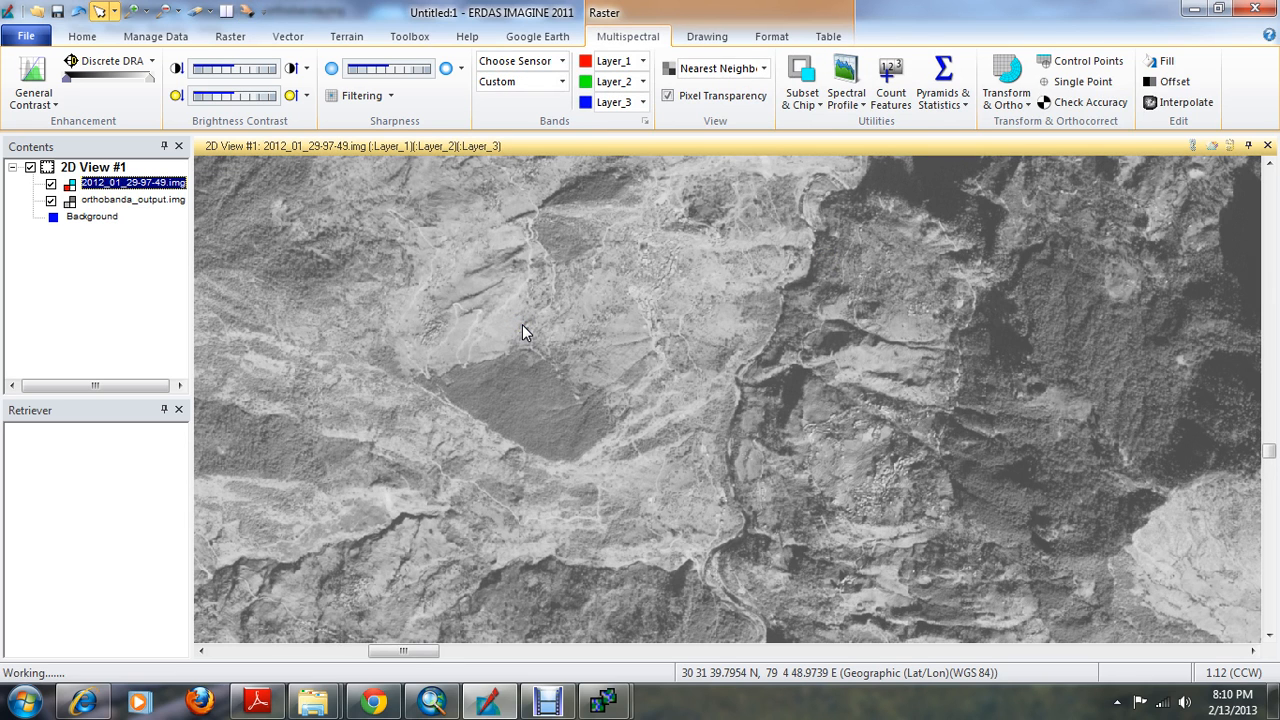
right_click(571, 263)
click(645, 498)
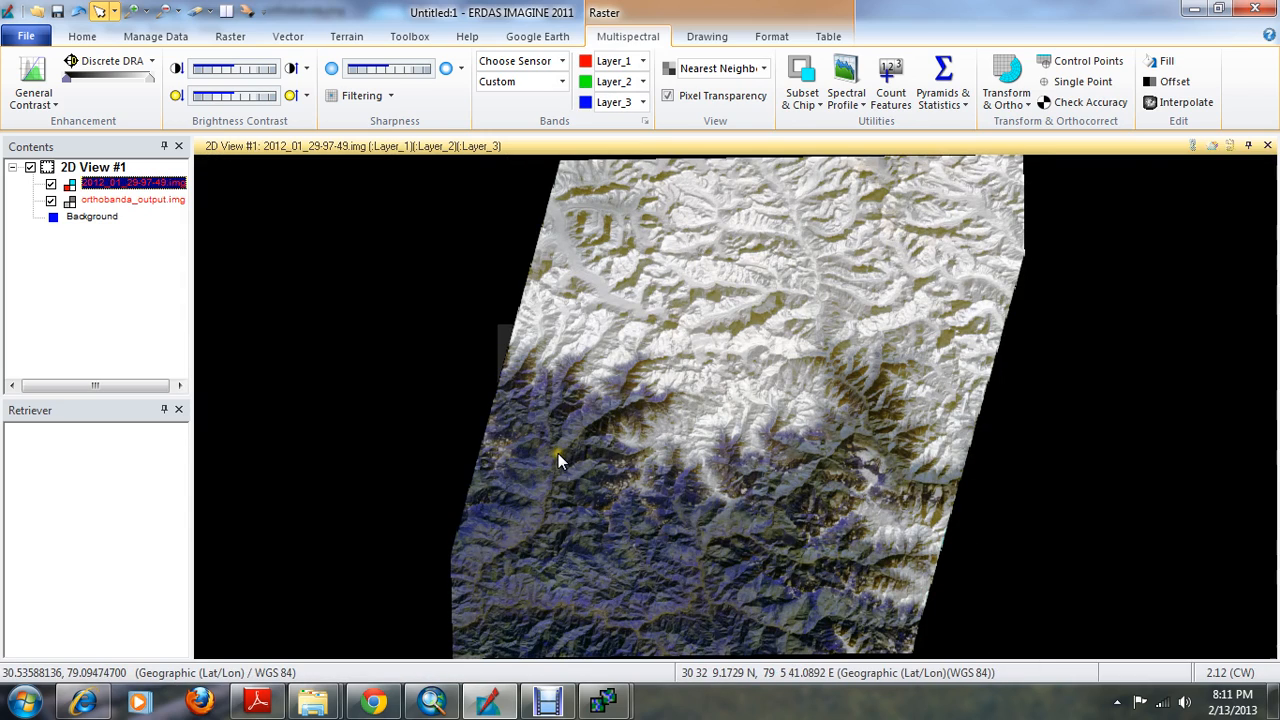
Compare the reference image with orthobanda_output.img around the dark patch beside the river using Swipe, moving the swipe position to 24
scroll(531, 469, up, 6)
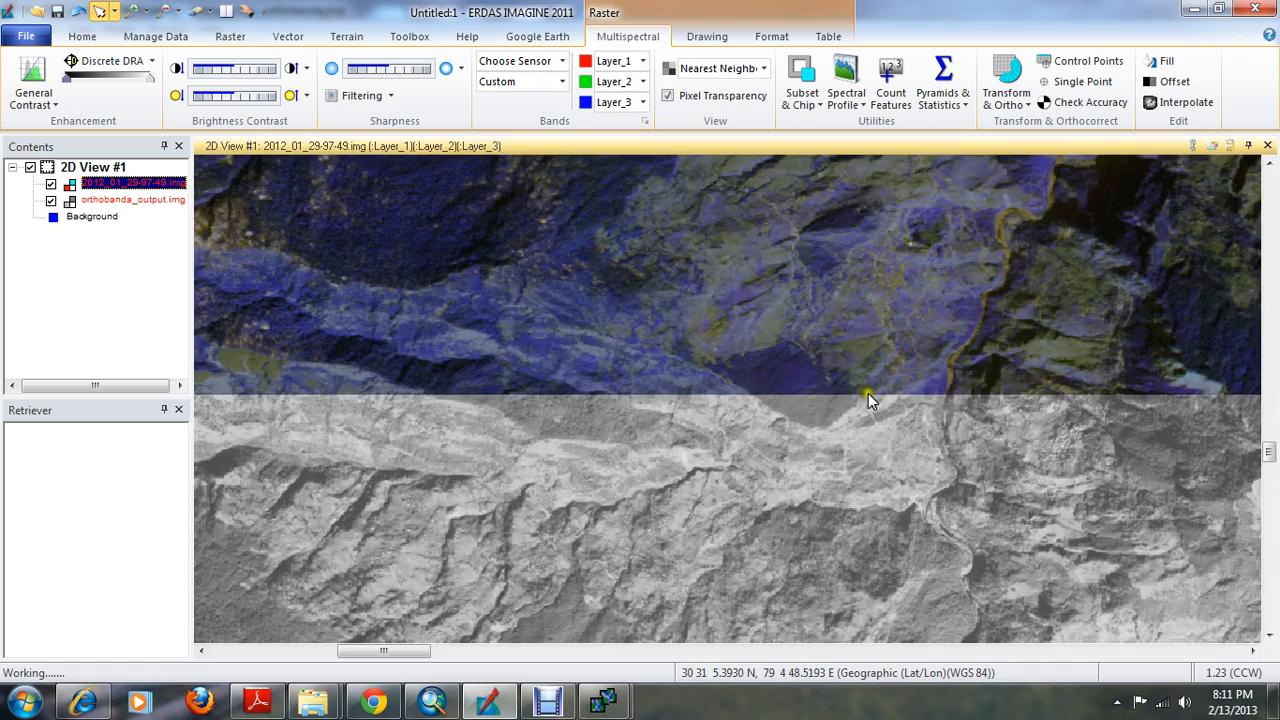
scroll(868, 393, up, 3)
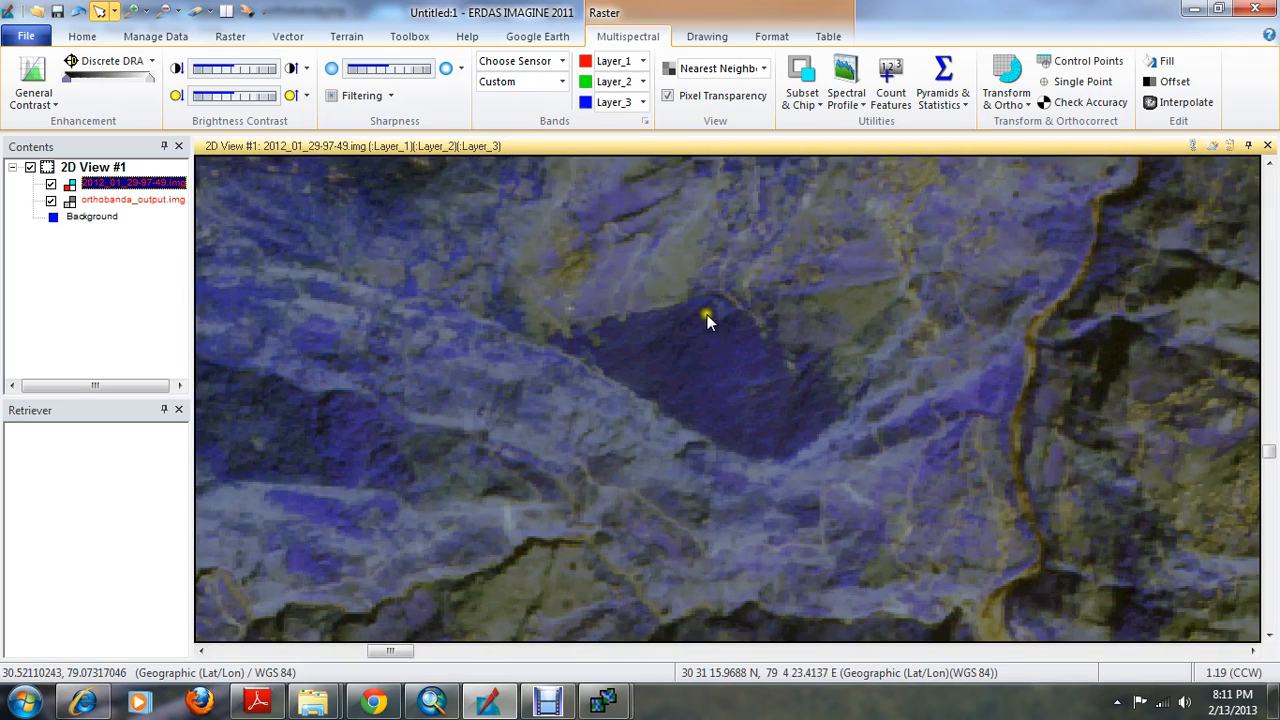
click(82, 37)
click(665, 84)
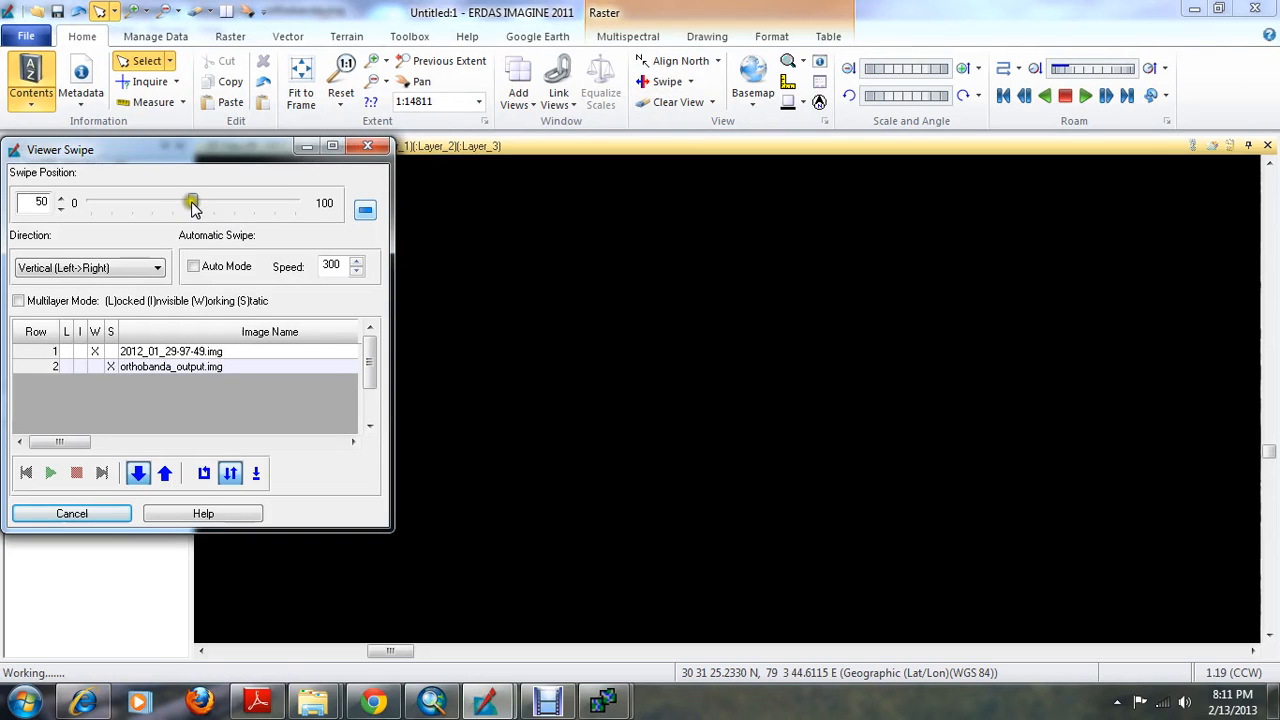
drag(192, 203, 140, 195)
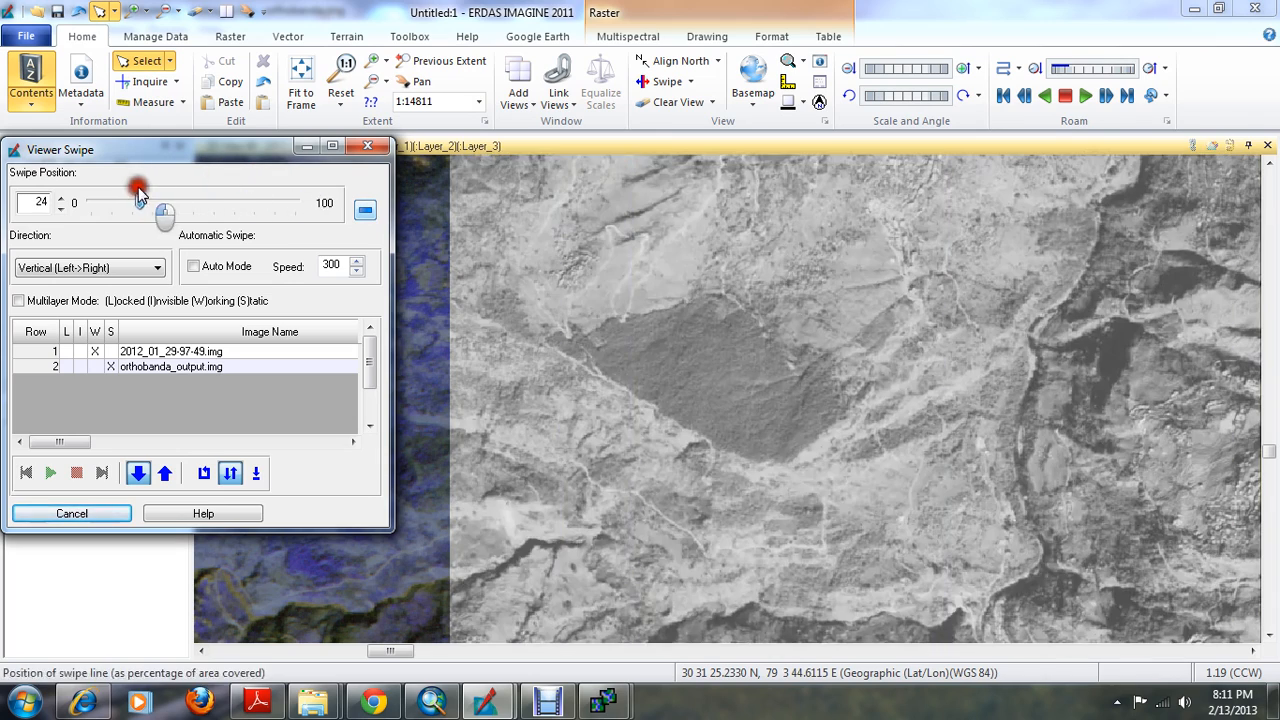
click(366, 147)
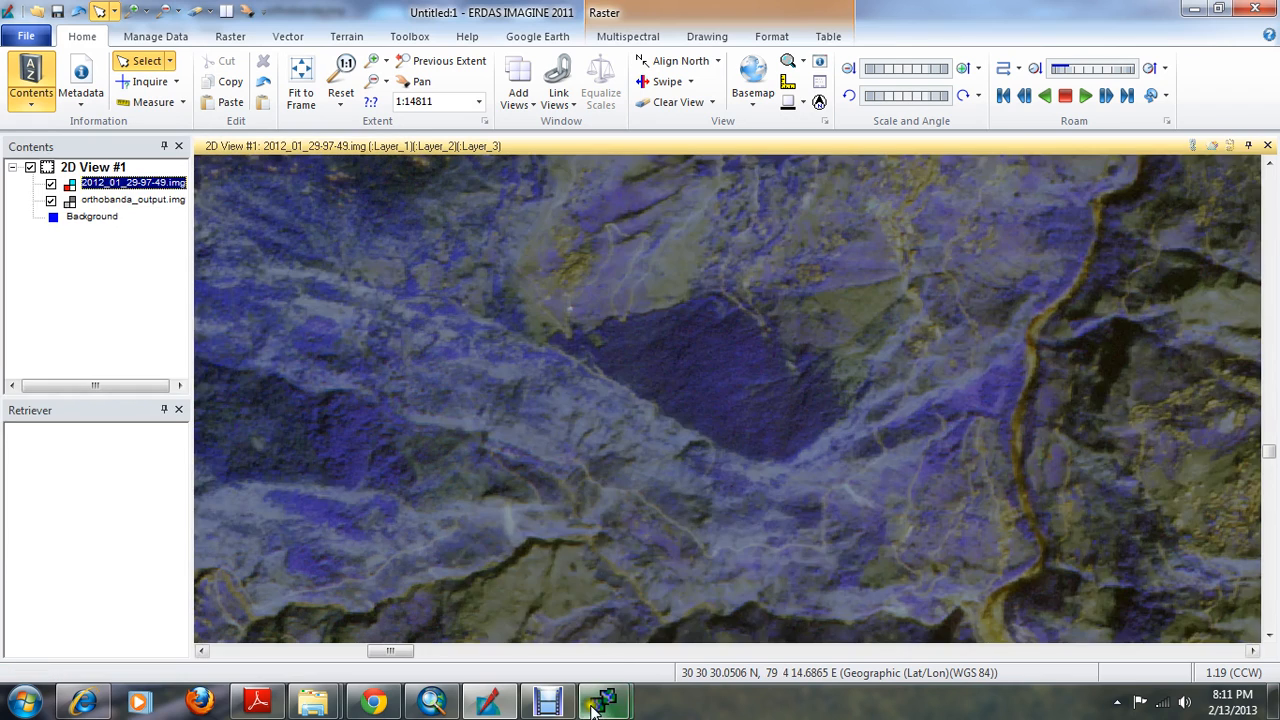
Switch back to the AutoSync Workstation and close its Viewer Swipe tool
mouse_move(608, 704)
click(548, 615)
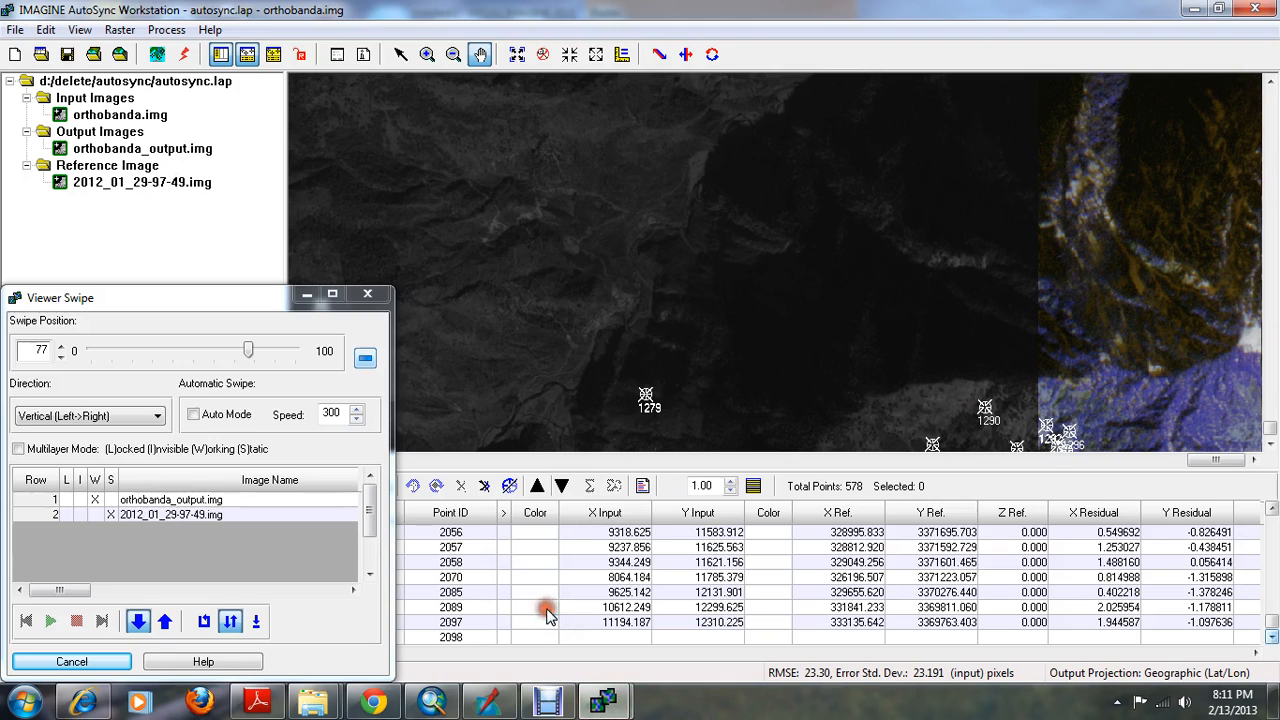
click(366, 293)
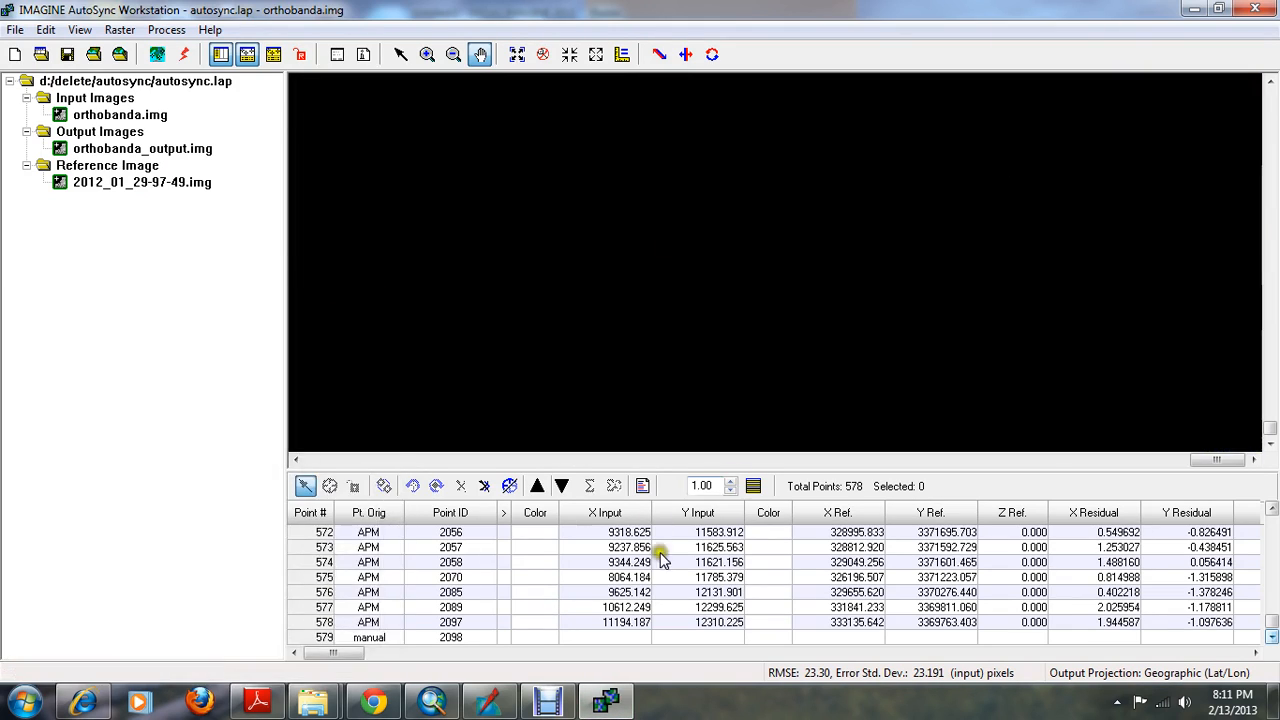
click(548, 704)
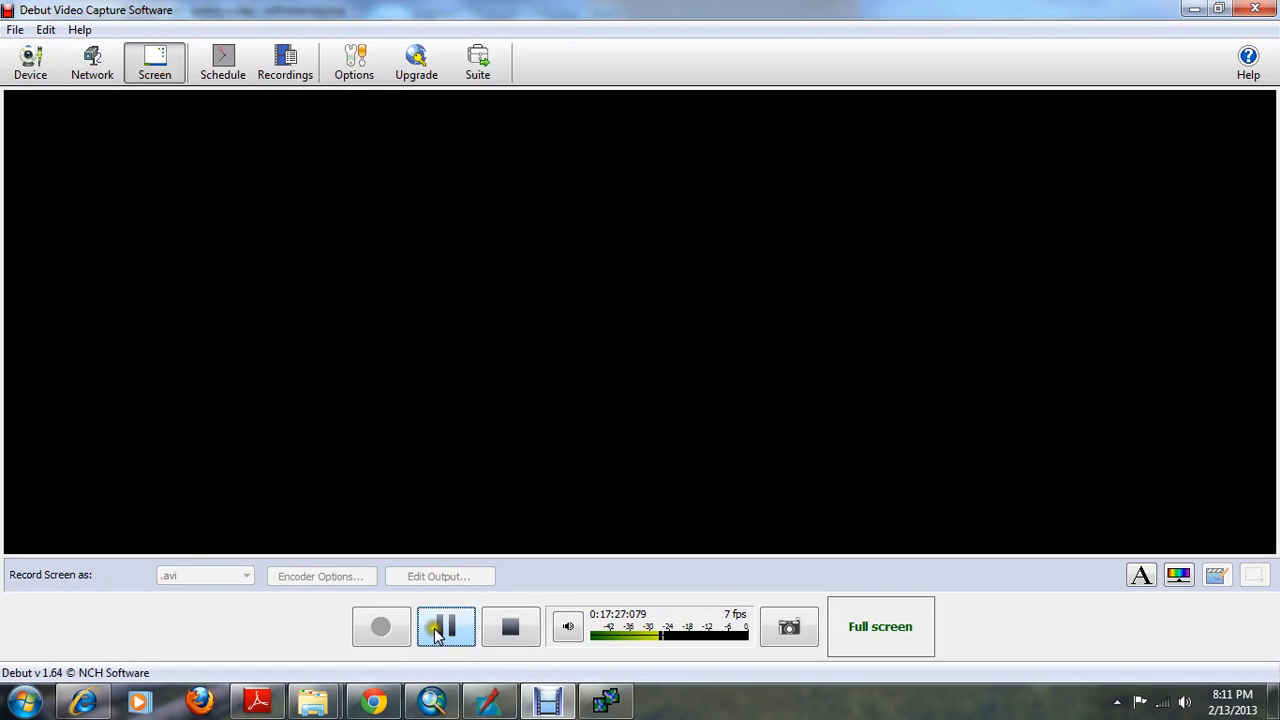